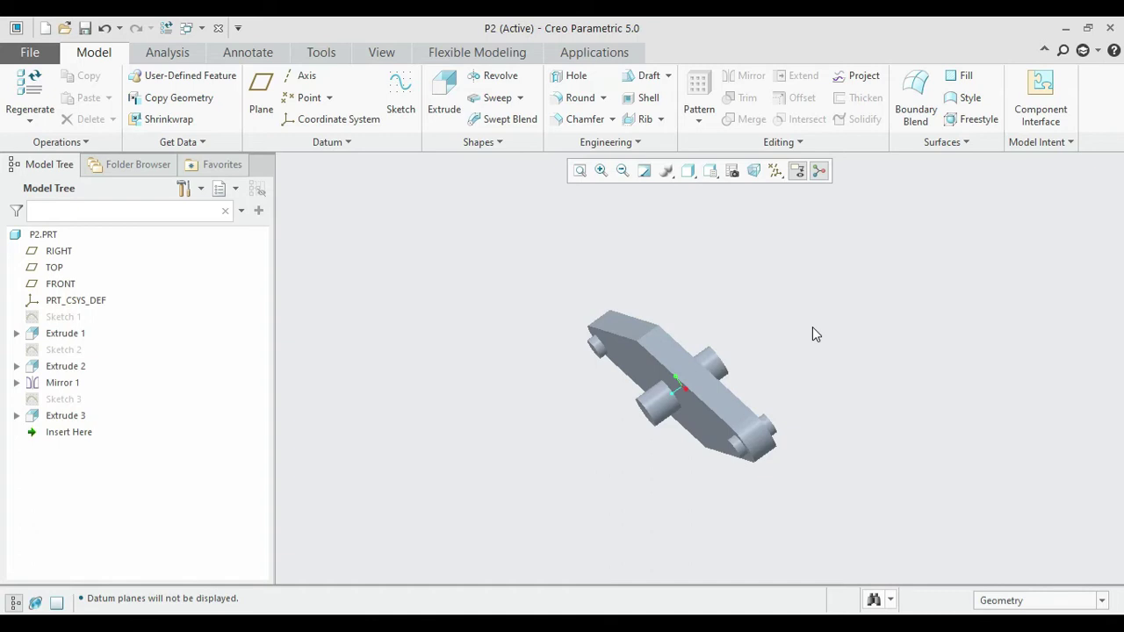
Step: Assign the Al-Mg-Si_alloy_wrought material from the Granta Design non-ferrous metals library to part P2
click(12, 57)
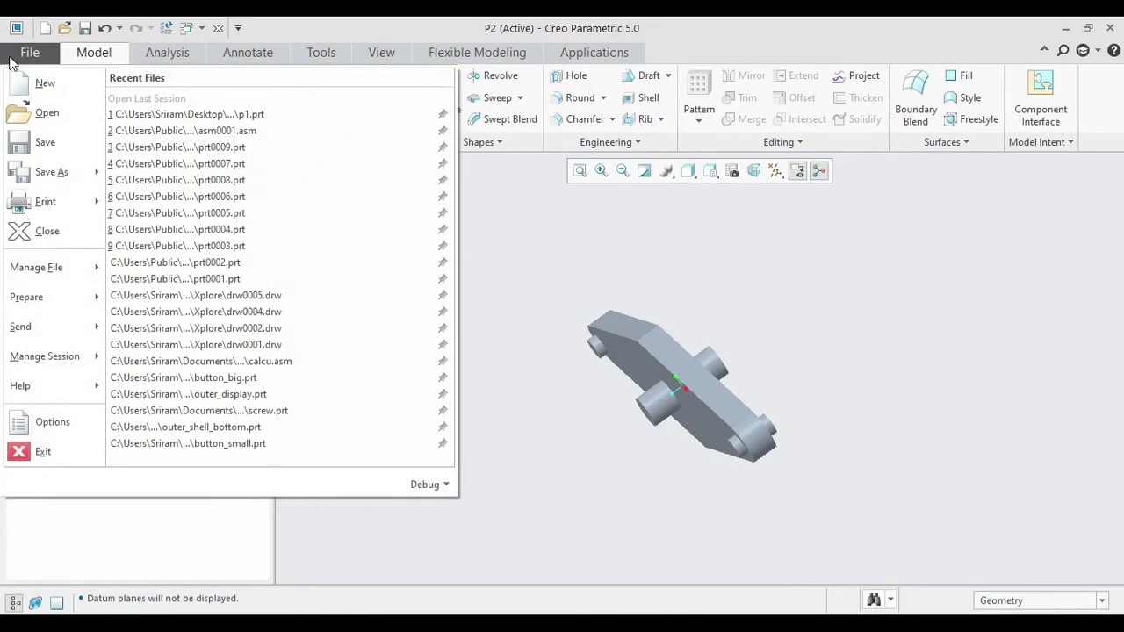
mouse_move(50, 298)
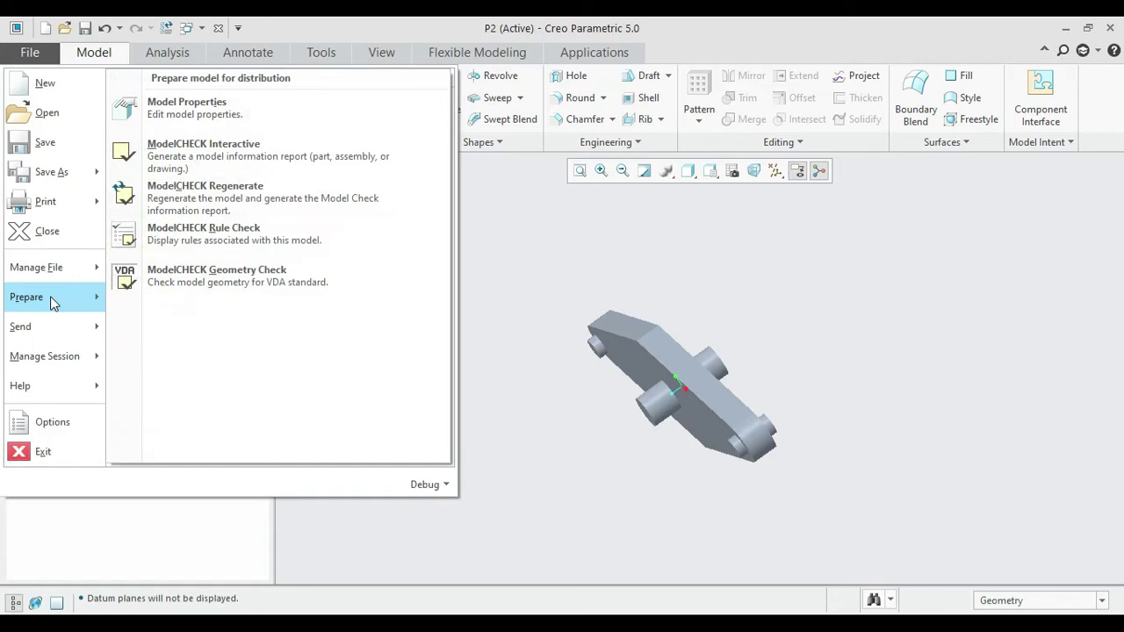
click(189, 122)
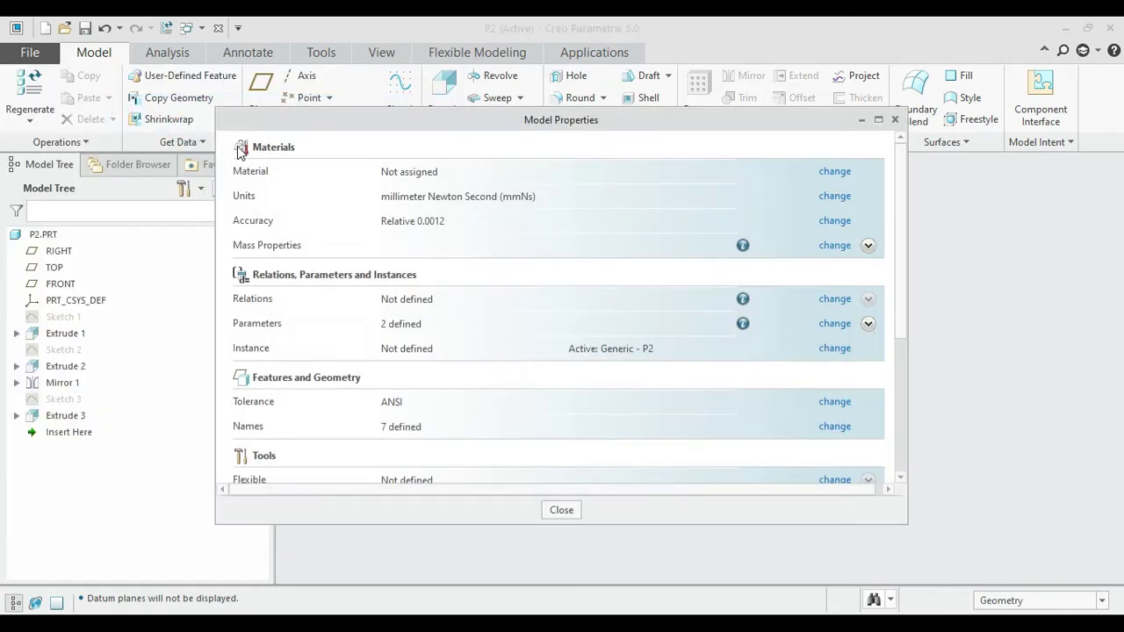
click(824, 175)
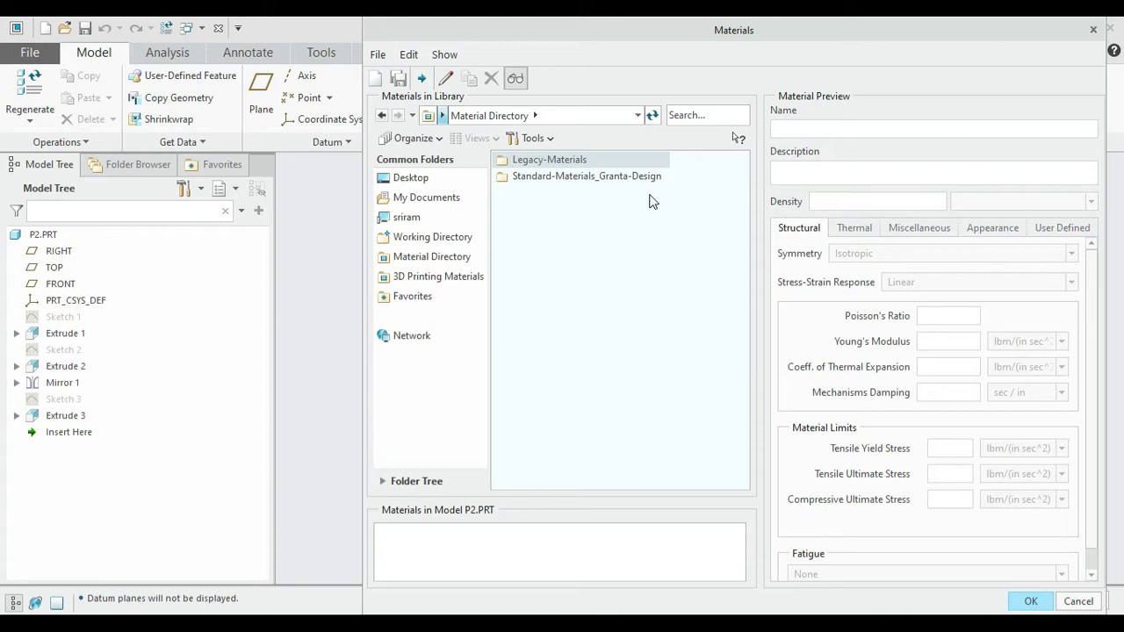
double_click(617, 176)
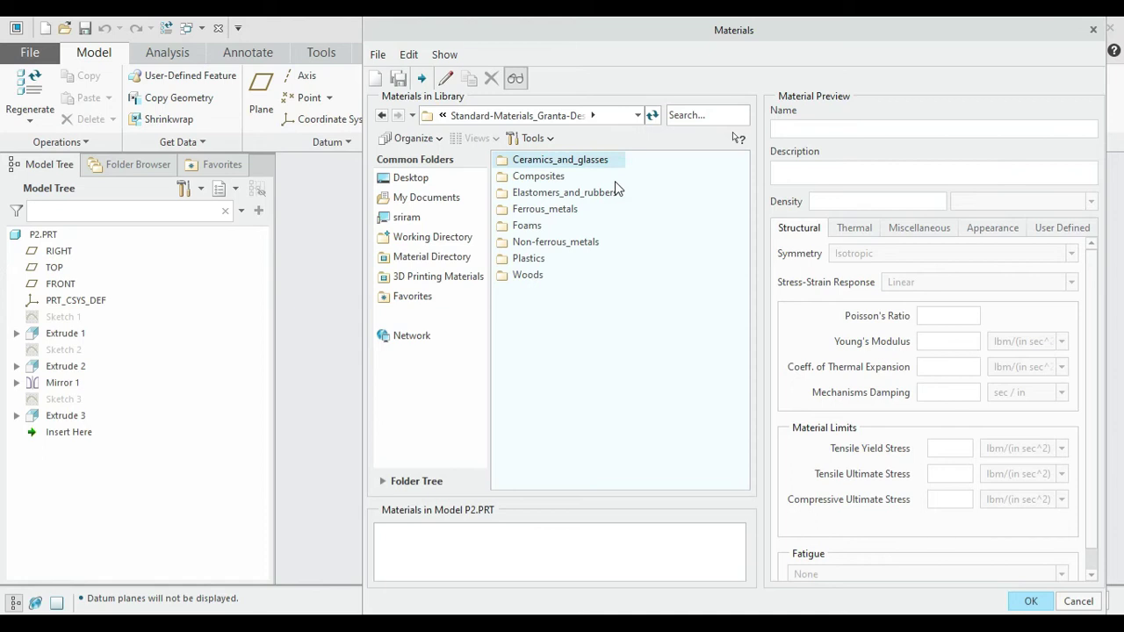
double_click(580, 243)
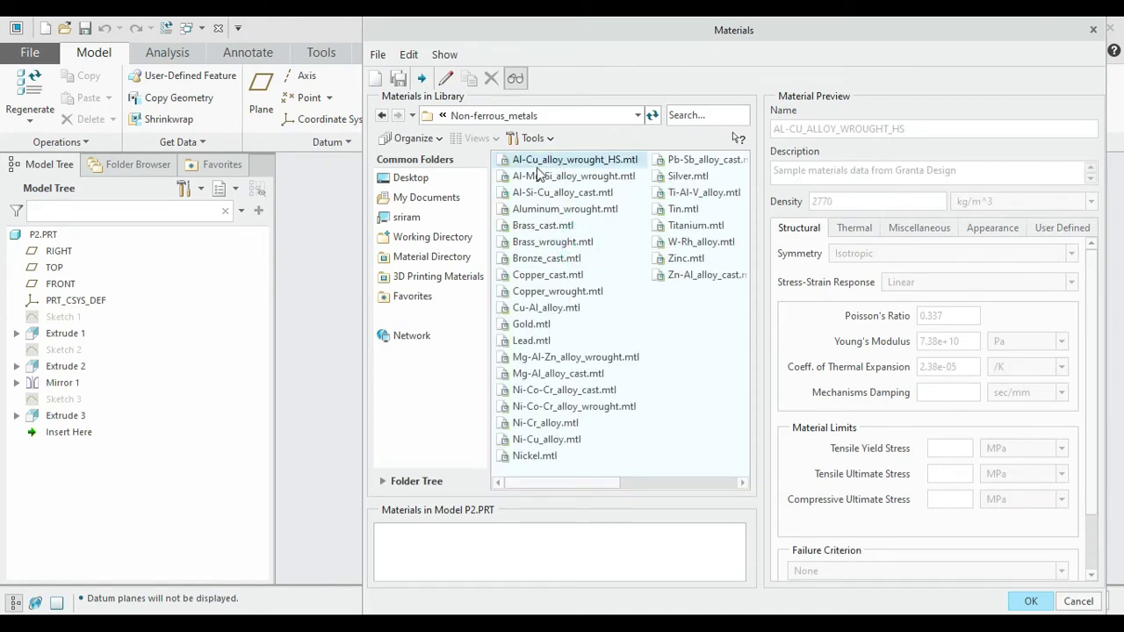
double_click(586, 178)
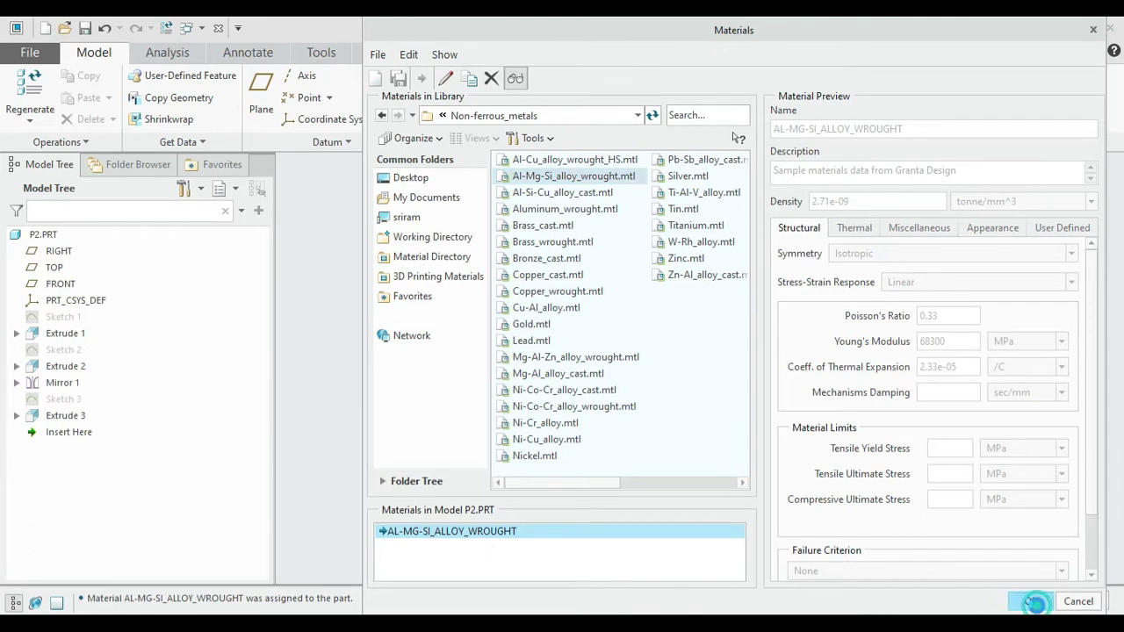
click(1032, 600)
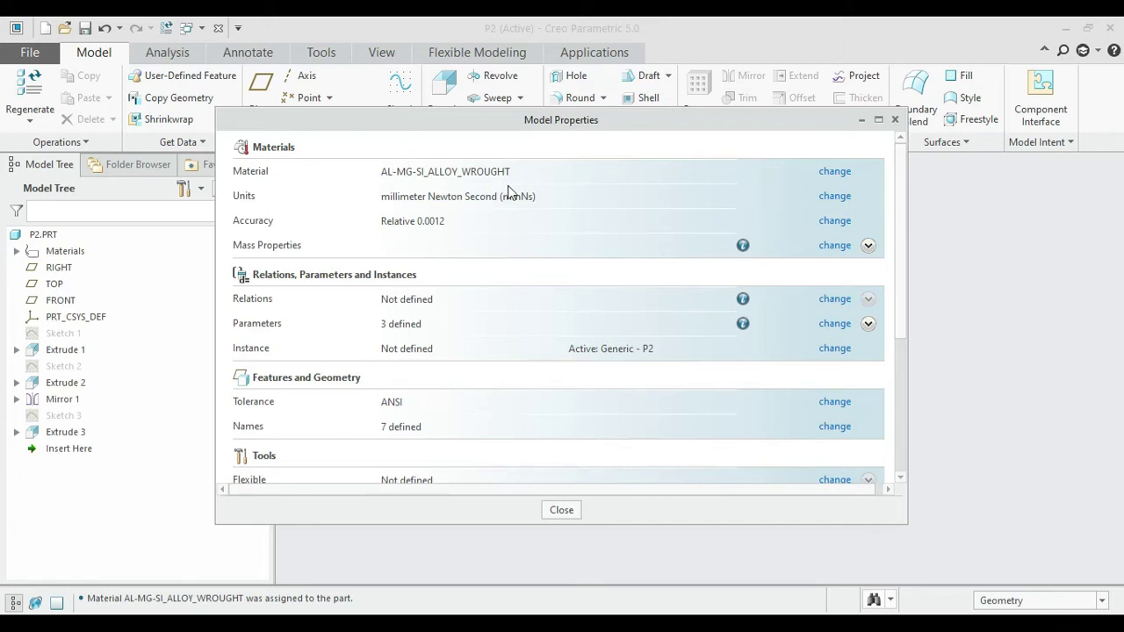
click(569, 513)
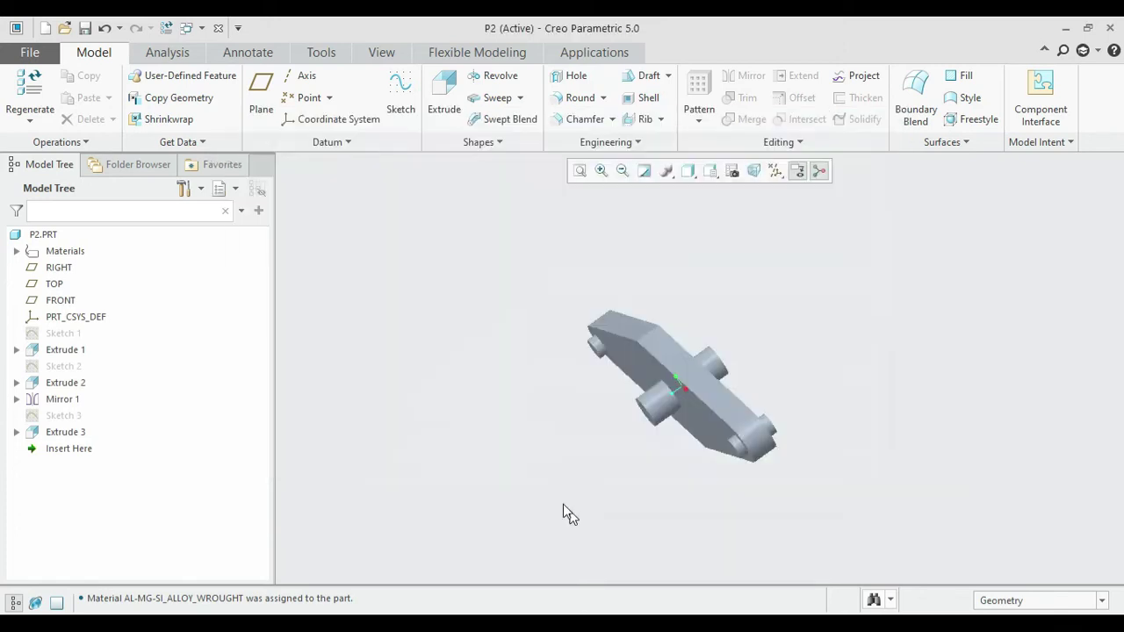
Step: Save part P2 in the beam _engine_tutorial folder under its existing name
middle_drag(567, 420, 492, 369)
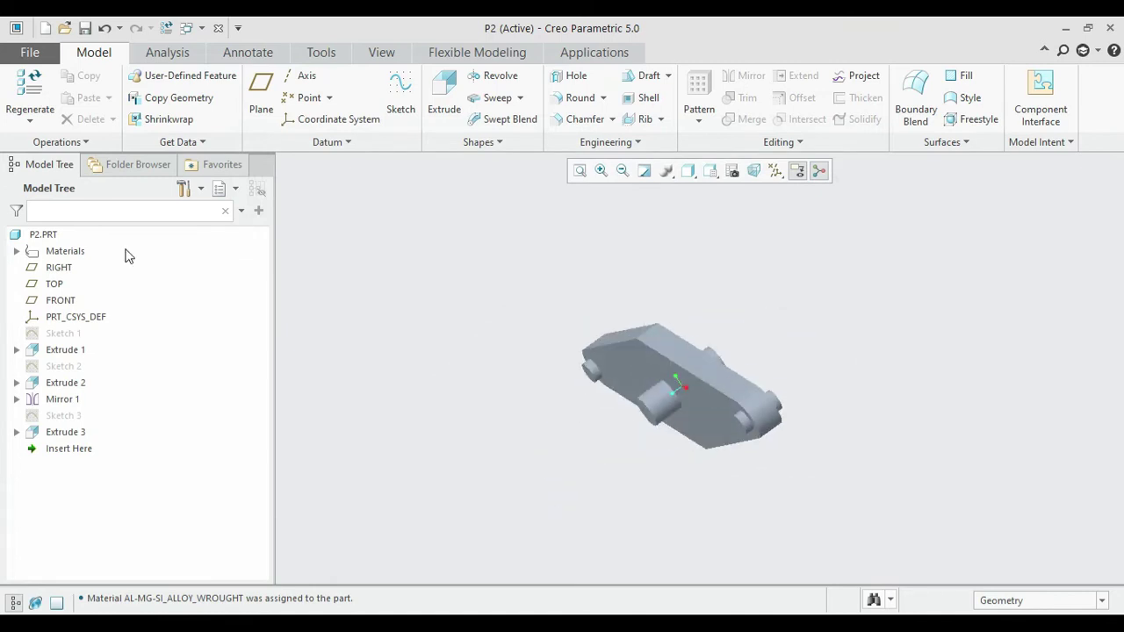
click(84, 29)
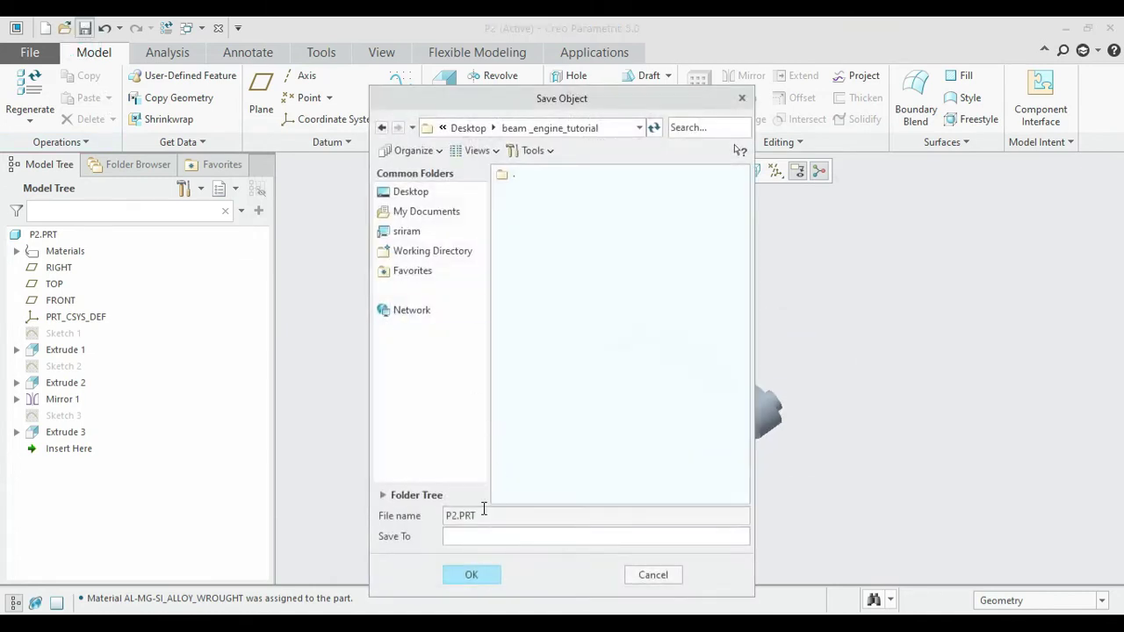
click(482, 575)
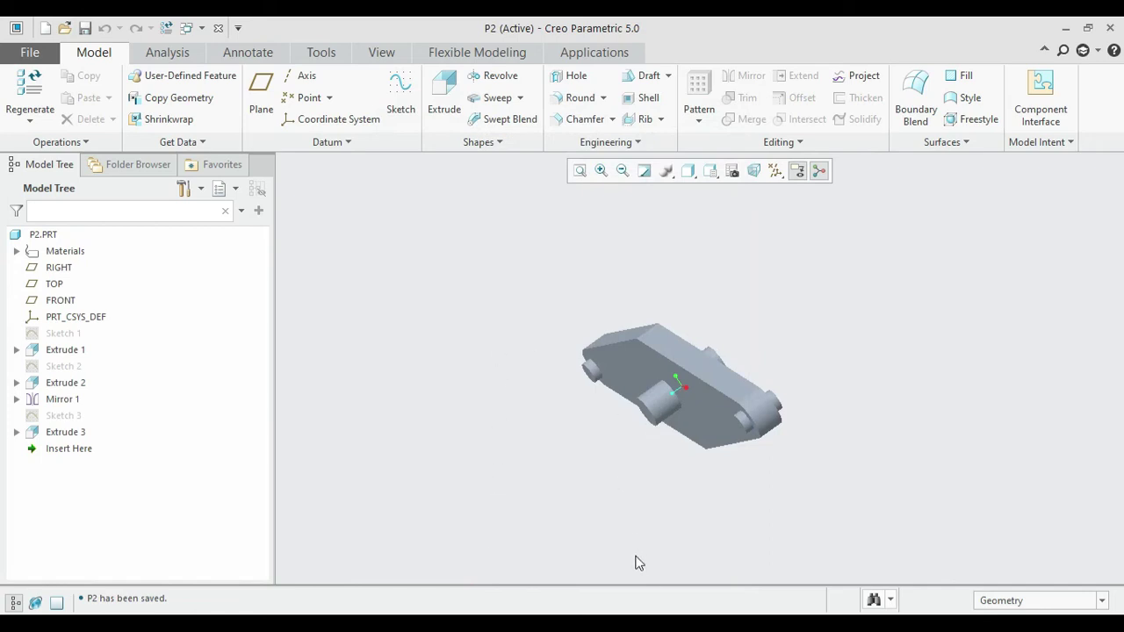
Step: Switch to Photos and examine the dimensions on the part 3.jpg drawing, then return to Creo Parametric
key(alt+Tab)
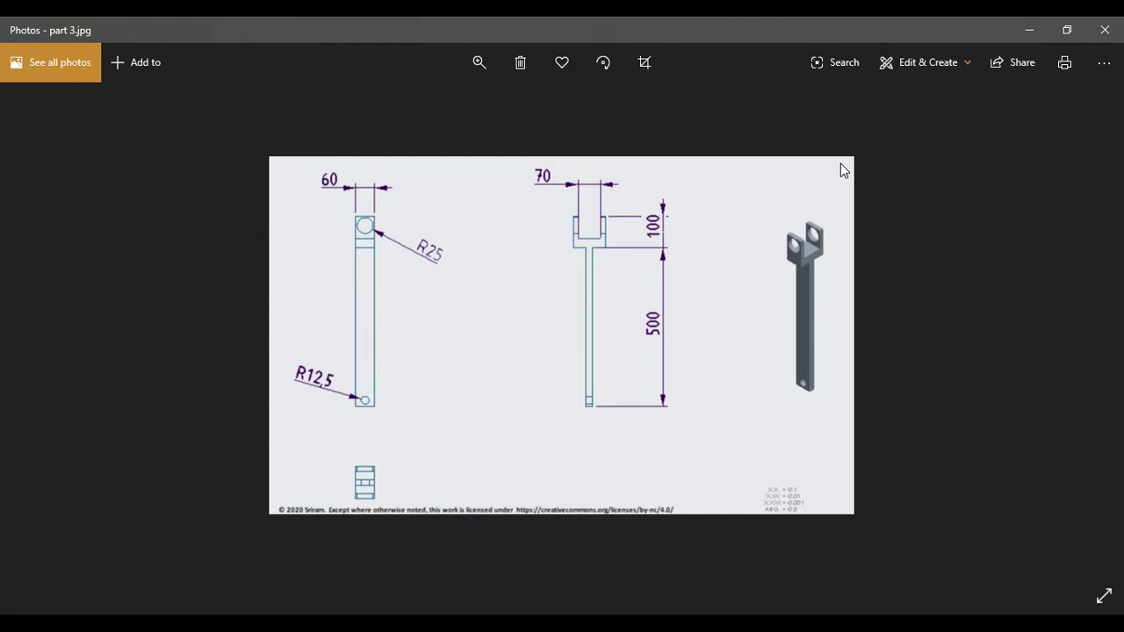
click(1031, 32)
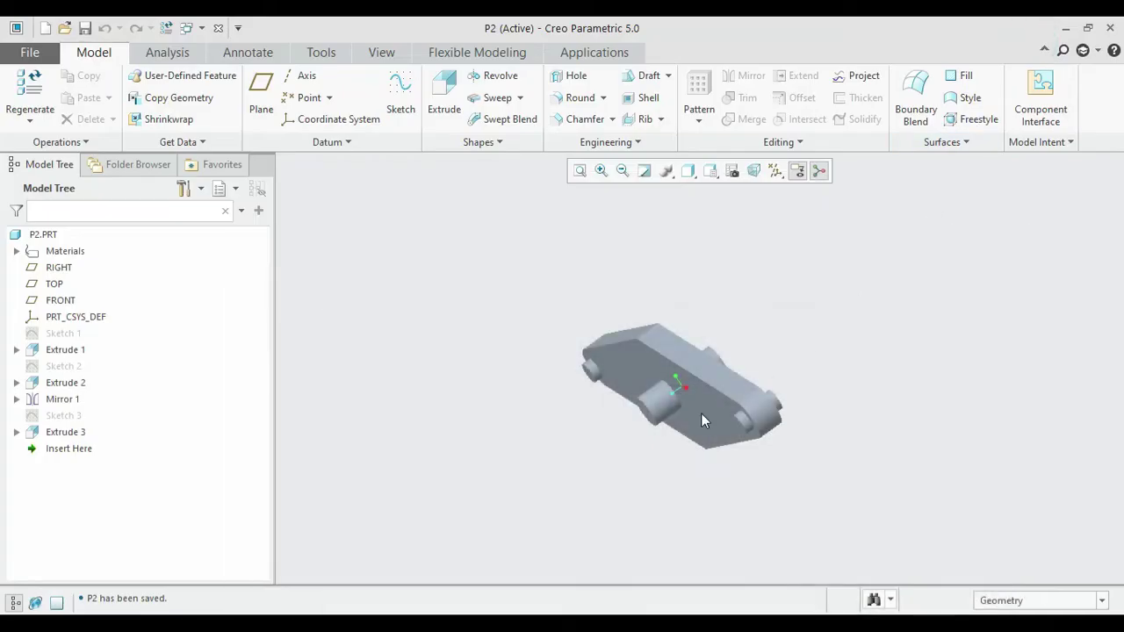
Step: Close P2 and create a new solid part named prt0010 from the mmns_part_solid template instead of the default one
click(218, 28)
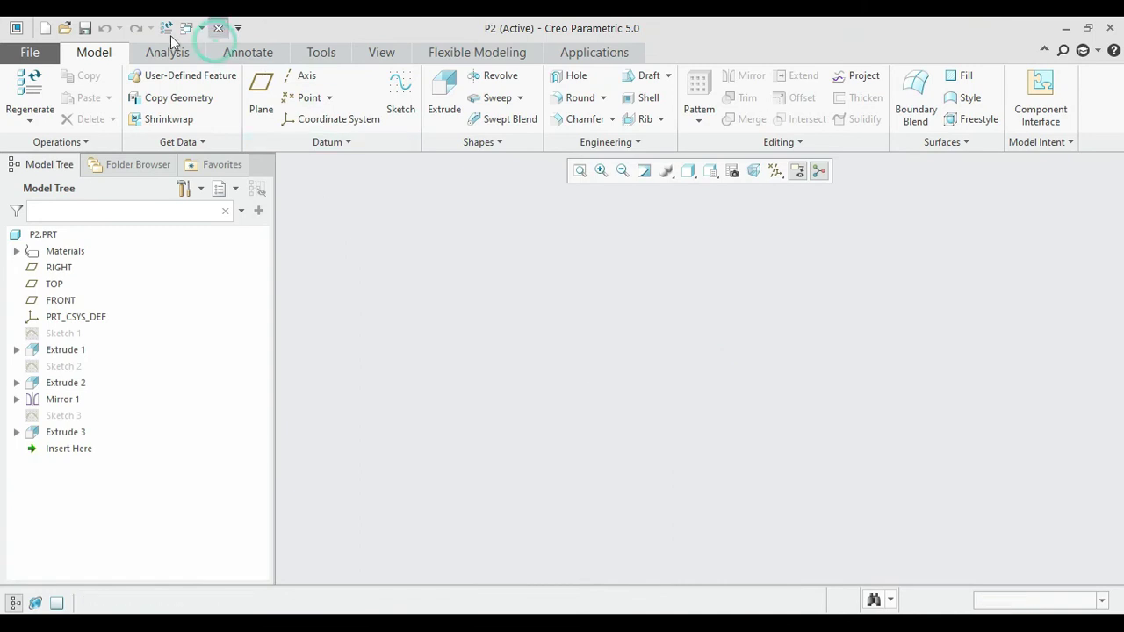
click(45, 28)
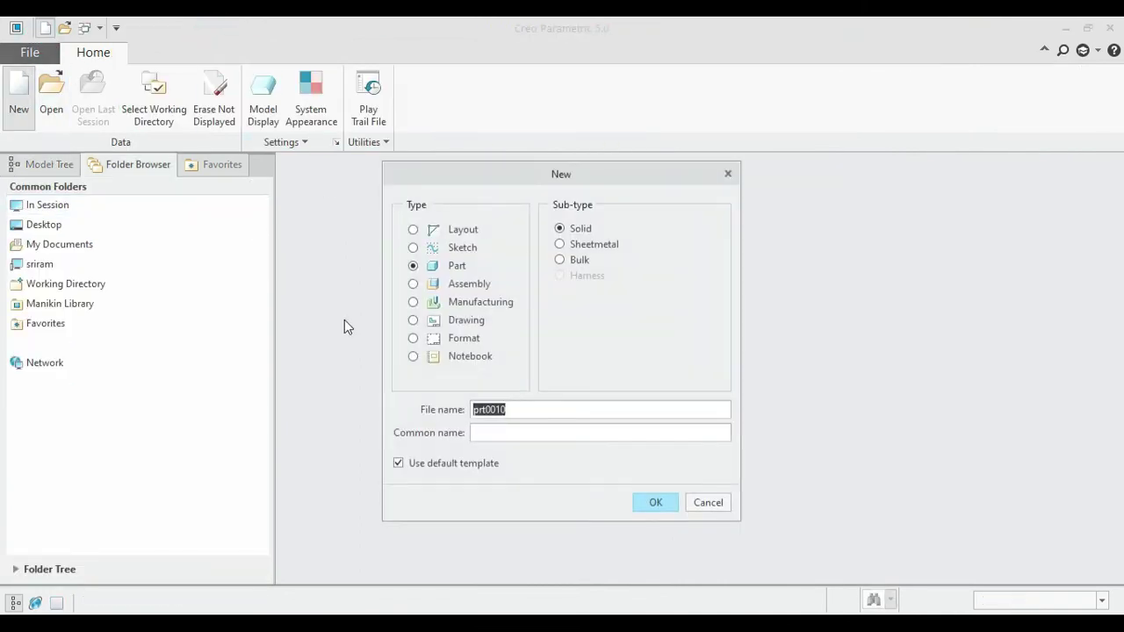
click(428, 463)
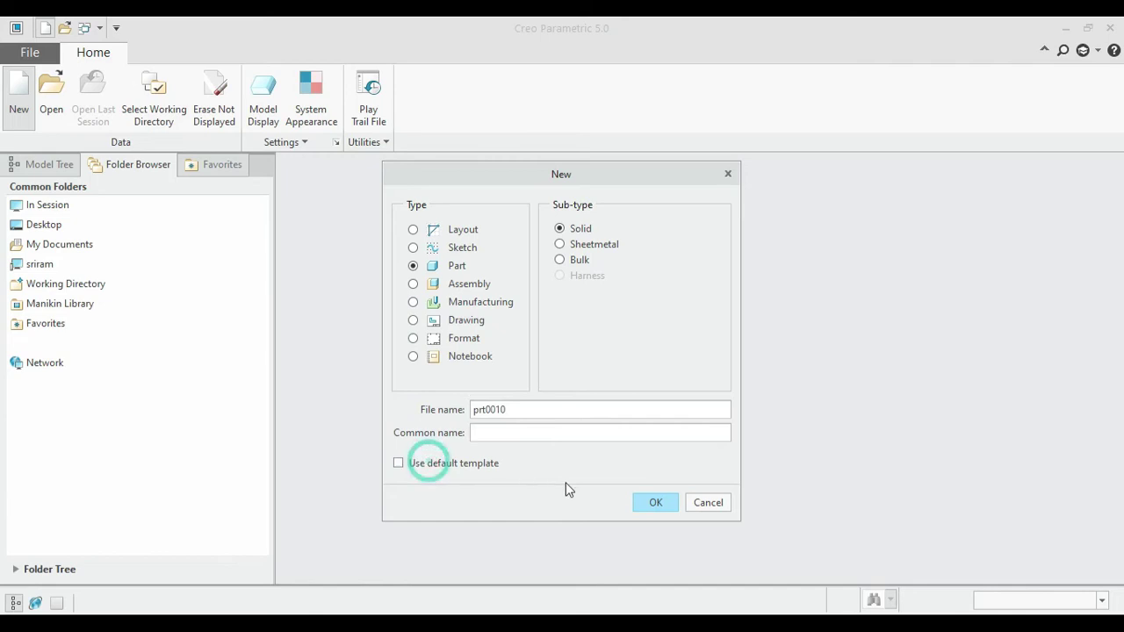
click(650, 502)
scroll(515, 258, down, 2)
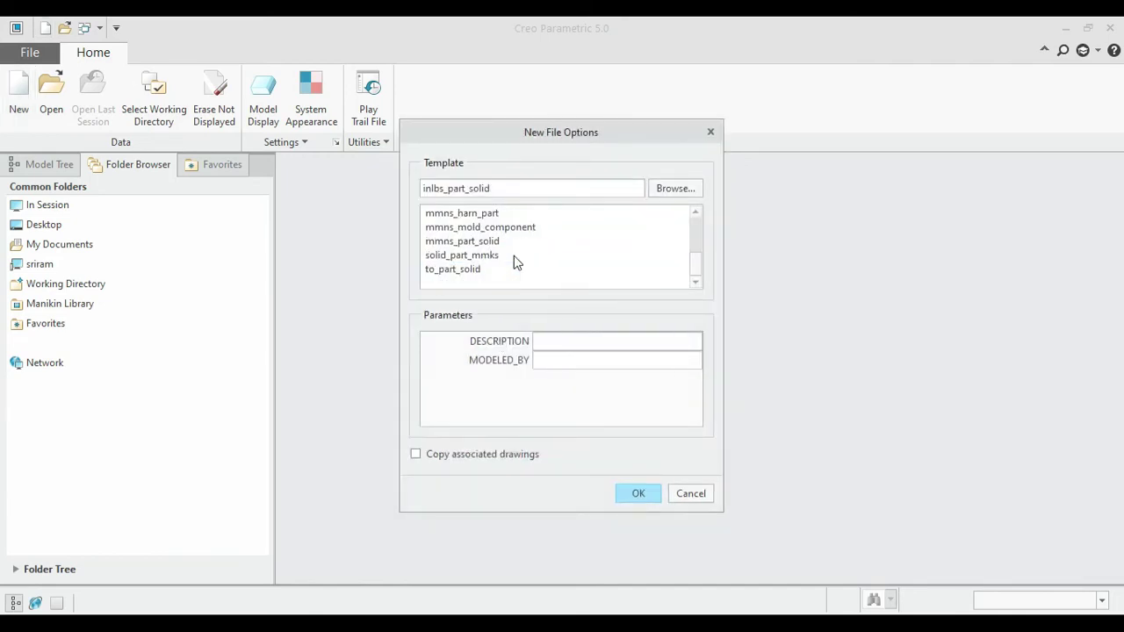
double_click(488, 244)
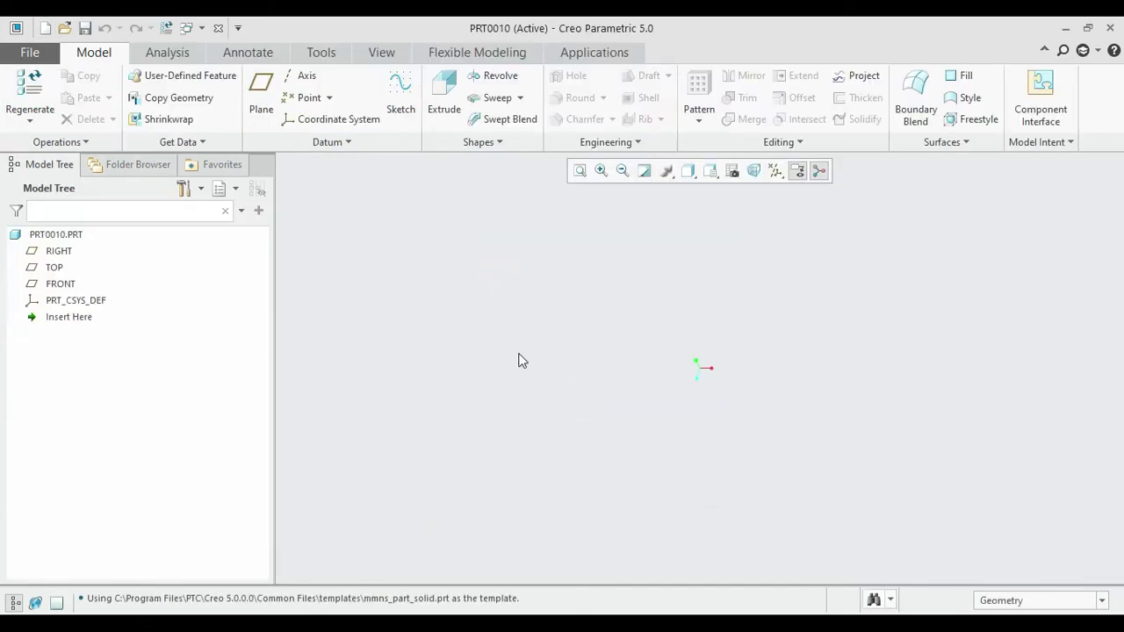
Step: Assign the Al-Mg-Si_alloy_wrought material from the Granta Design non-ferrous metals library to the new part
click(33, 53)
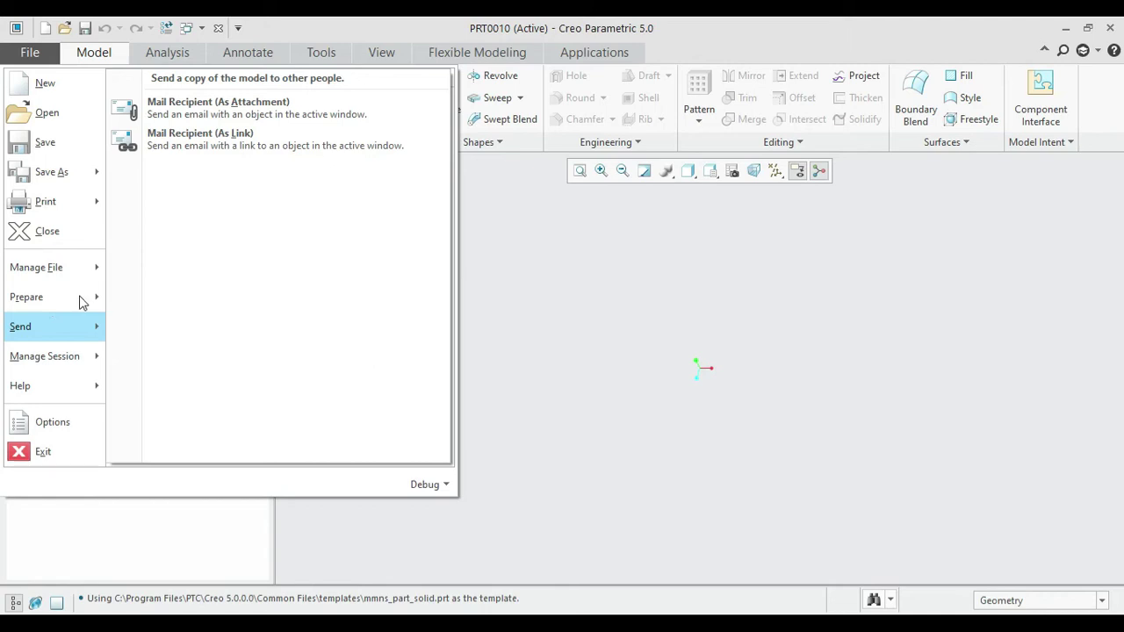
click(64, 295)
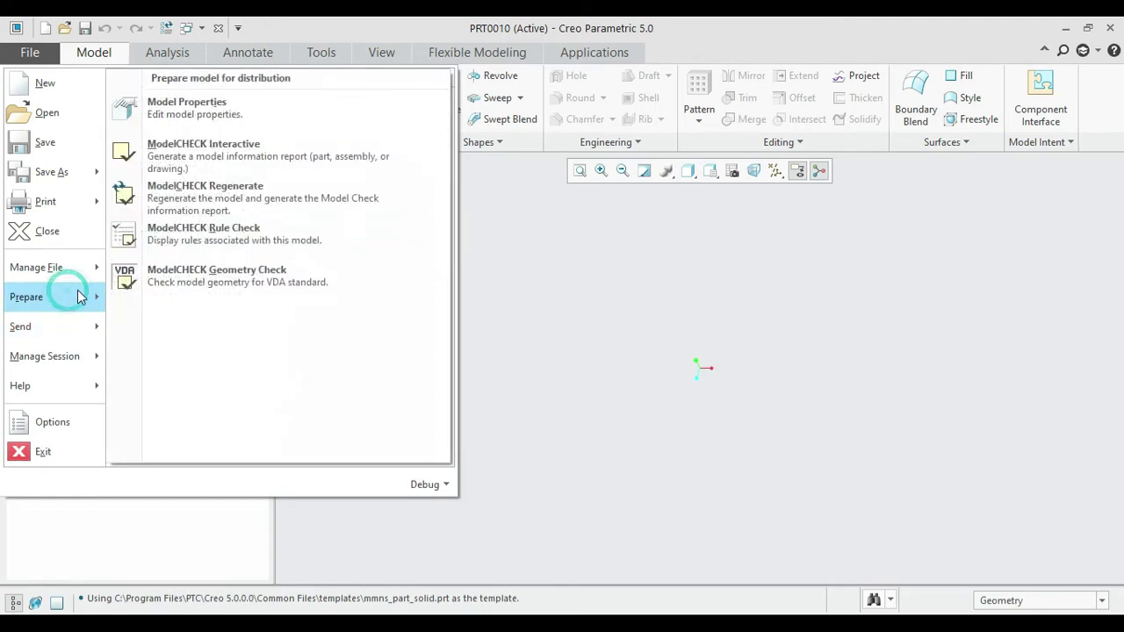
click(216, 123)
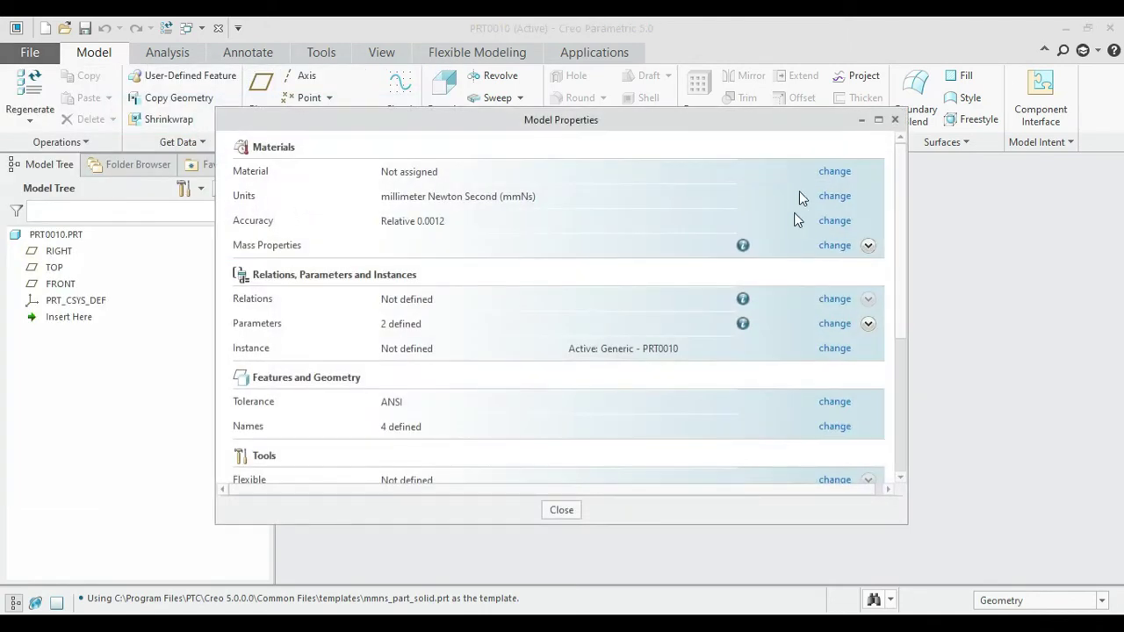
click(827, 173)
double_click(577, 176)
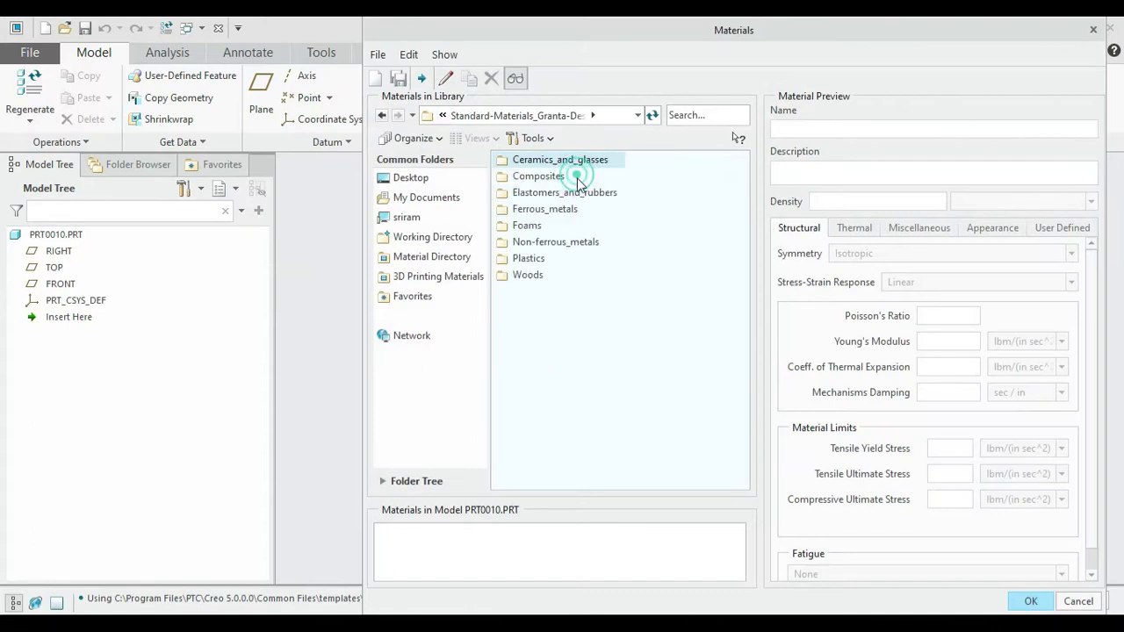
double_click(546, 247)
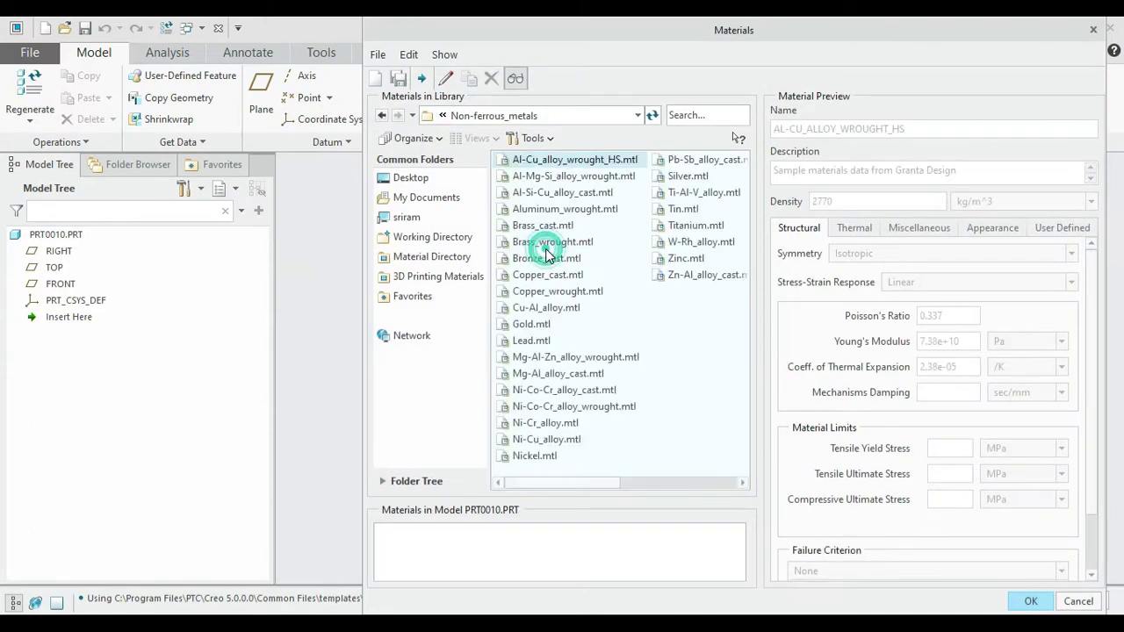
double_click(565, 177)
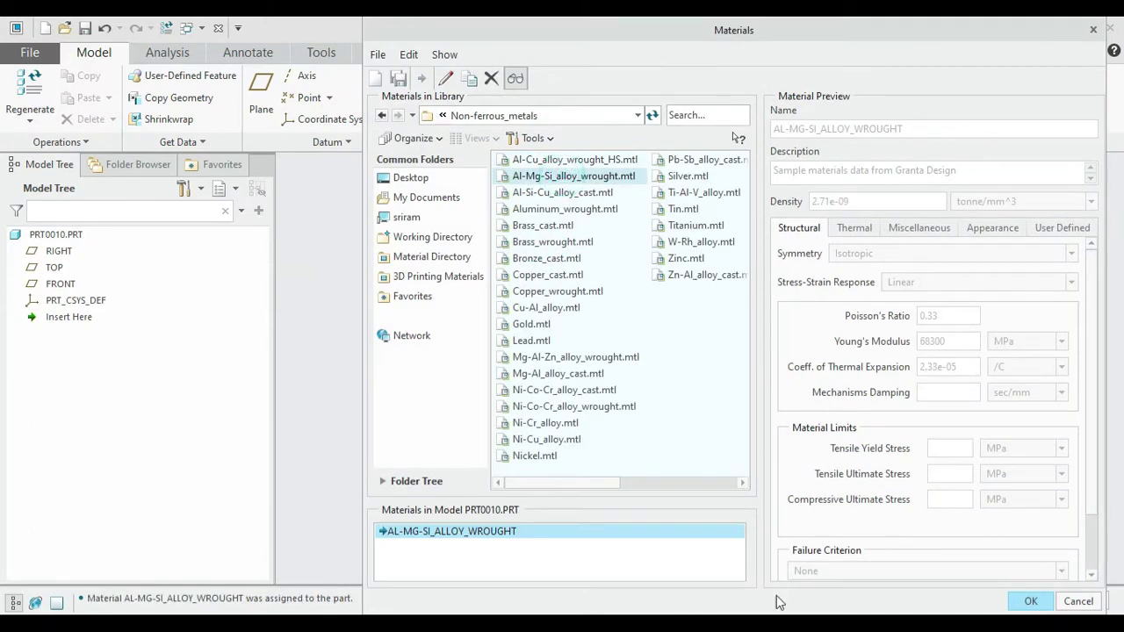
click(1028, 602)
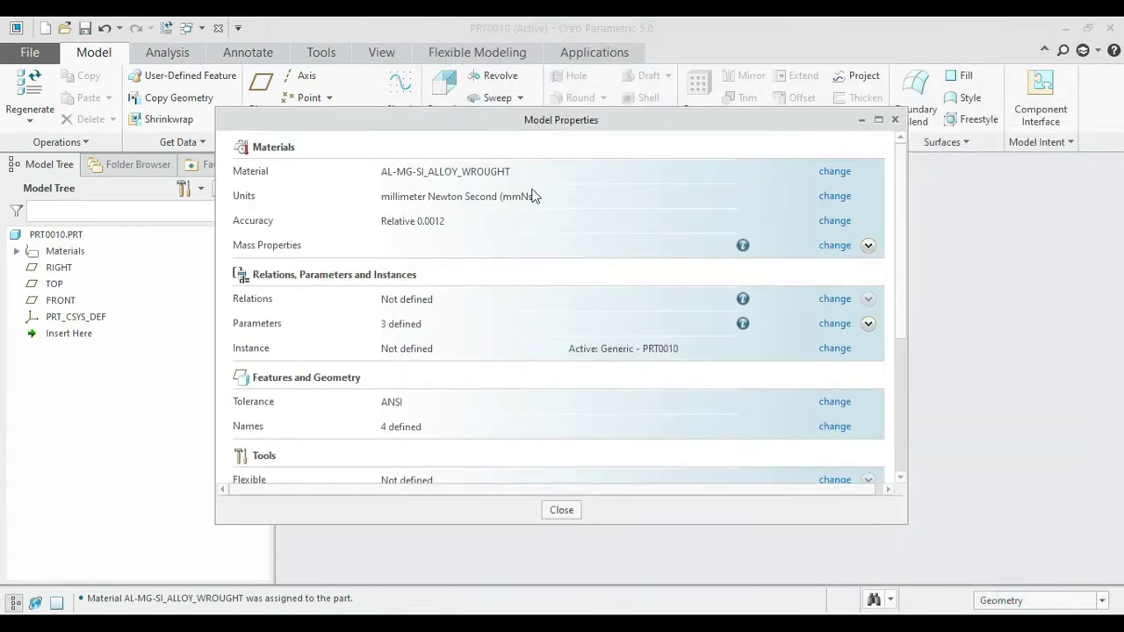
click(569, 510)
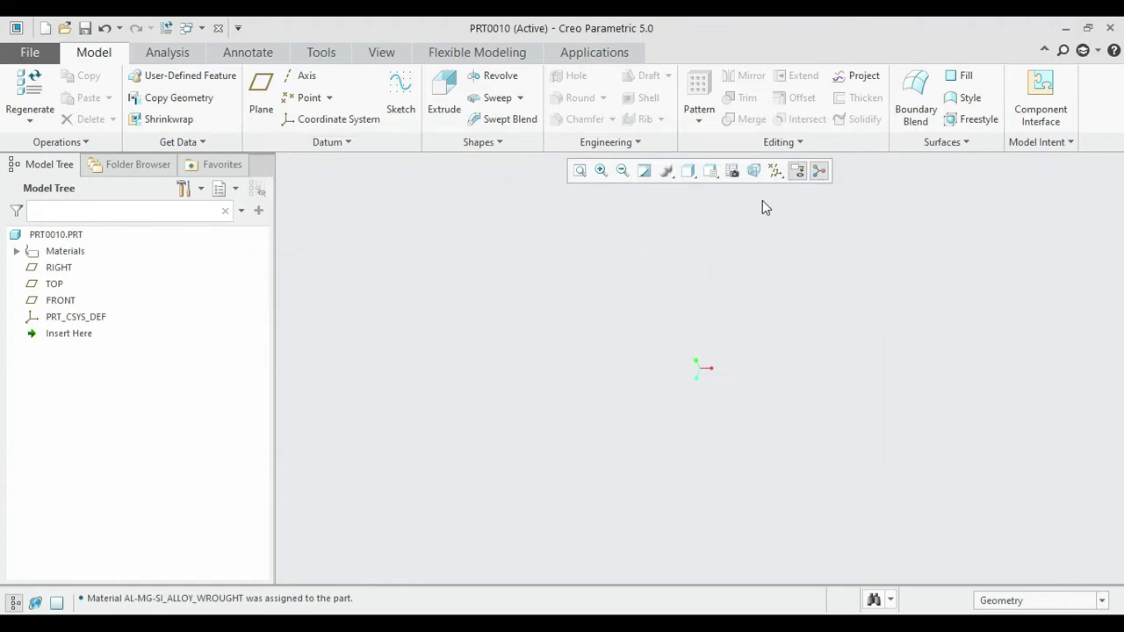
Step: Turn on the display of all datum axes, points, coordinate systems and planes
click(777, 173)
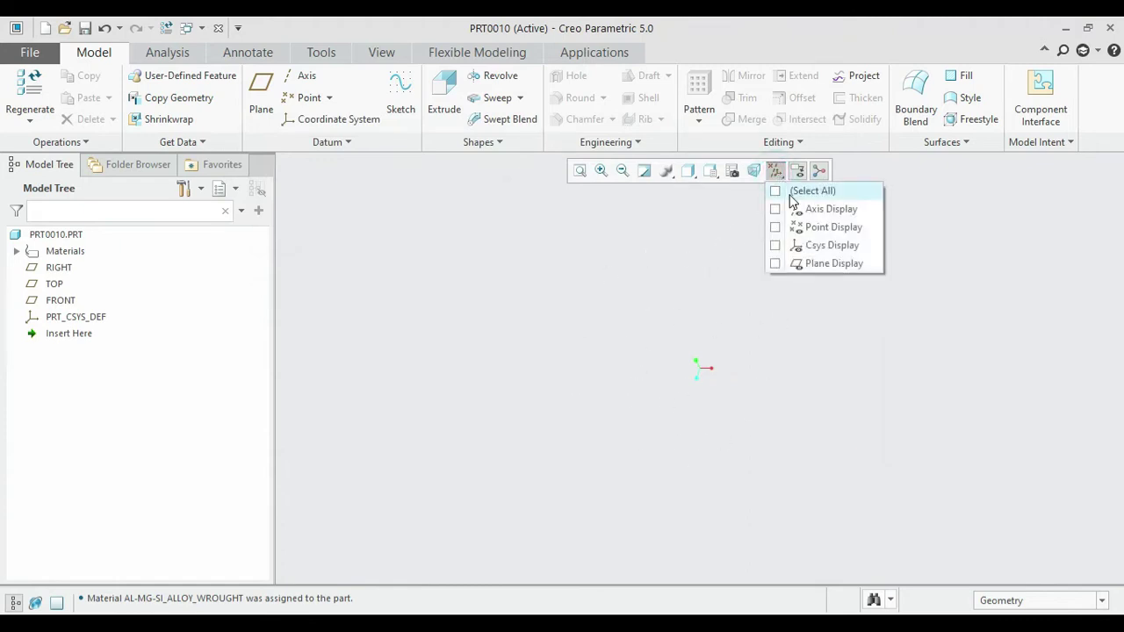
click(793, 191)
click(492, 354)
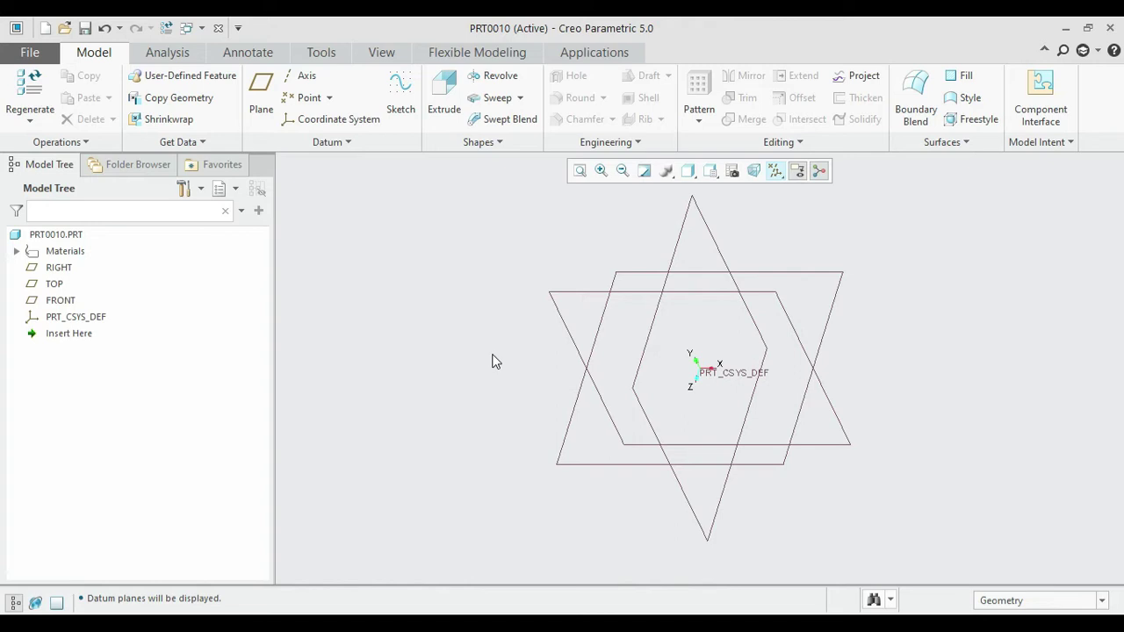
Step: Start a sketch on the FRONT plane and consult the part 3.jpg drawing for the rod's dimensions
click(71, 301)
click(402, 98)
click(729, 173)
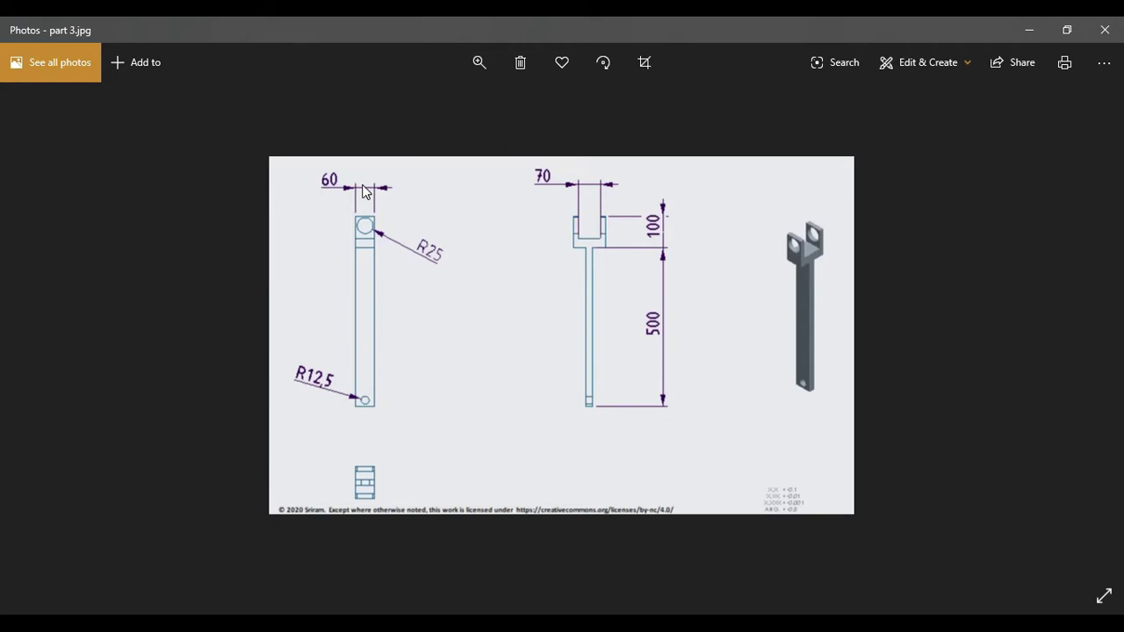
click(1029, 30)
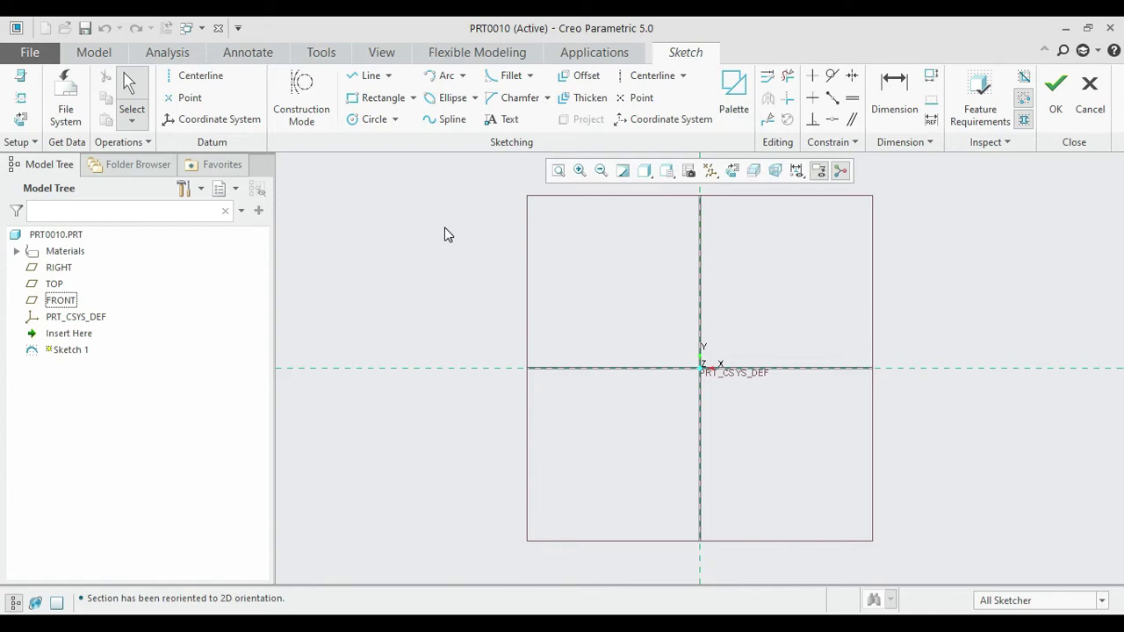
Step: Sketch a tall, narrow center rectangle about 44 mm wide, centred on the origin
click(413, 98)
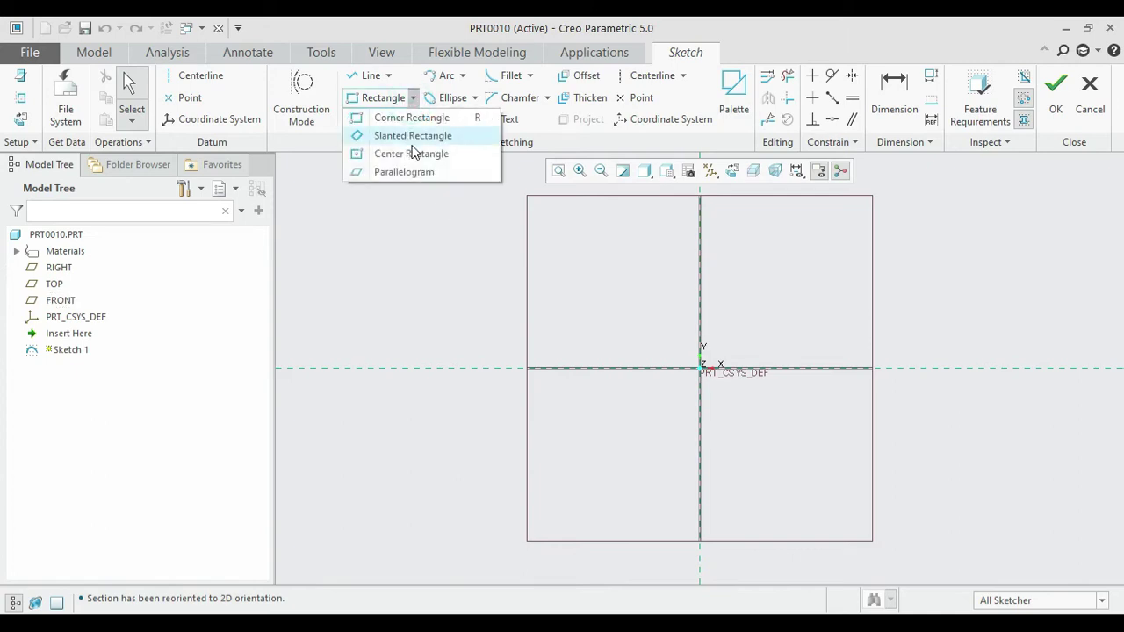
click(413, 154)
click(699, 368)
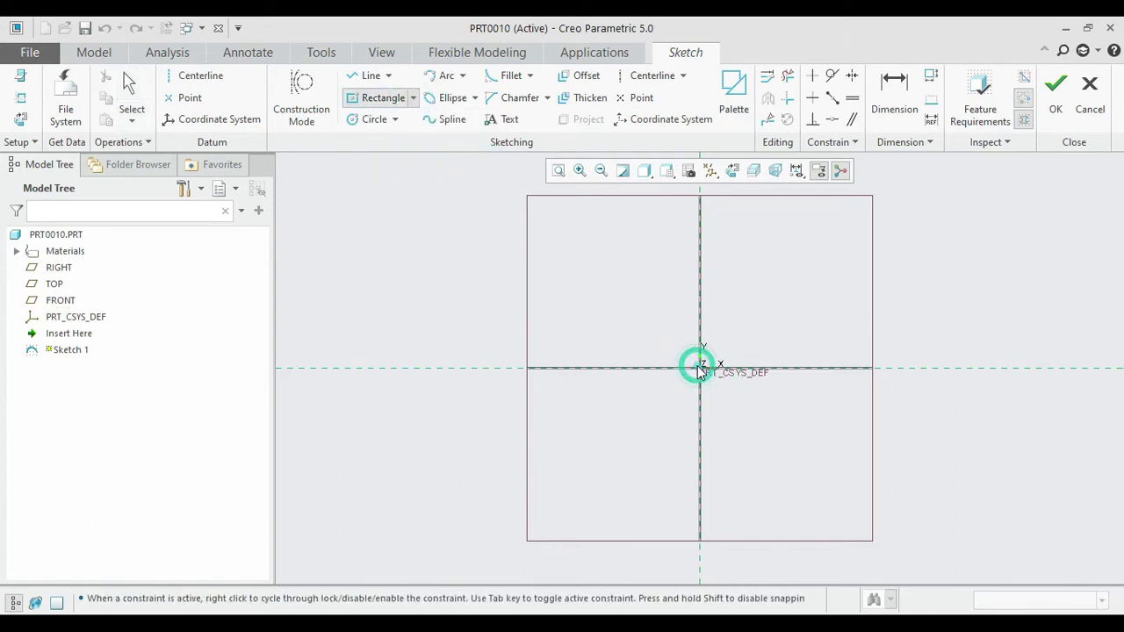
click(715, 497)
middle_click(715, 497)
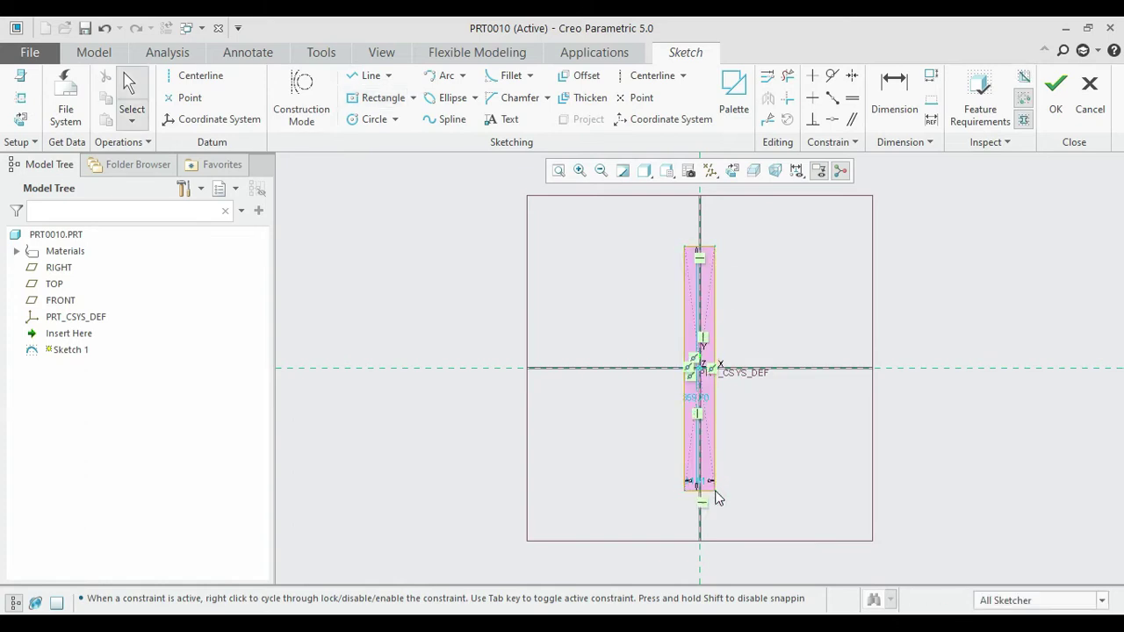
Step: Set the rectangle's width to 60 mm and its height to 500 mm, and finish the sketch
double_click(700, 475)
double_click(700, 475)
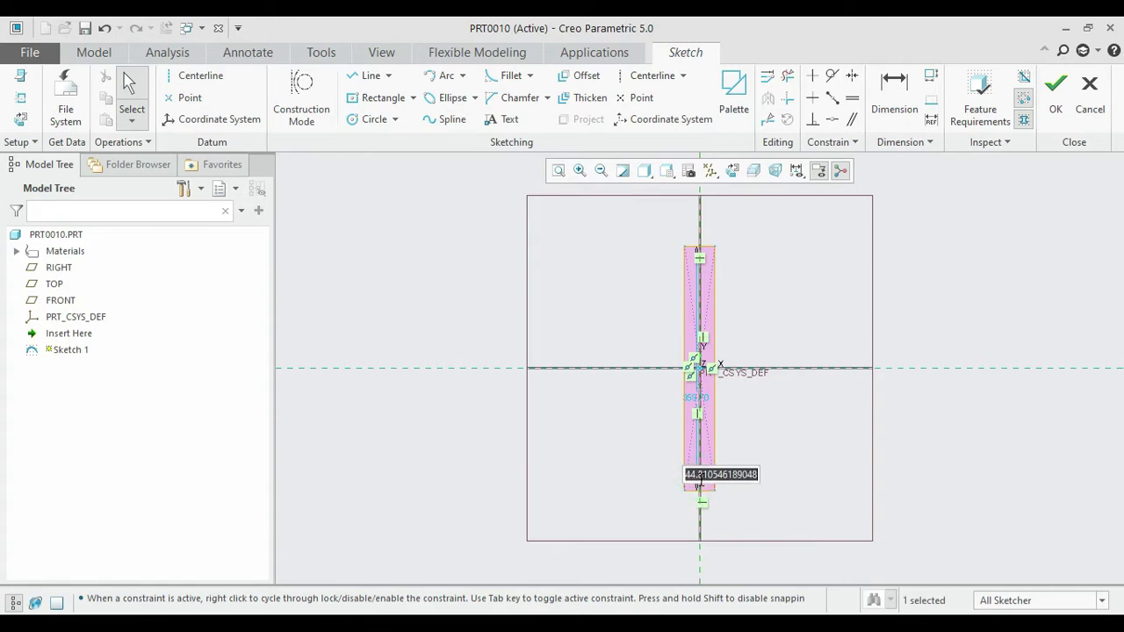
text(80)
key(Return)
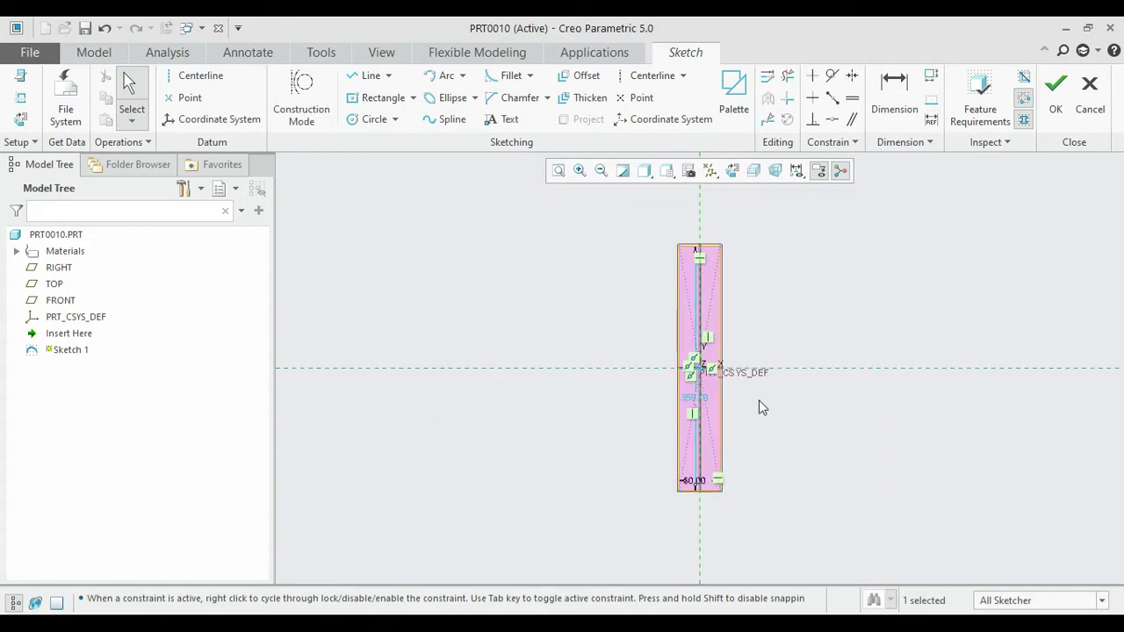
double_click(692, 398)
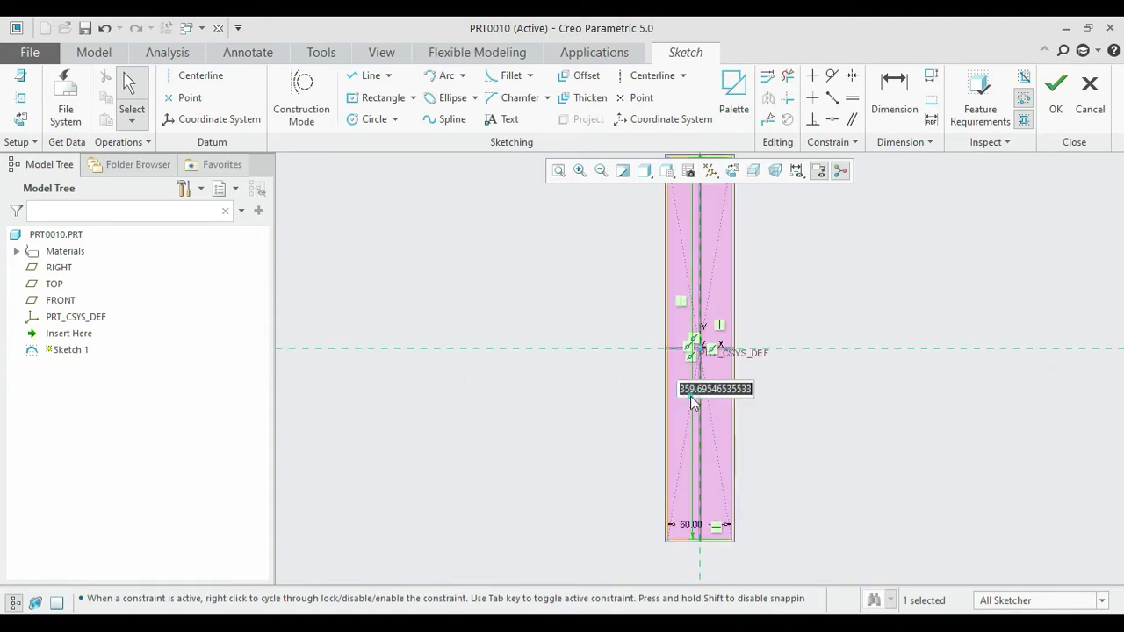
text(500)
key(Return)
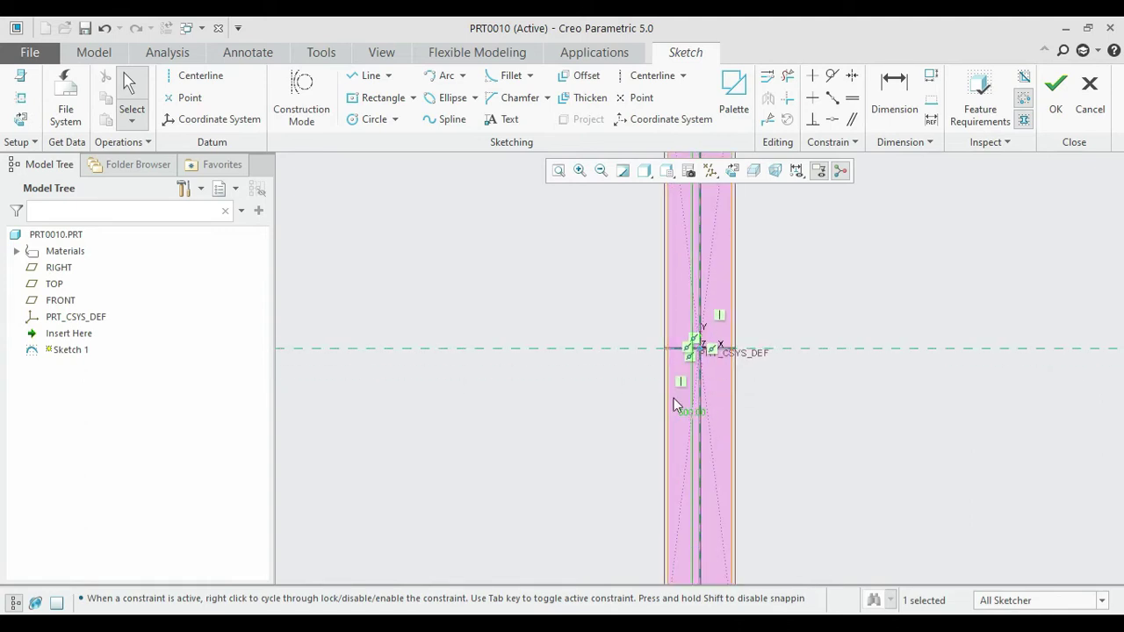
click(558, 171)
click(1055, 95)
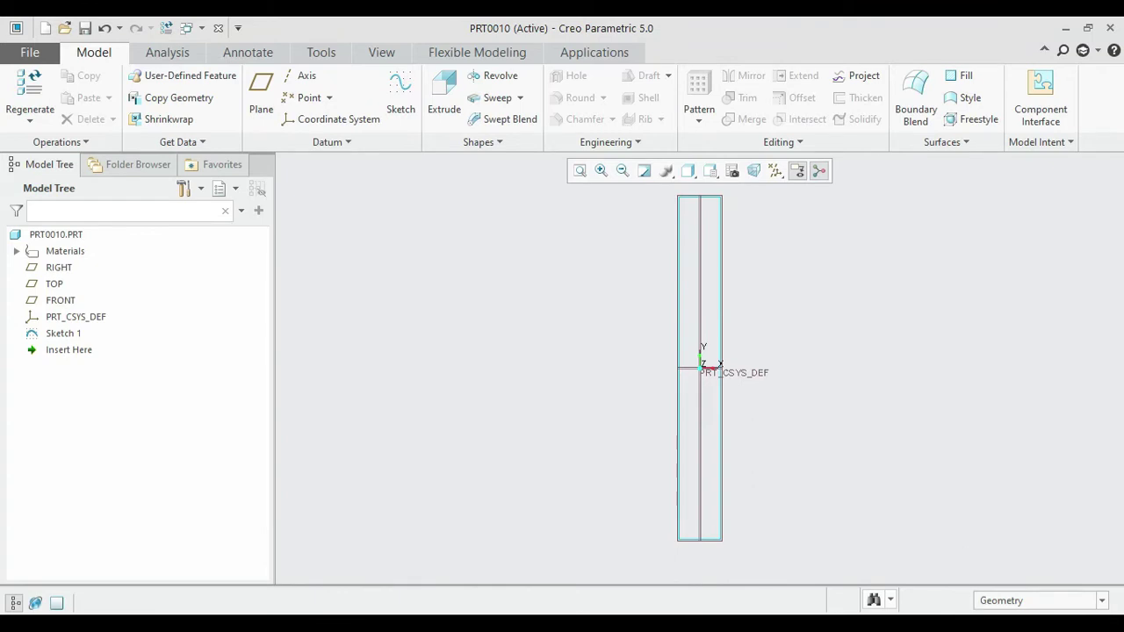
Step: Extrude the 60 by 500 mm rectangle 20 mm symmetrically about the sketch plane to form the bar
click(443, 97)
click(121, 142)
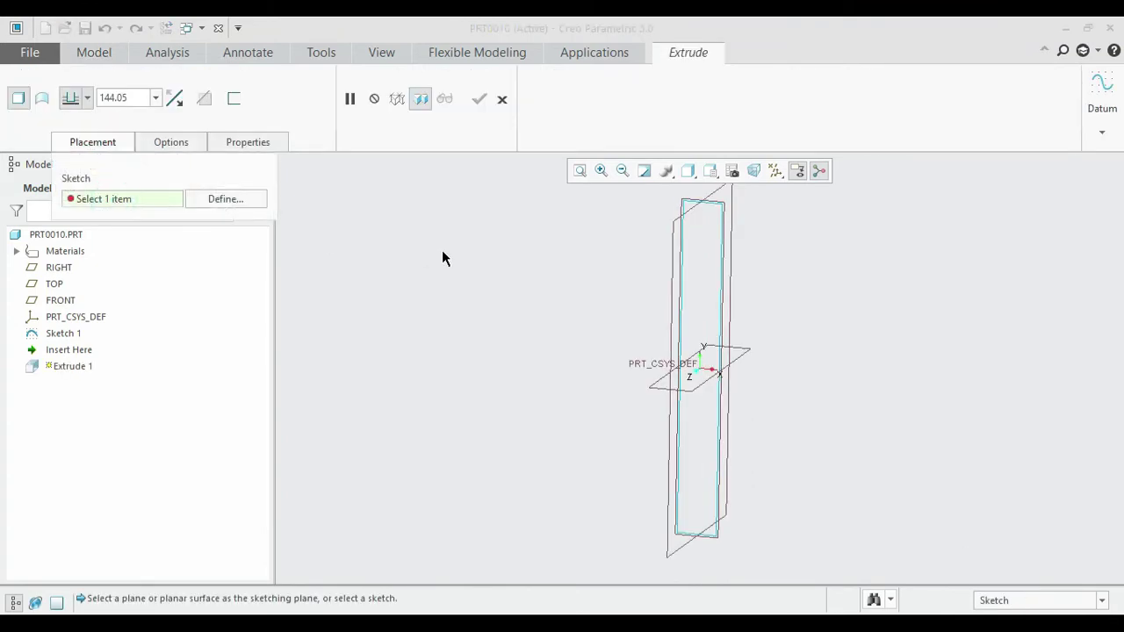
click(682, 265)
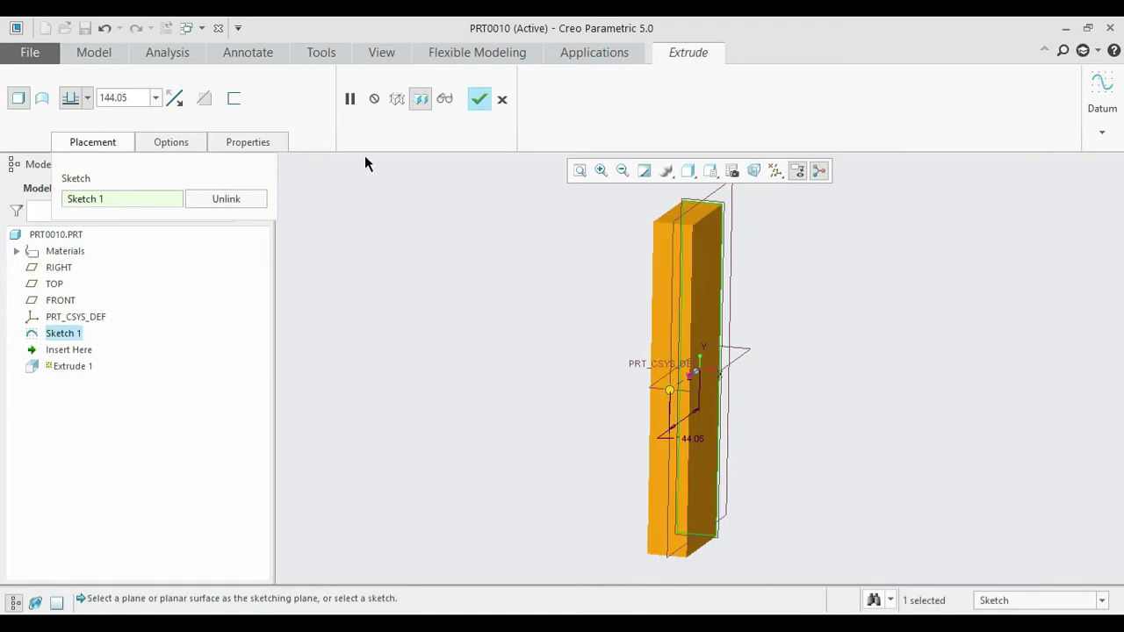
click(86, 98)
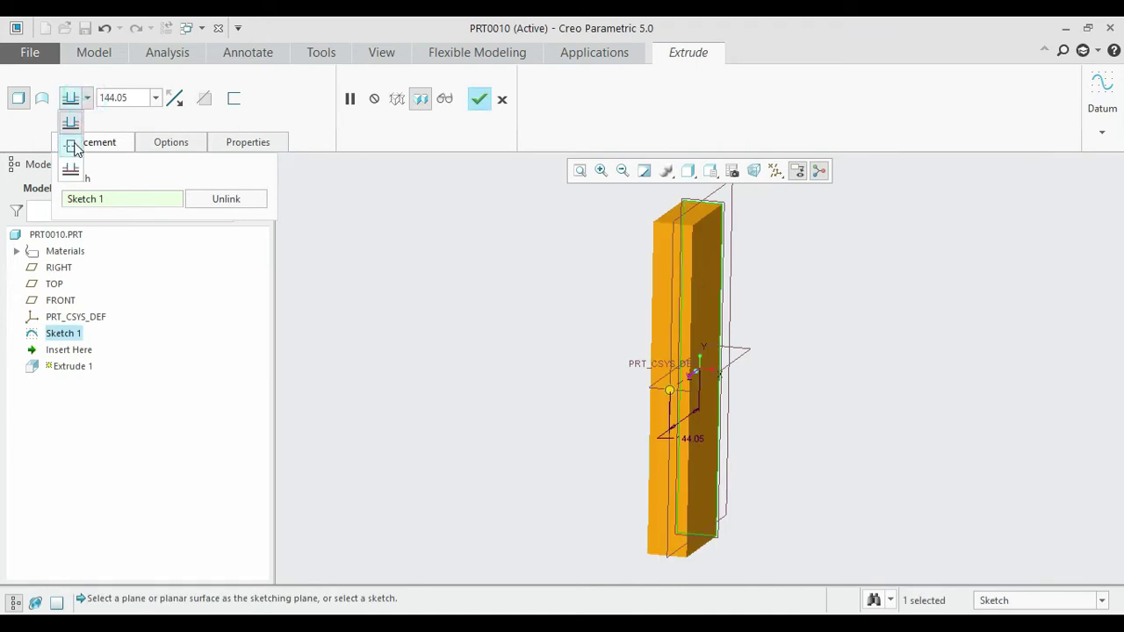
click(71, 147)
double_click(125, 99)
text(20)
key(Return)
mouse_move(670, 360)
middle_down()
mouse_move(638, 364)
mouse_move(671, 373)
middle_up()
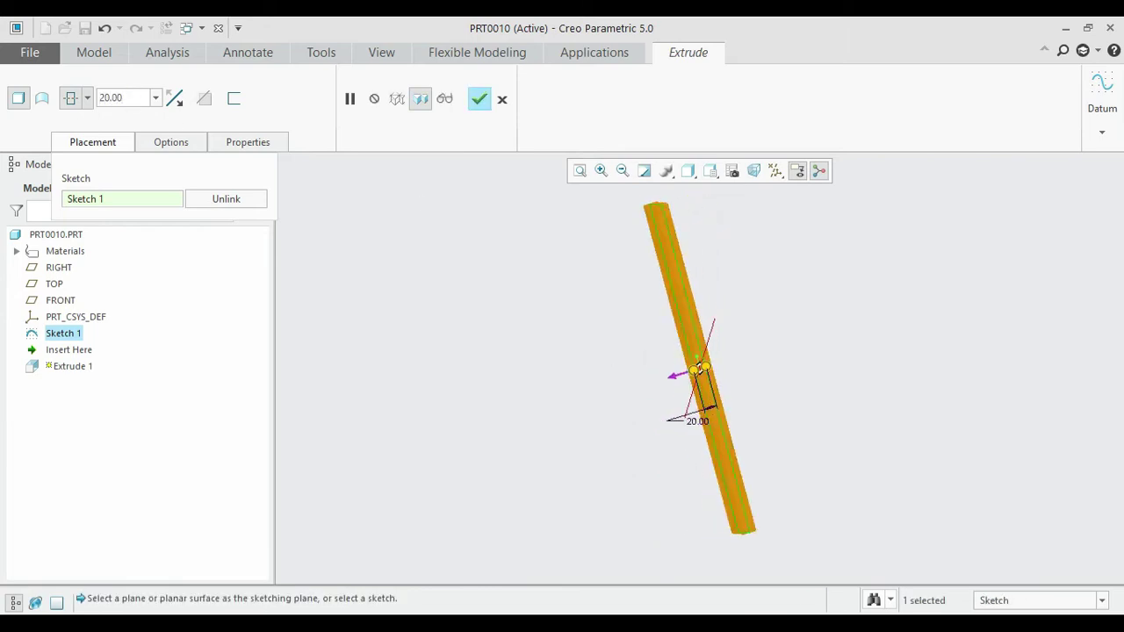
click(480, 100)
Step: Consult the part 3.jpg drawing and start a sketch on the bar's FRONT mid-plane, viewed square to the screen
mouse_move(527, 271)
middle_down()
mouse_move(530, 334)
mouse_move(564, 323)
middle_up()
key(alt+Tab)
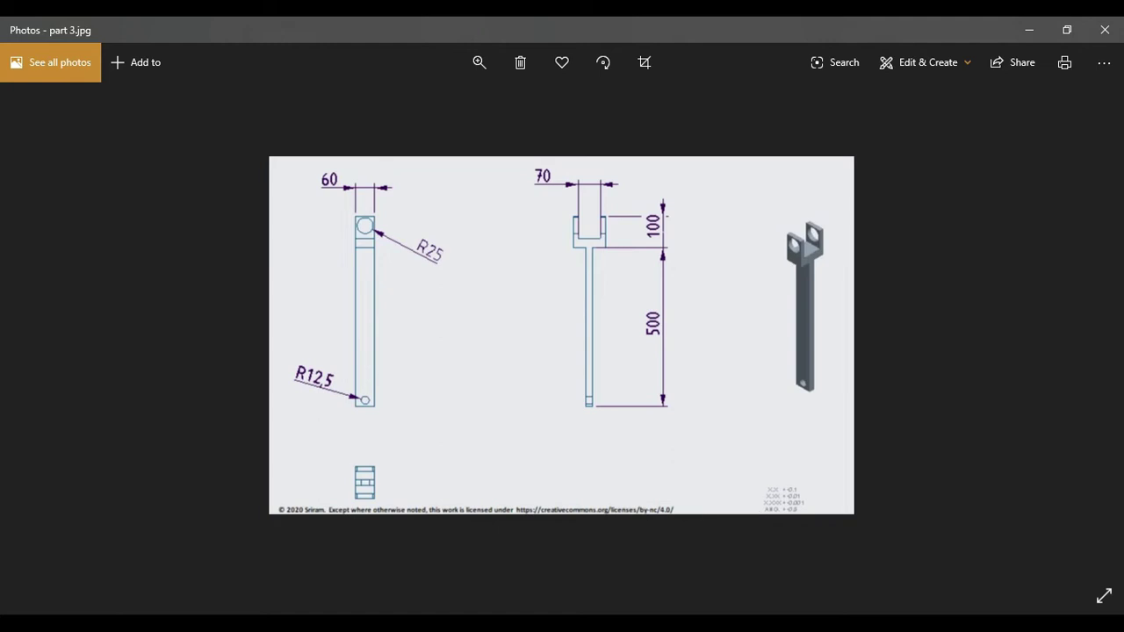
key(alt+Tab)
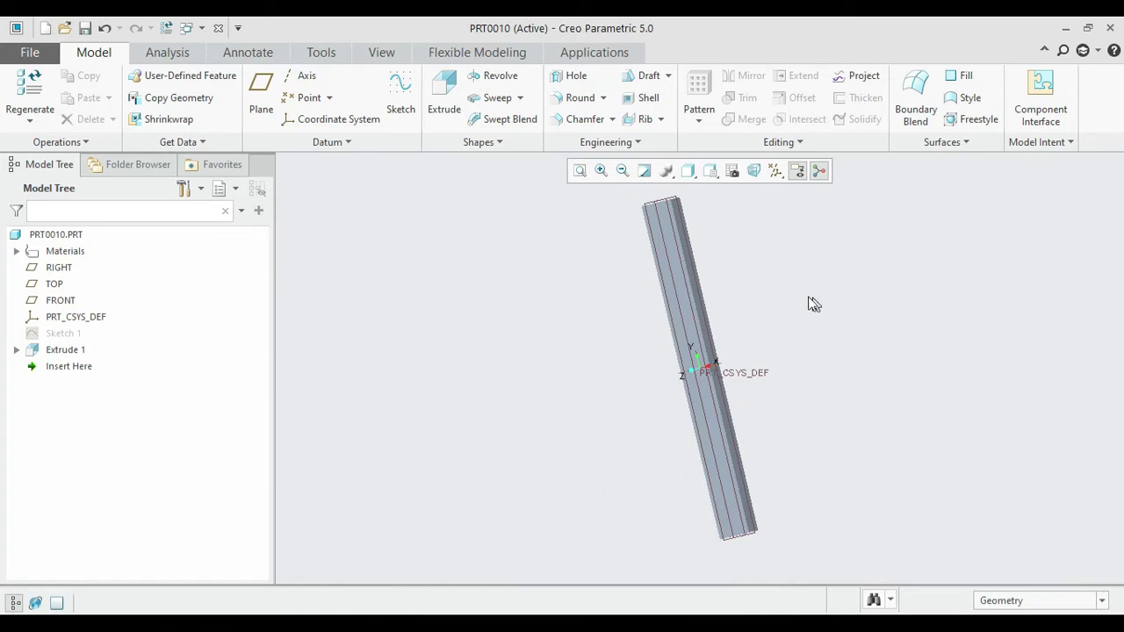
middle_drag(810, 304, 668, 363)
click(667, 363)
click(397, 95)
click(730, 172)
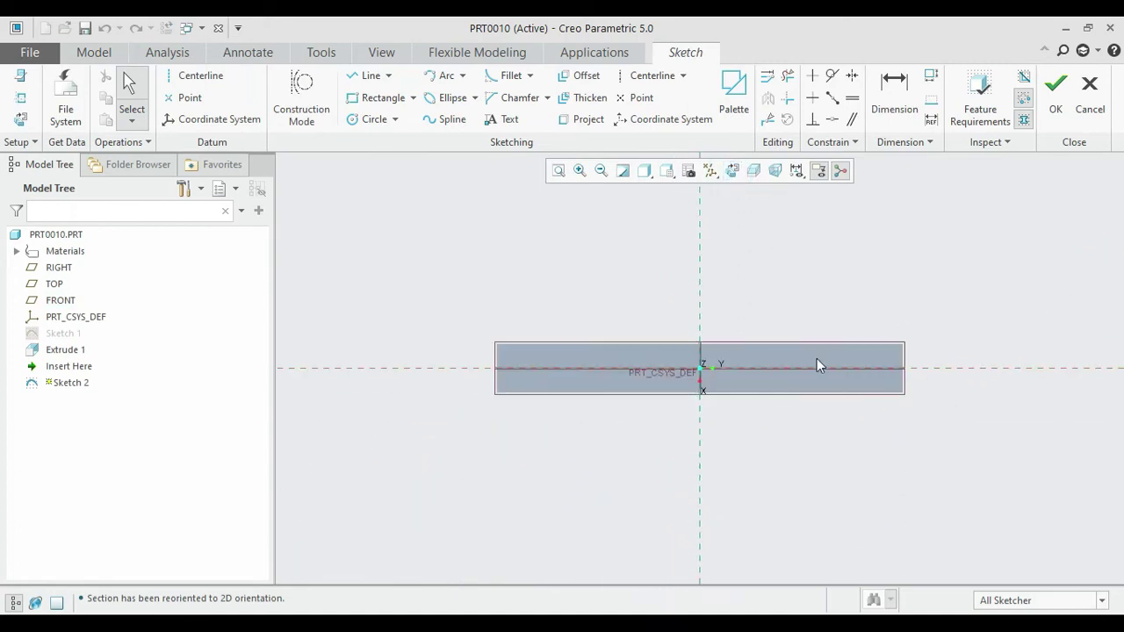
Step: Add the bar's two long side faces and the end face on its positive Y side as sketch references
click(21, 98)
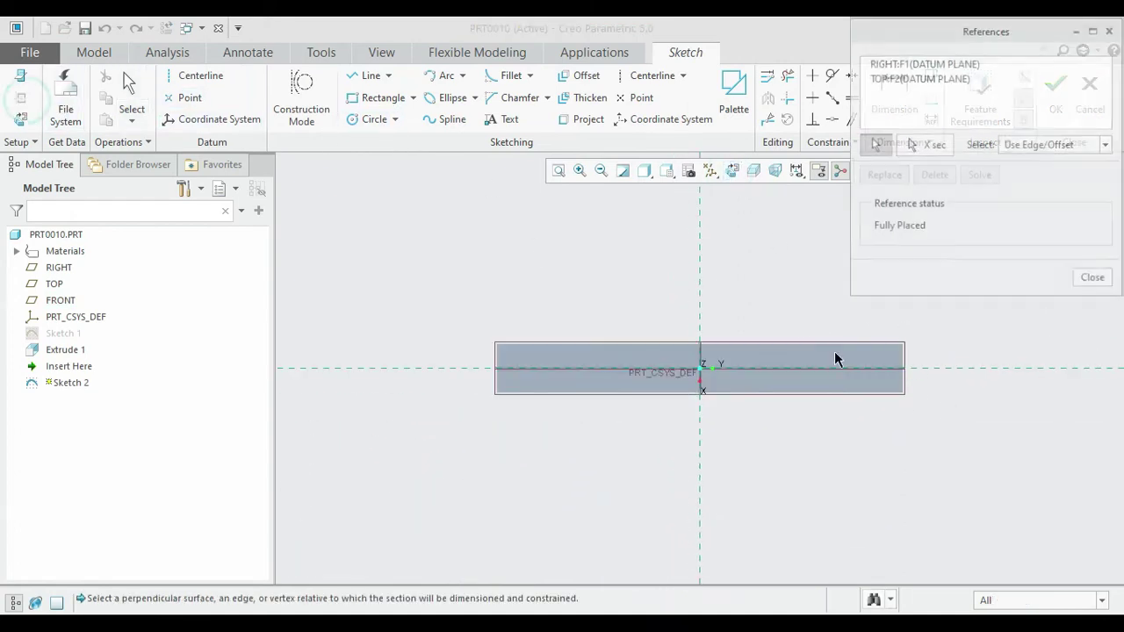
click(852, 343)
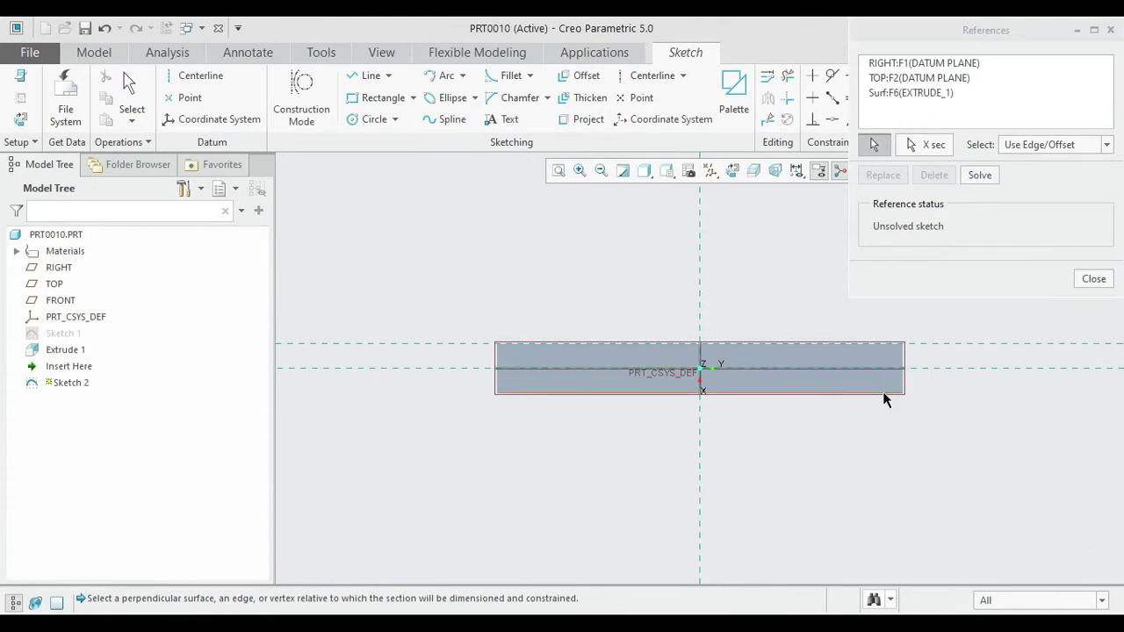
click(884, 393)
click(904, 367)
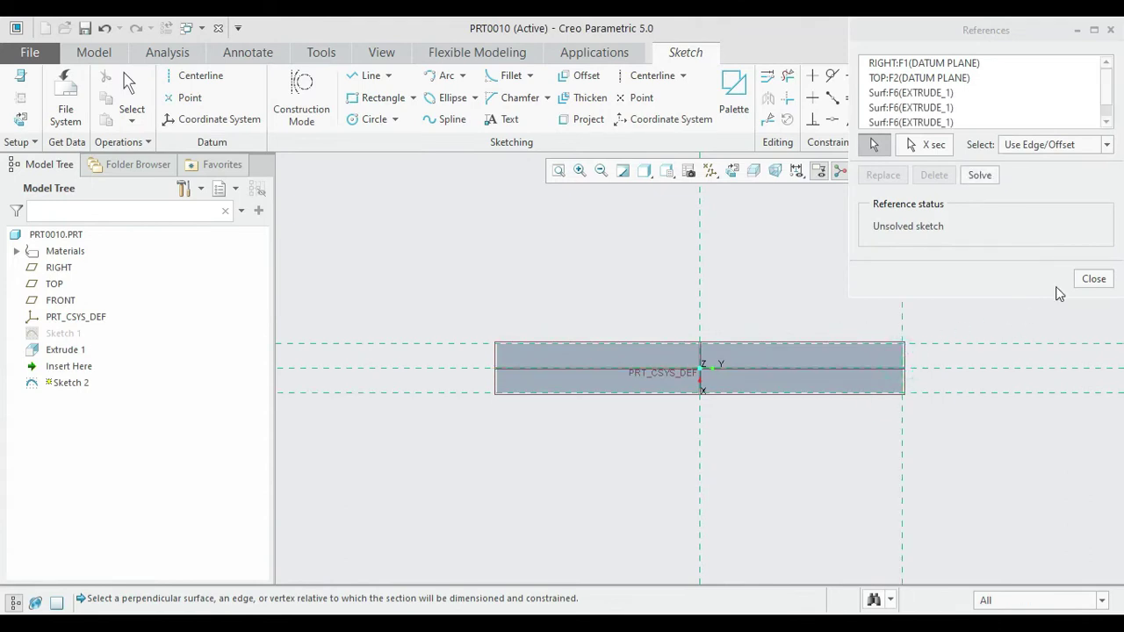
click(1082, 288)
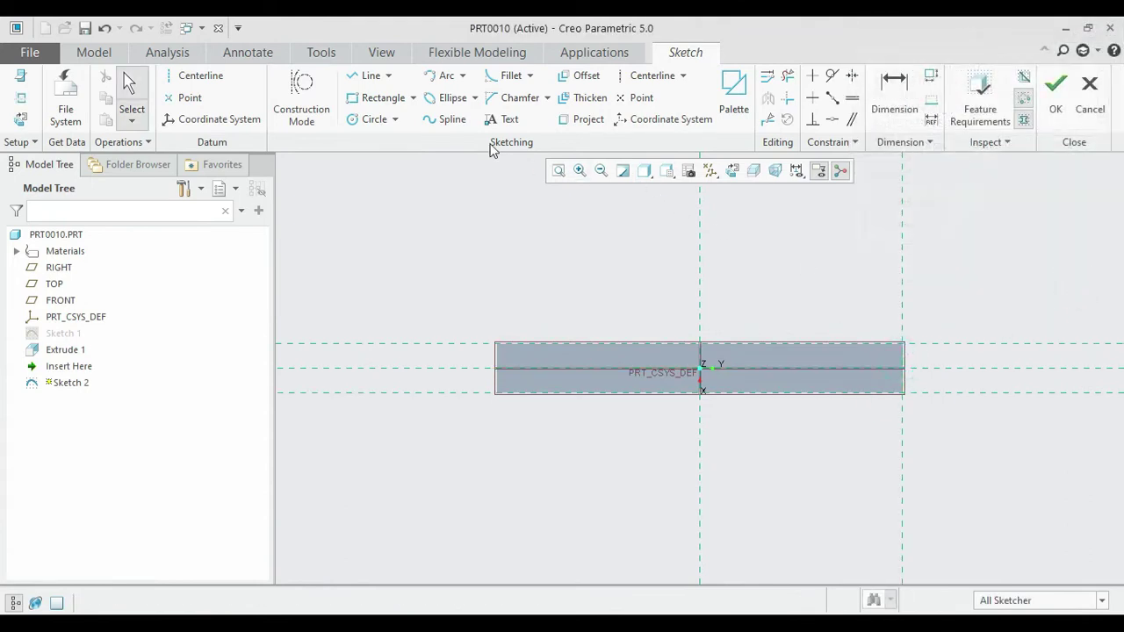
Step: Sketch a rectangle about 35 mm long against the bar's referenced end, spanning the bar's full width
click(365, 98)
click(906, 345)
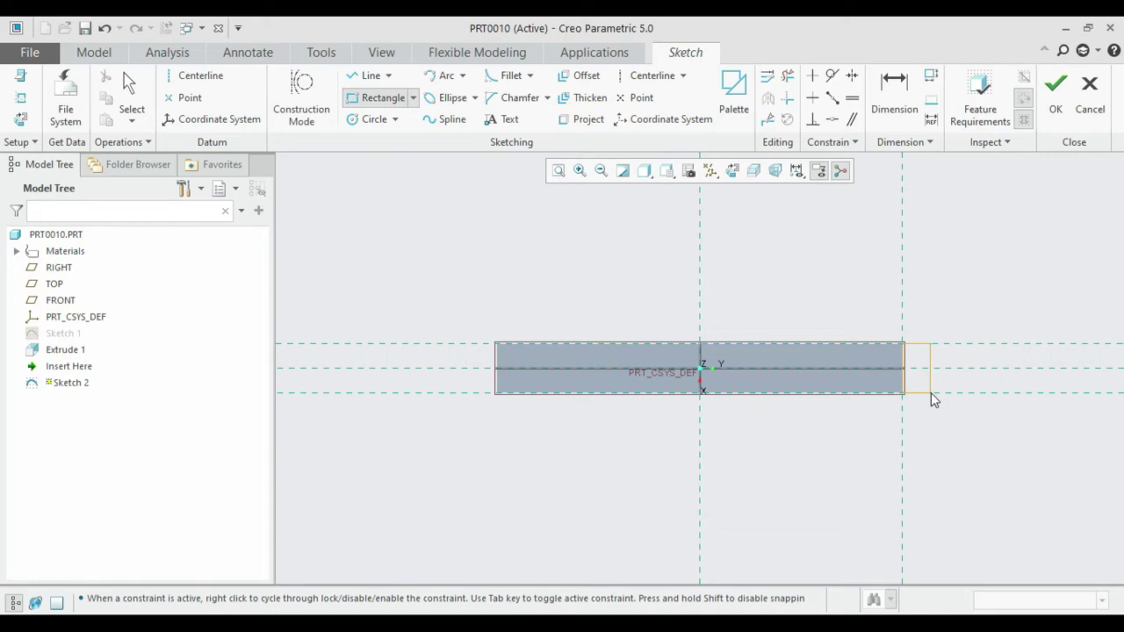
click(931, 392)
middle_click(931, 392)
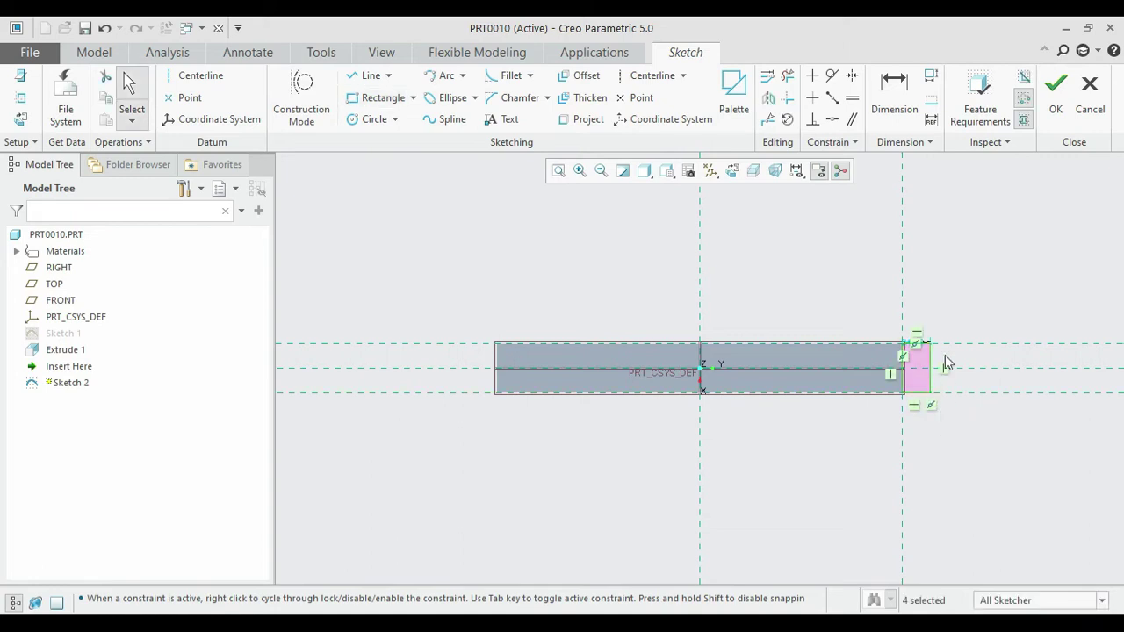
Step: Set the end rectangle's length beyond the bar to 30 mm and finish the sketch
scroll(945, 356, down, 4)
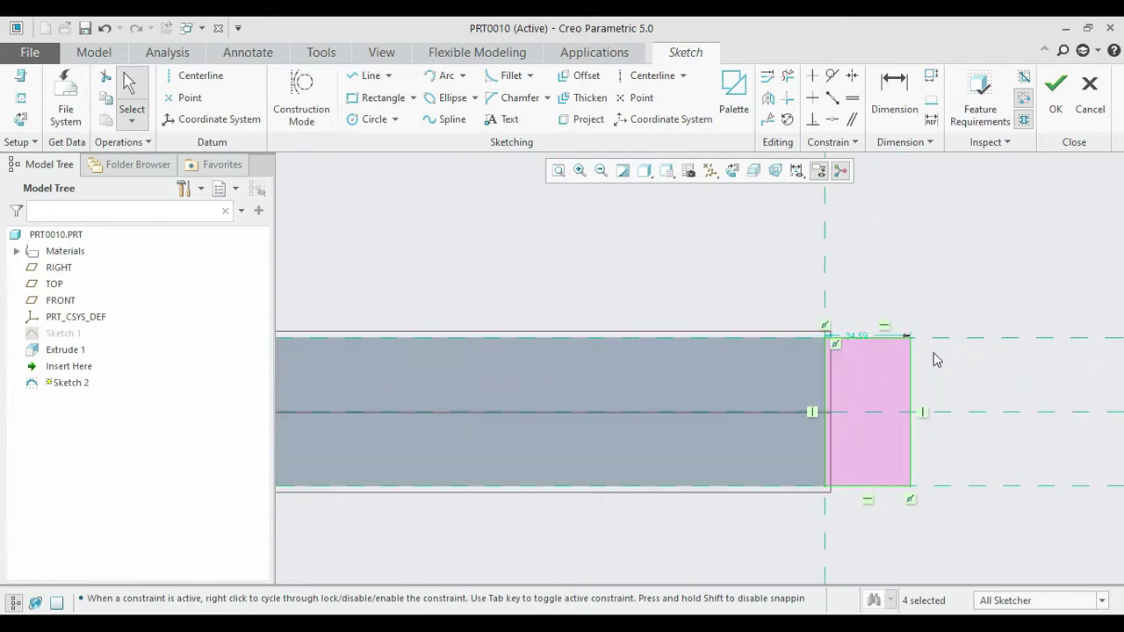
double_click(857, 339)
text(30)
key(Return)
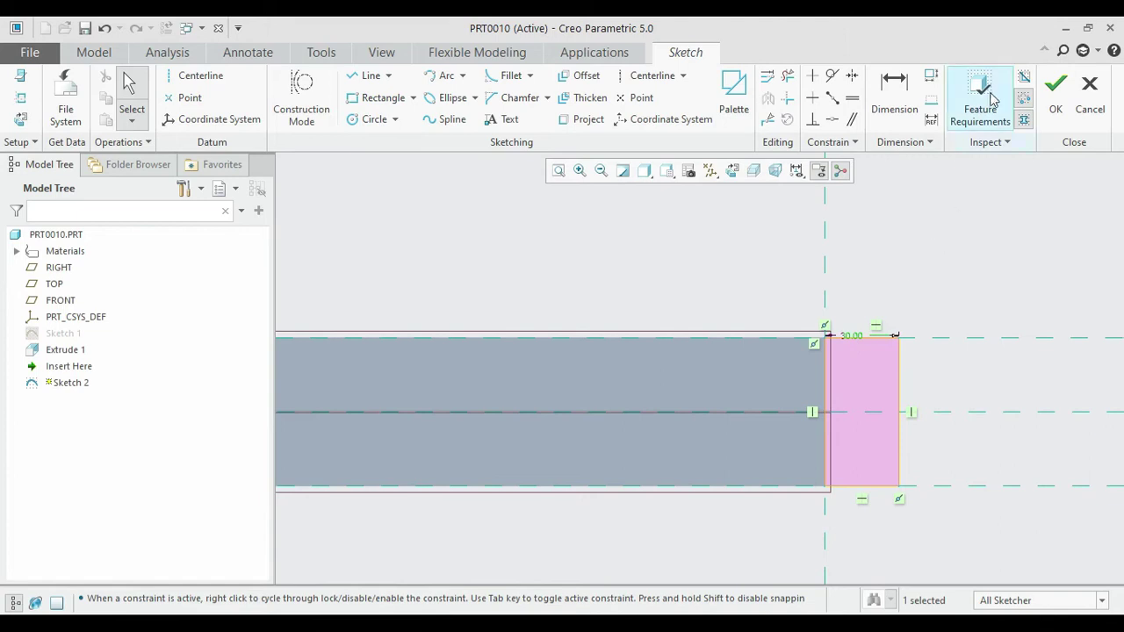
click(1058, 103)
Step: Check the fork on the part 3.jpg drawing and extrude the end rectangle 100 mm symmetrically about its sketch plane
middle_drag(928, 367, 887, 317)
key(alt+Tab)
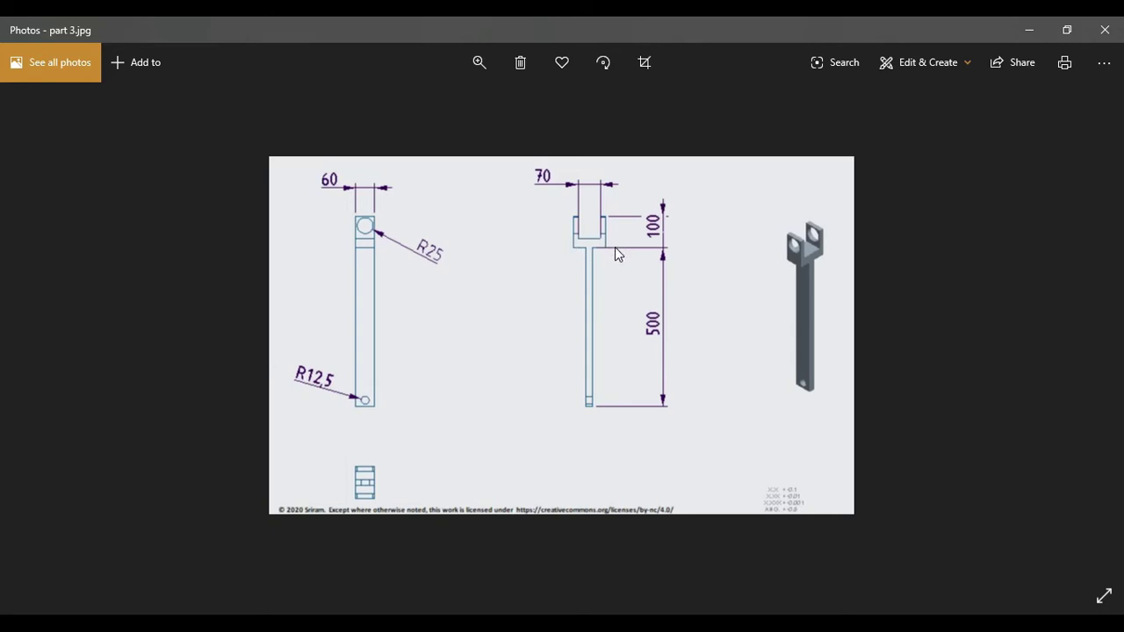
click(1039, 31)
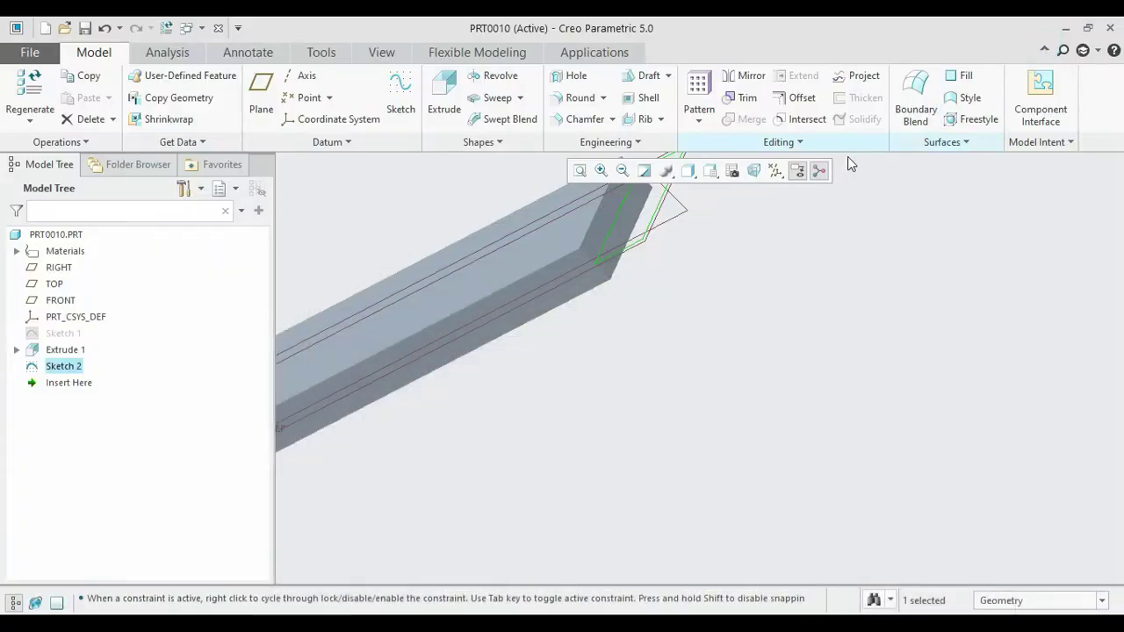
click(444, 95)
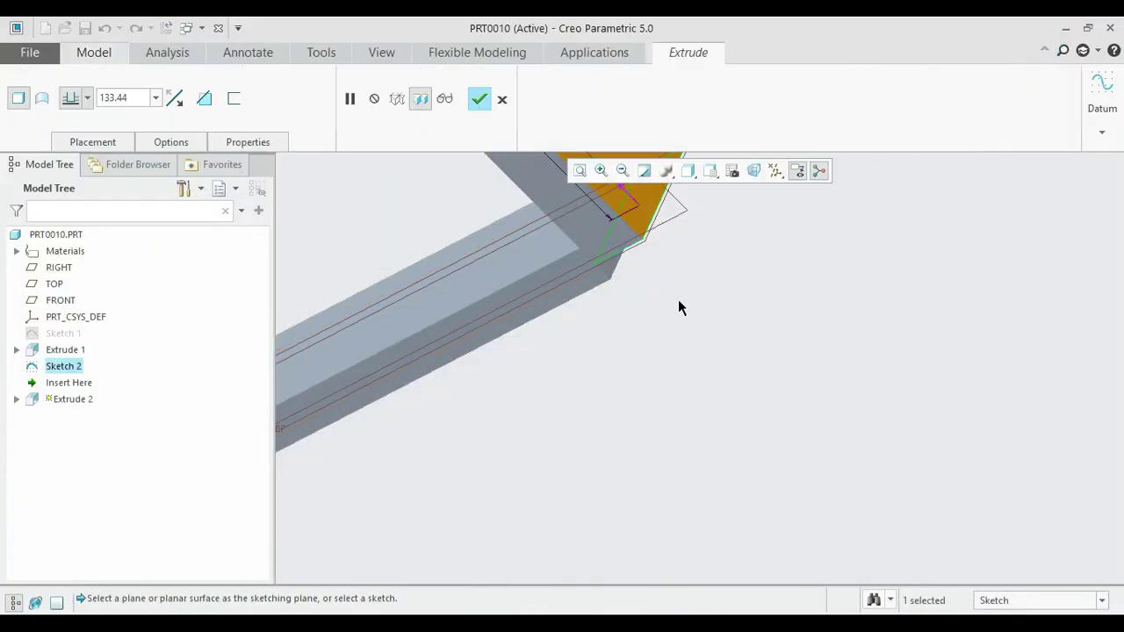
click(86, 97)
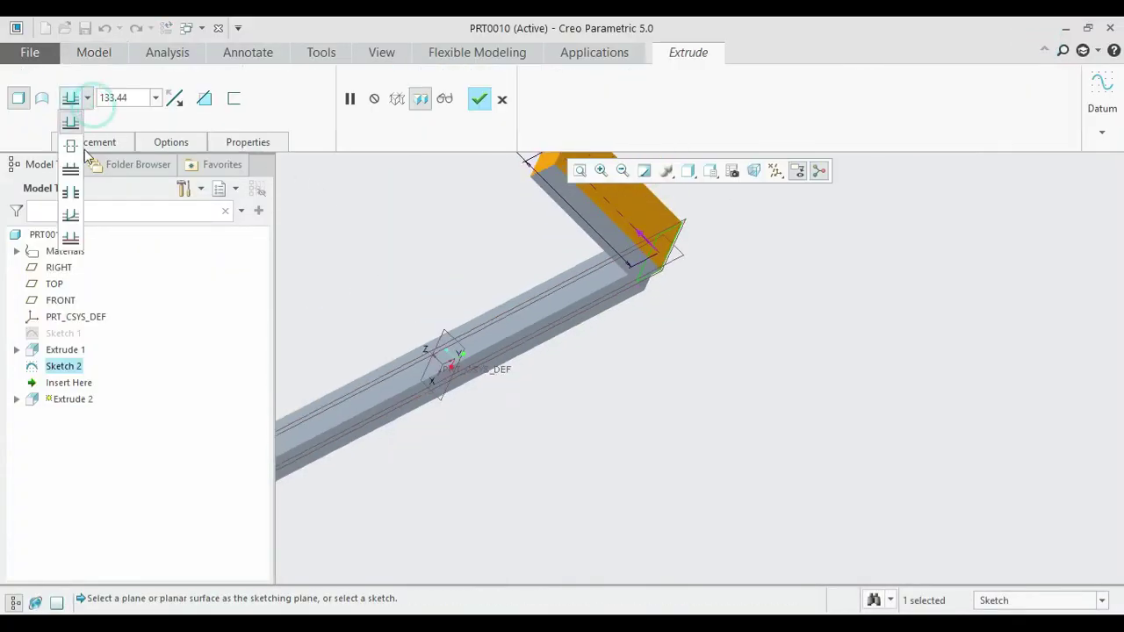
click(73, 148)
double_click(114, 100)
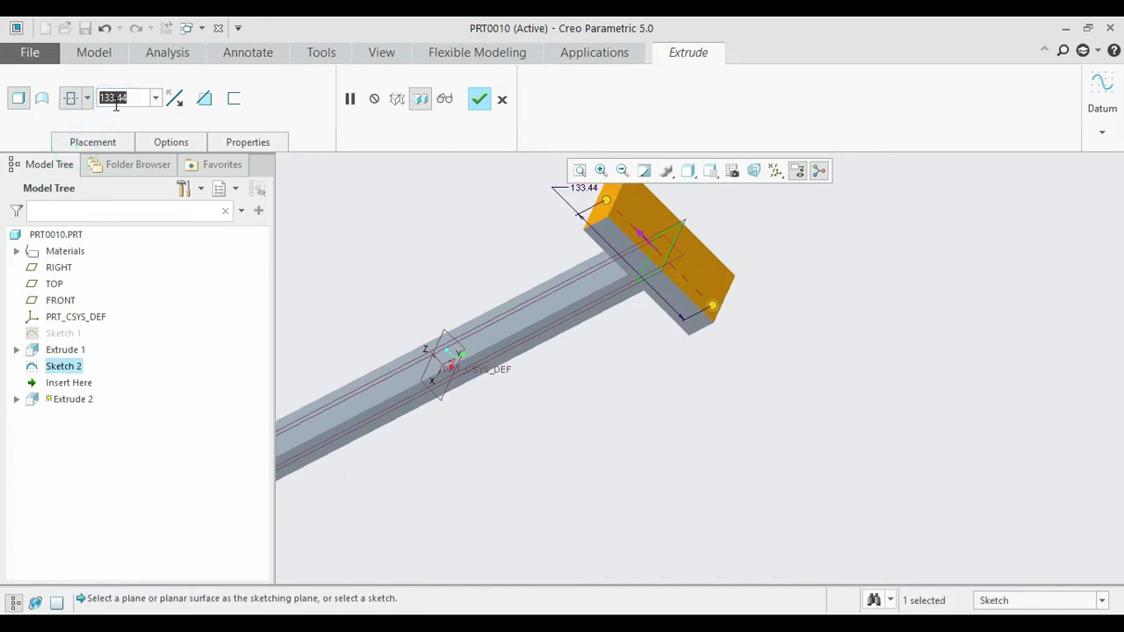
text(100)
key(Return)
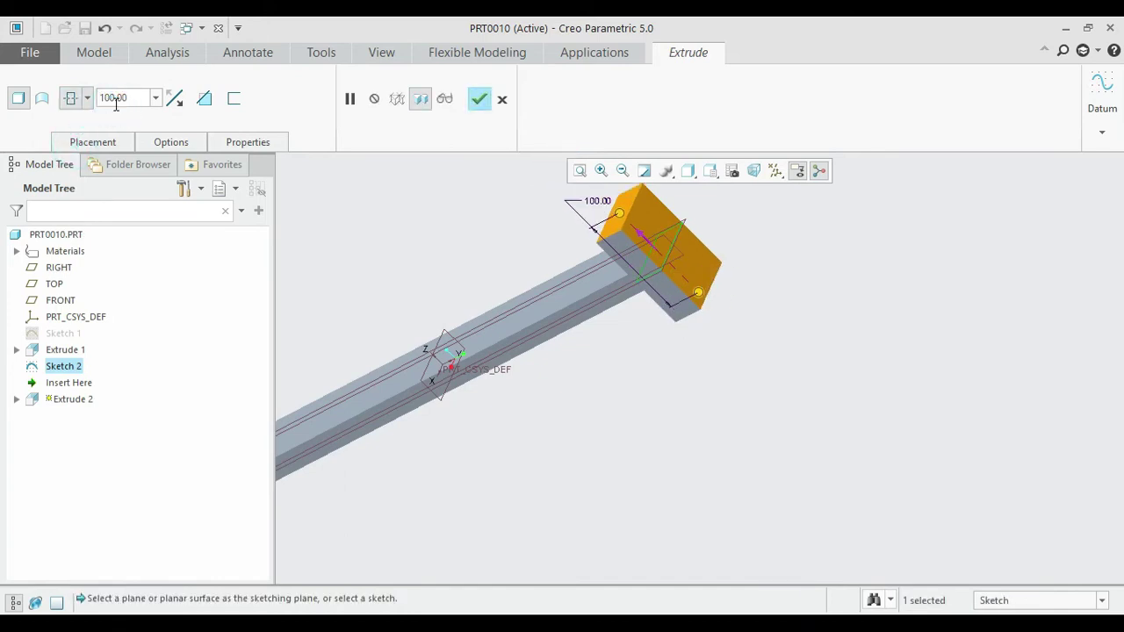
click(478, 99)
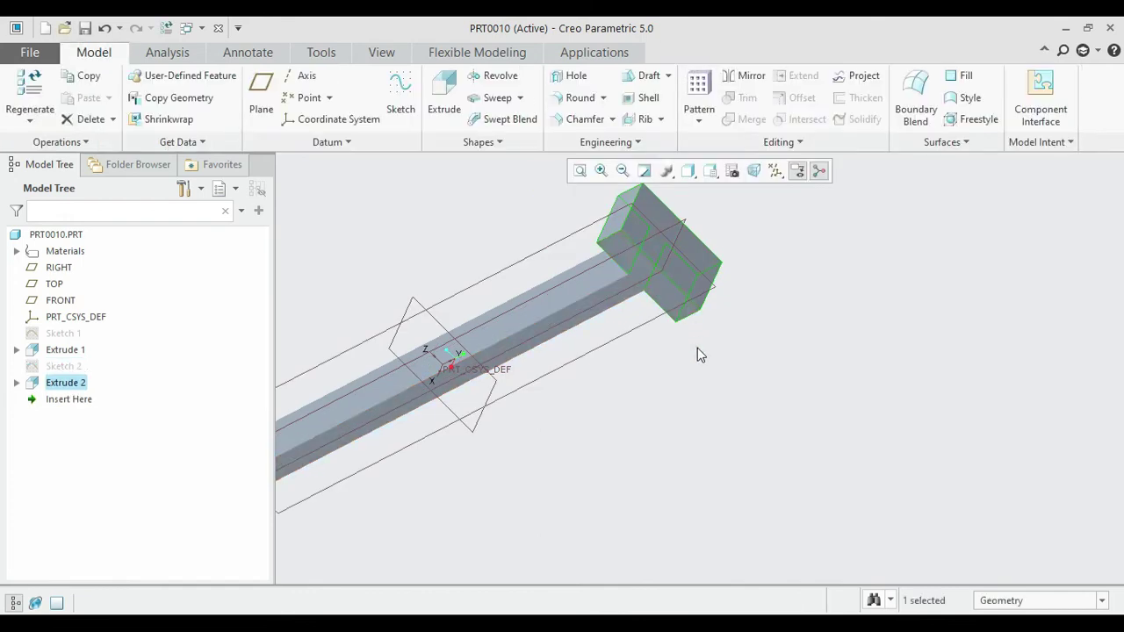
Step: Start a sketch on the outer end face of the crosswise head block, viewed square to the screen
middle_drag(698, 348, 685, 392)
scroll(454, 357, up, 5)
scroll(637, 215, down, 3)
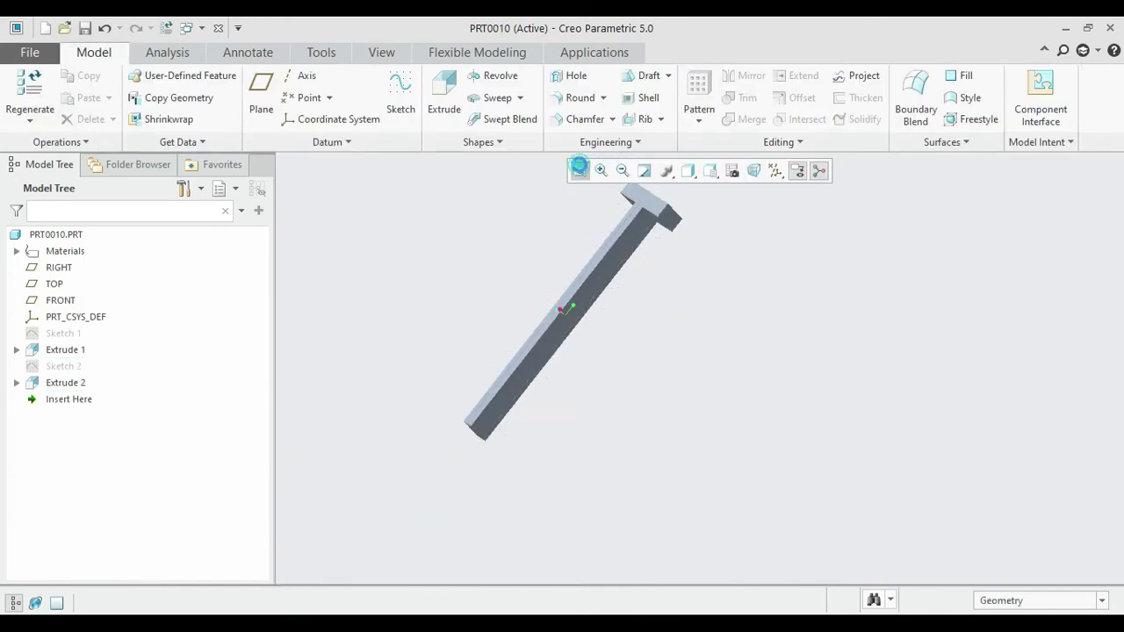
click(579, 170)
scroll(828, 214, up, 3)
middle_drag(831, 238, 801, 274)
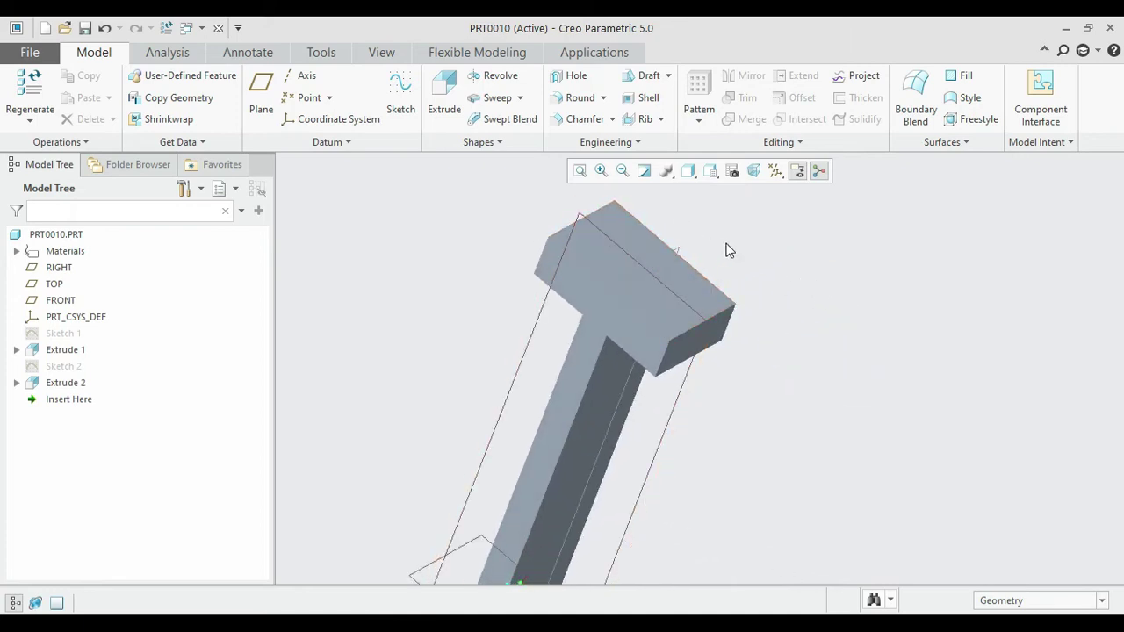
click(613, 217)
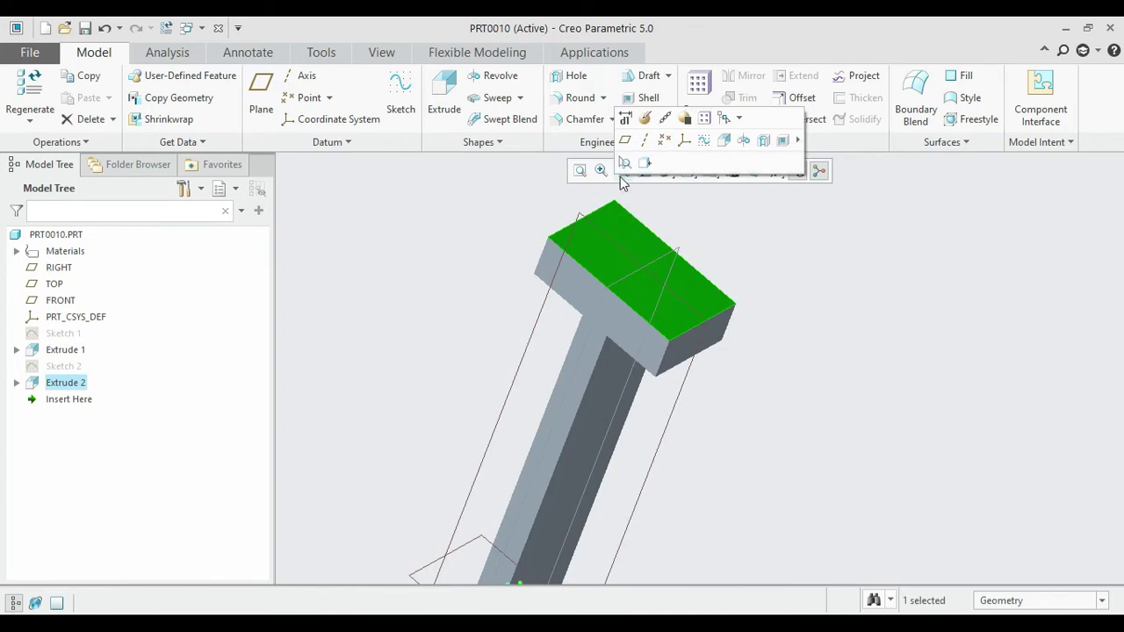
click(758, 220)
click(614, 220)
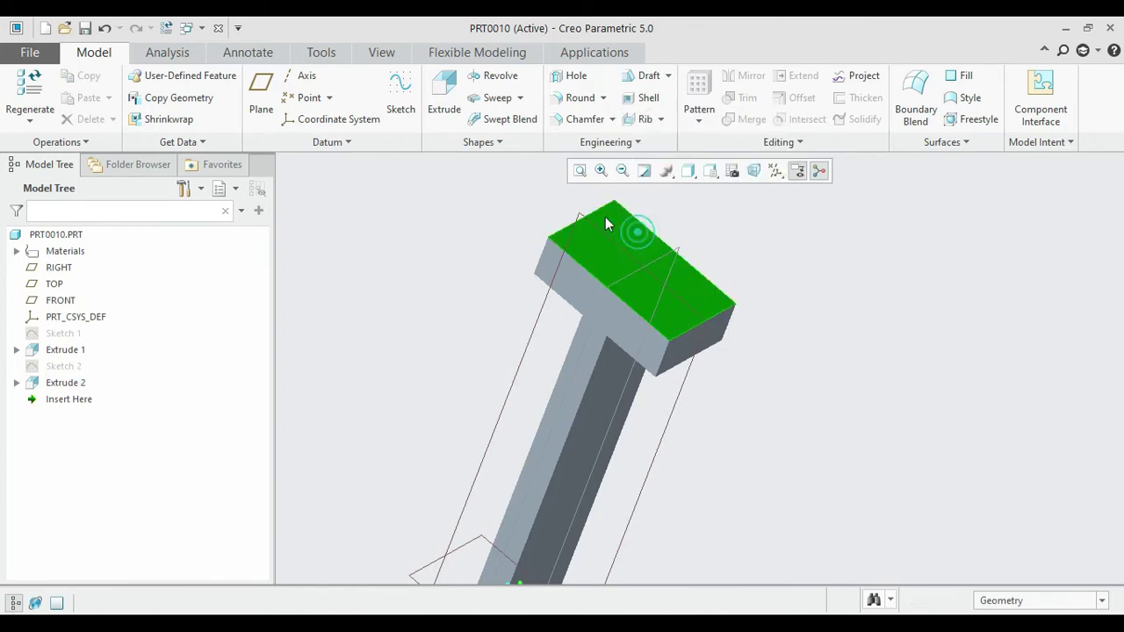
click(401, 94)
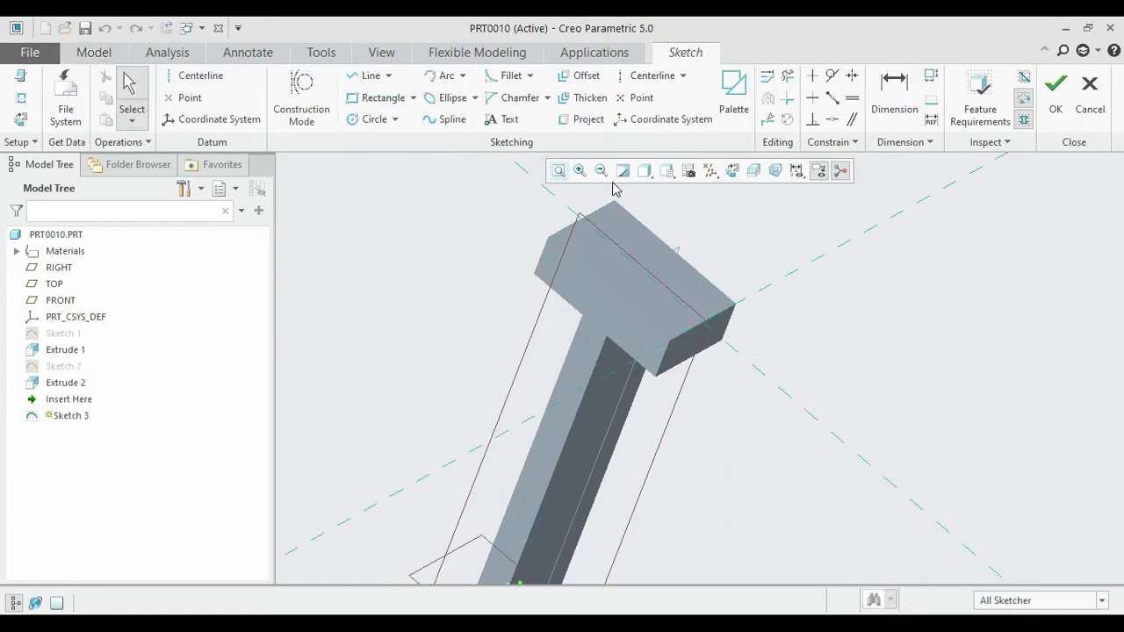
click(732, 170)
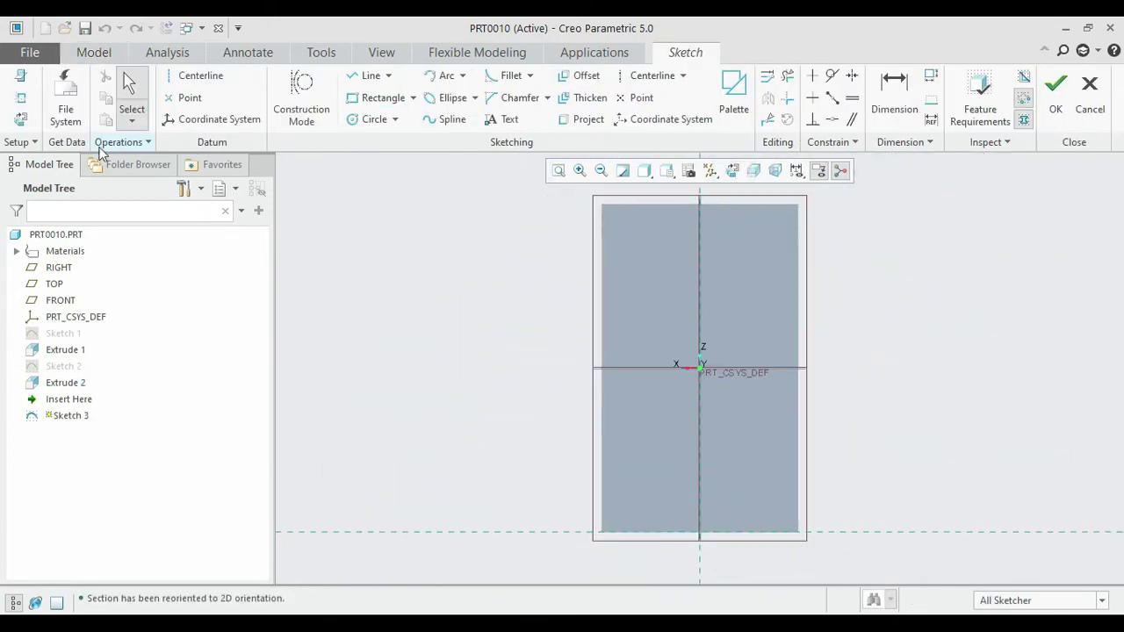
Step: Add both long side edges and the upper short edge of the head block's face as sketch references
click(21, 98)
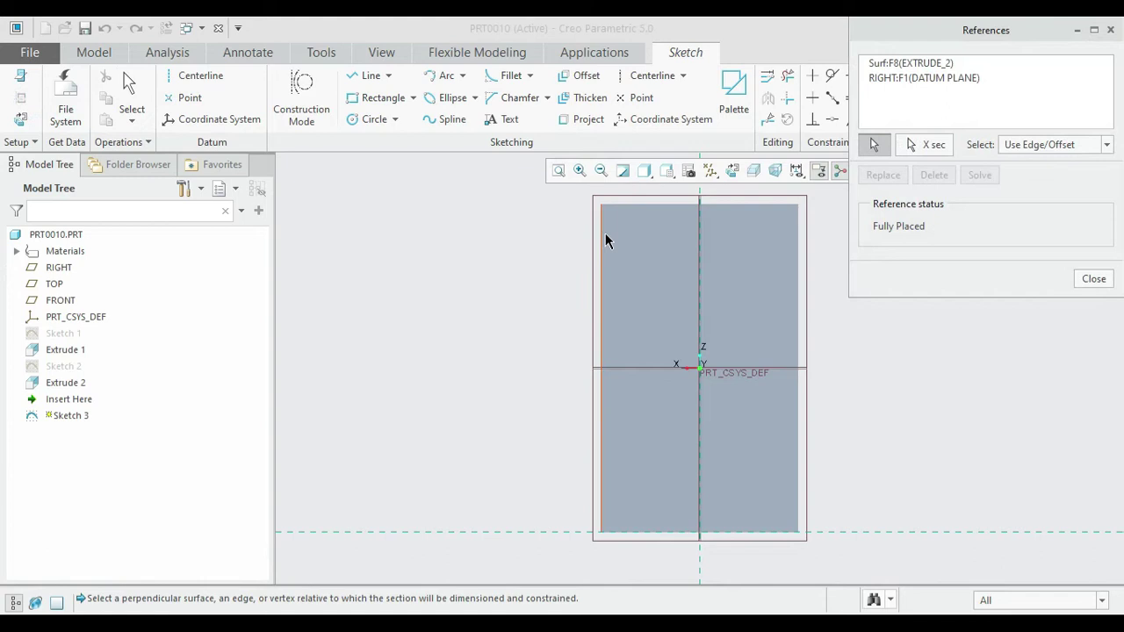
click(605, 233)
click(630, 204)
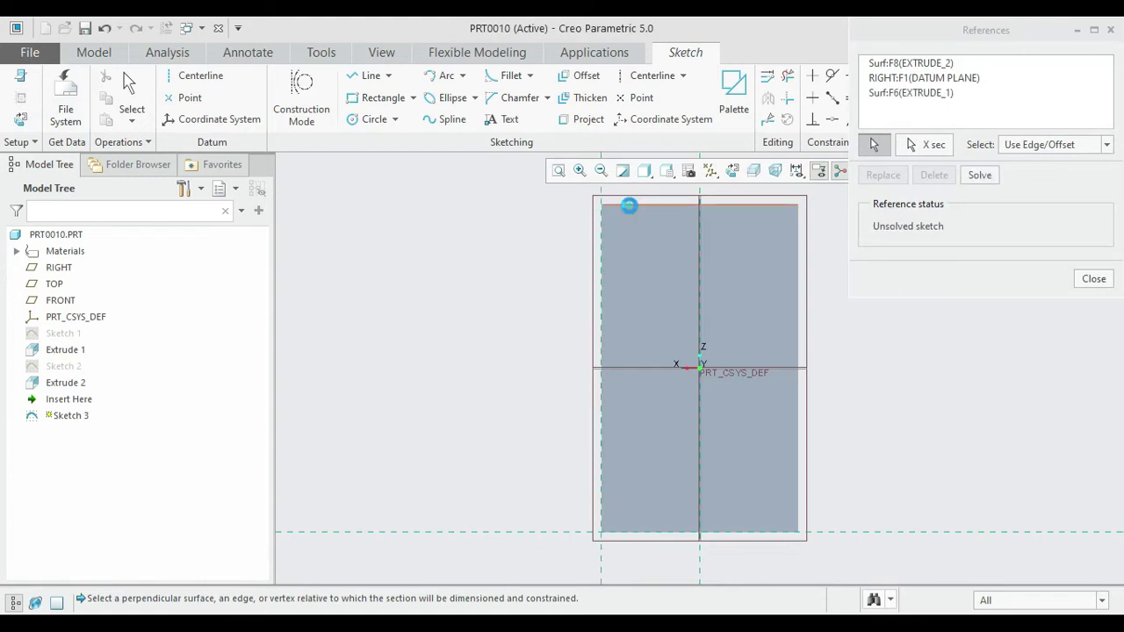
click(798, 250)
click(1082, 283)
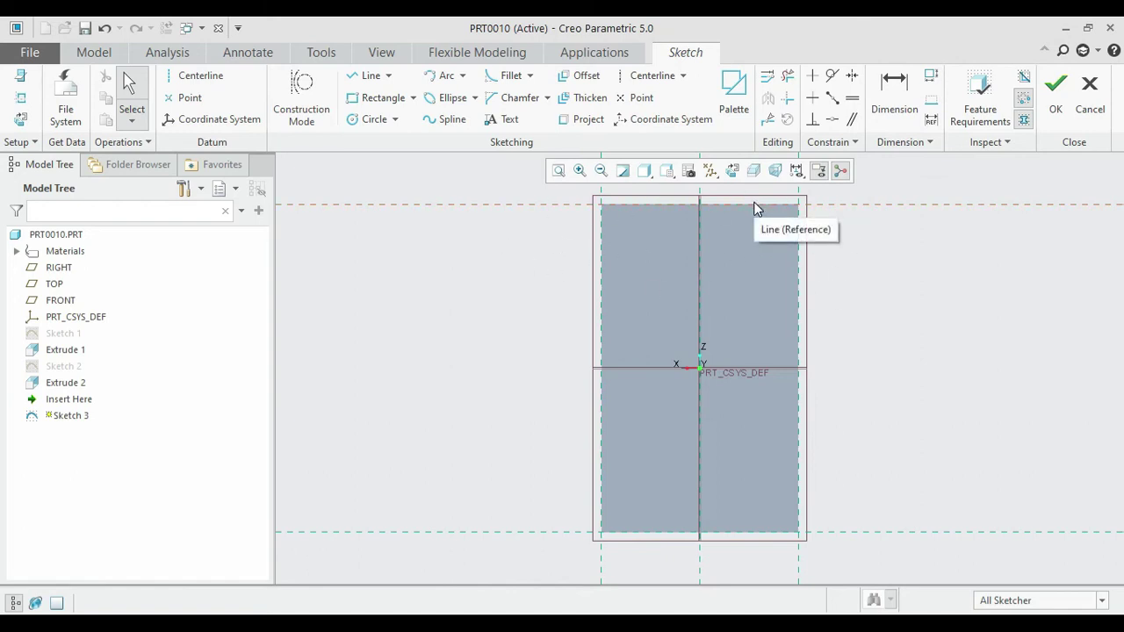
Step: Sketch a rectangle about 16 mm high along the face's upper edge, spanning the full width between the side references
click(367, 97)
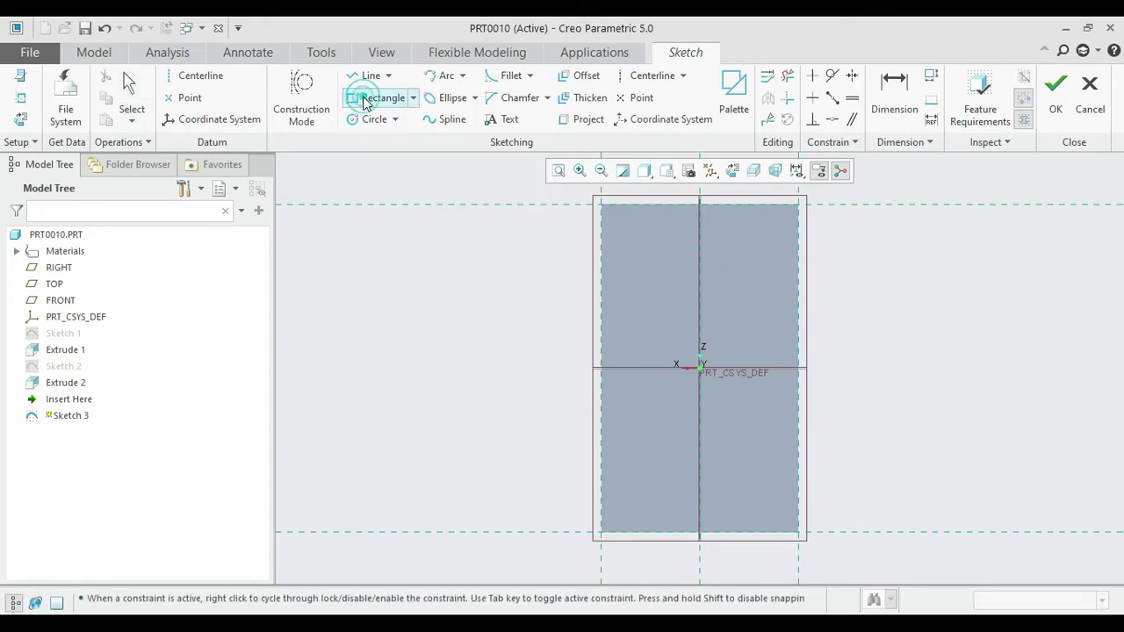
click(602, 206)
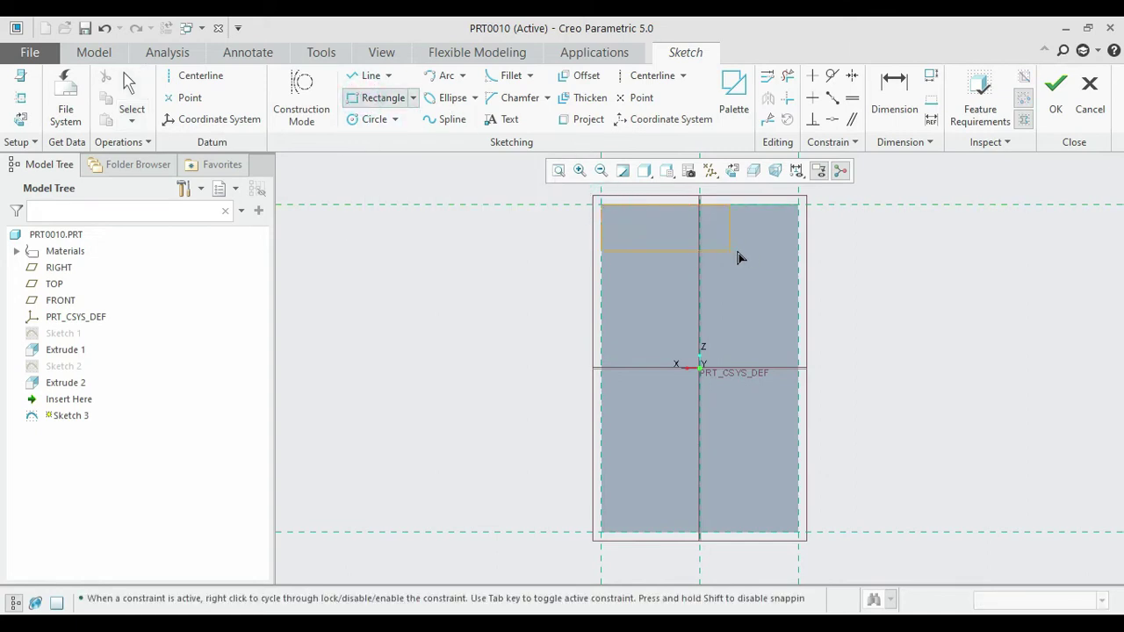
click(799, 256)
middle_click(873, 248)
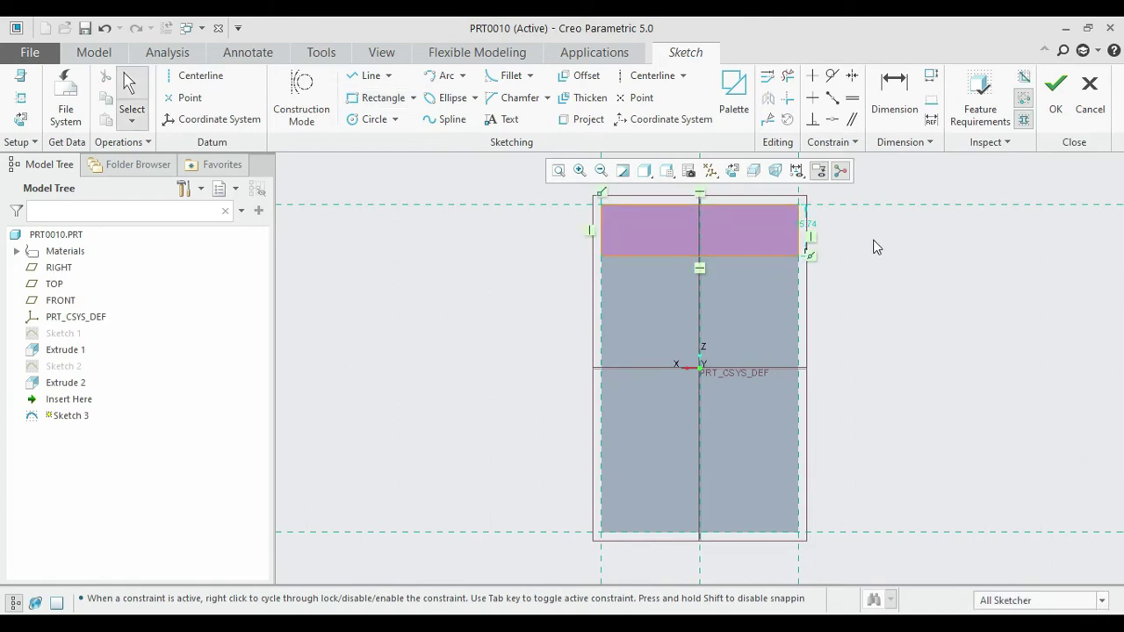
Step: Set the fork arm rectangle's height to 15 mm and finish the sketch
double_click(811, 230)
text(5)
key(Return)
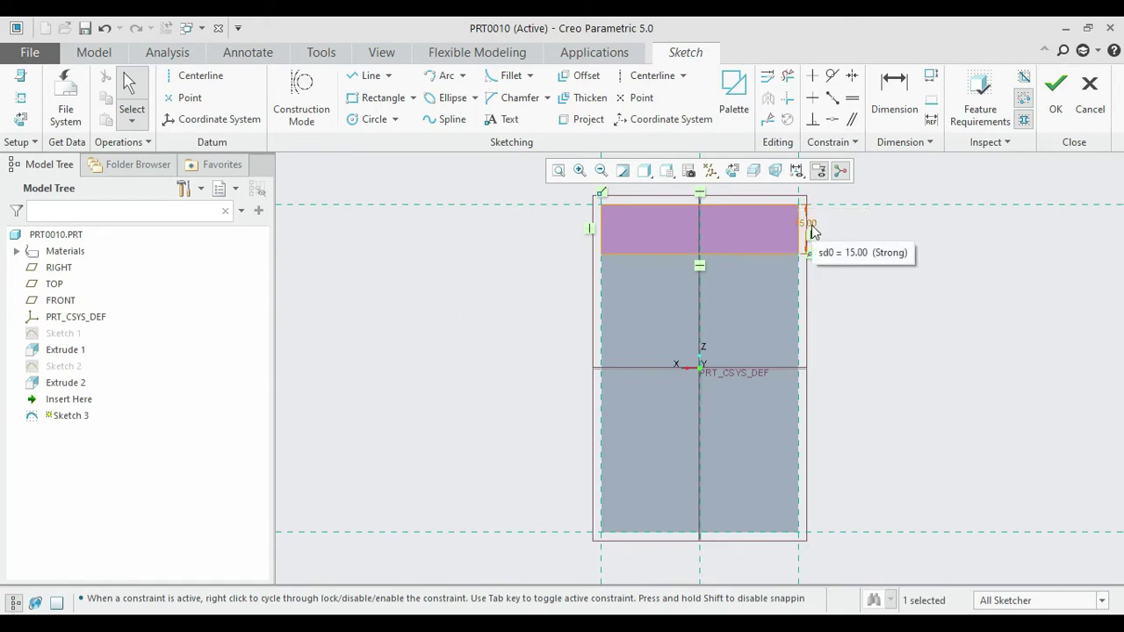
click(1055, 92)
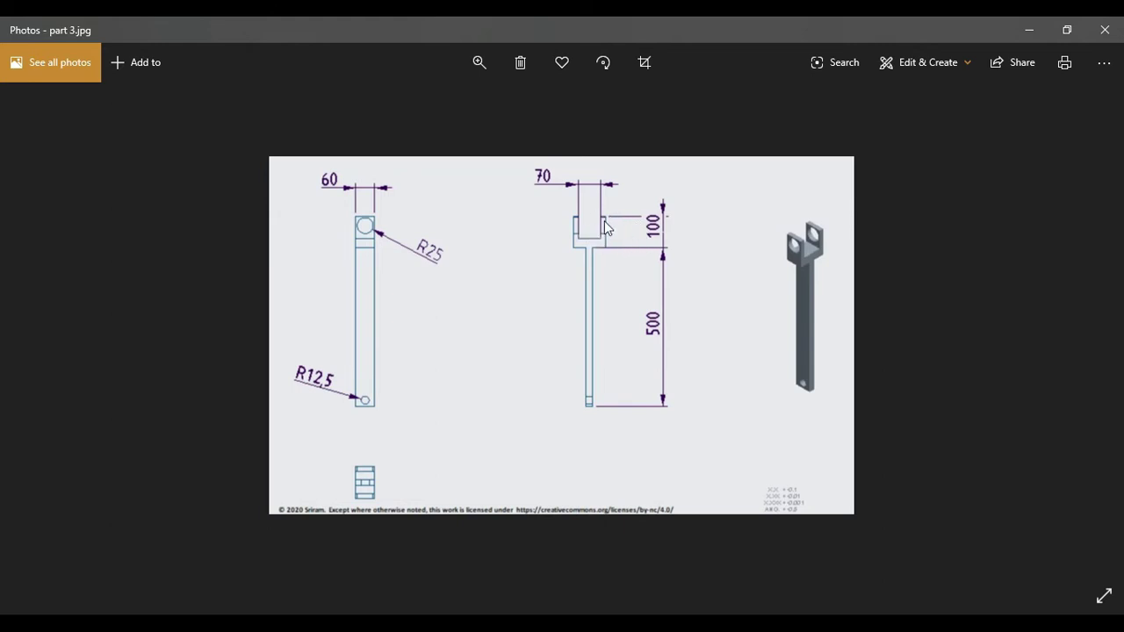
Step: Check the fork on the part 3.jpg drawing and extrude the arm rectangle 70 mm outward from the head block
click(1012, 33)
scroll(825, 299, up, 4)
key(ctrl+d)
click(444, 97)
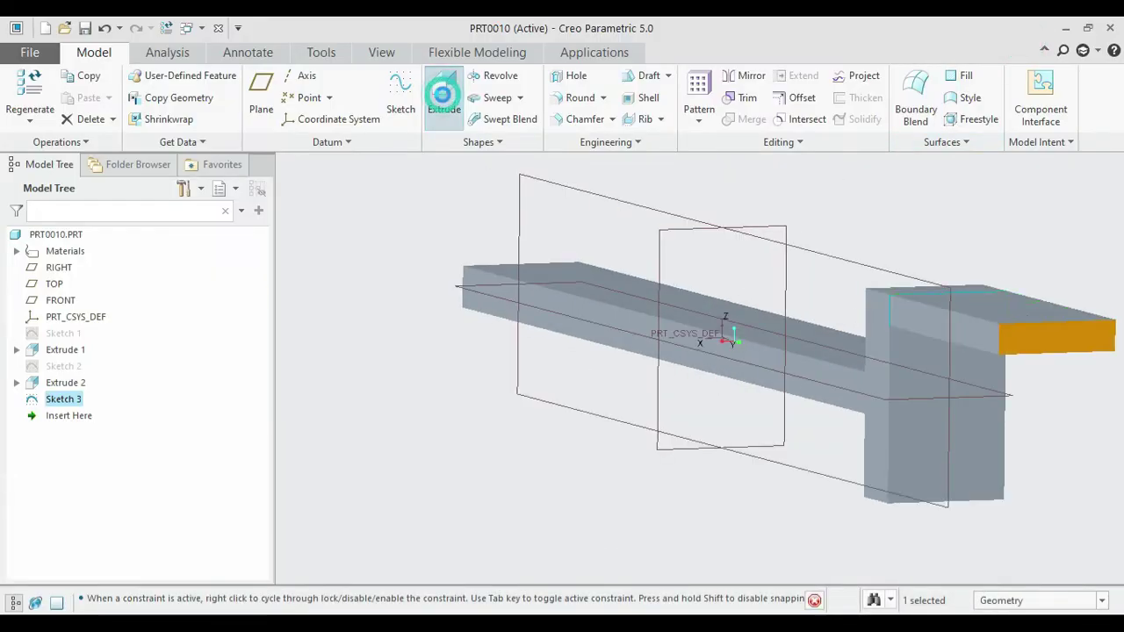
double_click(135, 98)
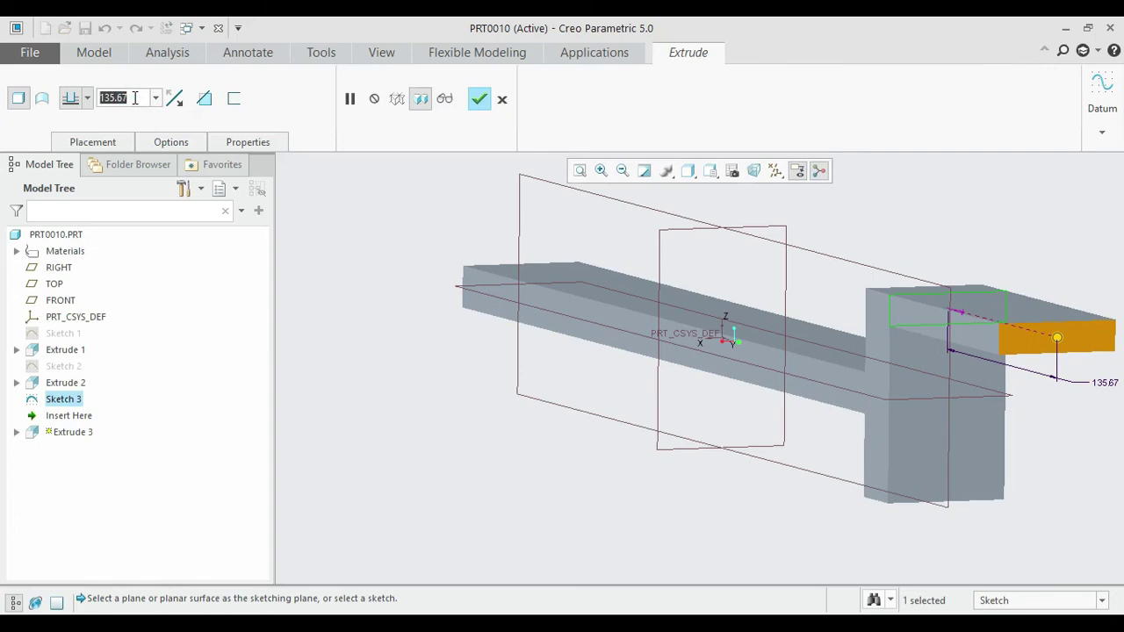
text(70)
key(Return)
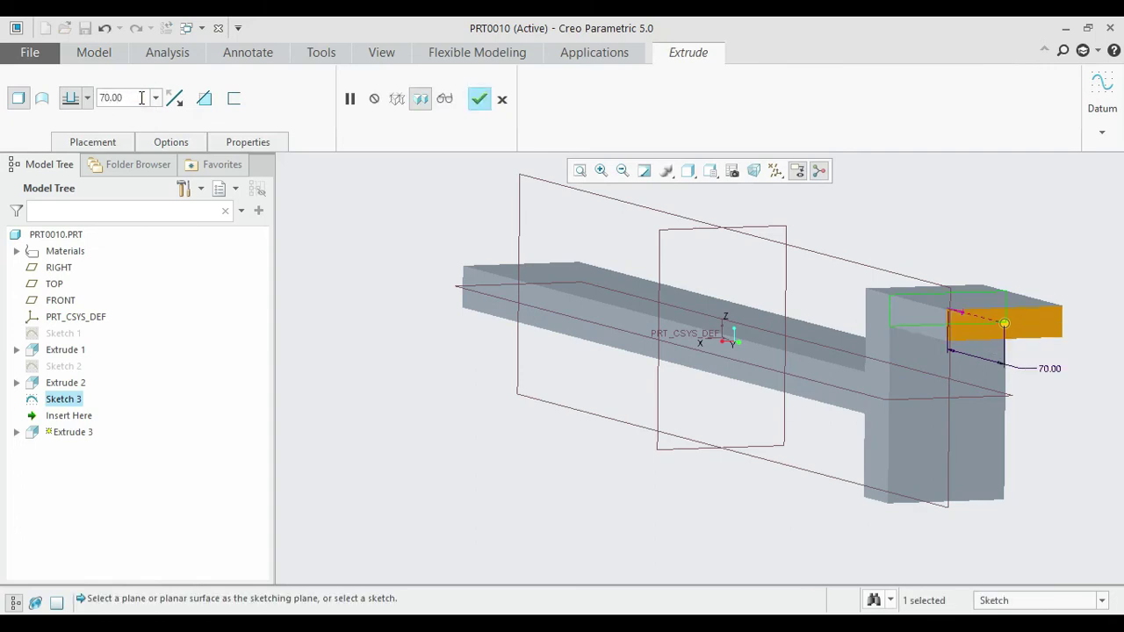
click(479, 99)
Step: Mirror Sketch 3 and Extrude 3 about the FRONT plane to make the second fork arm
middle_drag(602, 527, 829, 204)
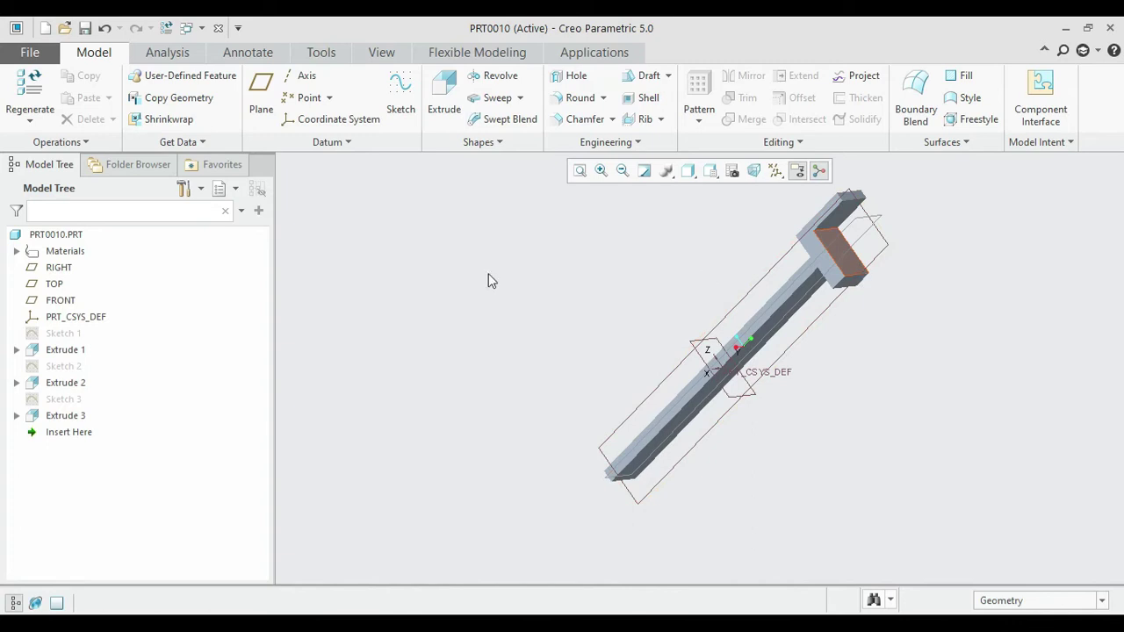
click(65, 416)
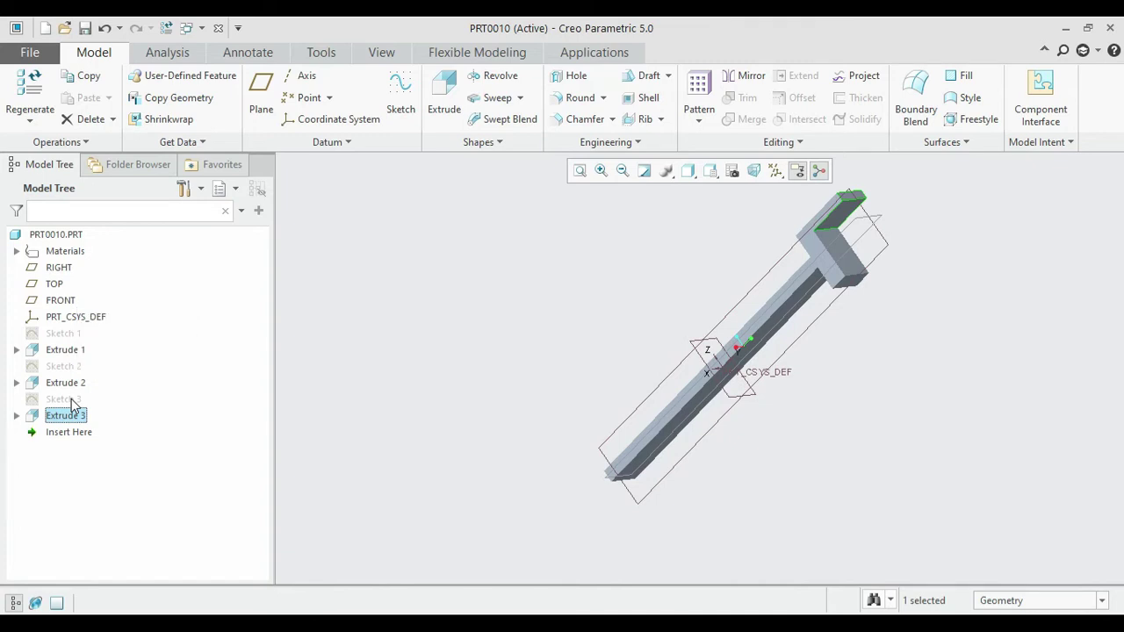
ctrl+click(63, 399)
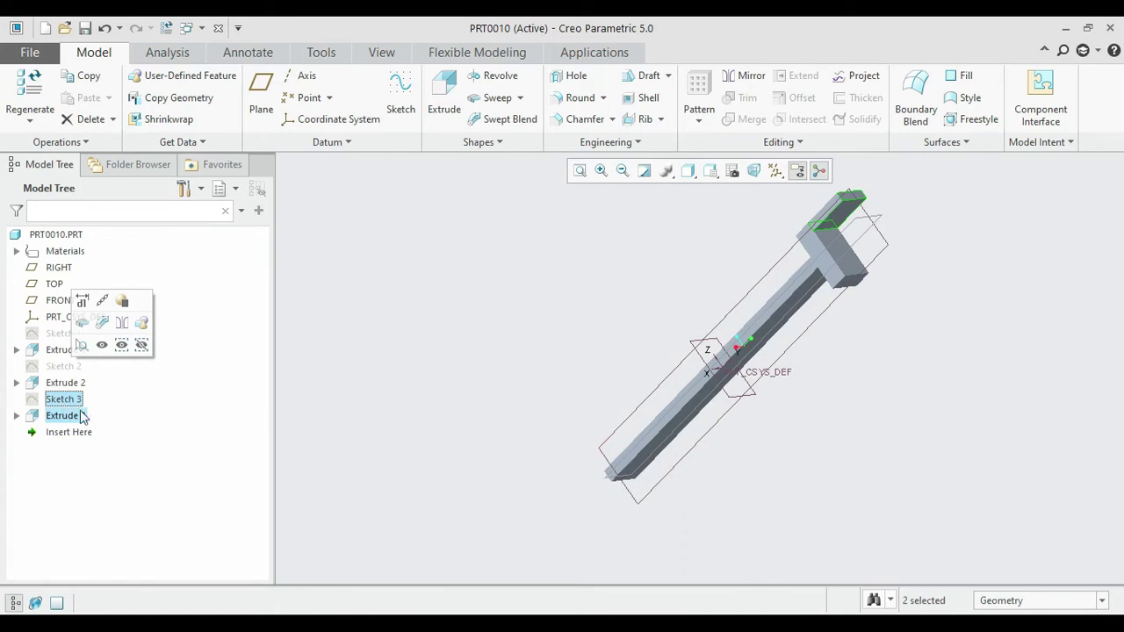
click(756, 76)
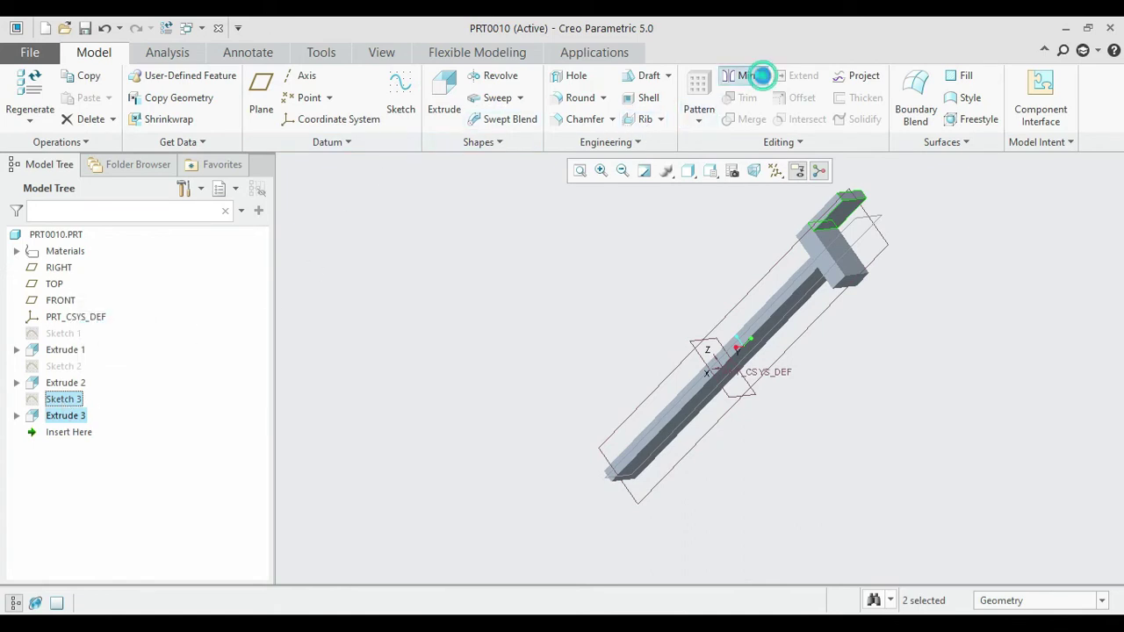
click(850, 228)
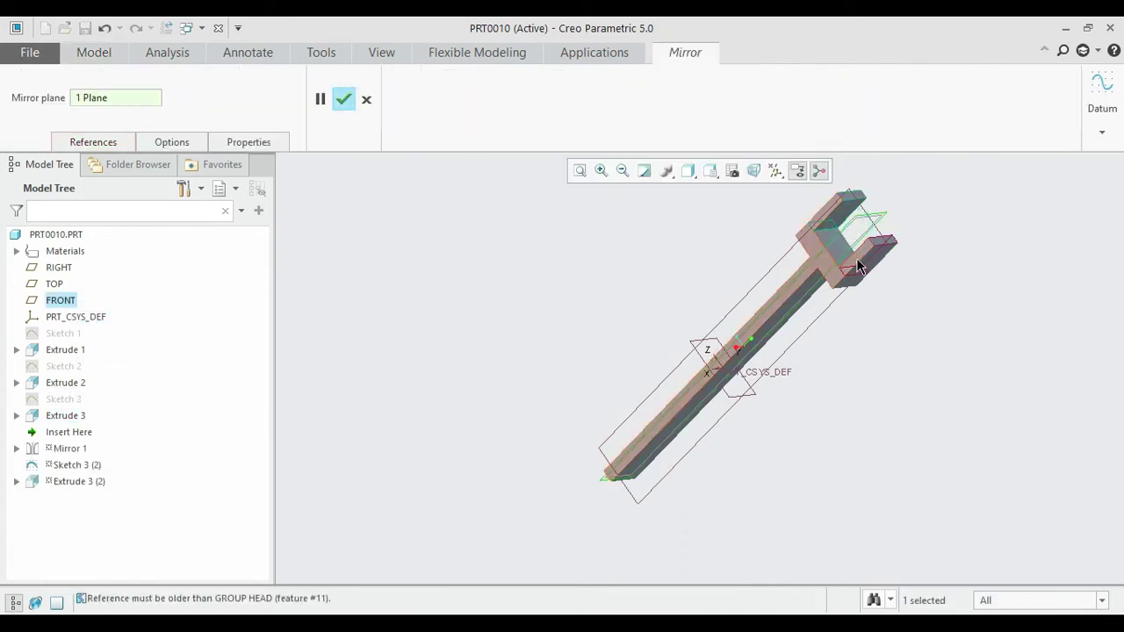
click(343, 100)
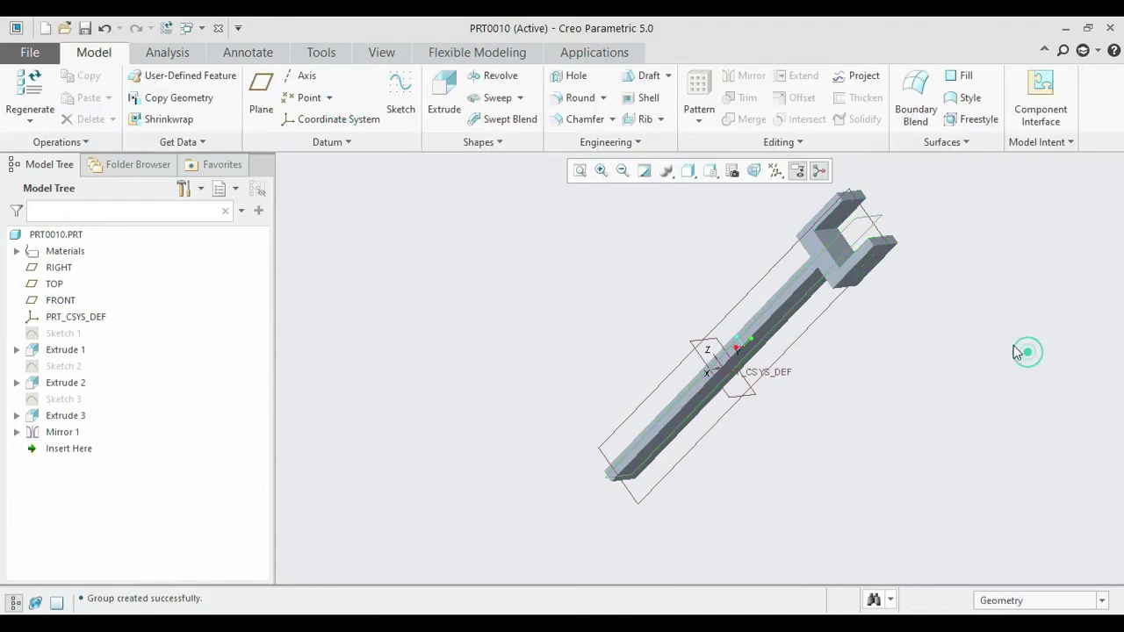
Step: Check the hole positions on the part 3.jpg drawing and start a sketch on the FRONT plane, viewed square to the screen
middle_drag(939, 321, 818, 366)
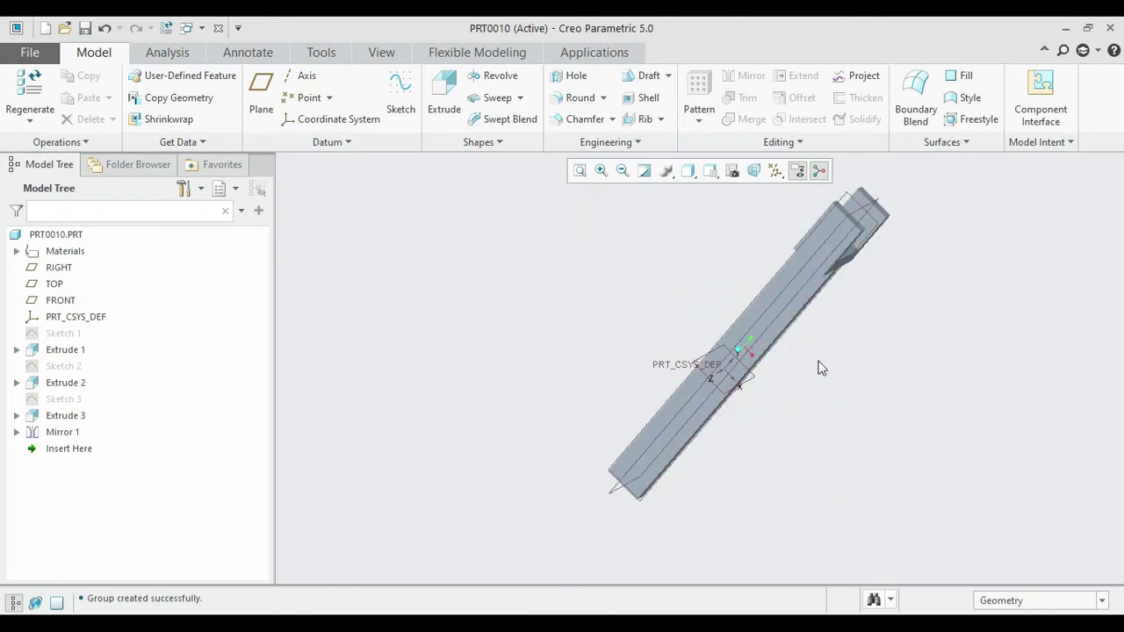
key(alt+Tab)
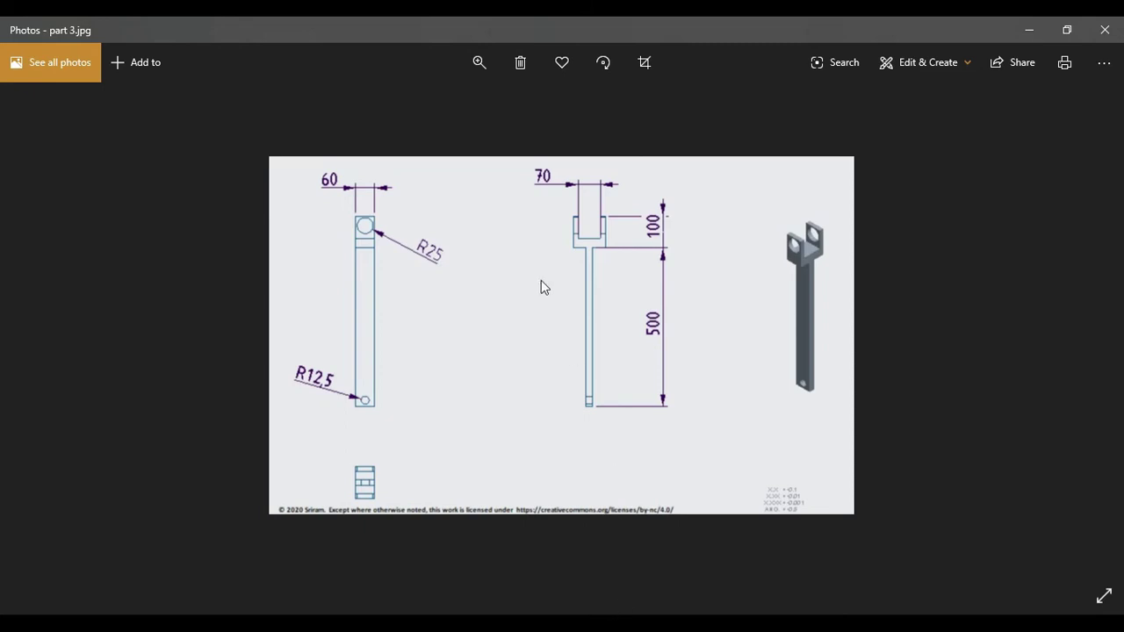
key(alt+Tab)
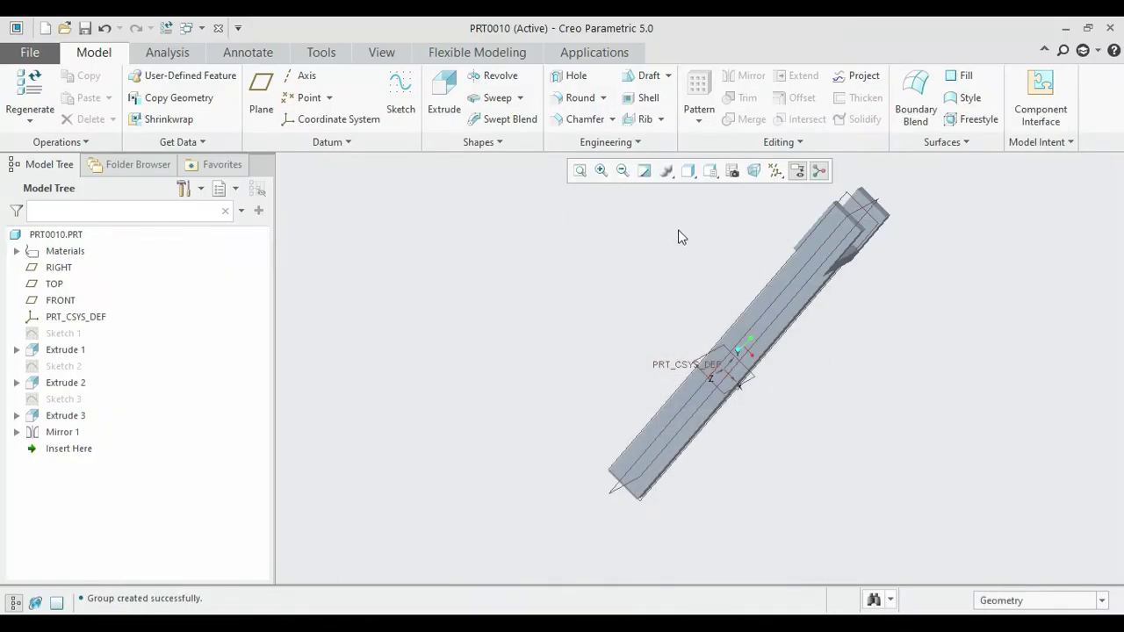
middle_drag(844, 217, 860, 284)
click(773, 257)
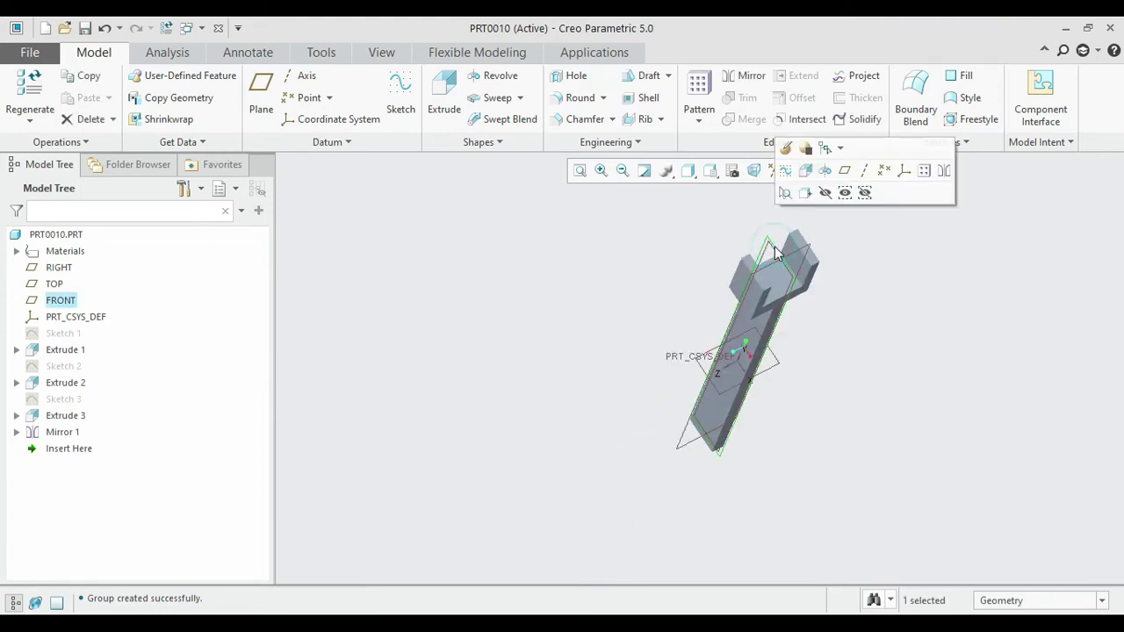
click(401, 88)
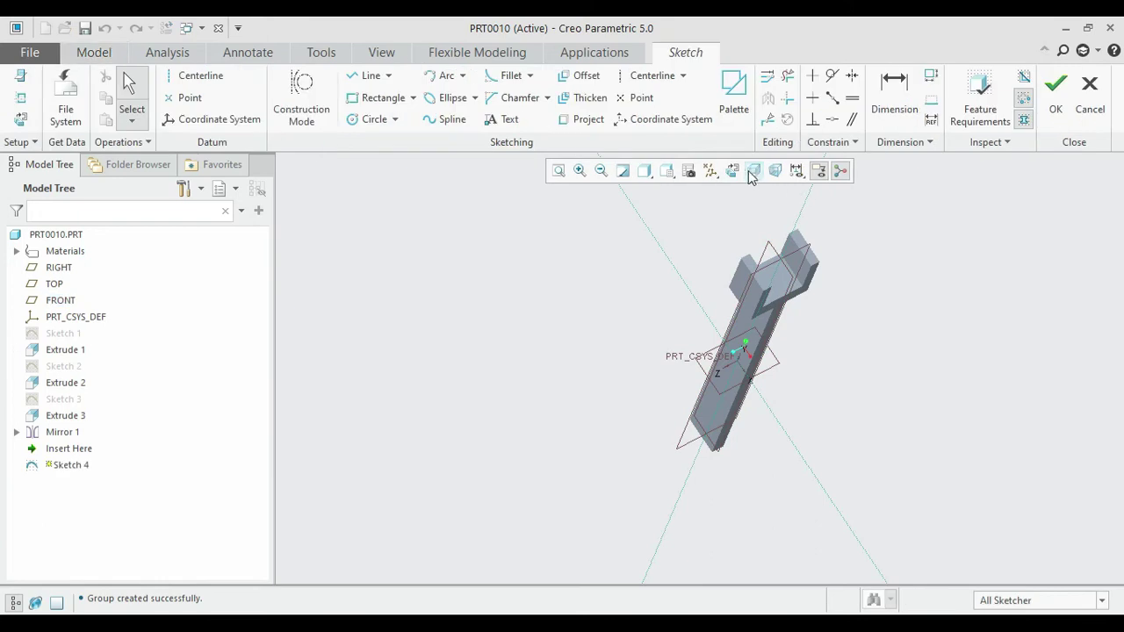
click(735, 170)
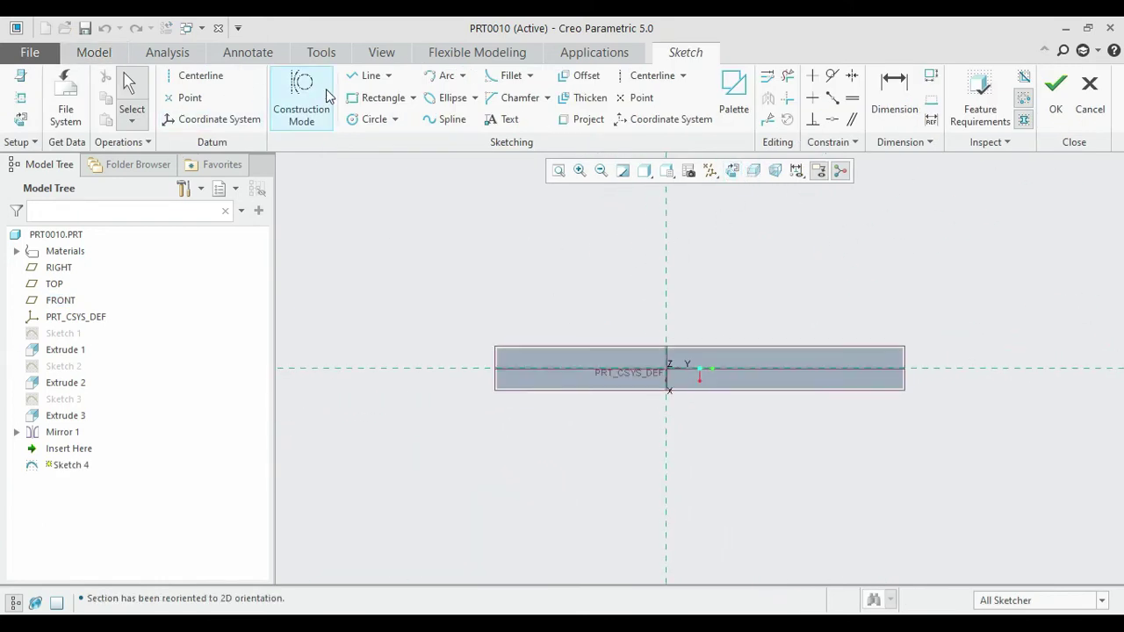
Step: Add the fork arm's tip, the head block's outer face and both long side edges as sketch references
click(22, 97)
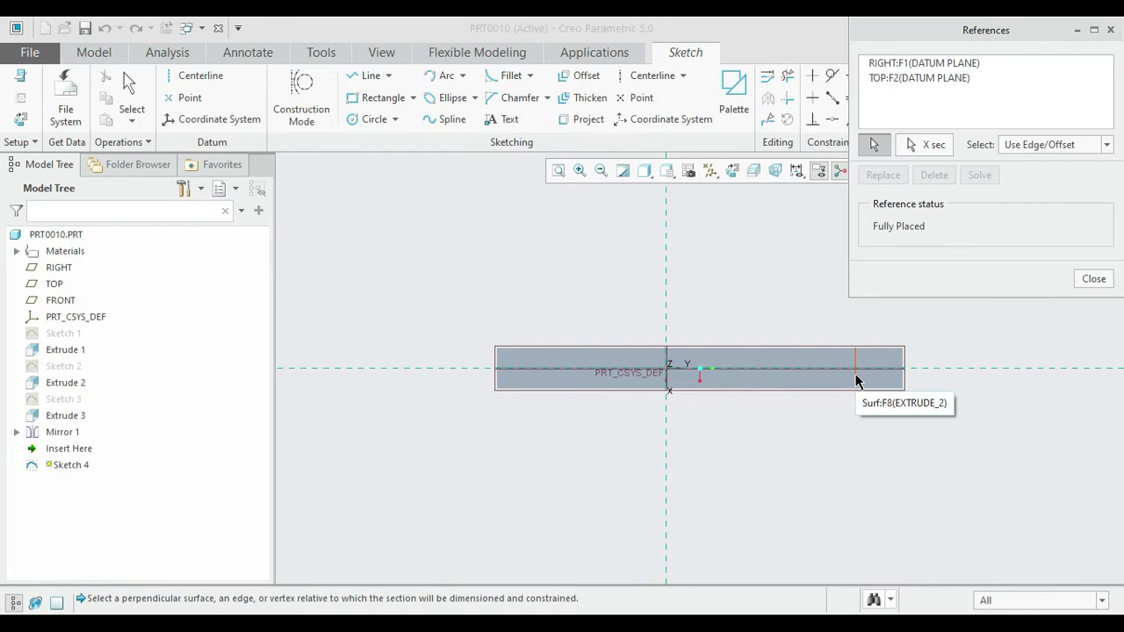
click(903, 366)
click(903, 366)
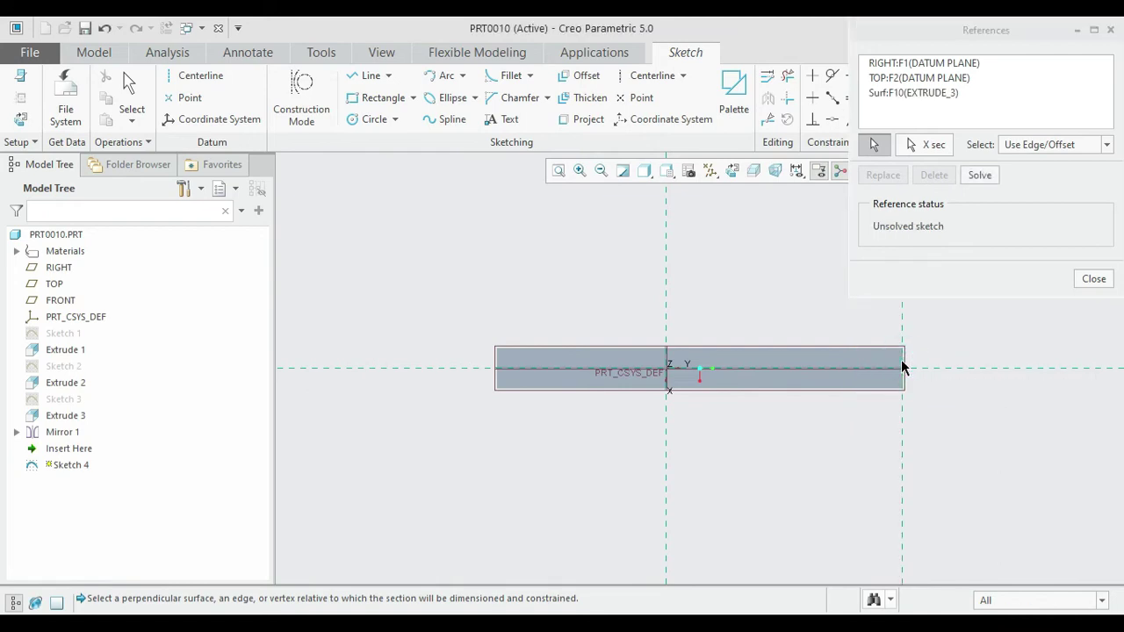
click(854, 366)
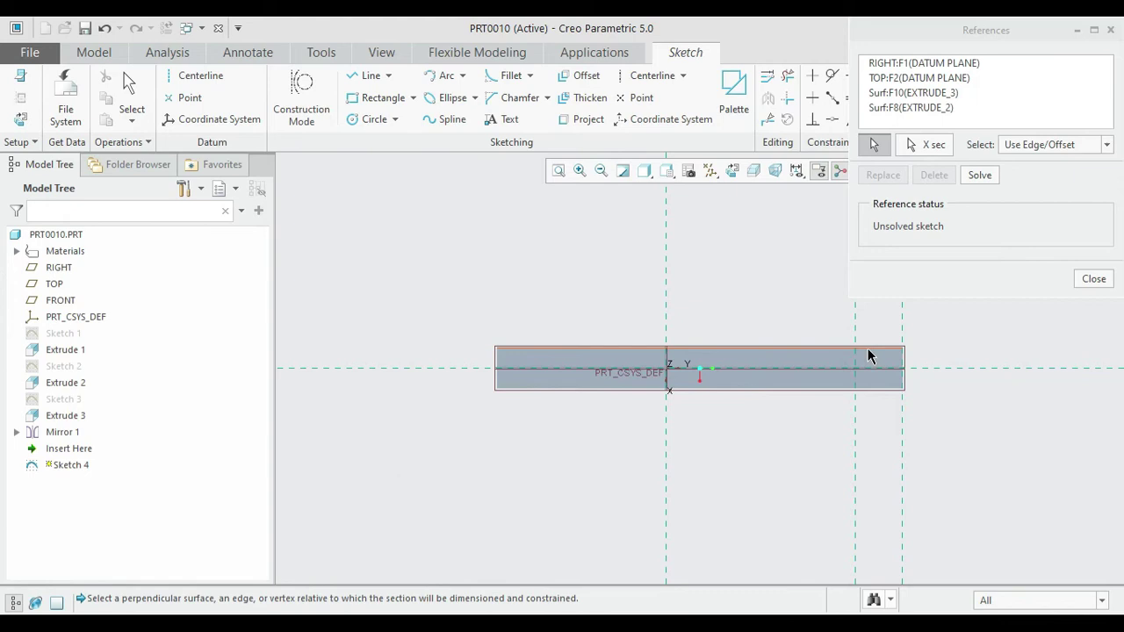
click(878, 390)
click(1094, 279)
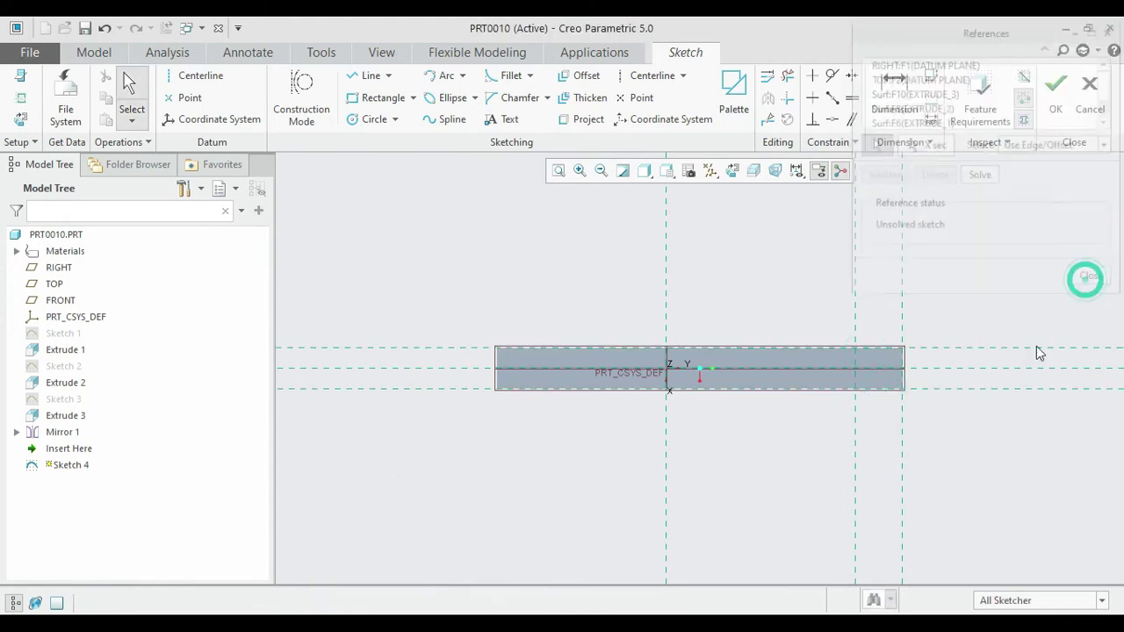
Step: Recheck the fork hole on the part 3.jpg drawing and sketch a line about 41 mm long inward from the fork tip along the centre axis
scroll(910, 410, down, 3)
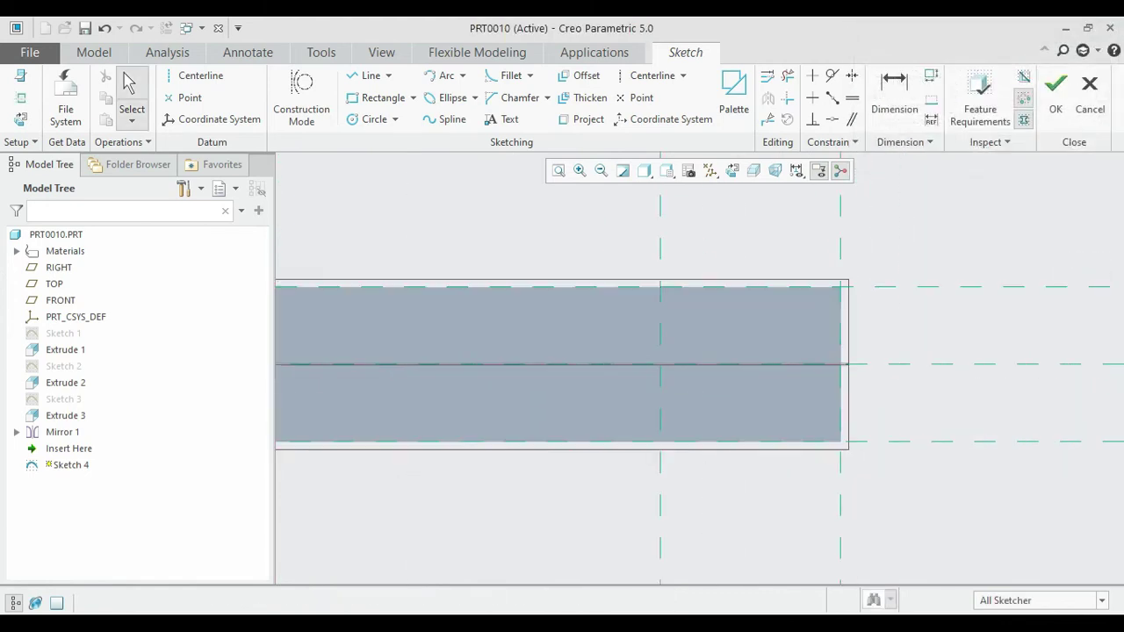
key(alt+Tab)
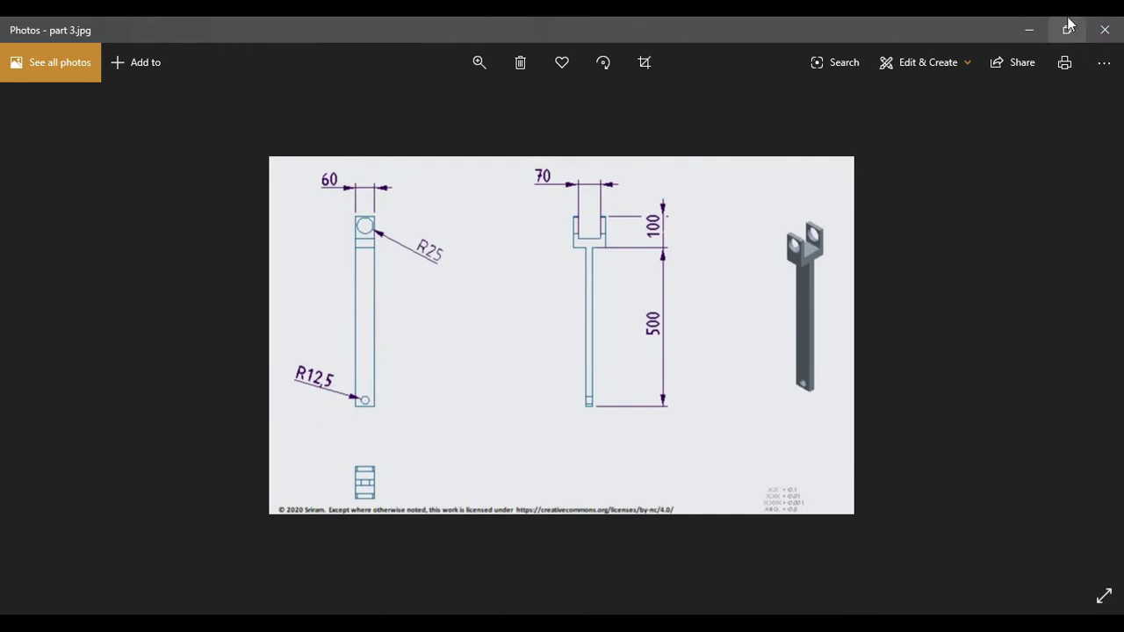
click(1030, 30)
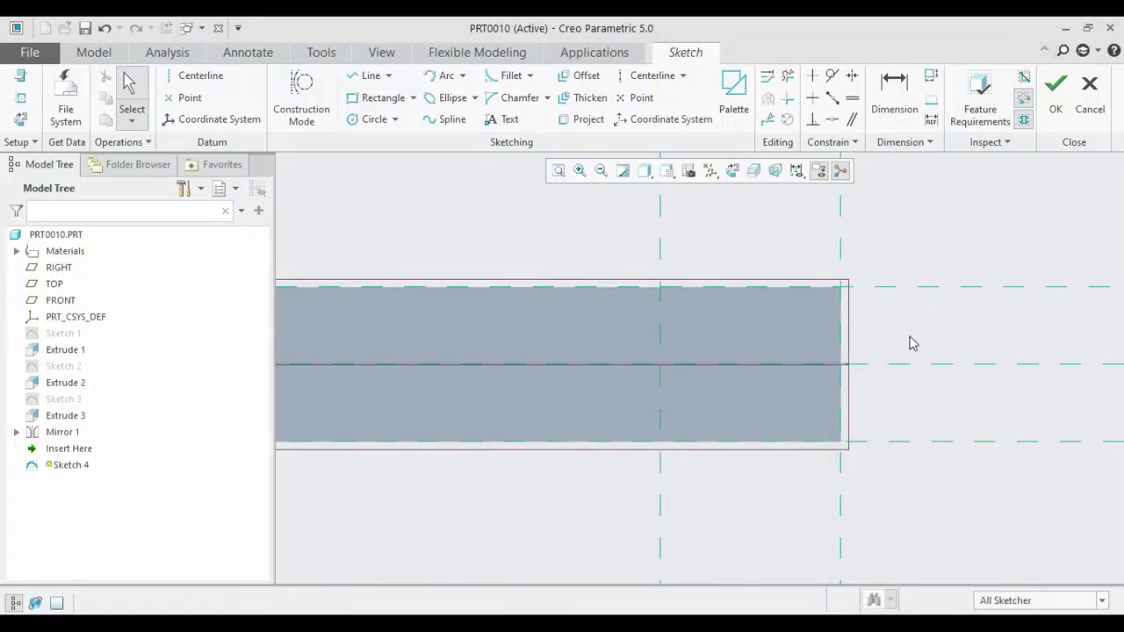
click(364, 75)
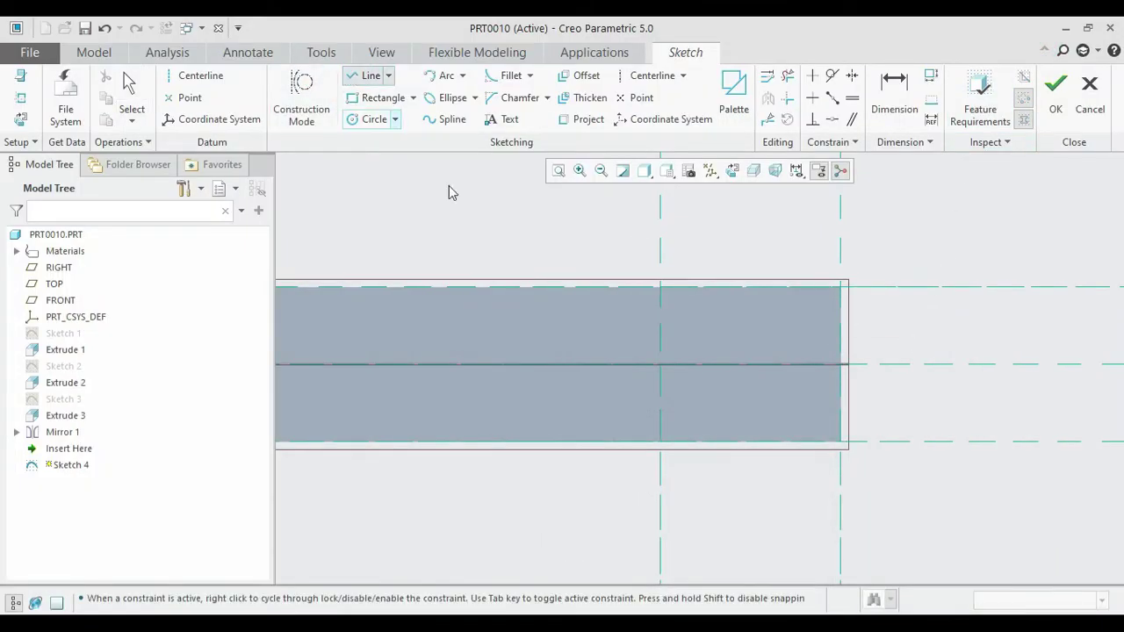
click(845, 364)
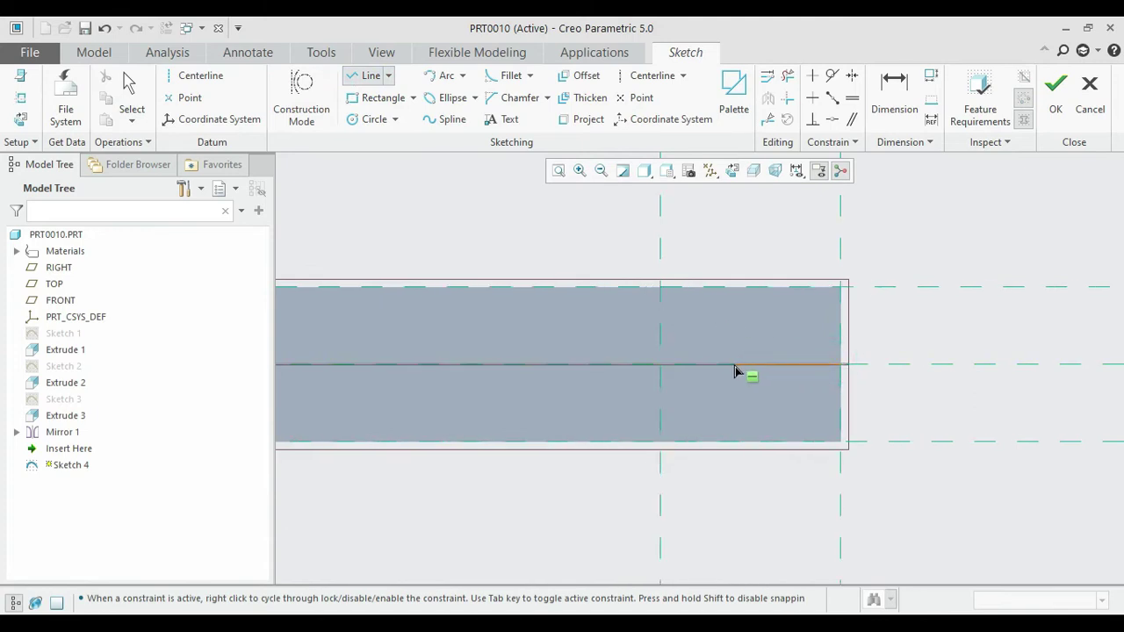
click(736, 370)
middle_click(738, 369)
middle_click(738, 369)
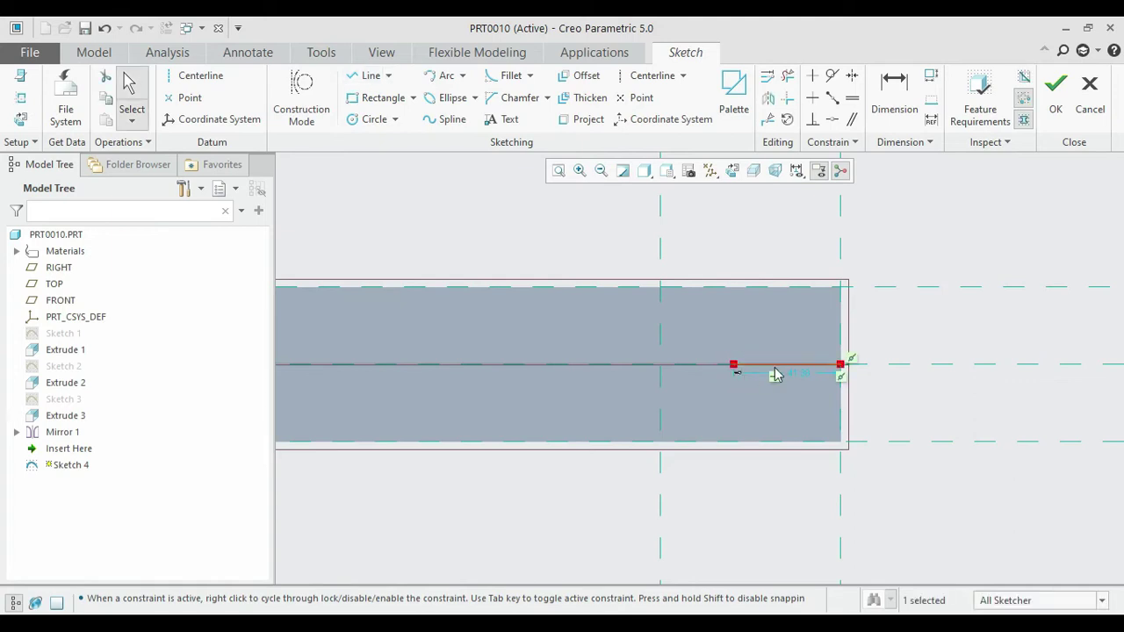
Step: Set the centre-axis line's length from the fork tip to 30 mm
double_click(796, 382)
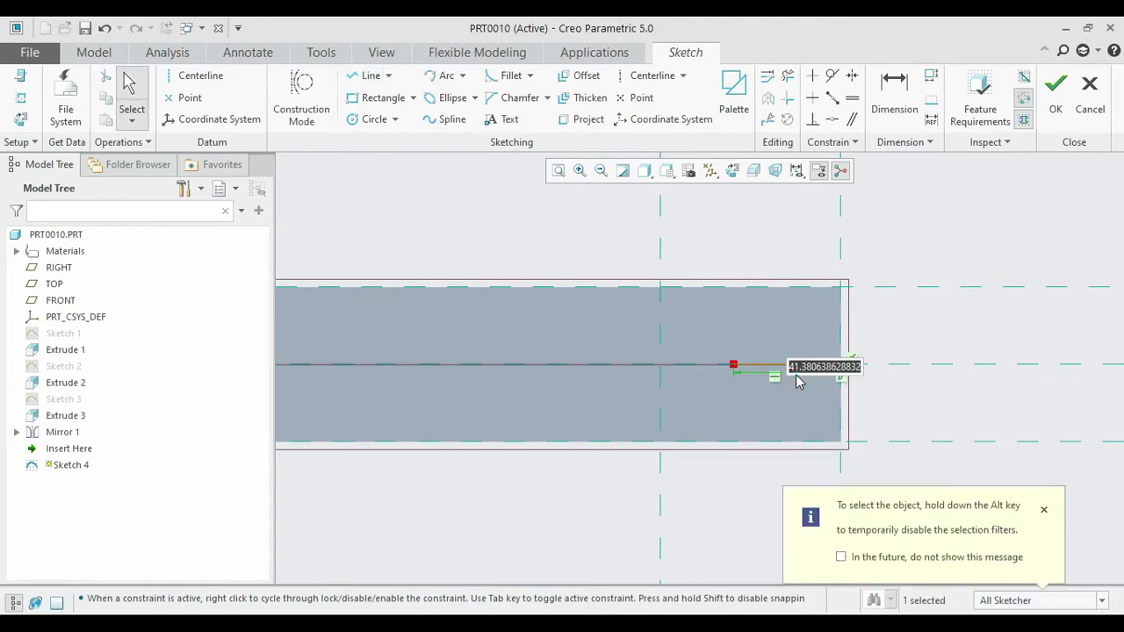
text(30)
key(Return)
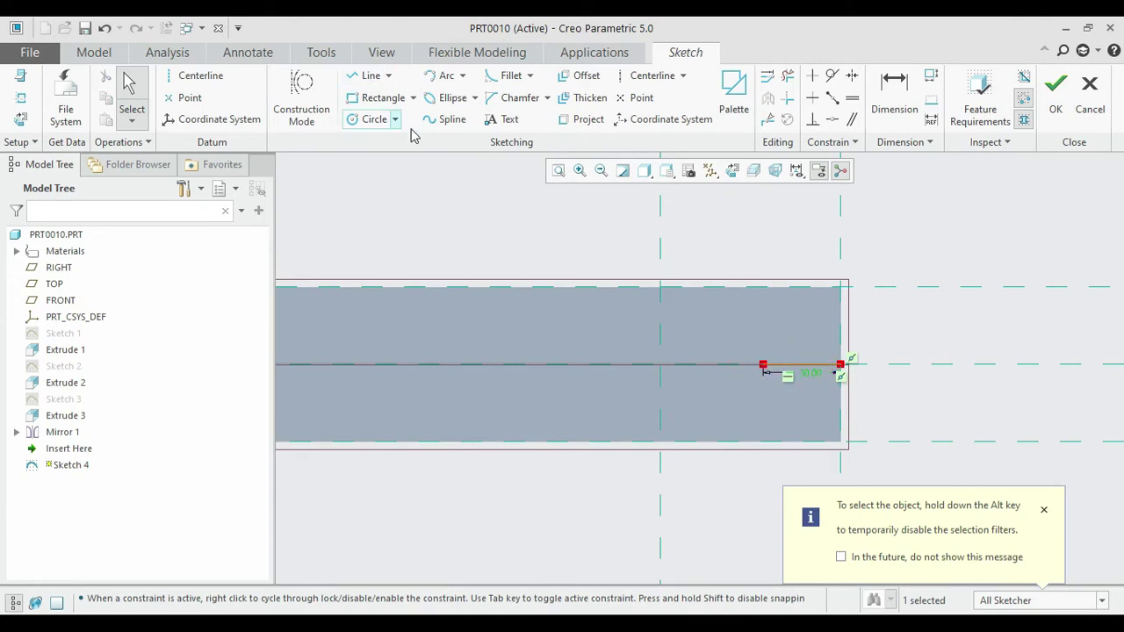
Step: Sketch a circle centred on the inner end of the 30 mm centre-axis line and set its diameter to 50 mm
click(375, 118)
click(762, 363)
click(788, 420)
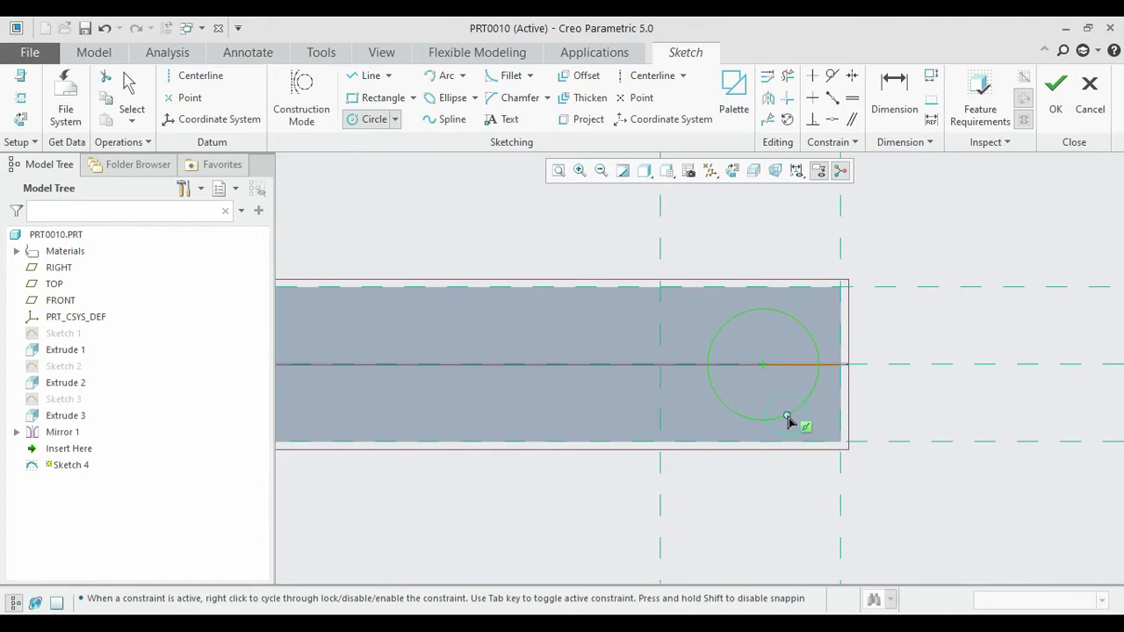
middle_click(788, 422)
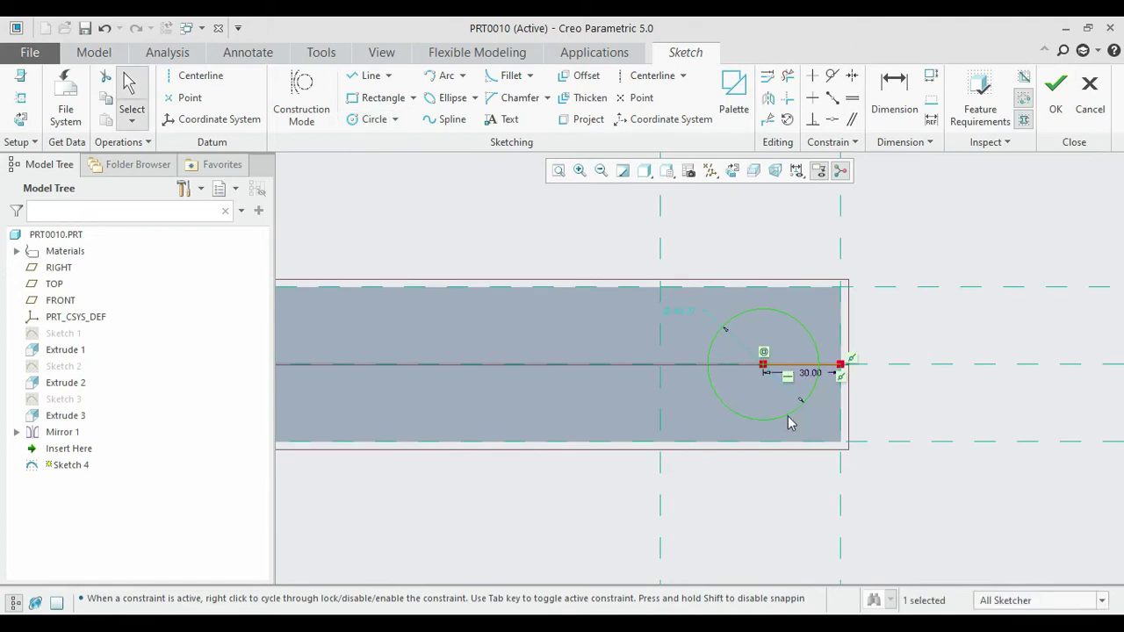
double_click(686, 314)
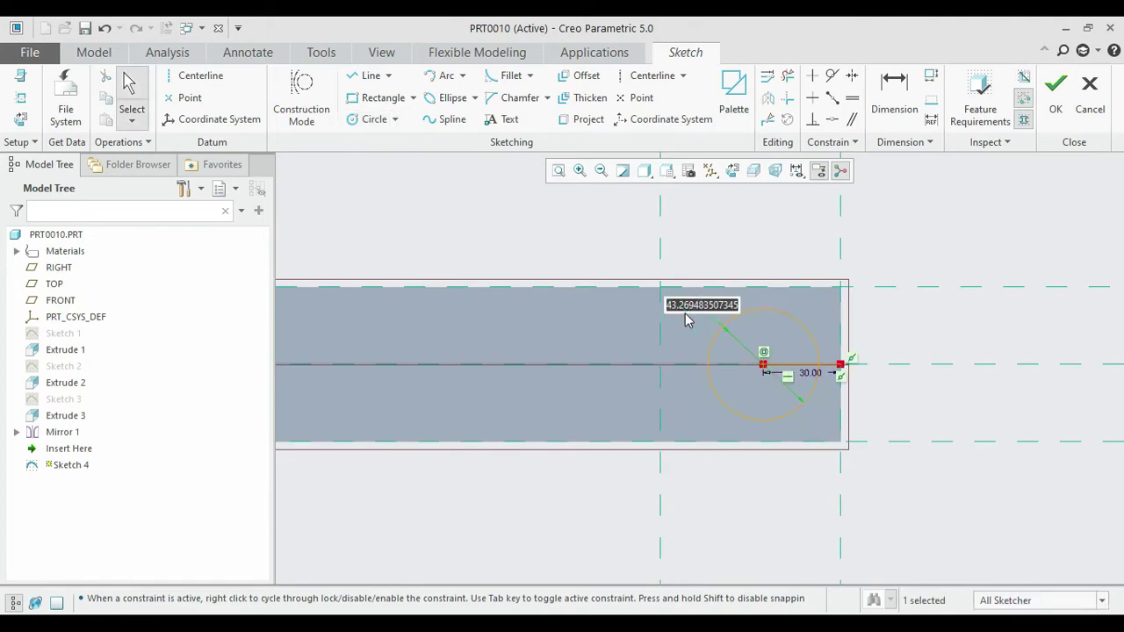
text(50)
key(Return)
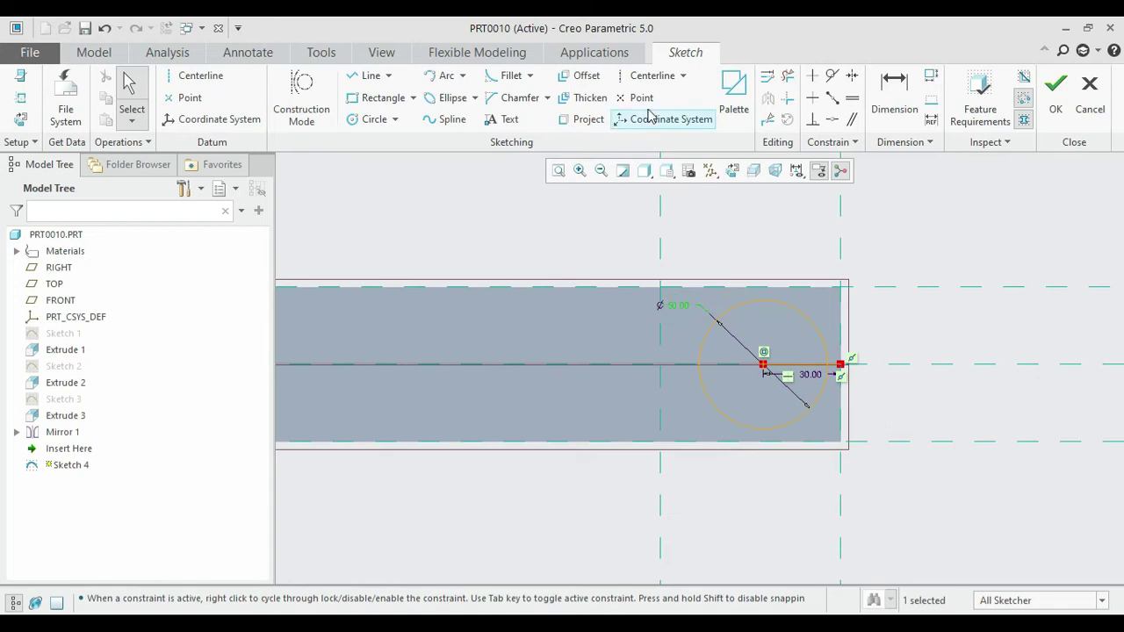
Step: Trim away the centre-axis line both outside and inside the 50 mm circle and finish the sketch
click(788, 76)
scroll(893, 397, down, 3)
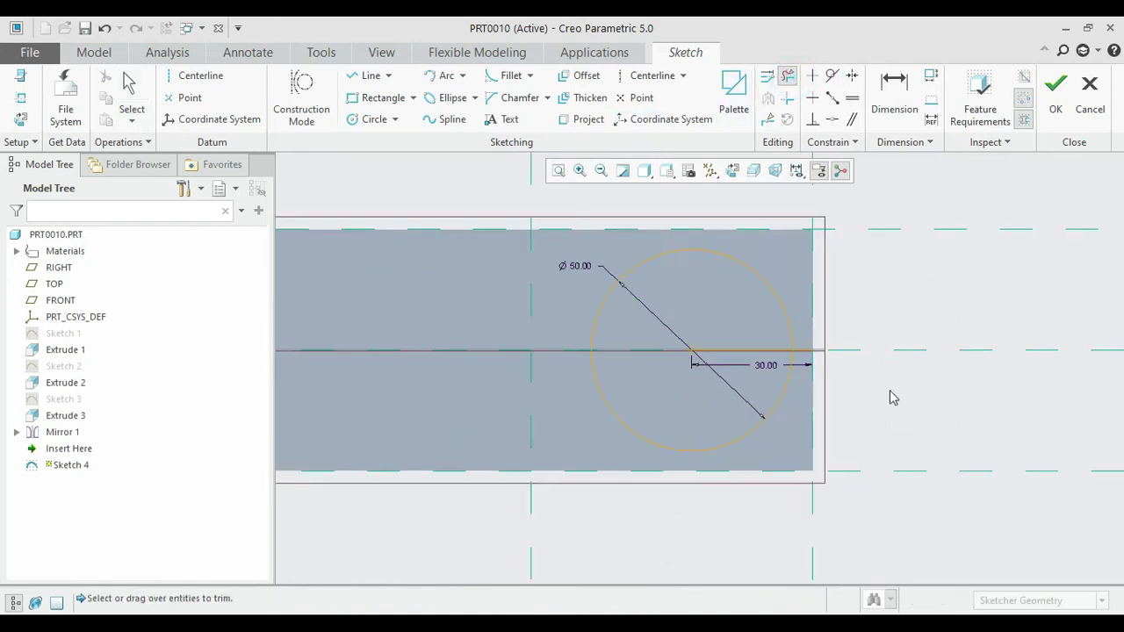
click(801, 351)
click(778, 352)
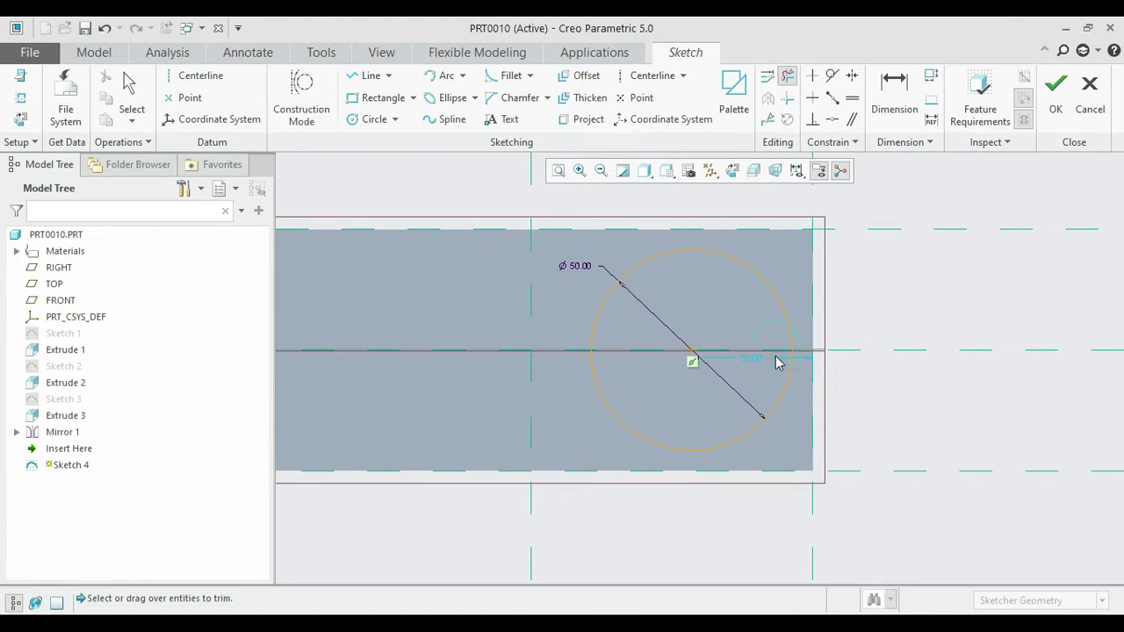
middle_click(834, 360)
scroll(851, 330, up, 3)
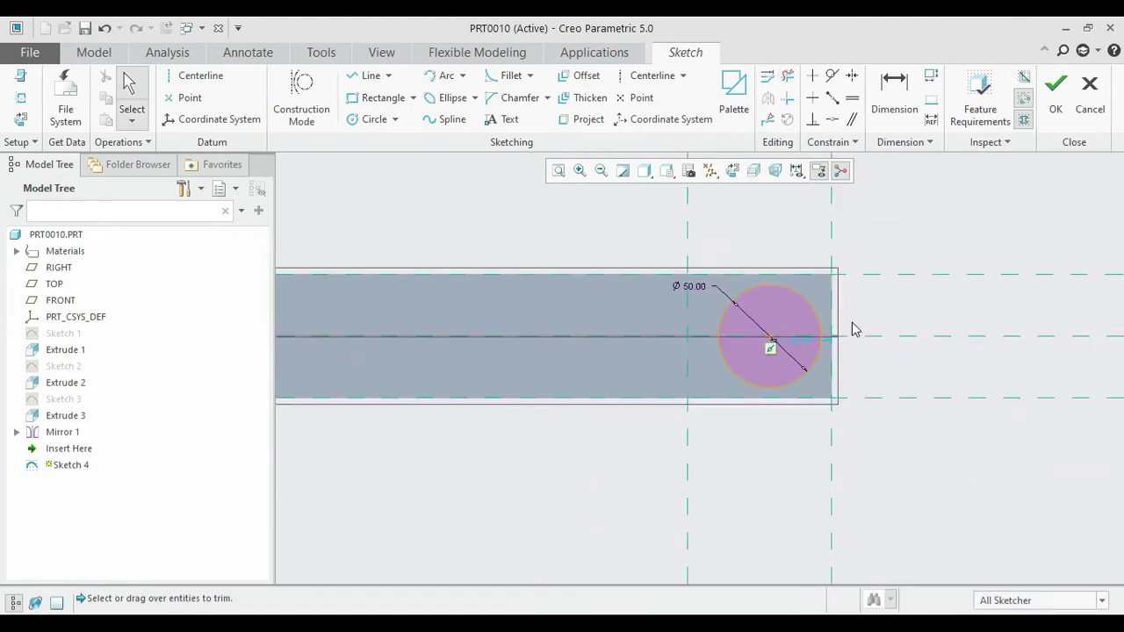
click(1055, 88)
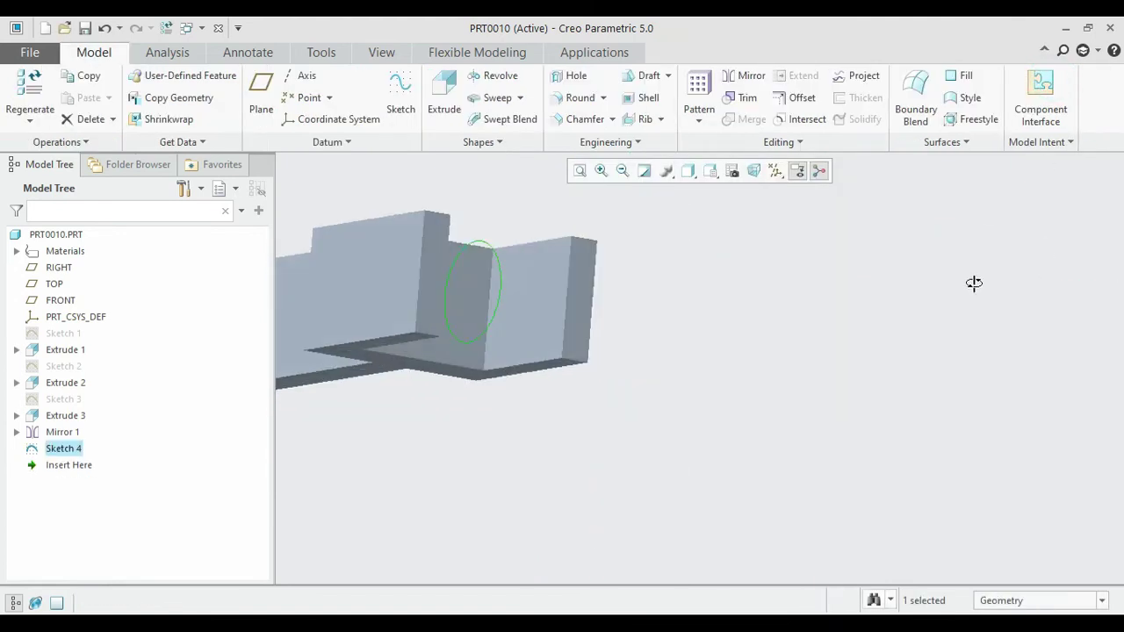
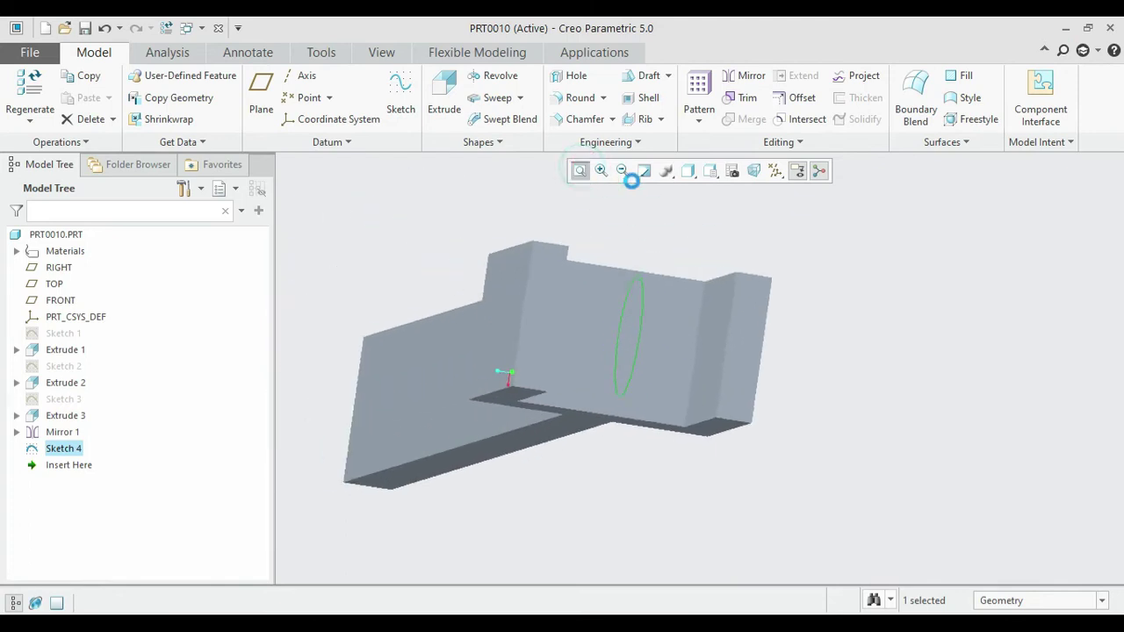
Step: Extrude the 50 mm circle as a material-removing cut, symmetric about the sketch plane, 152.81 mm deep through both fork arms
click(442, 98)
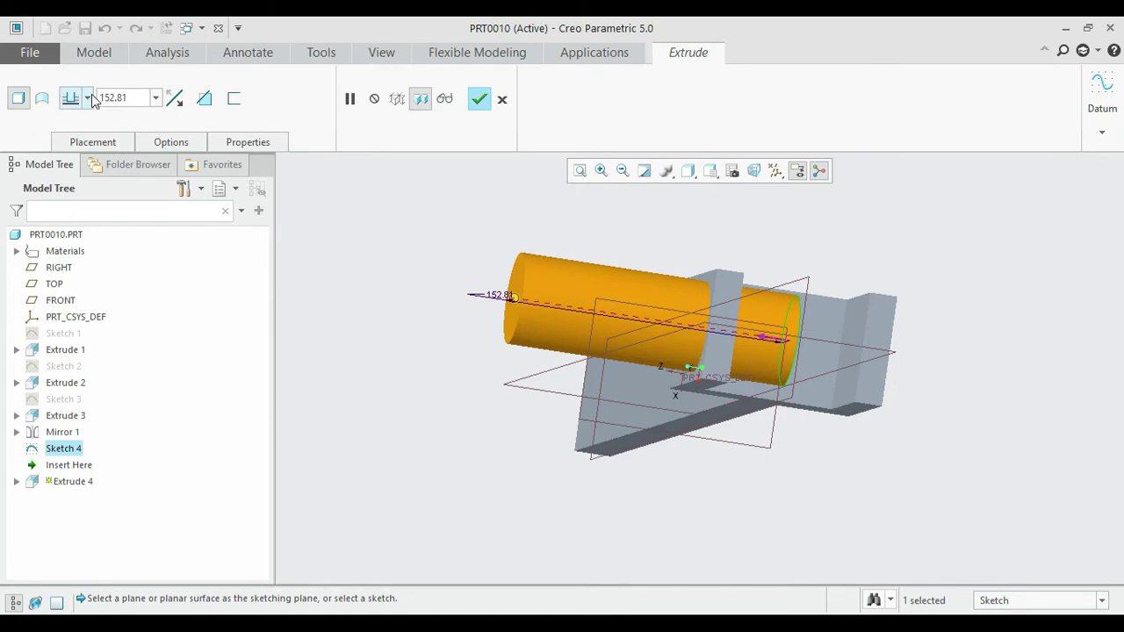
click(87, 99)
click(87, 98)
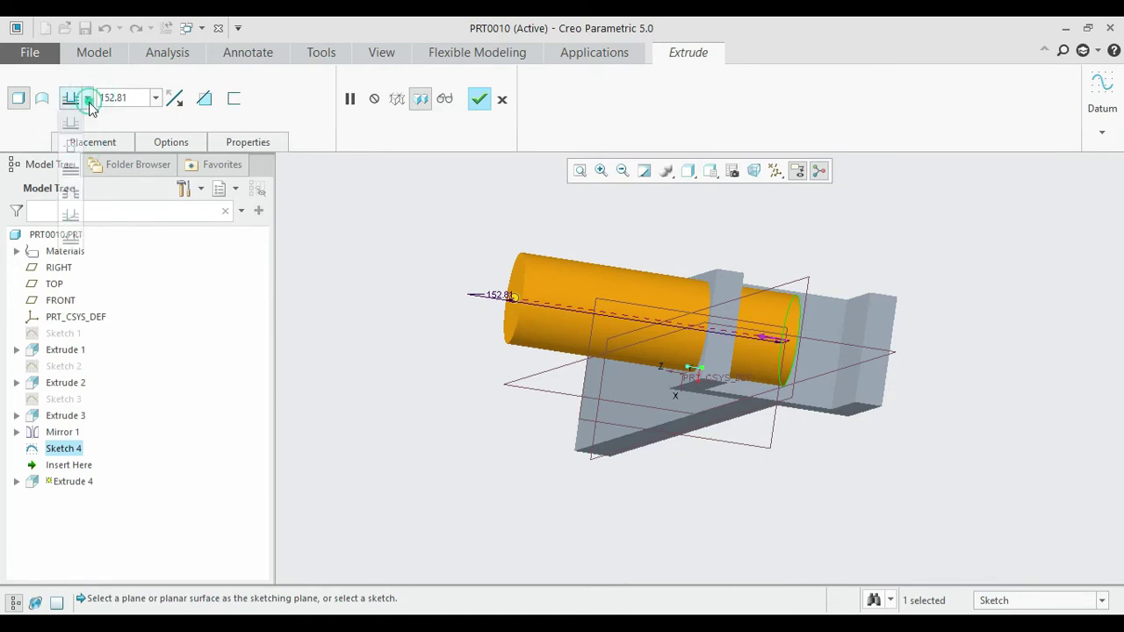
click(69, 146)
click(204, 99)
scroll(427, 274, up, 5)
middle_drag(451, 292, 929, 469)
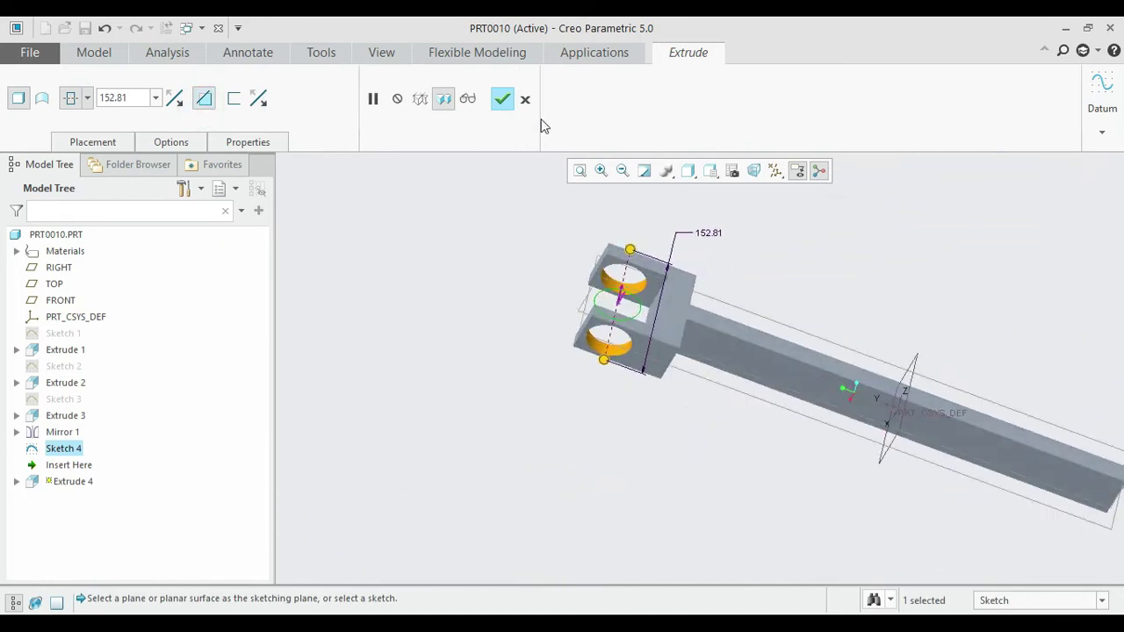
click(501, 100)
Step: Start a sketch on the bar's wide face, looking square at the end opposite the fork
middle_drag(926, 554, 900, 456)
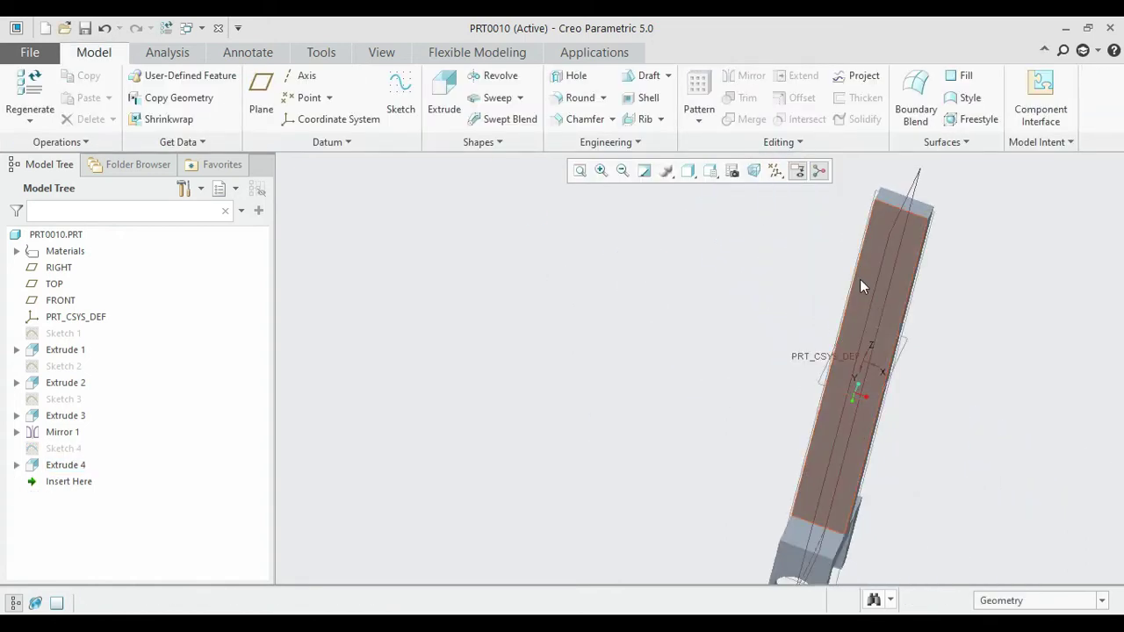
click(875, 225)
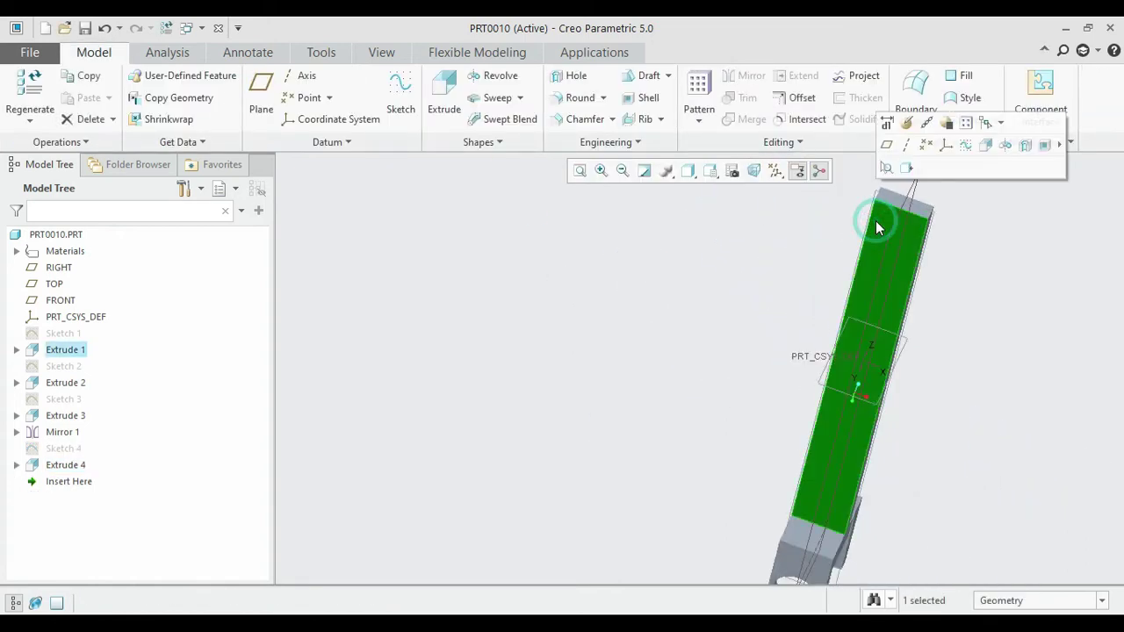
click(400, 97)
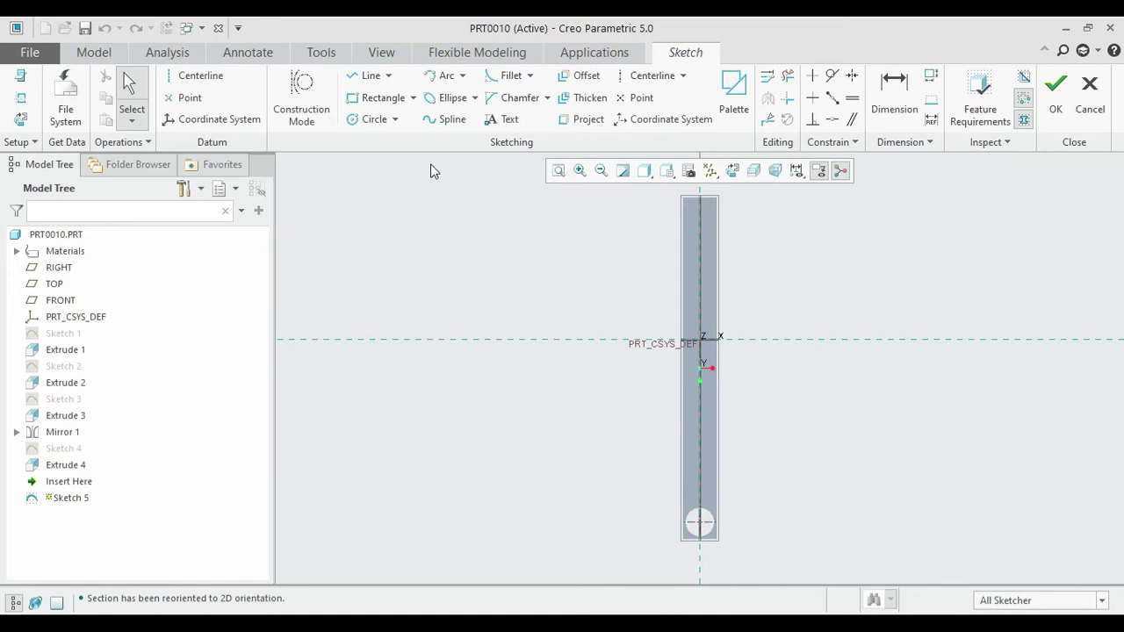
scroll(743, 189, down, 2)
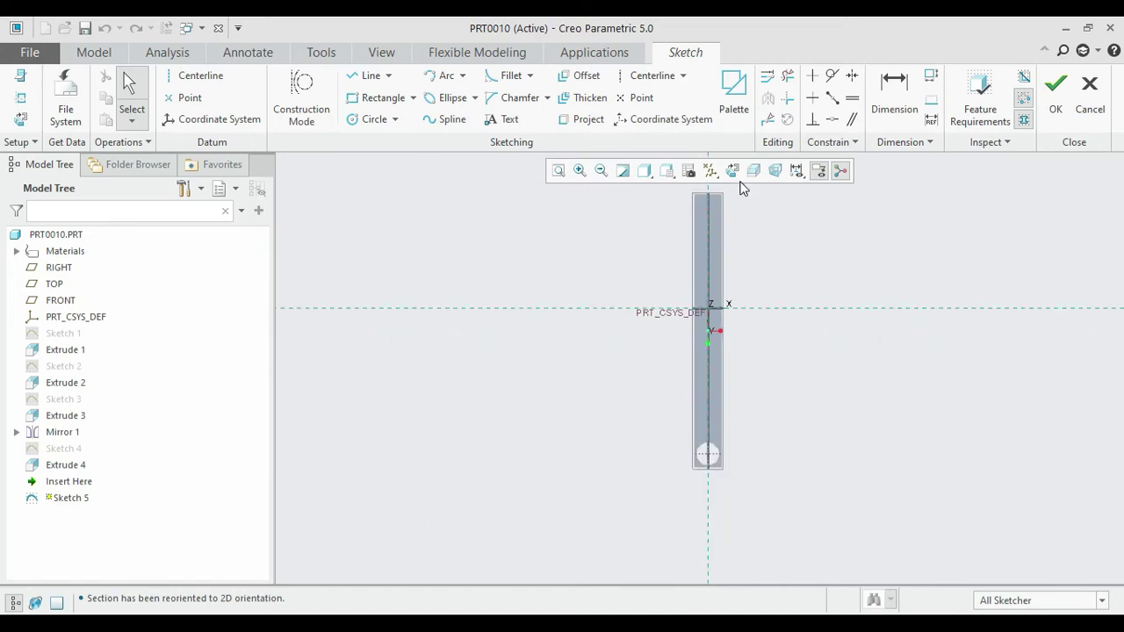
scroll(901, 536, up, 2)
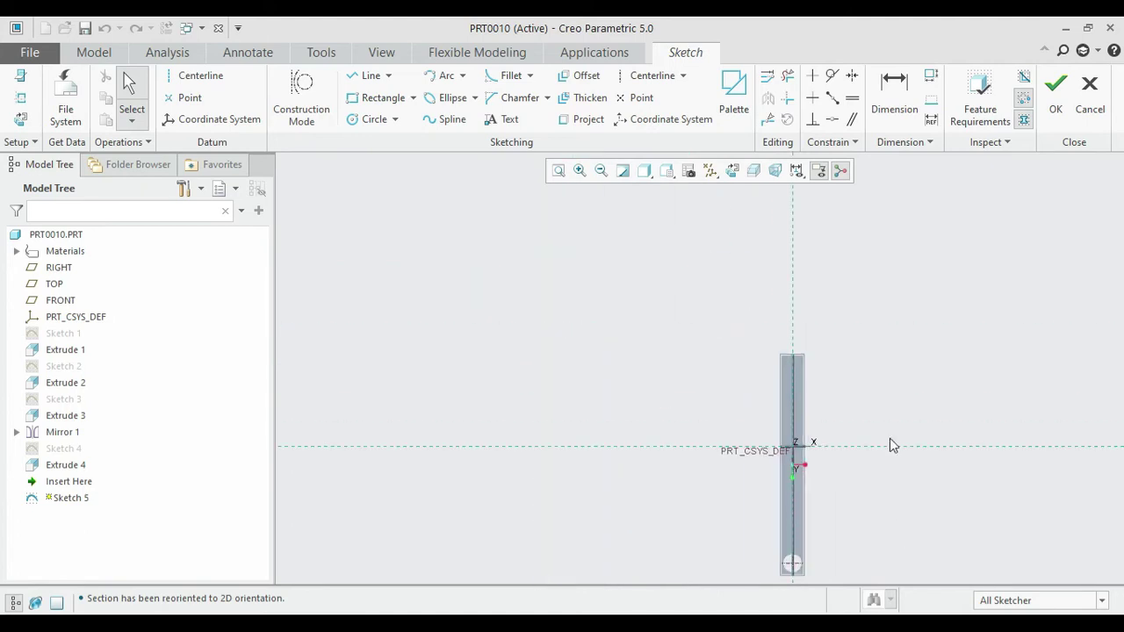
scroll(786, 369, down, 5)
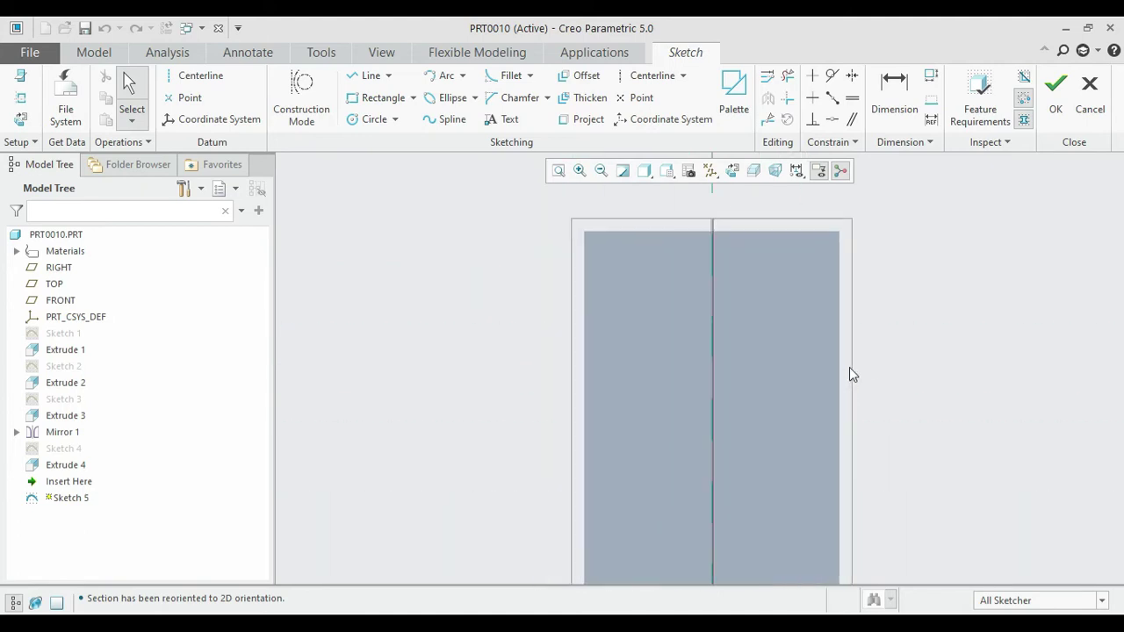
Step: Add the bar's free end edge and both long side edges as sketch references
click(20, 96)
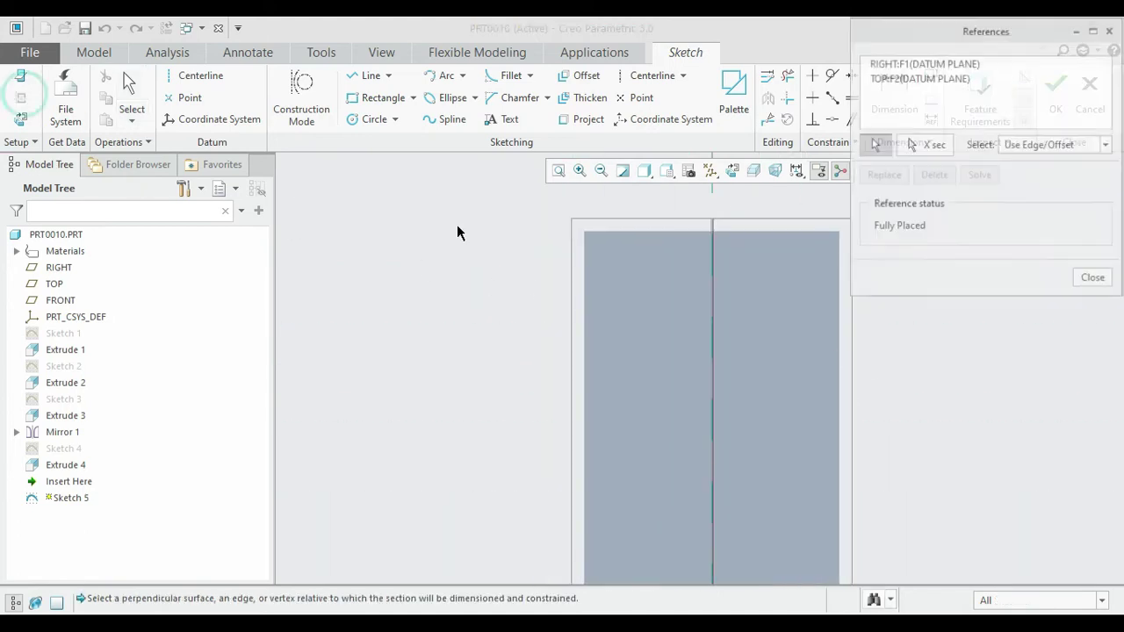
click(582, 266)
click(611, 234)
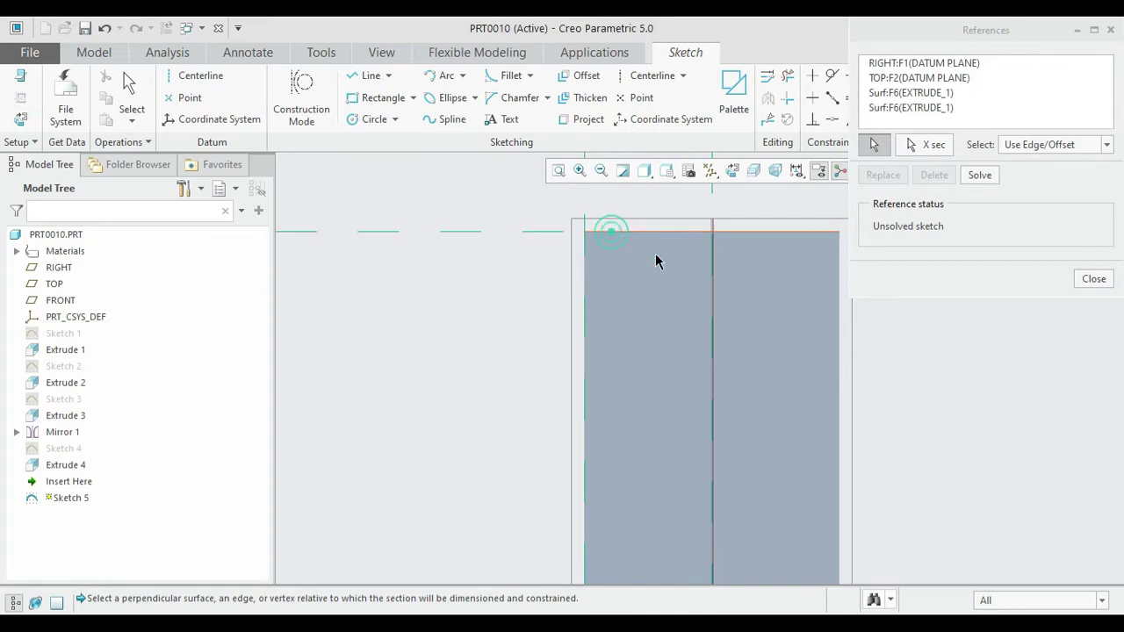
click(838, 329)
click(1094, 279)
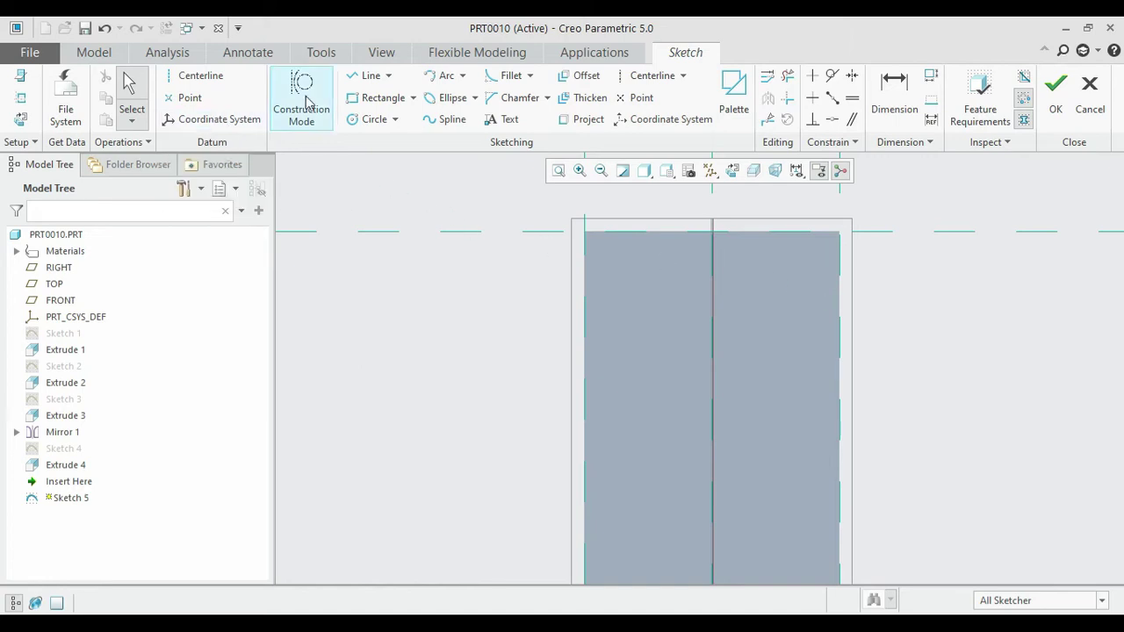
Step: Sketch a line about 25 mm long from the middle of the bar's free end inward along the centre axis
click(364, 77)
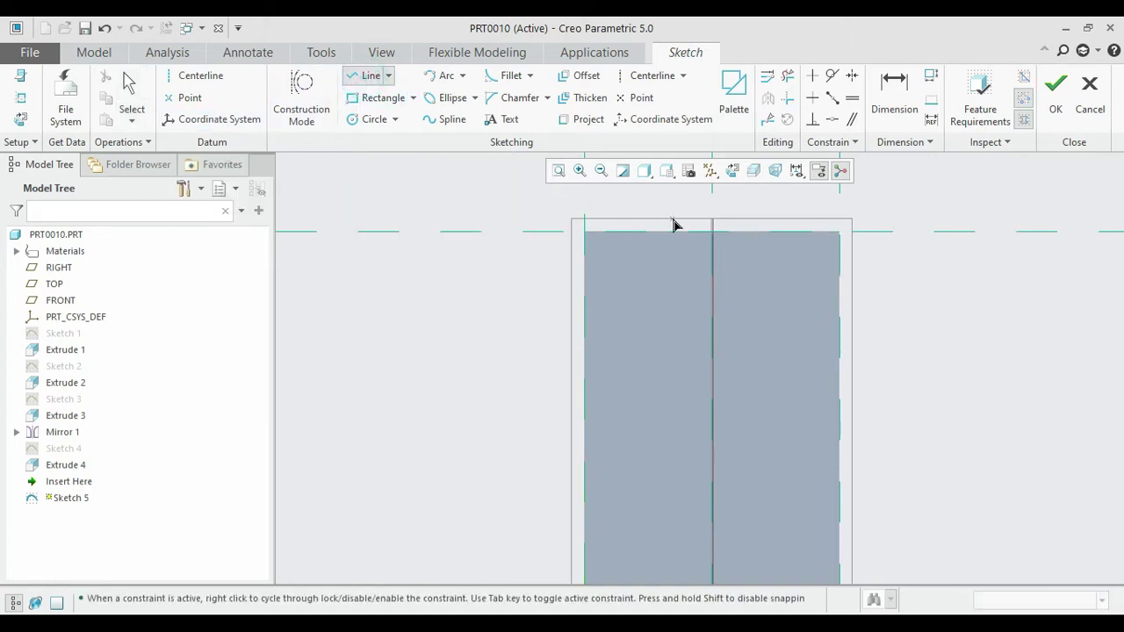
click(712, 232)
click(712, 339)
middle_click(712, 341)
middle_click(711, 343)
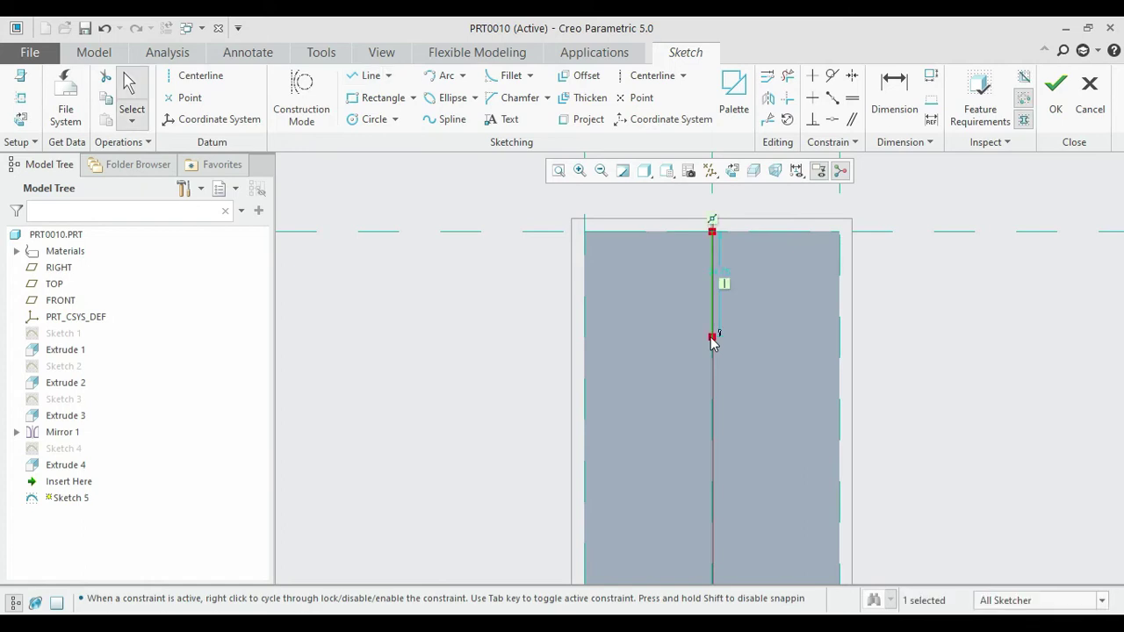
Step: Check the small hole on the part 3.jpg drawing and set the centre-axis line's length to 15 mm
key(alt+Tab)
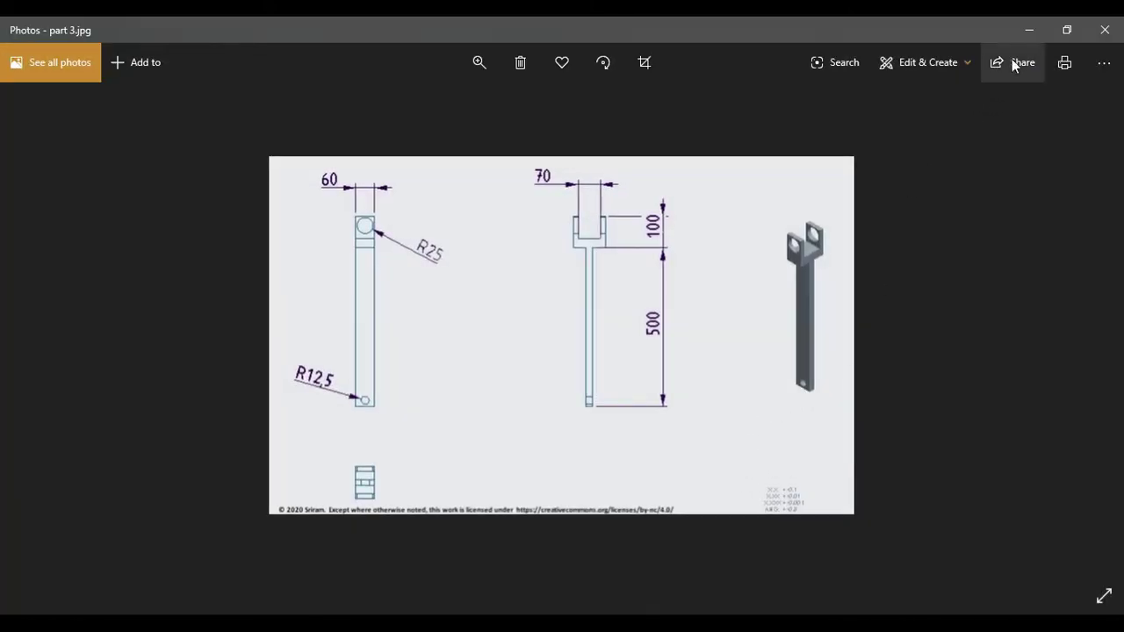
click(1029, 30)
double_click(722, 278)
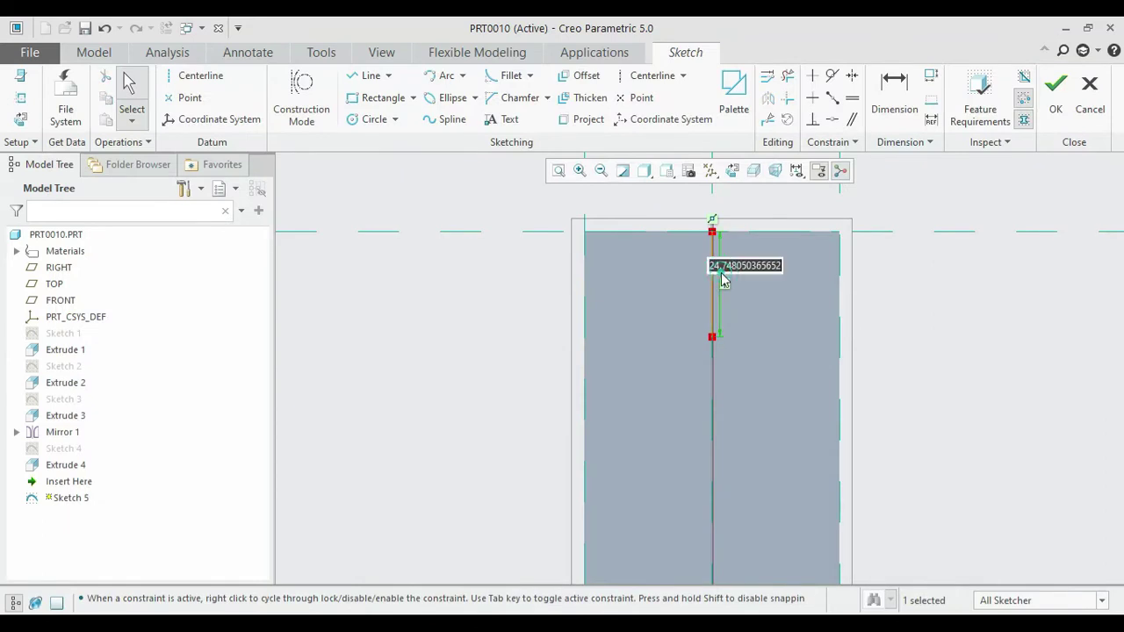
text(15)
key(Return)
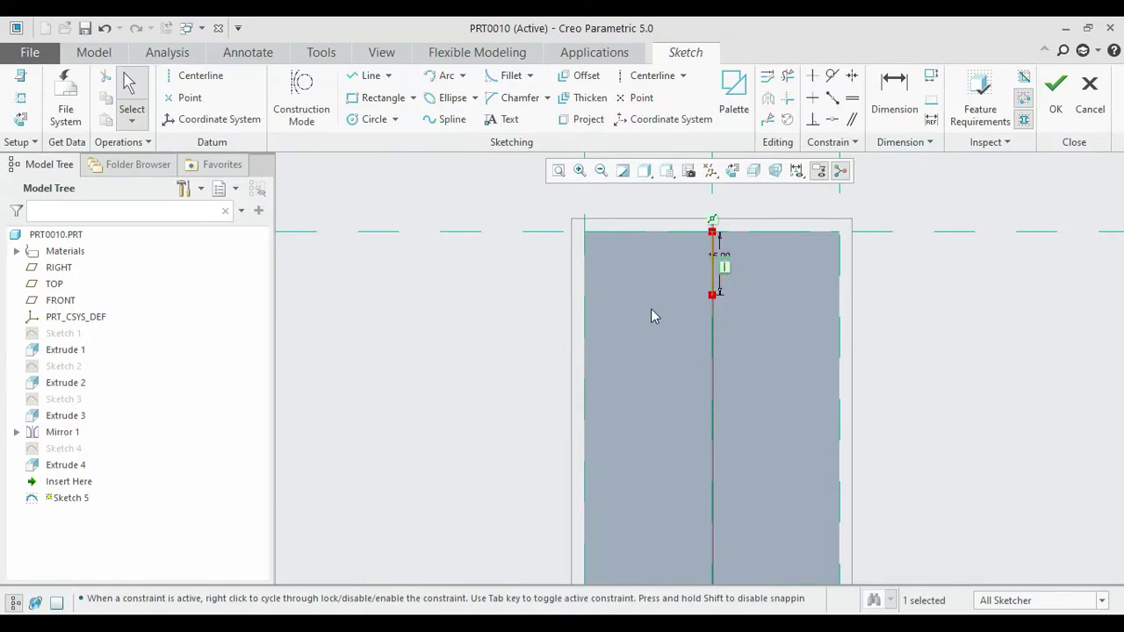
Step: Sketch a circle centred on the inner end of the 15 mm line and set its diameter to 12.5*2 mm
click(371, 119)
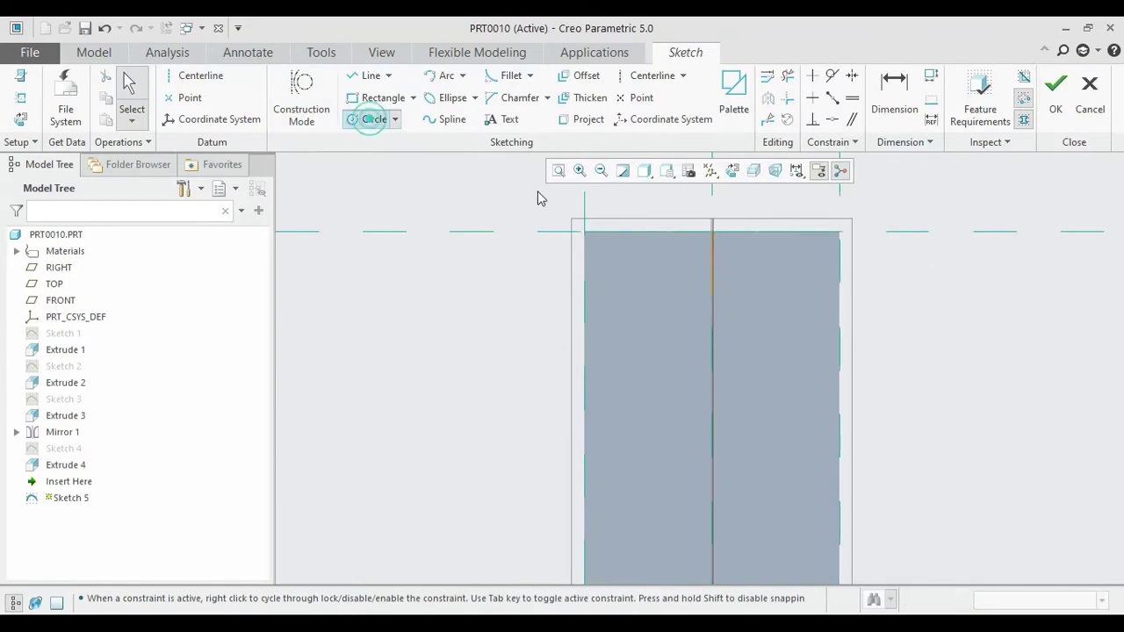
click(712, 295)
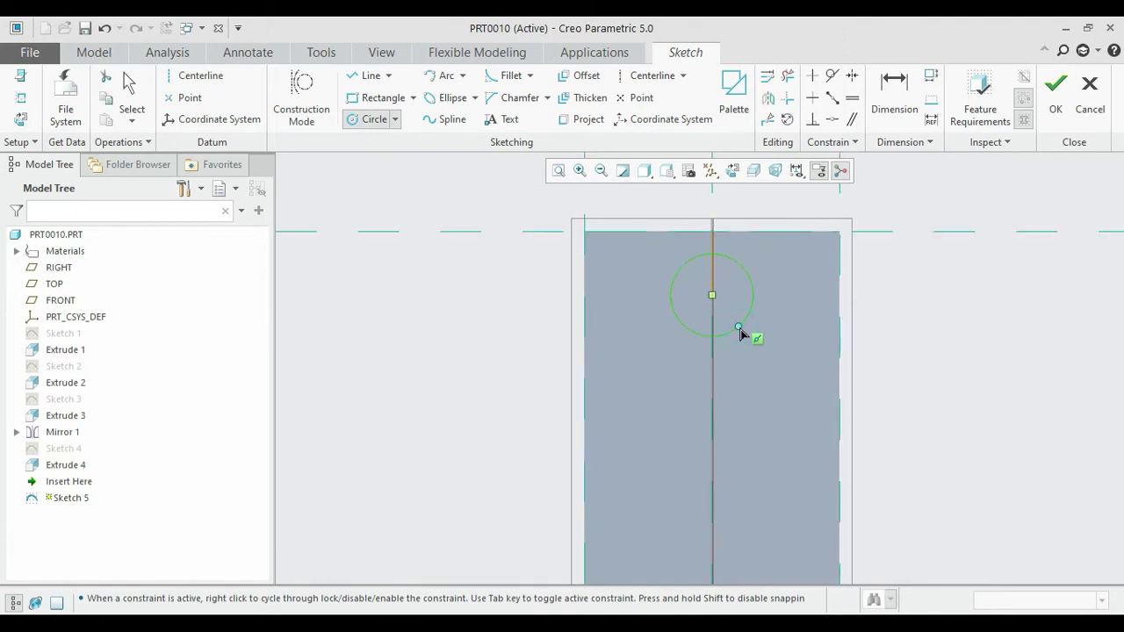
click(740, 329)
middle_click(739, 329)
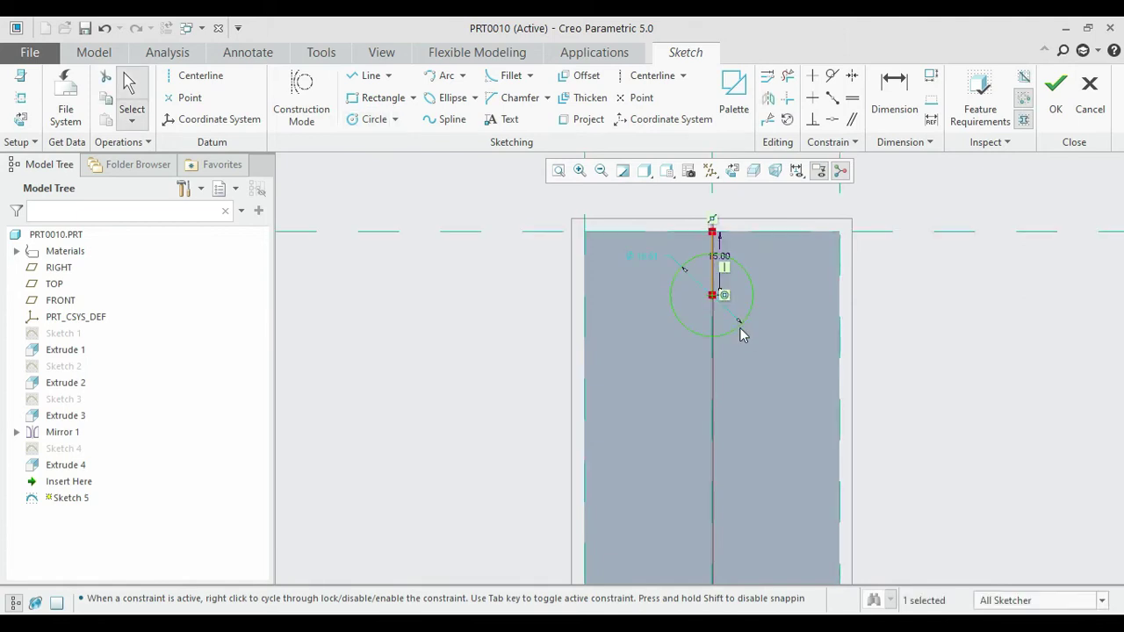
double_click(660, 258)
text(12.5*2)
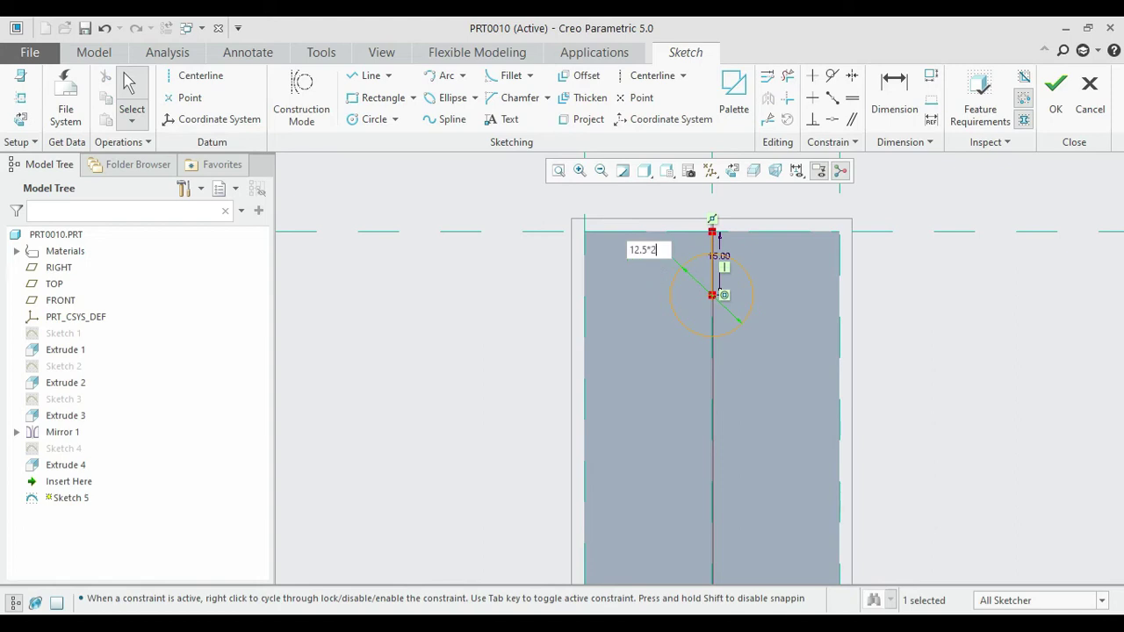
key(Return)
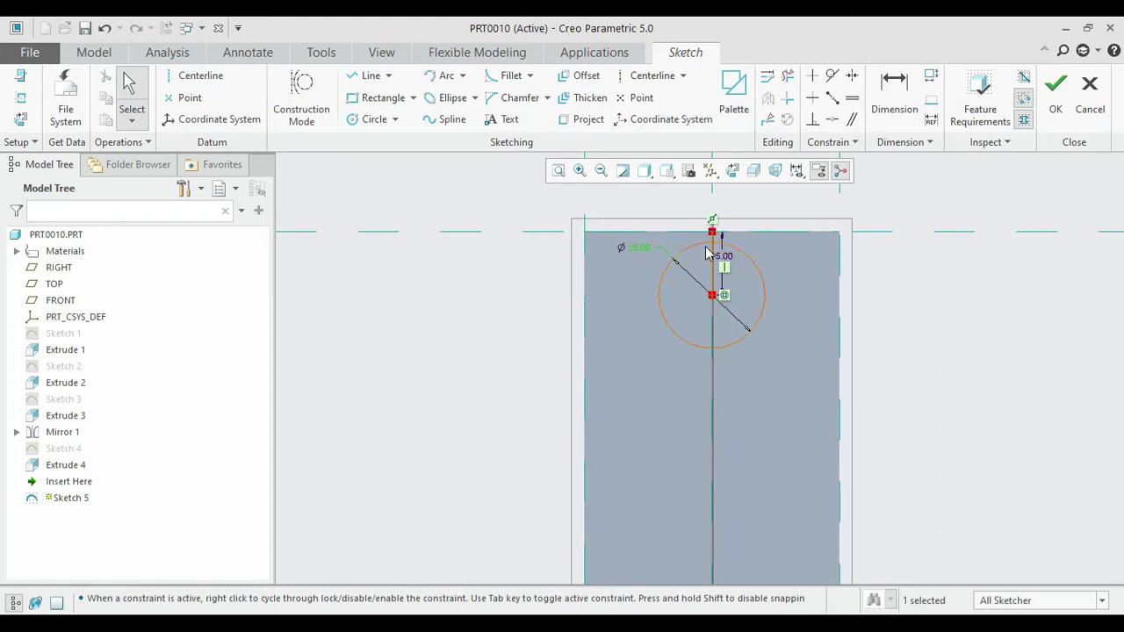
Step: Trim away the centre-axis line outside and inside the 25 mm circle and finish the bar-end hole sketch
scroll(727, 239, up, 2)
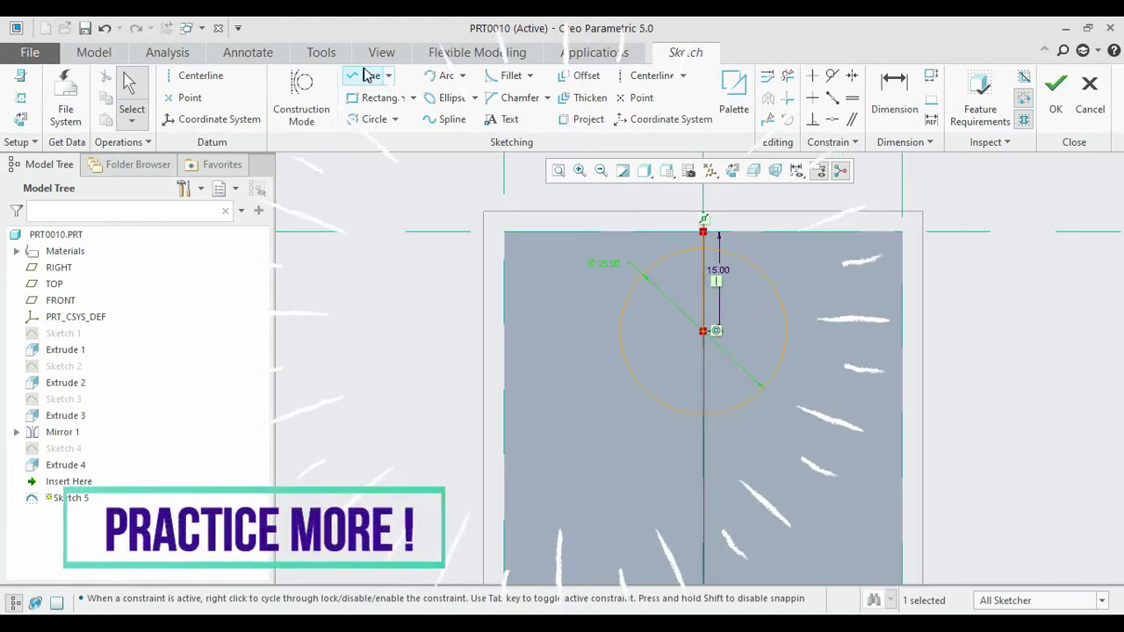
click(787, 77)
click(707, 239)
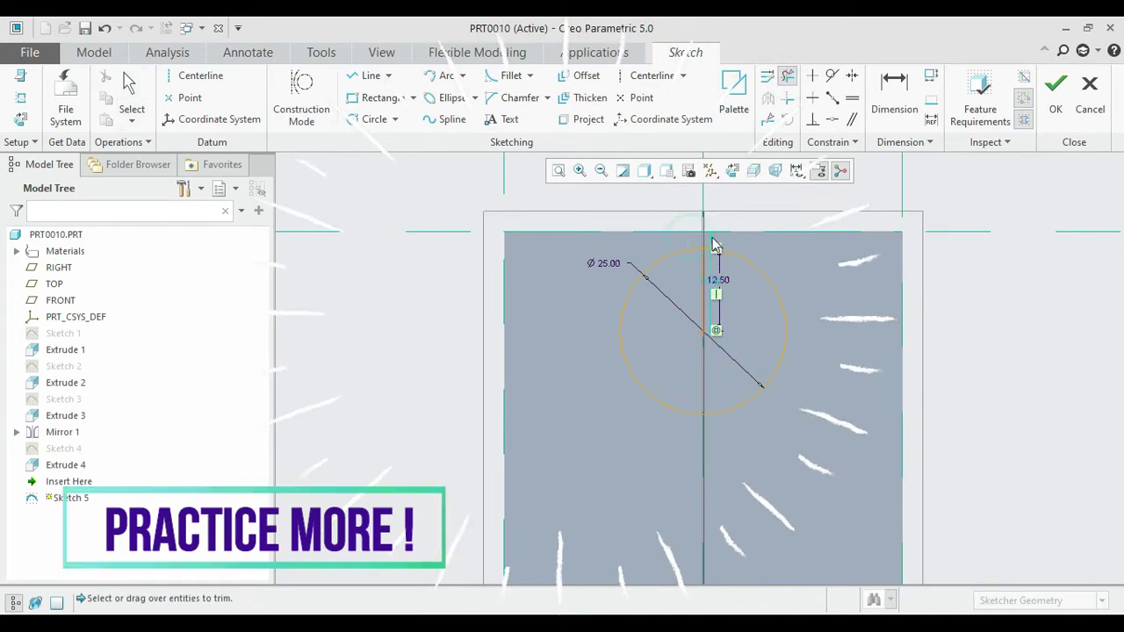
click(707, 266)
click(1056, 97)
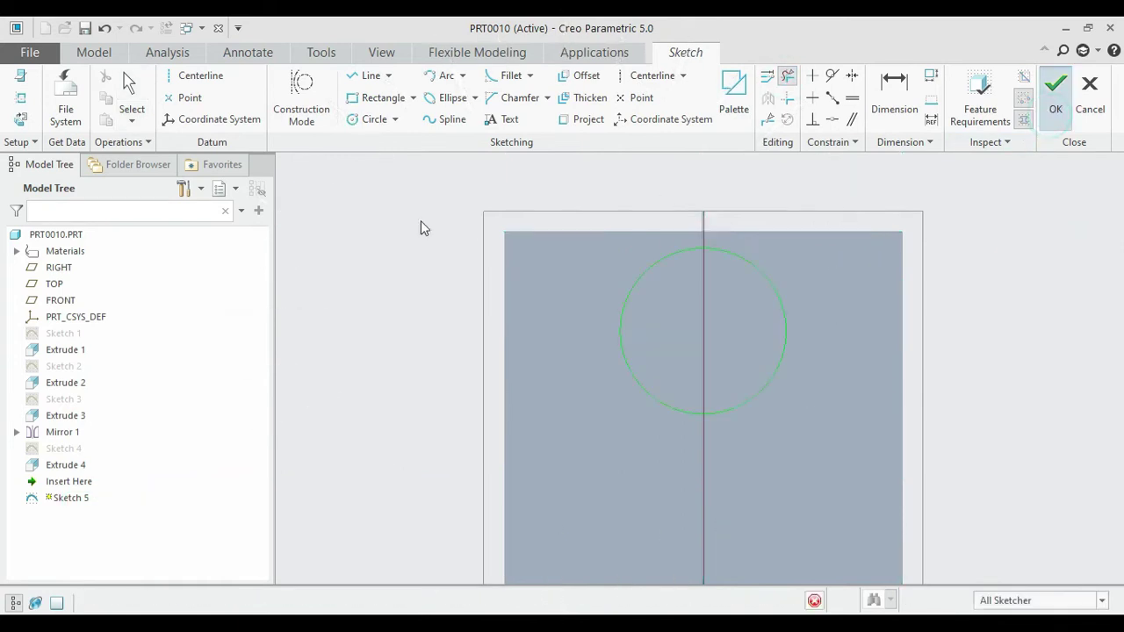
Step: Extrude the 25 mm bar-end circle as a symmetric cut of 152.81 mm depth through the bar
click(430, 110)
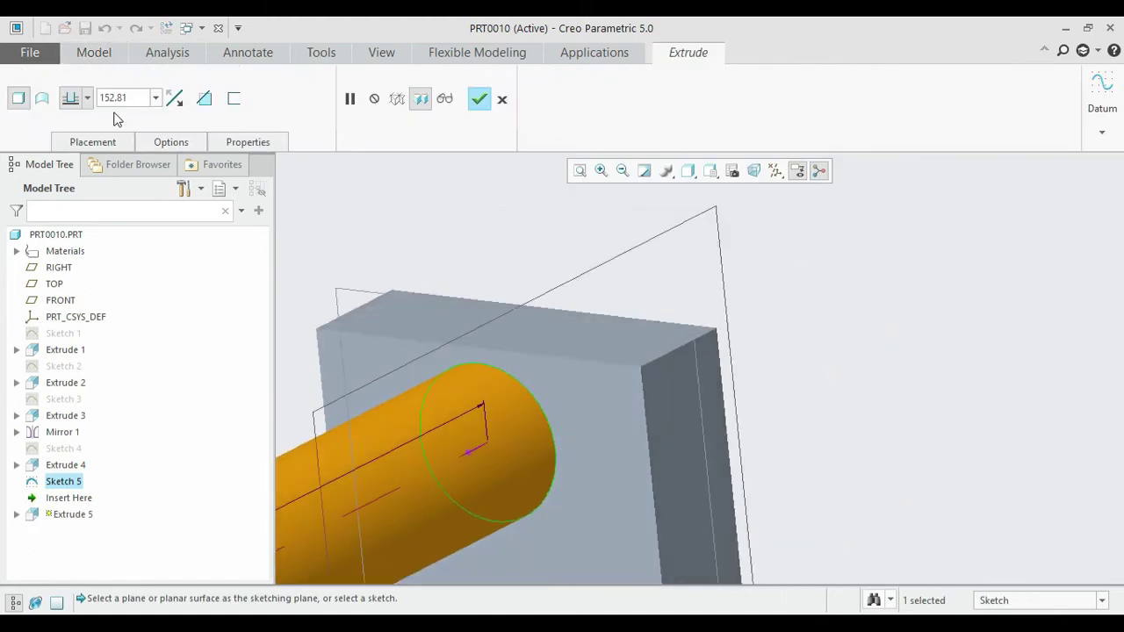
click(88, 99)
click(77, 144)
click(204, 98)
scroll(919, 474, down, 3)
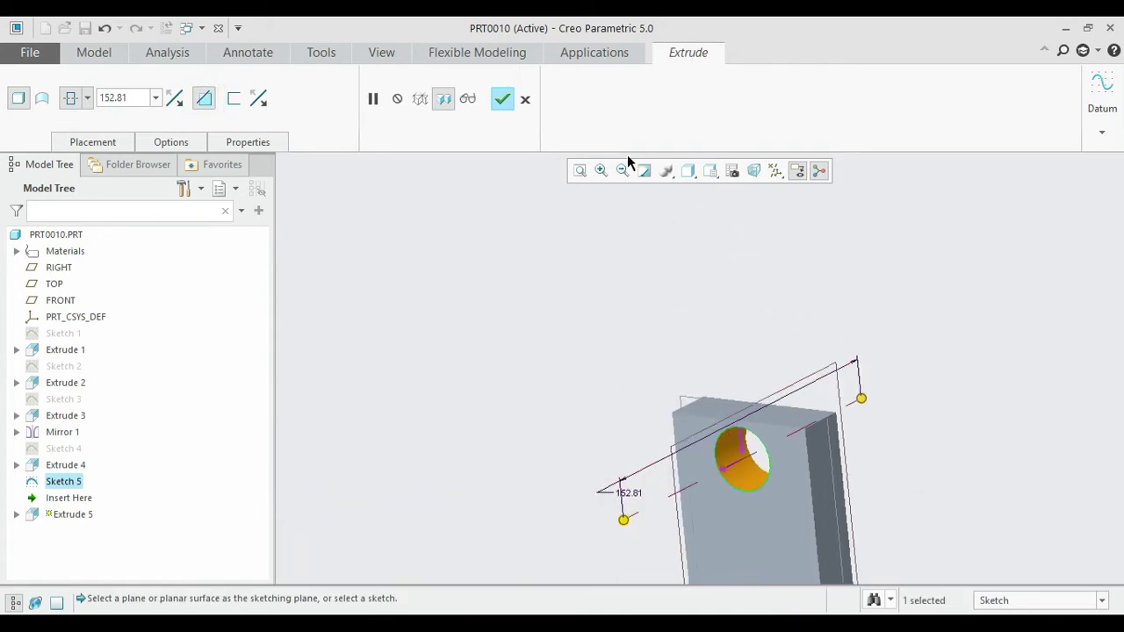
click(499, 98)
click(579, 171)
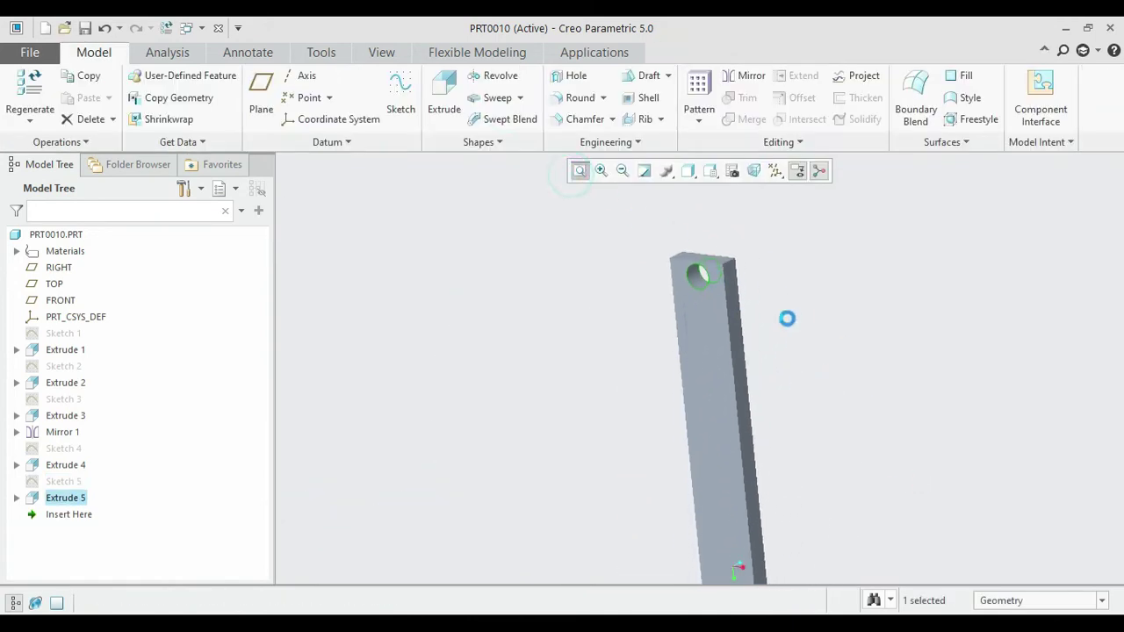
mouse_move(736, 259)
middle_down()
mouse_move(765, 256)
mouse_move(702, 327)
mouse_move(585, 361)
mouse_move(563, 271)
mouse_move(603, 253)
mouse_move(683, 261)
mouse_move(793, 292)
middle_up()
click(677, 283)
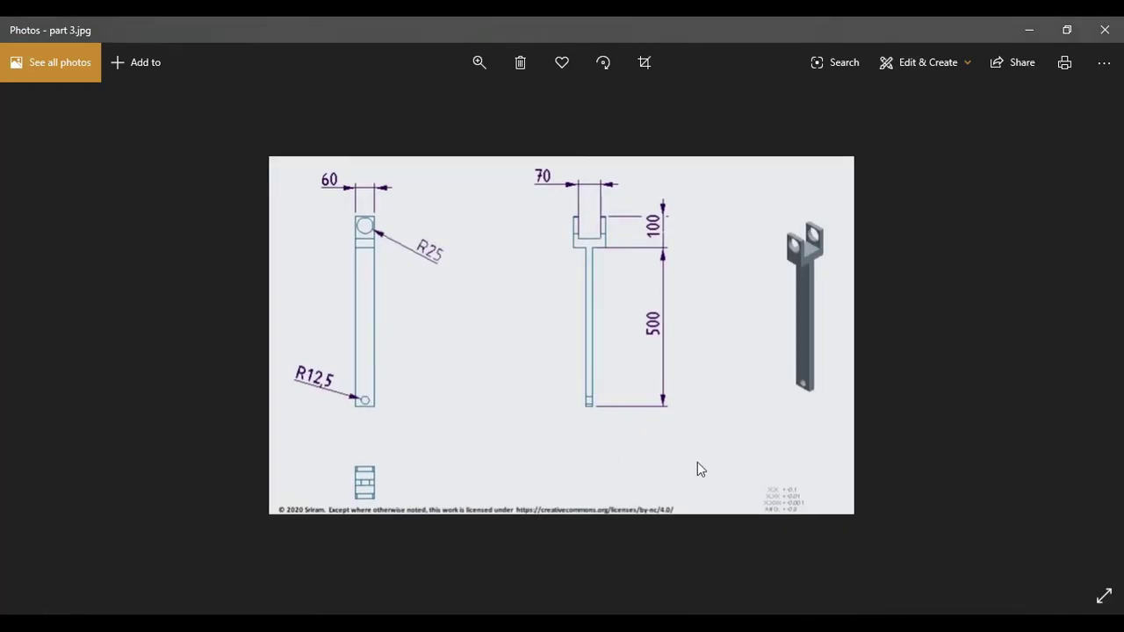
Step: Bring up the part 4.jpg drawing and save the forked rod part in the beam engine folder
click(1087, 338)
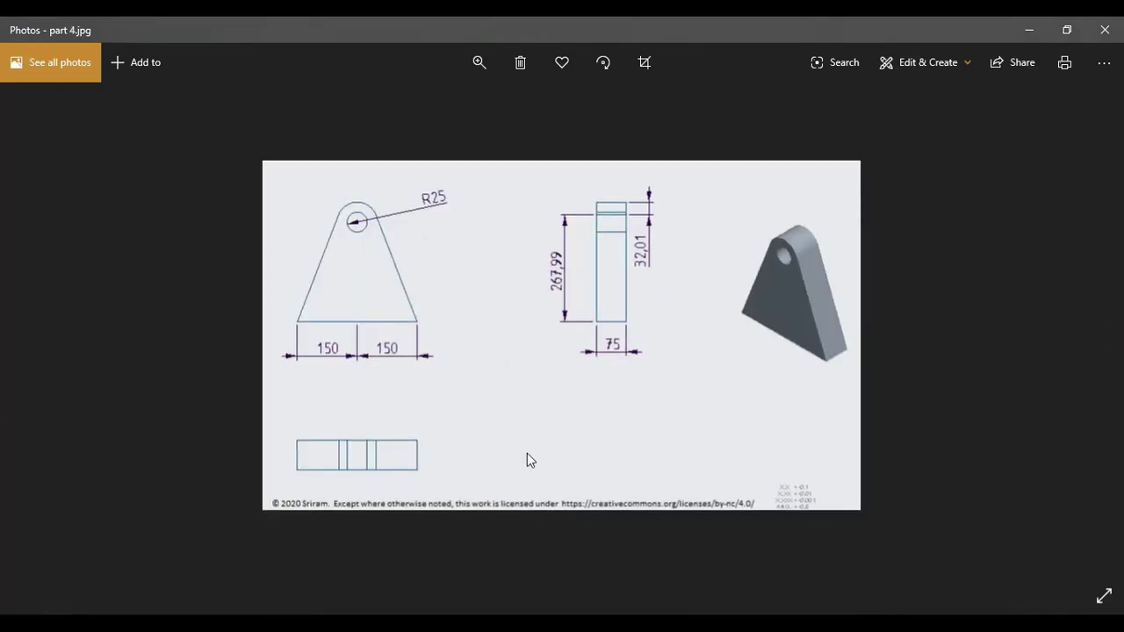
click(1018, 35)
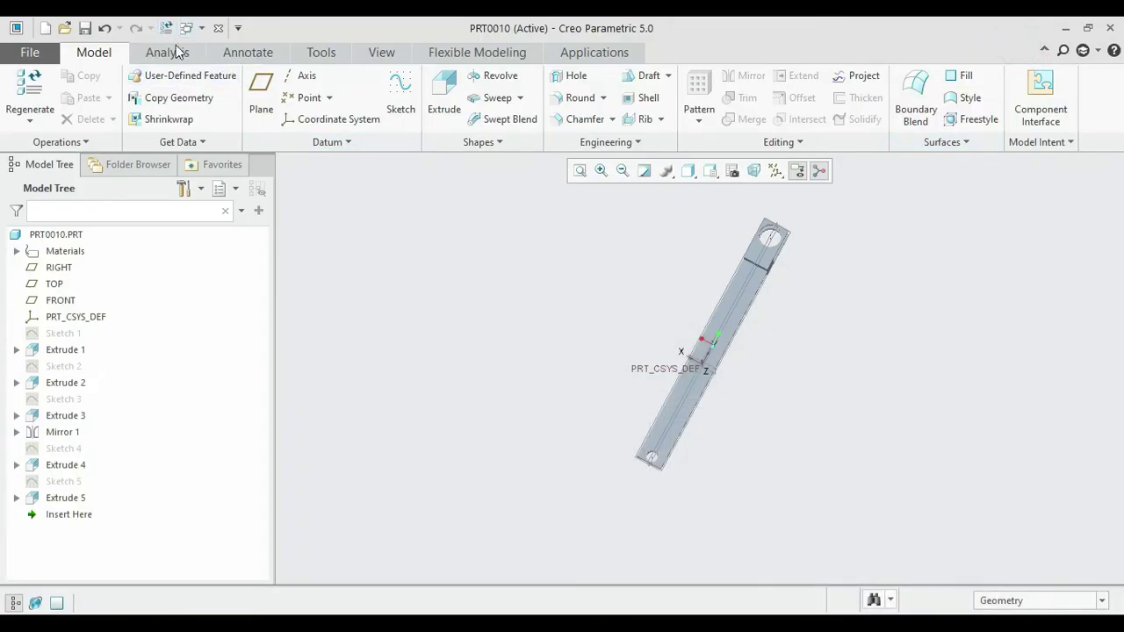
click(84, 28)
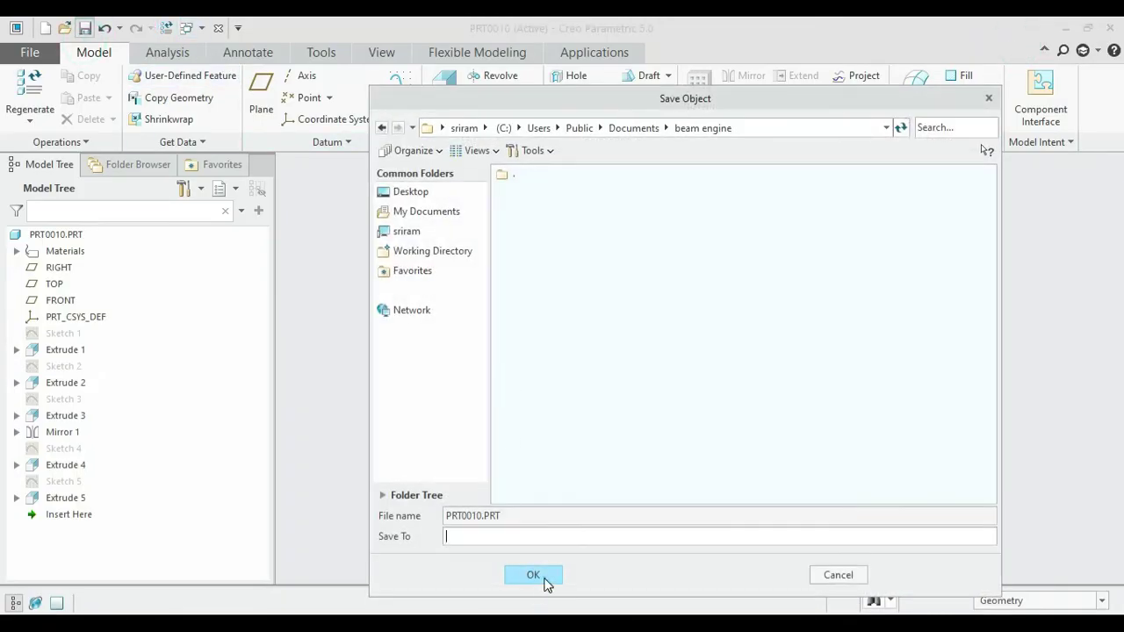
click(543, 578)
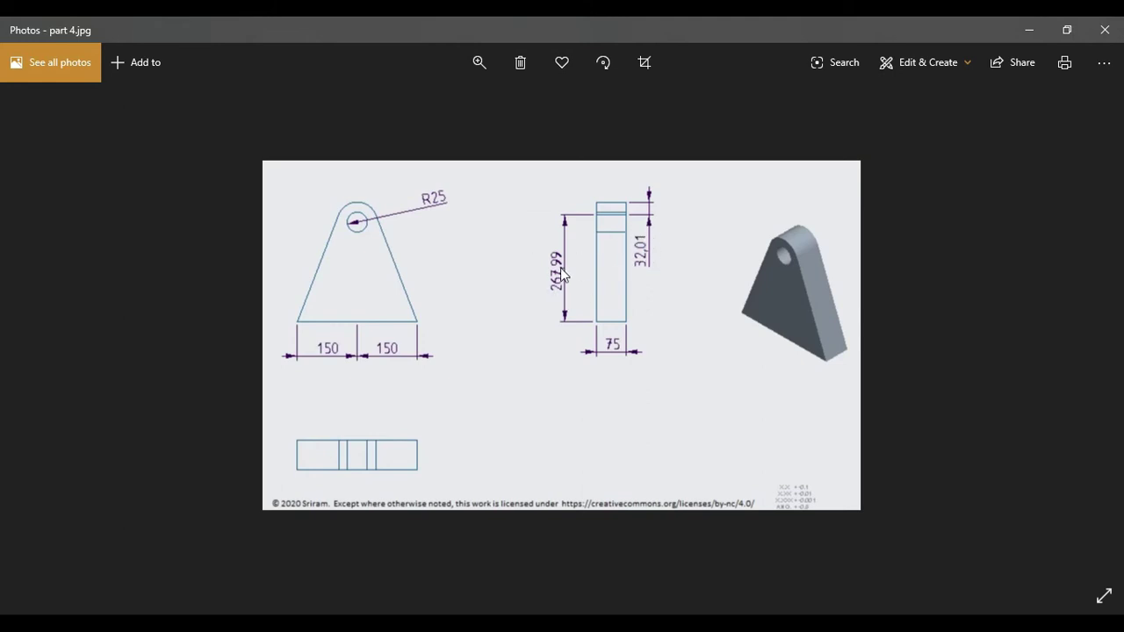
Step: Add the part 4.jpg heights 32.01 and 267.99 in Calculator
key(alt+Tab)
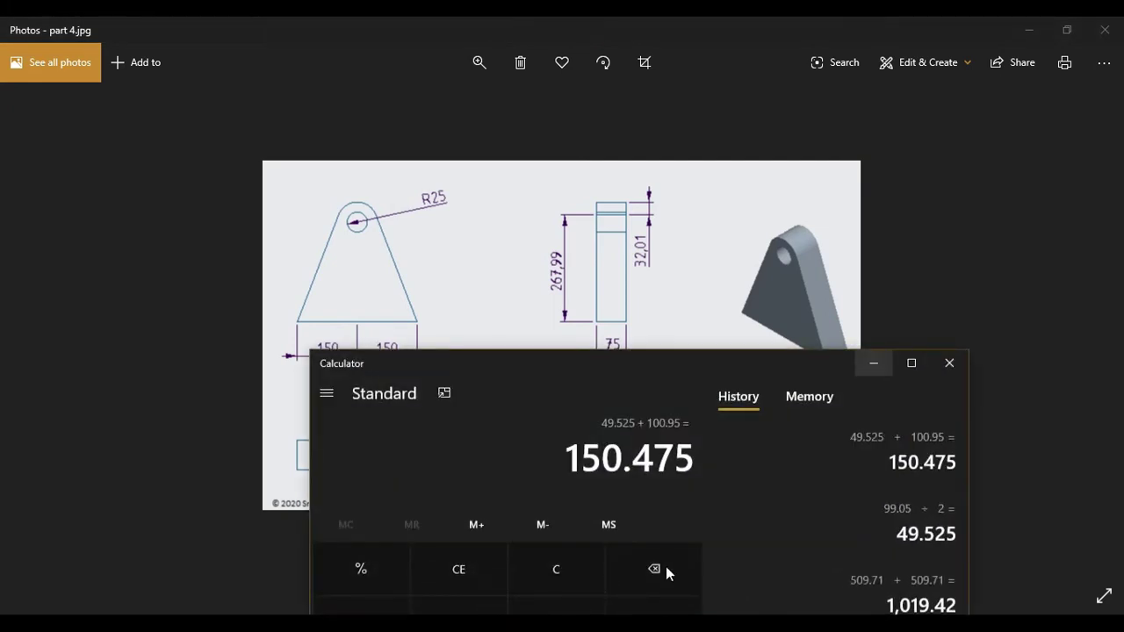
key(Escape)
text(3)
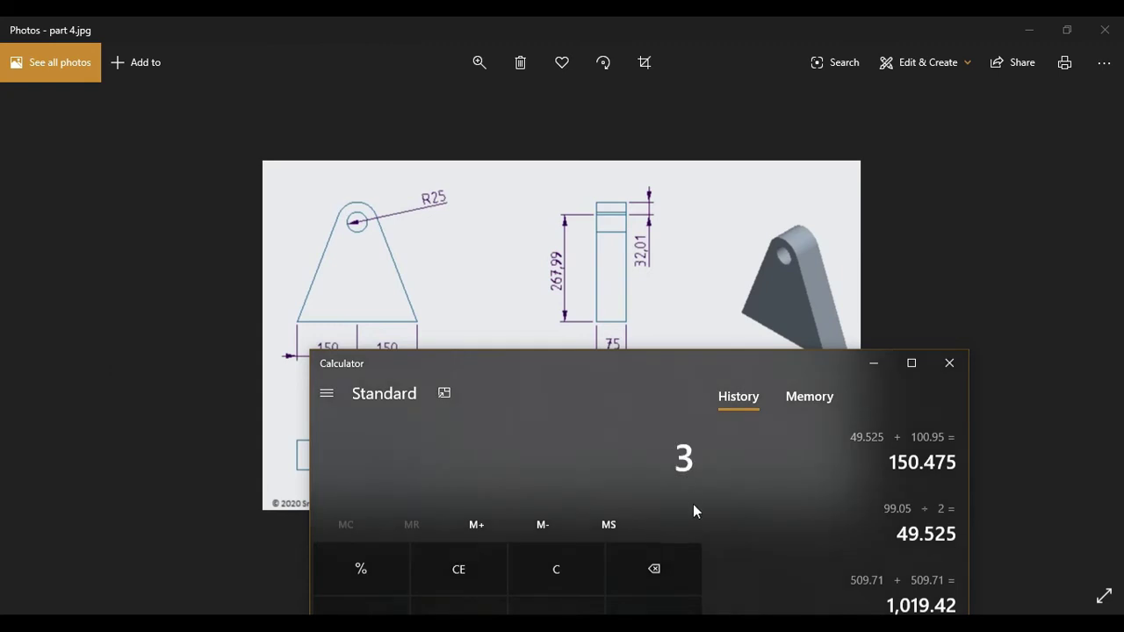
text(2.01 + 267.99)
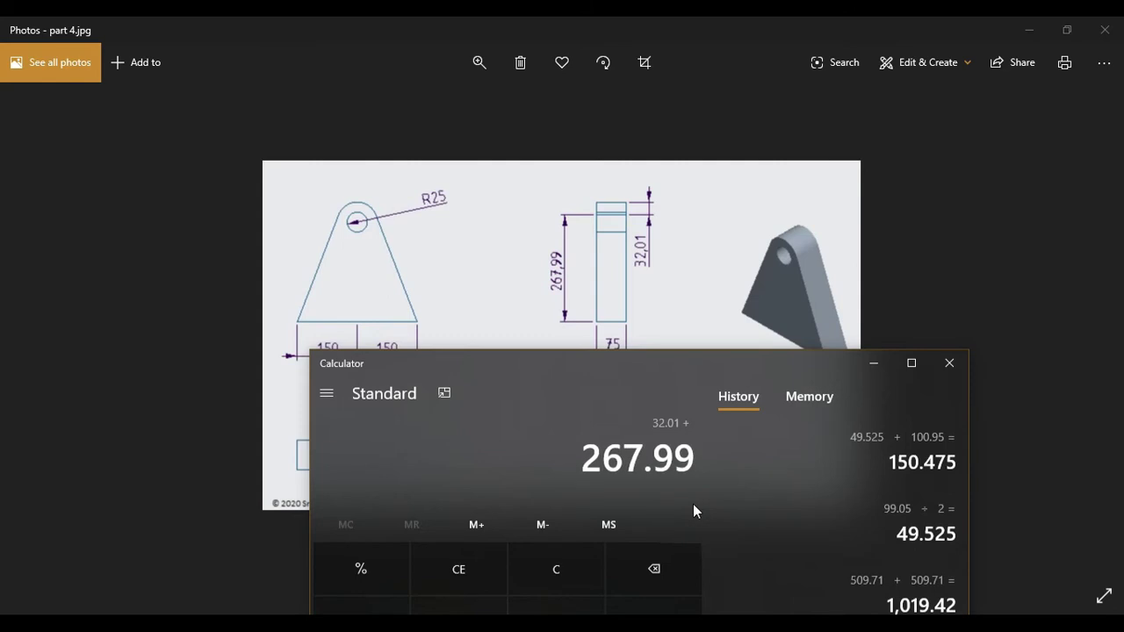
key(Return)
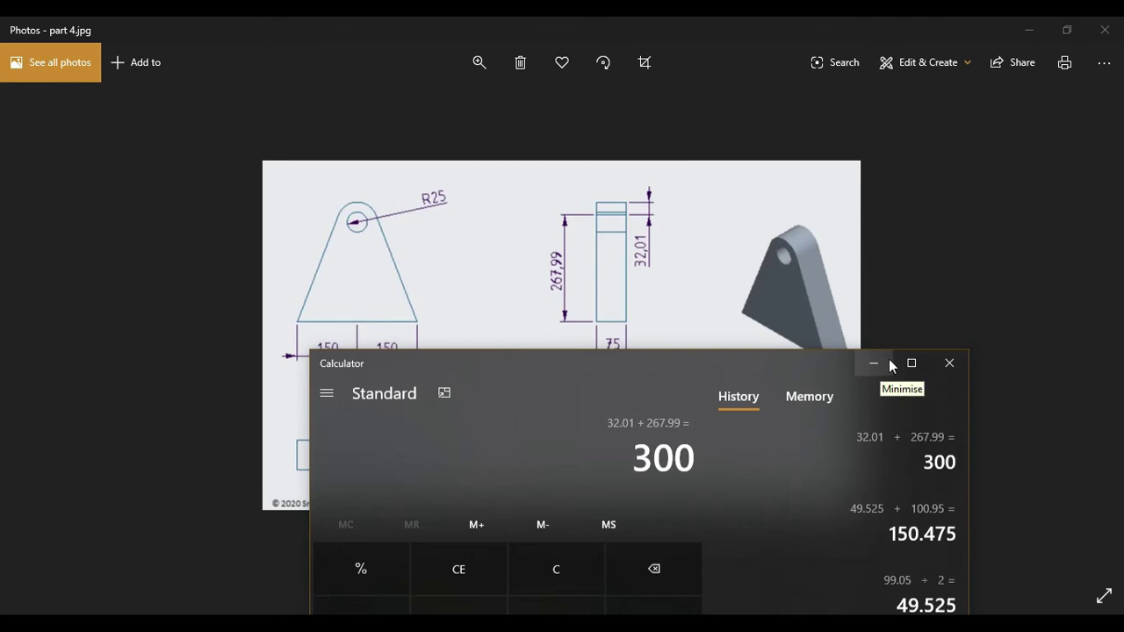
click(884, 364)
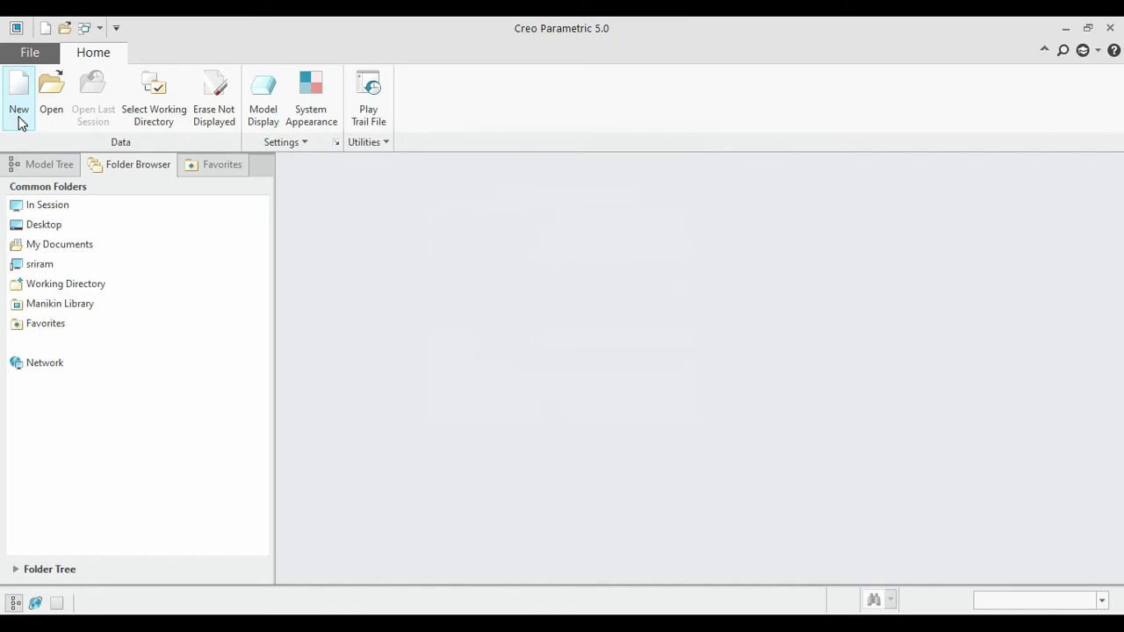
Step: Create a new solid part named p4 from the mmns_part_solid template instead of the default one
click(21, 123)
click(417, 465)
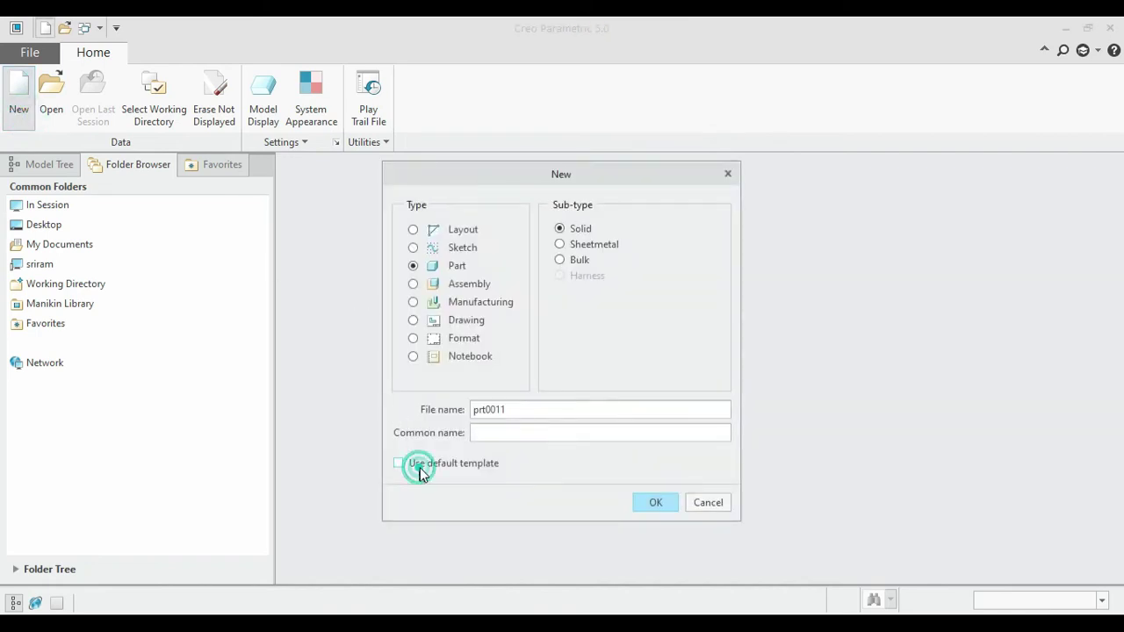
double_click(497, 410)
text(p)
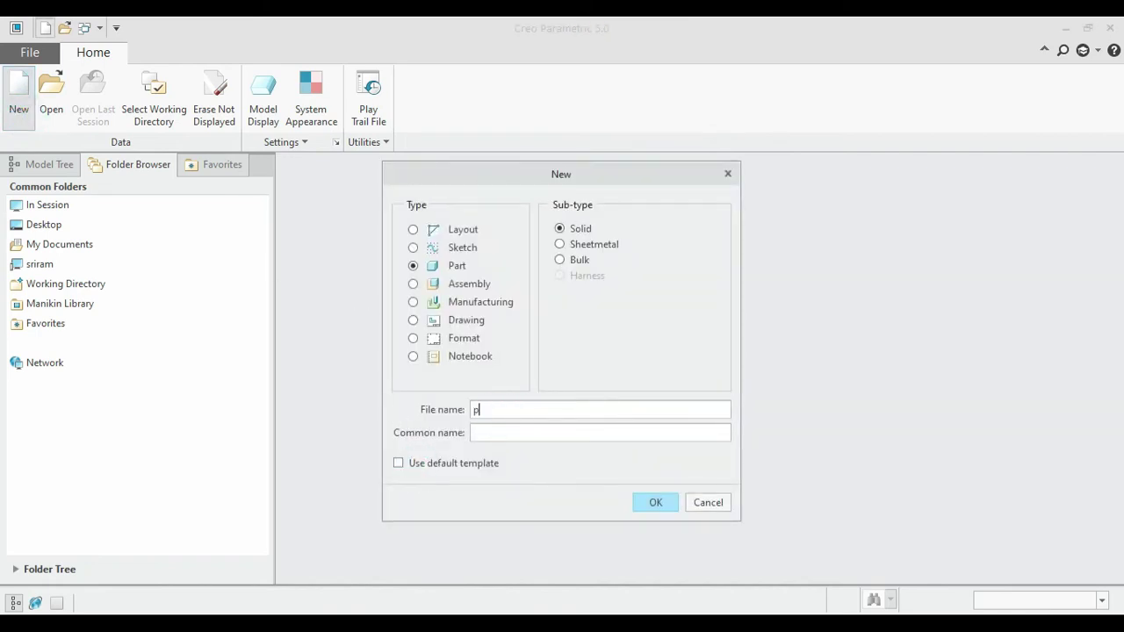
key(Return)
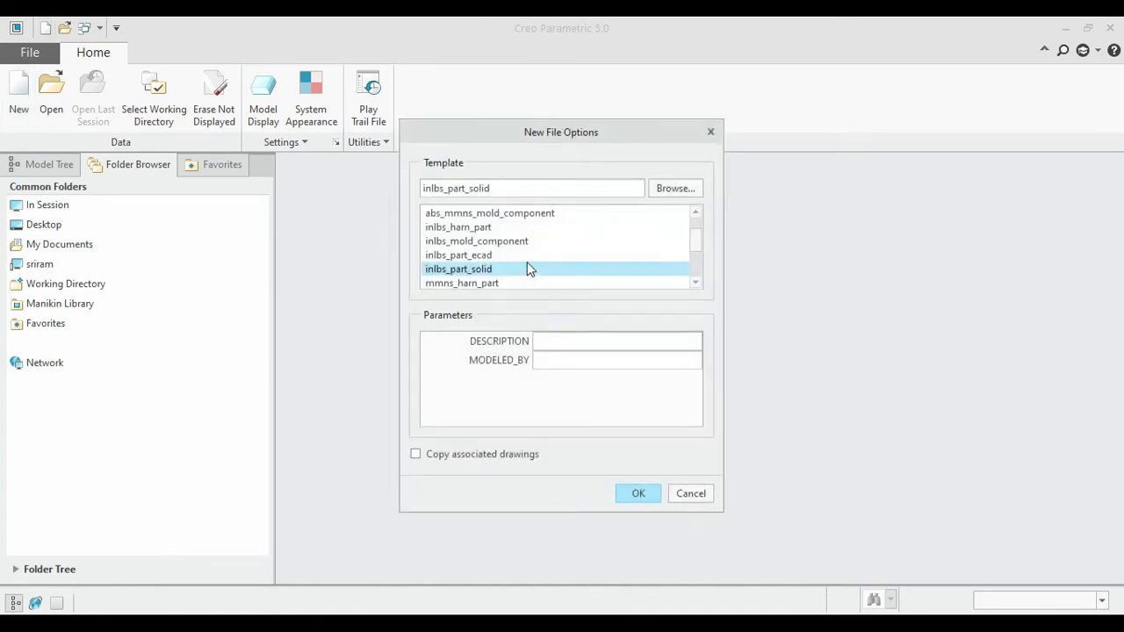
scroll(527, 263, down, 2)
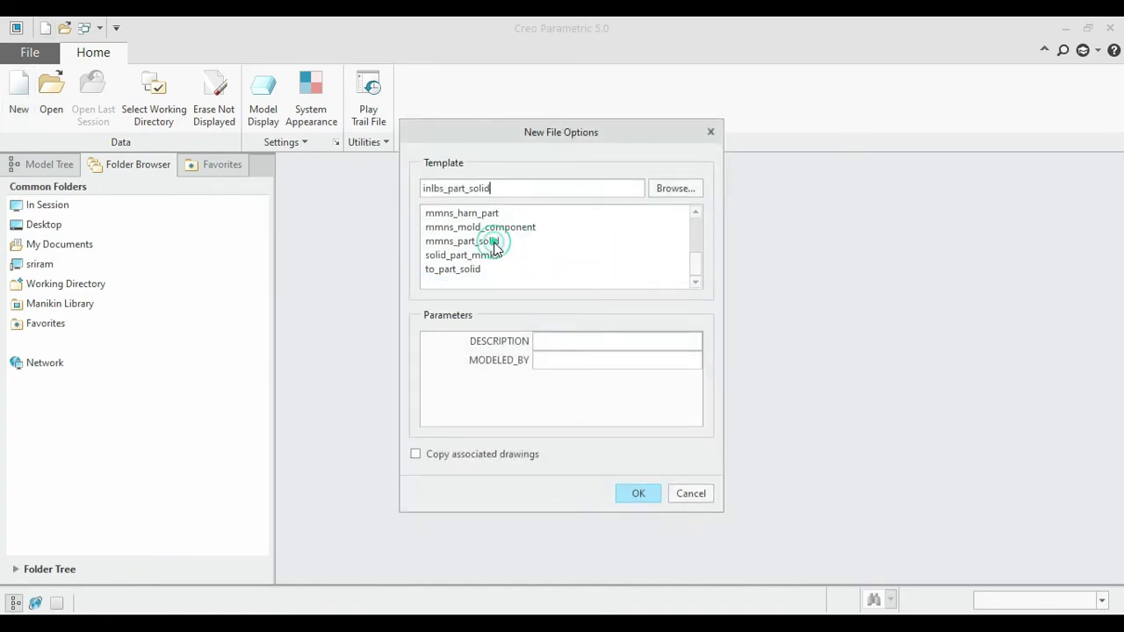
key(Return)
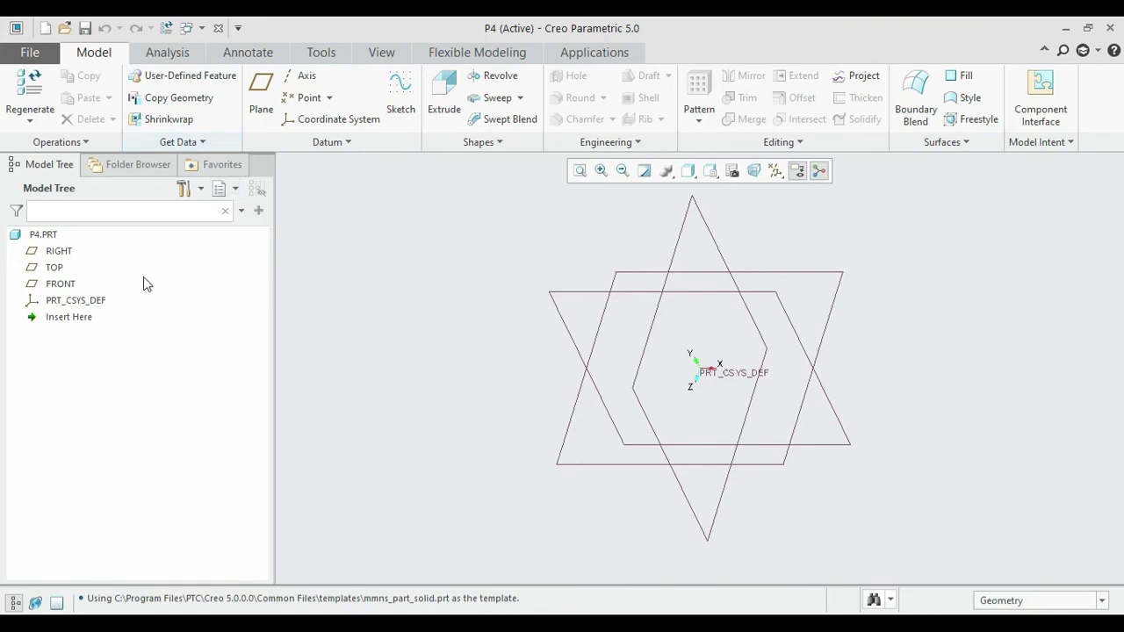
Step: Start a sketch on the FRONT plane and orient the view parallel to the screen
click(61, 284)
click(351, 119)
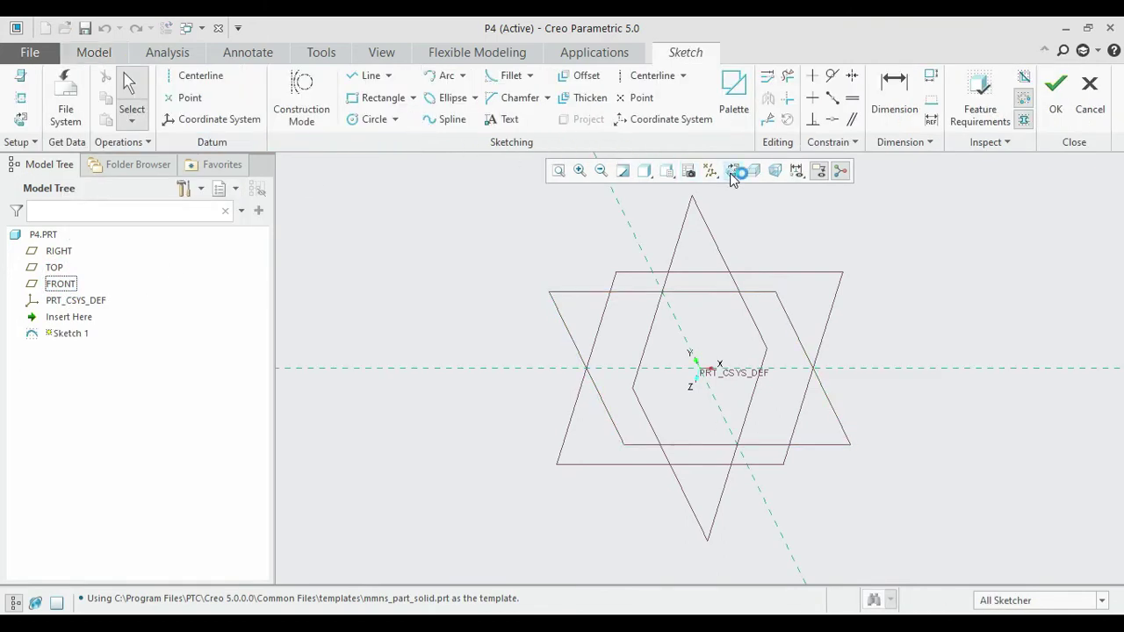
click(733, 171)
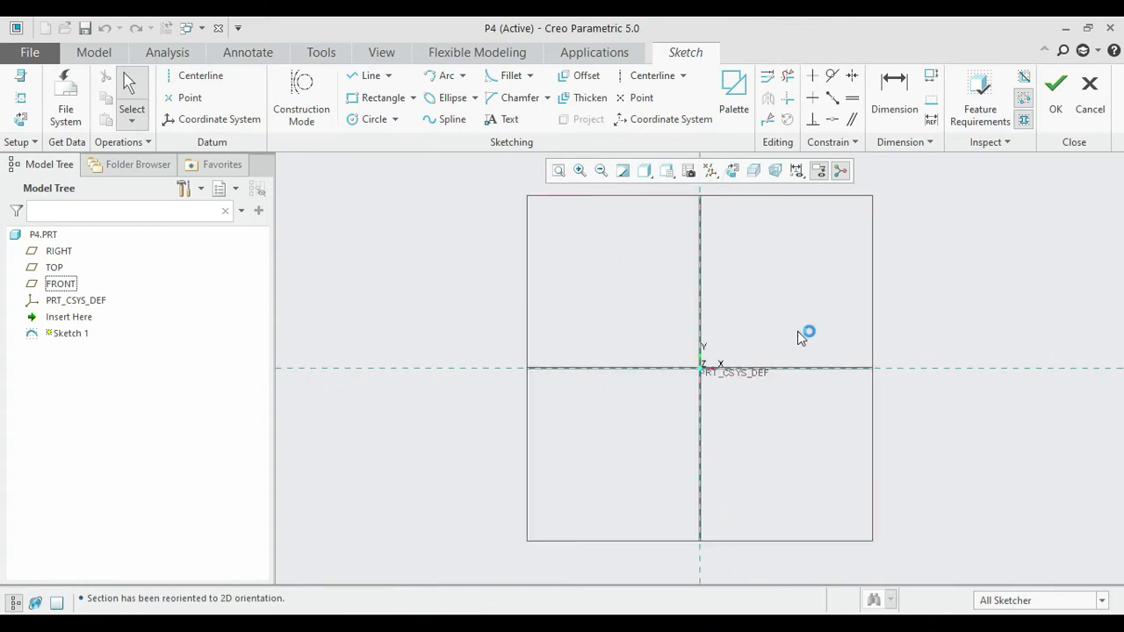
Step: Sketch a vertical line from the origin upward and set its length to 150 mm
click(367, 76)
click(700, 370)
click(701, 278)
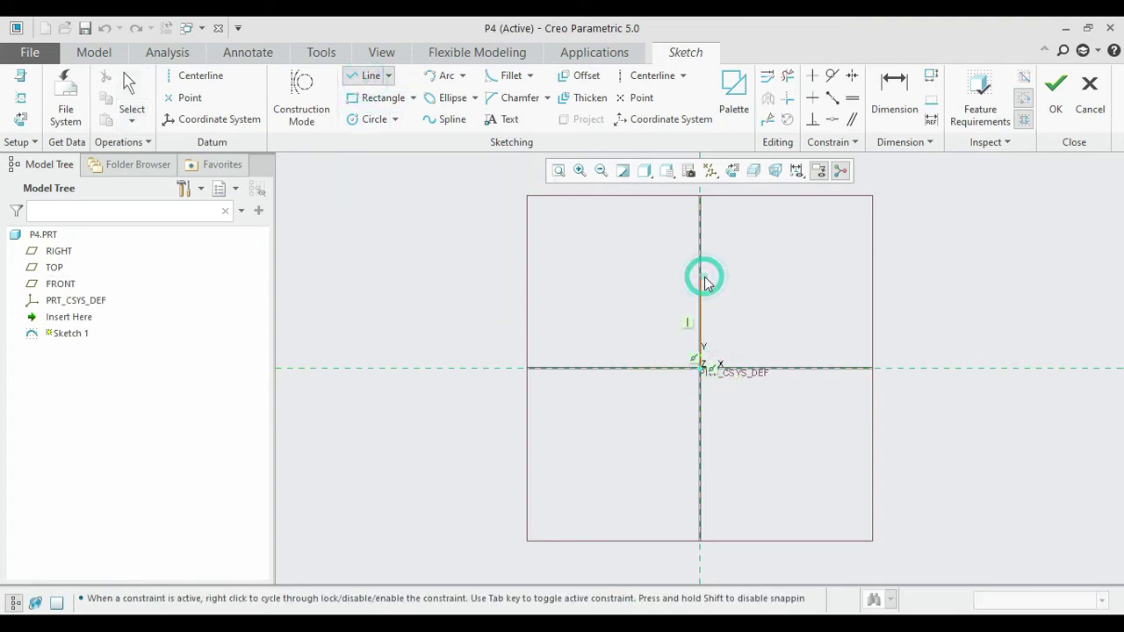
middle_click(704, 277)
middle_click(705, 276)
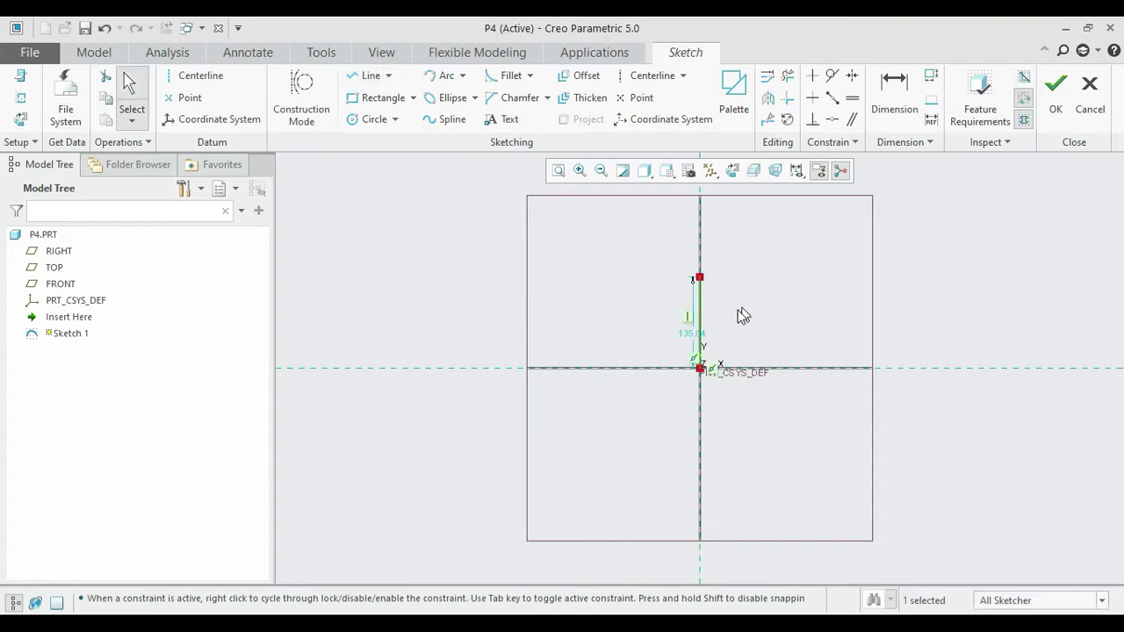
double_click(691, 332)
text(1)
key(Return)
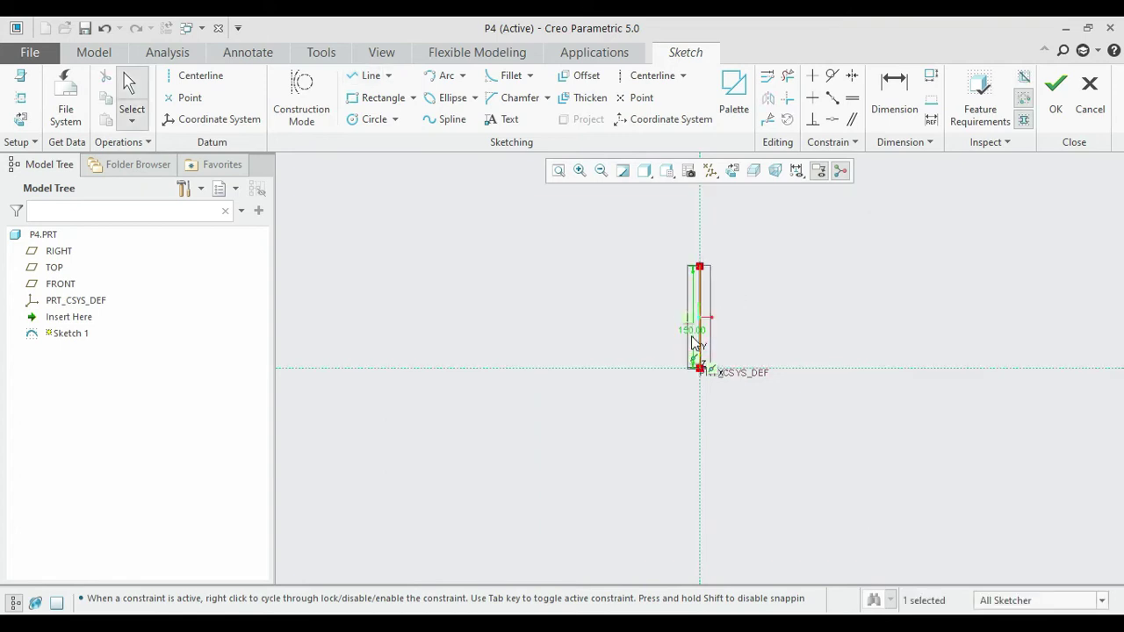
Step: Sketch a vertical line down from the origin and a horizontal line to each side of its lower end, all equal to the 150 mm line
click(357, 77)
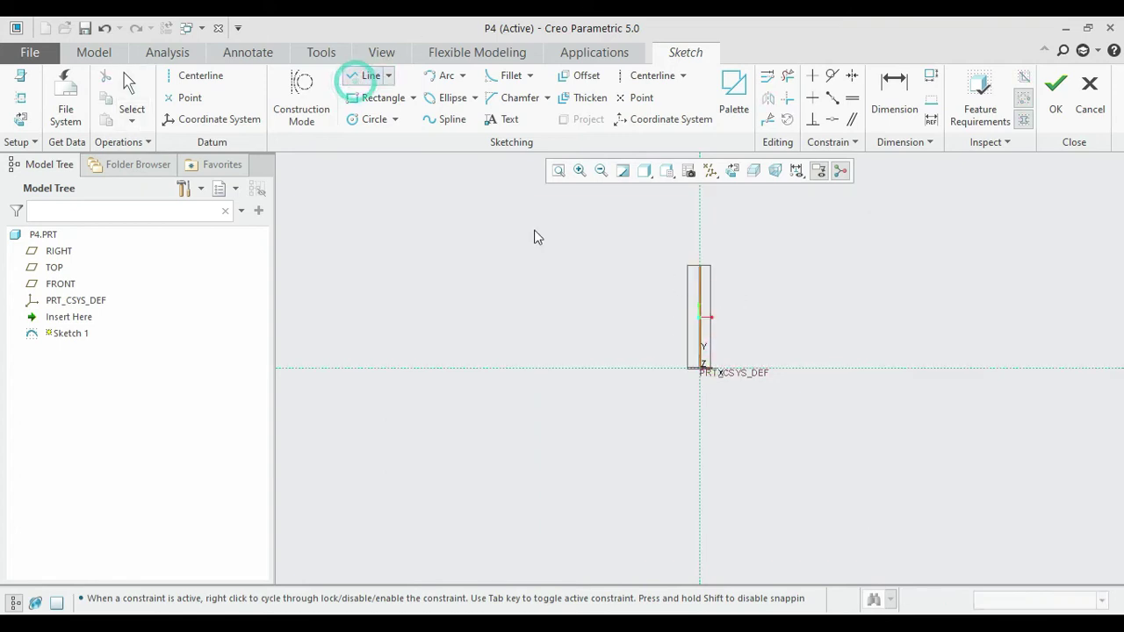
click(700, 367)
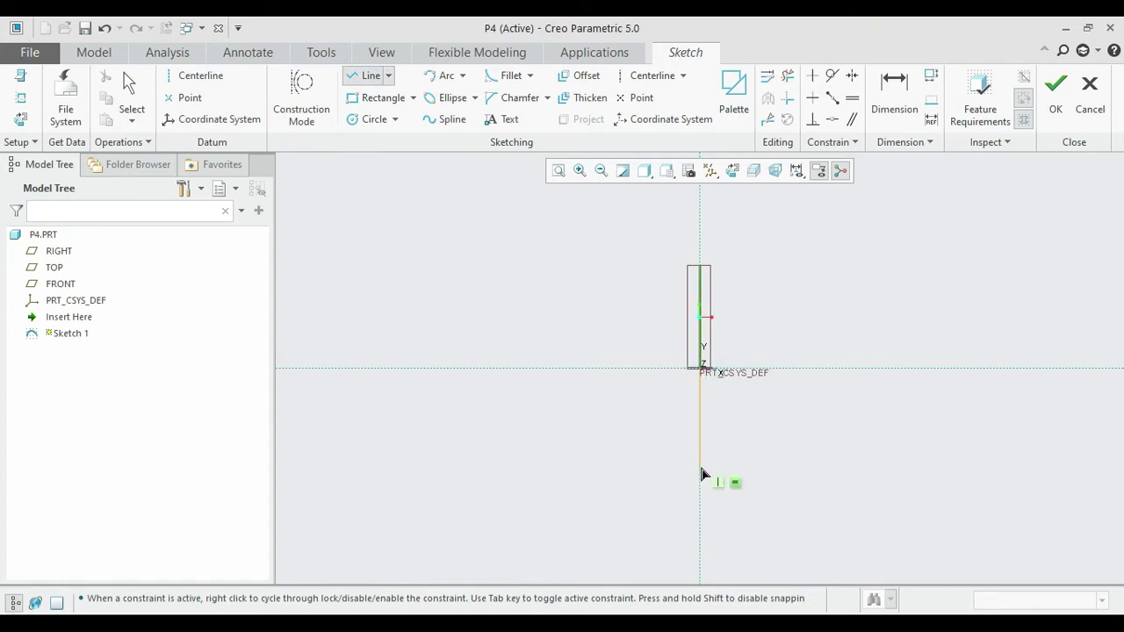
click(802, 471)
click(700, 472)
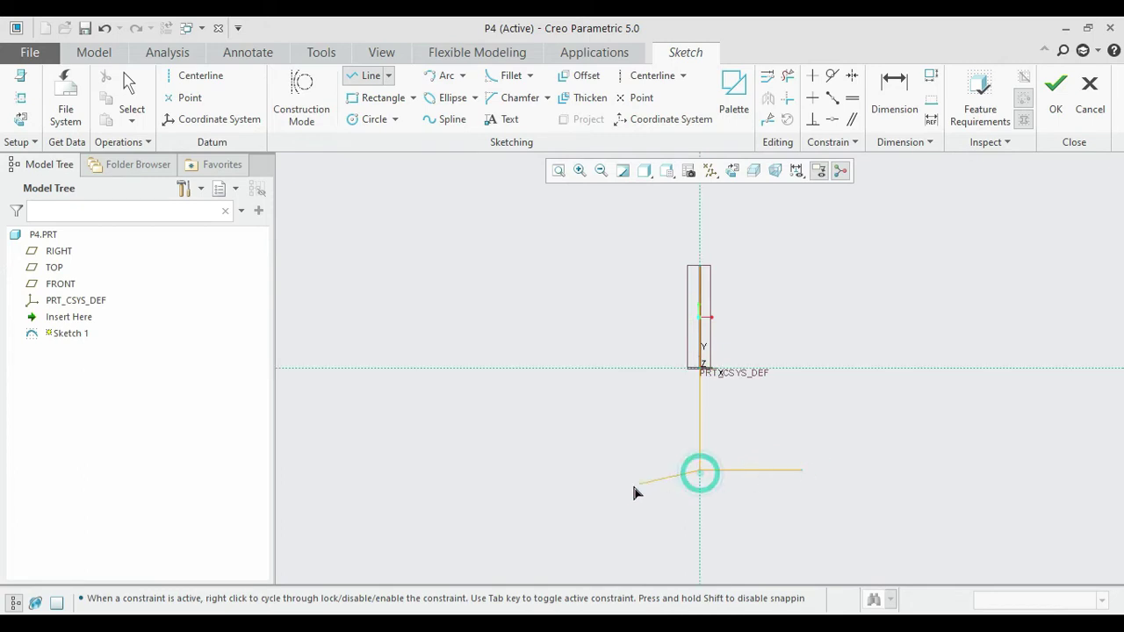
click(600, 471)
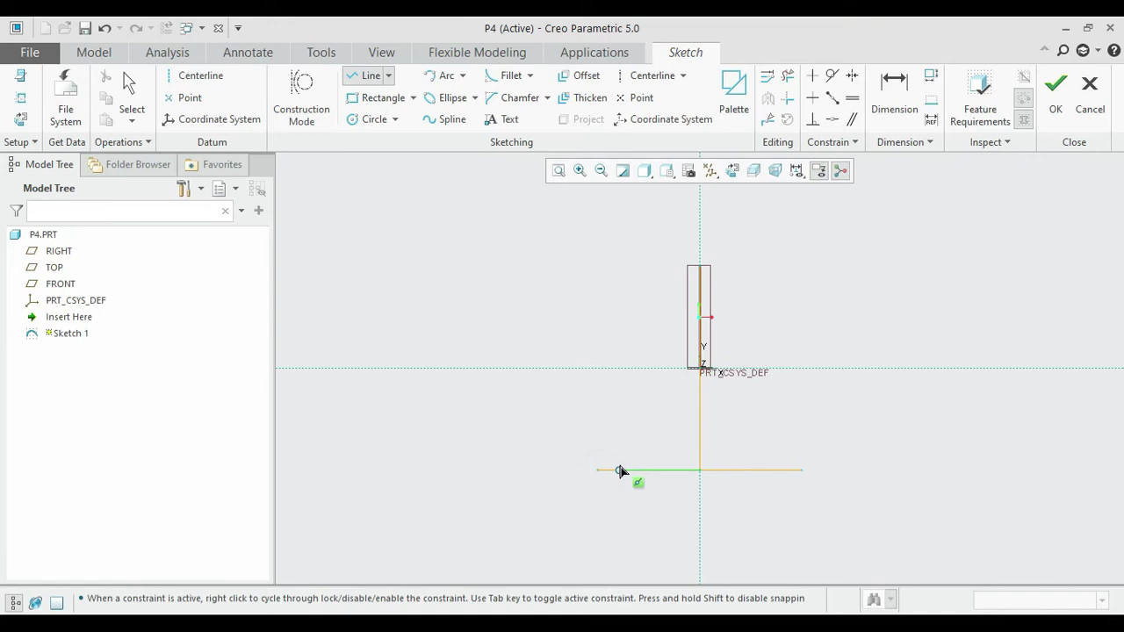
middle_click(620, 472)
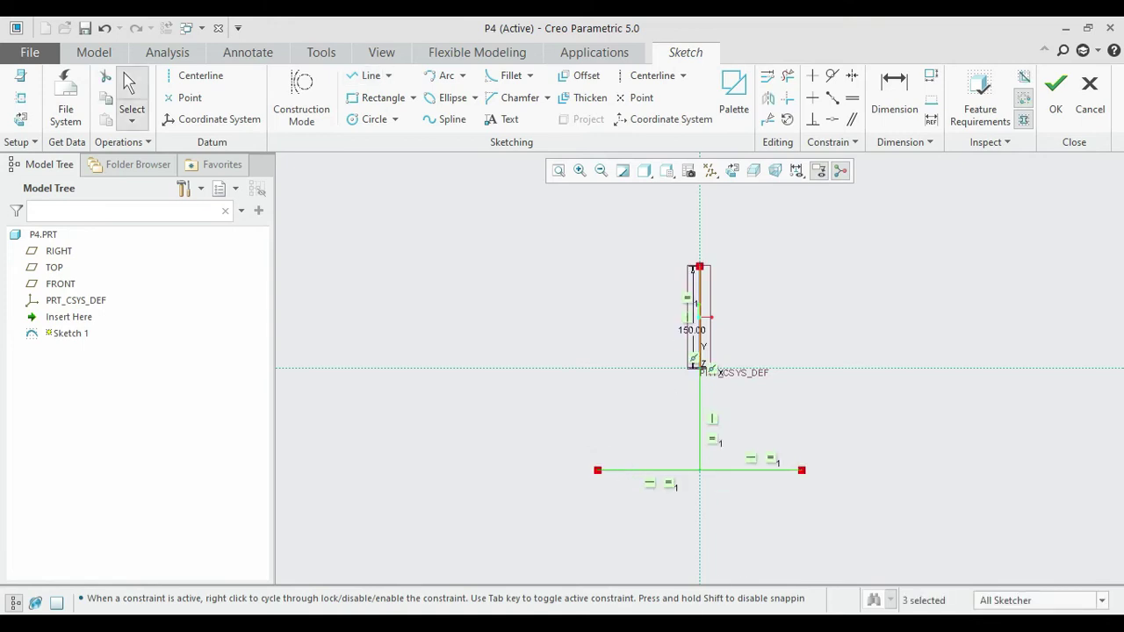
Step: Check the hole and rounded top on part 4.jpg, and sketch a 50 mm line from the vertical line's upper end down along the axis
key(alt+Tab)
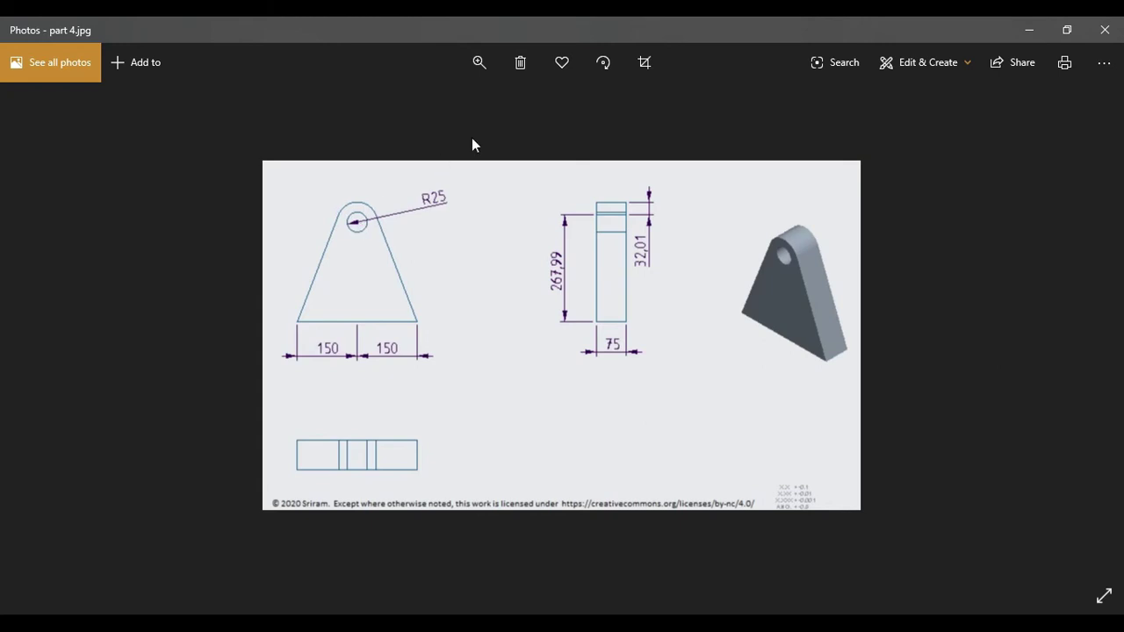
click(486, 70)
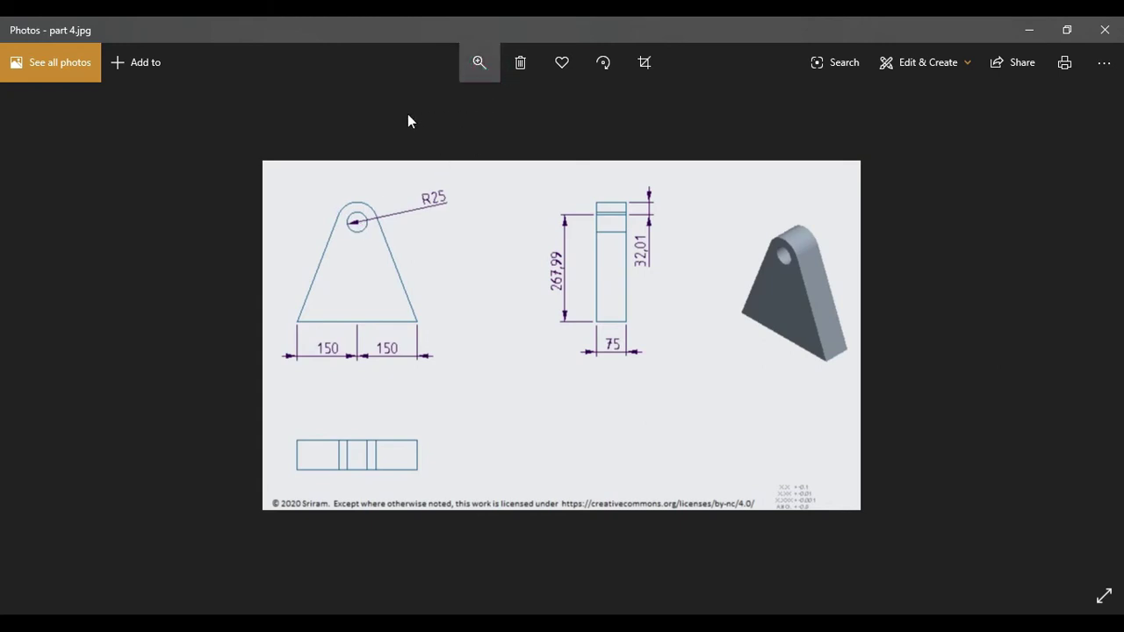
drag(402, 106, 431, 105)
click(429, 159)
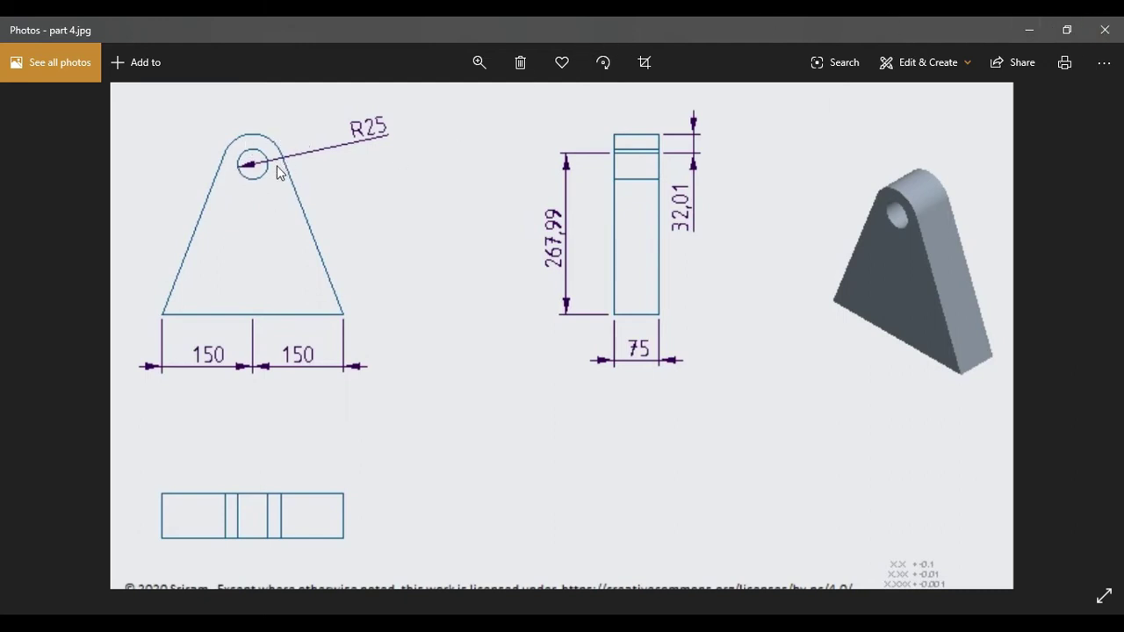
click(1038, 26)
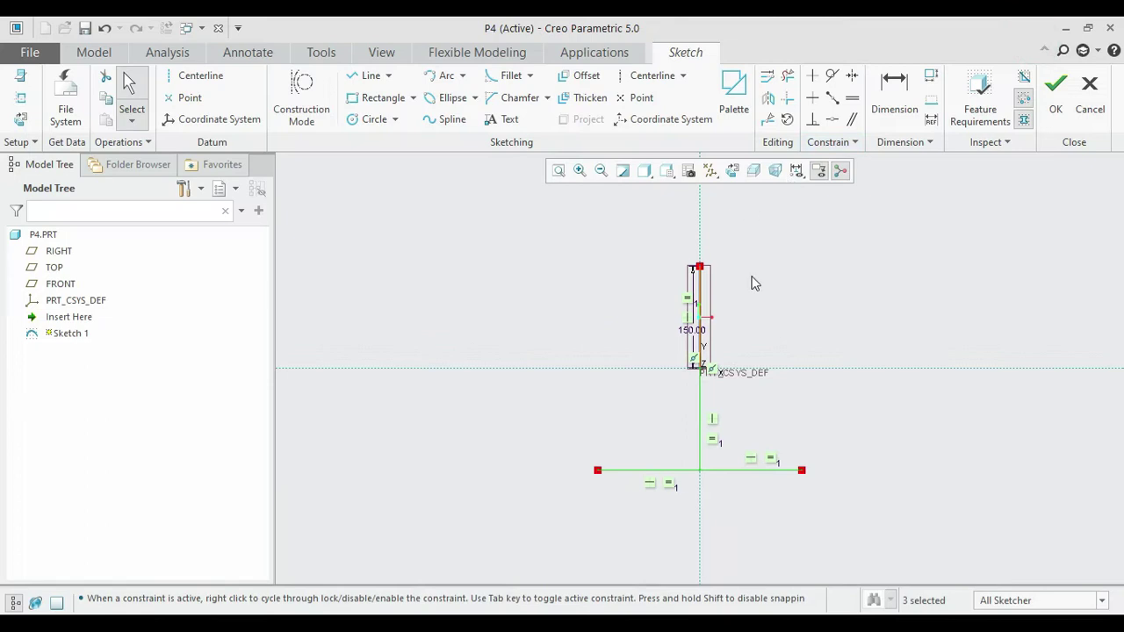
click(360, 76)
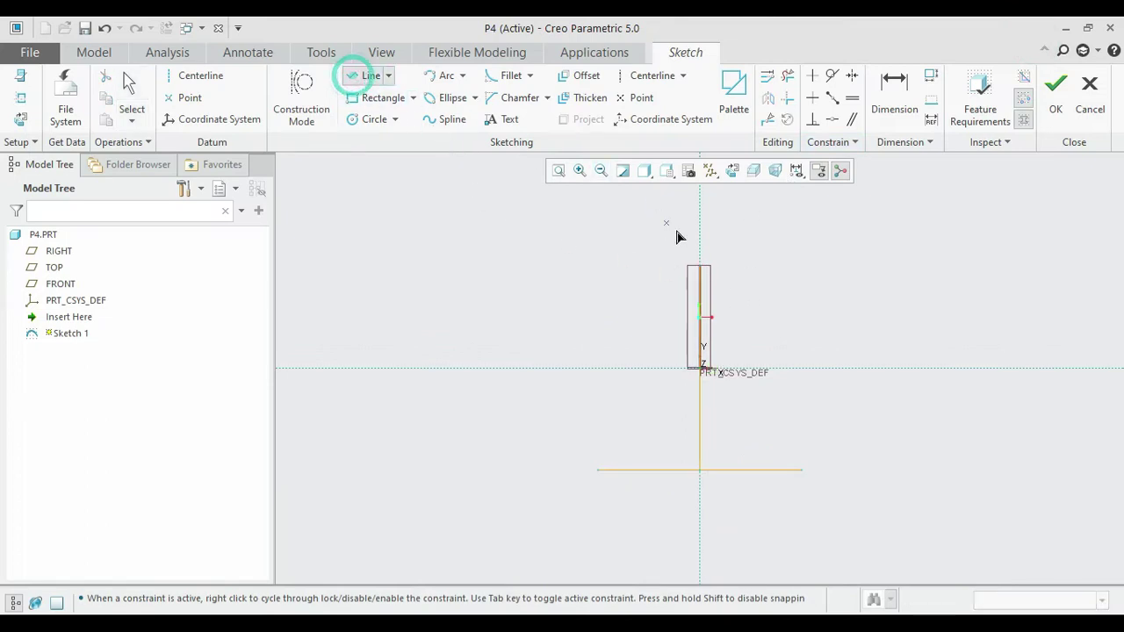
click(702, 313)
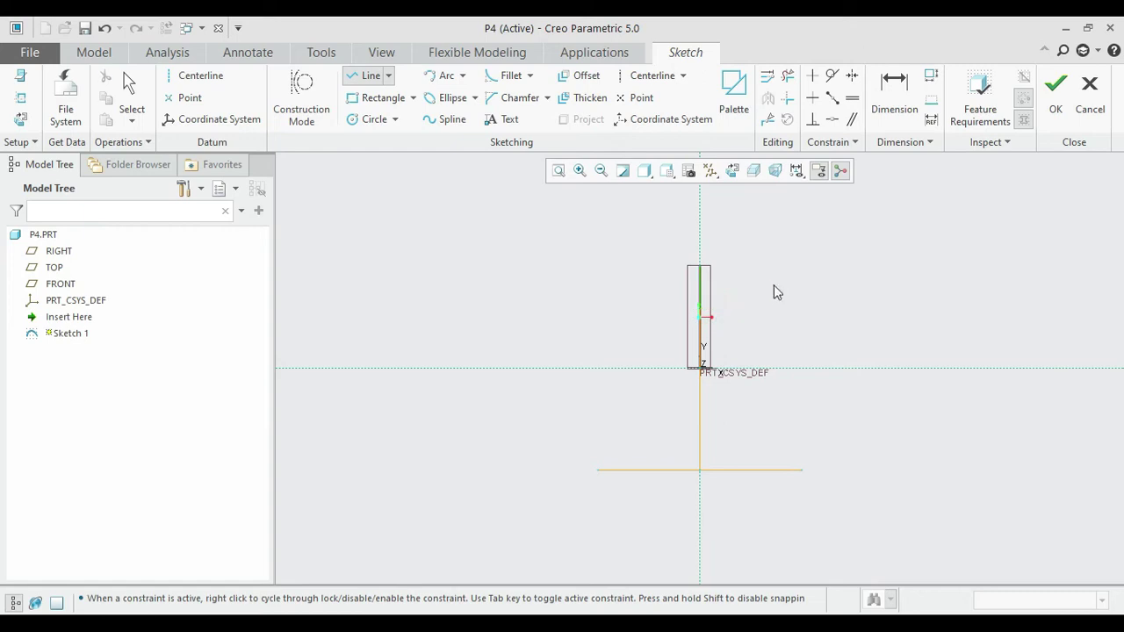
middle_click(774, 293)
double_click(711, 284)
text(90)
key(Return)
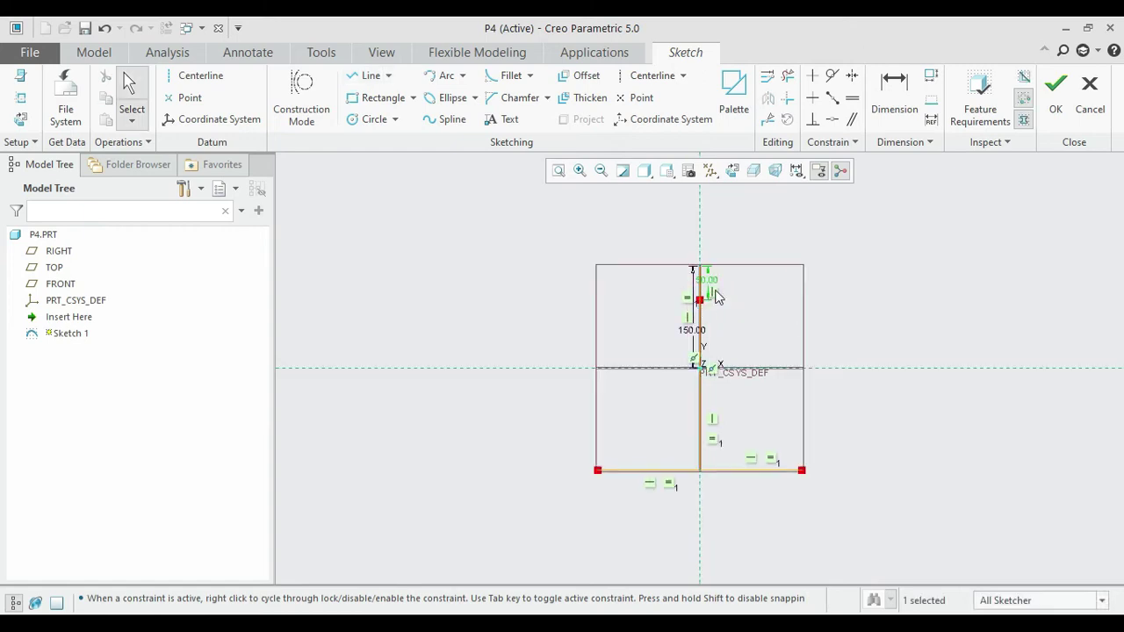
Step: Sketch a 100 mm diameter circle centred on the lower end of the 50 mm line and passing through its upper end
click(369, 119)
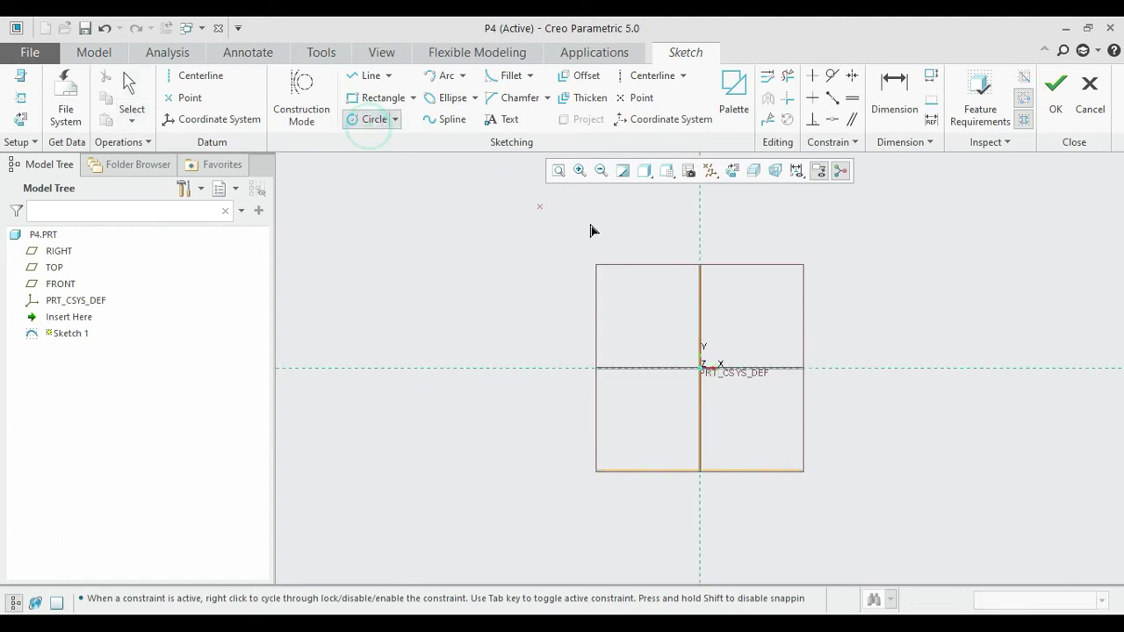
click(700, 300)
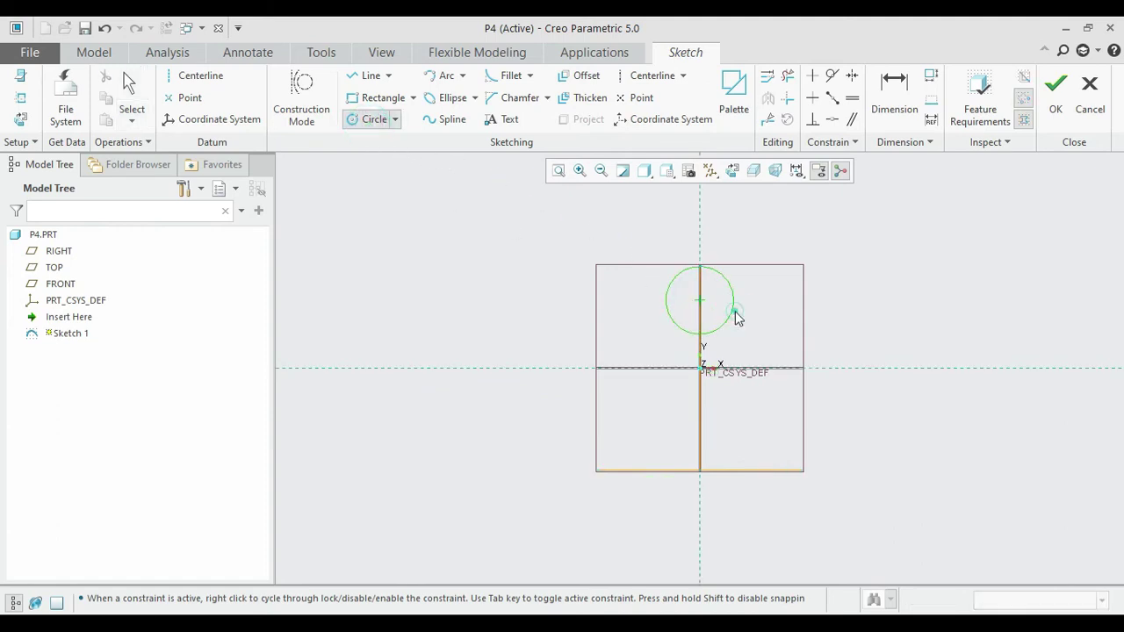
click(738, 314)
middle_click(738, 316)
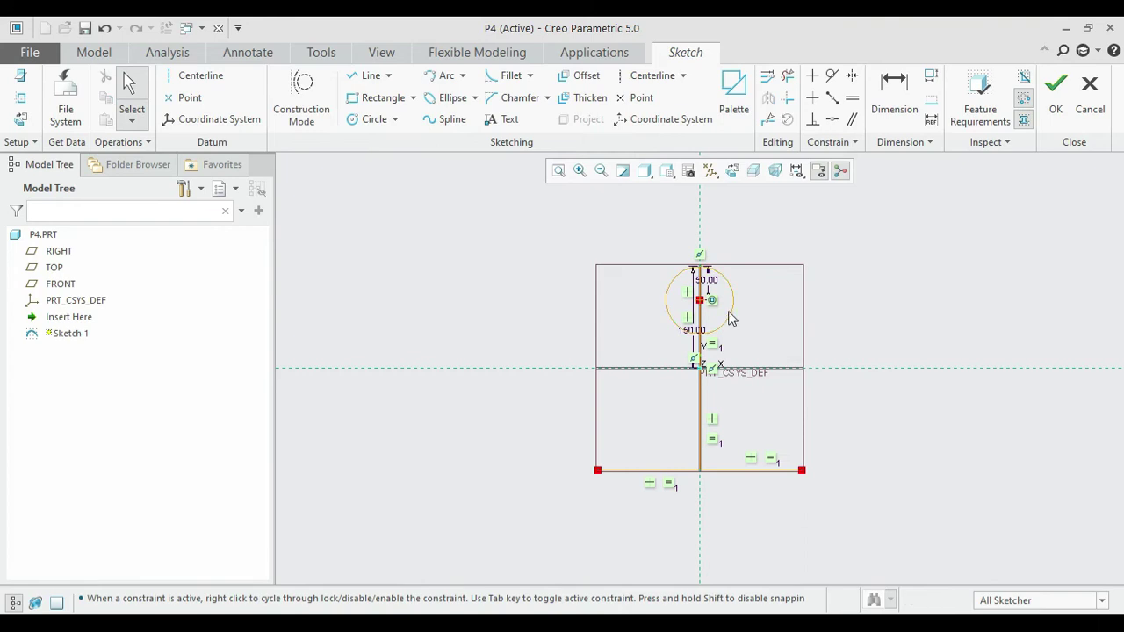
Step: Trim away the vertical lines along the axis, keeping the circle and the horizontal base lines
click(788, 75)
scroll(748, 294, up, 3)
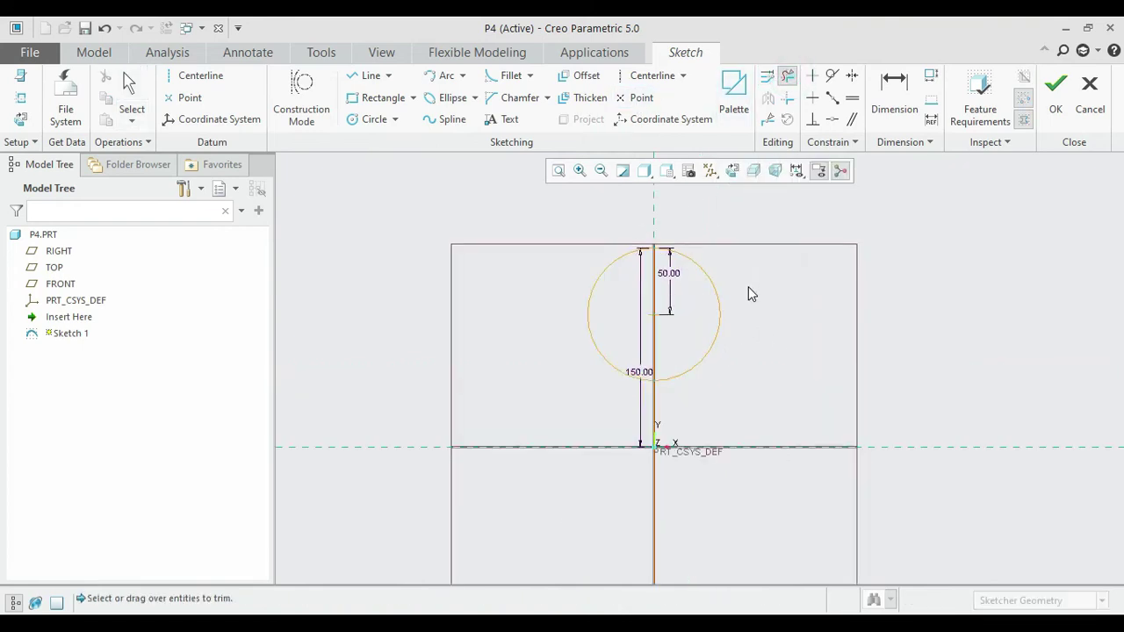
scroll(748, 293, up, 1)
click(625, 303)
click(629, 358)
click(629, 444)
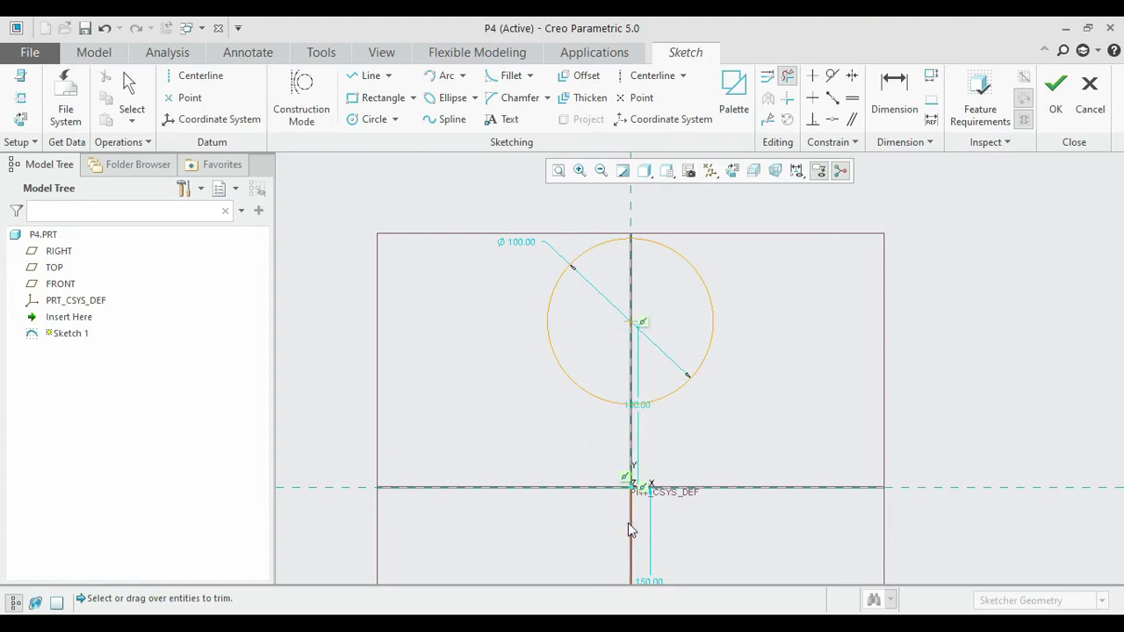
scroll(667, 478, down, 2)
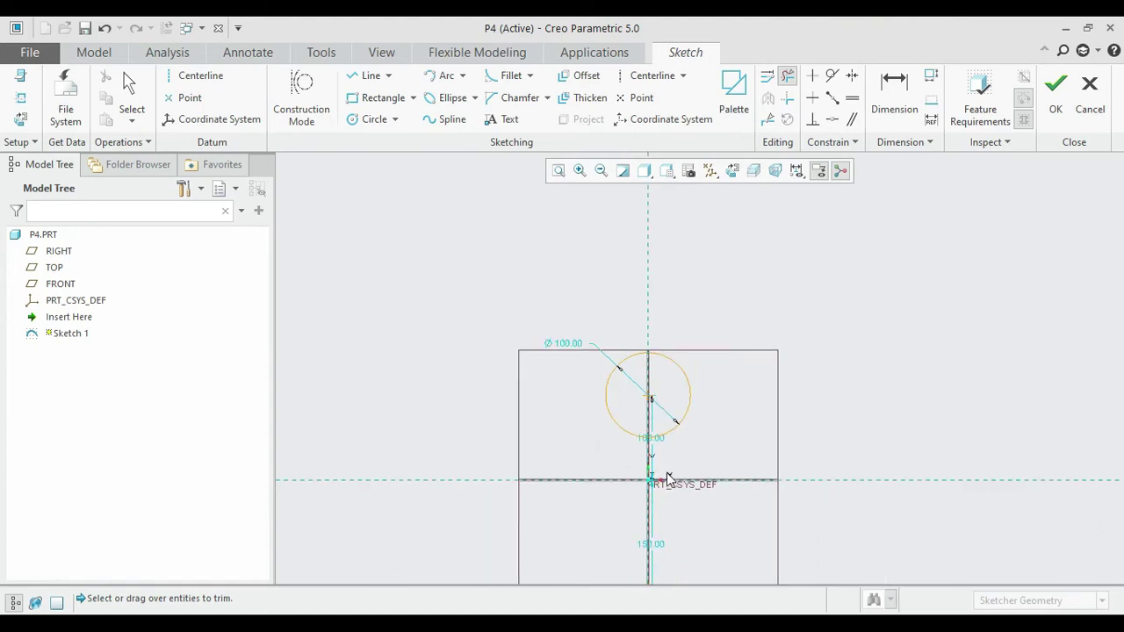
click(558, 172)
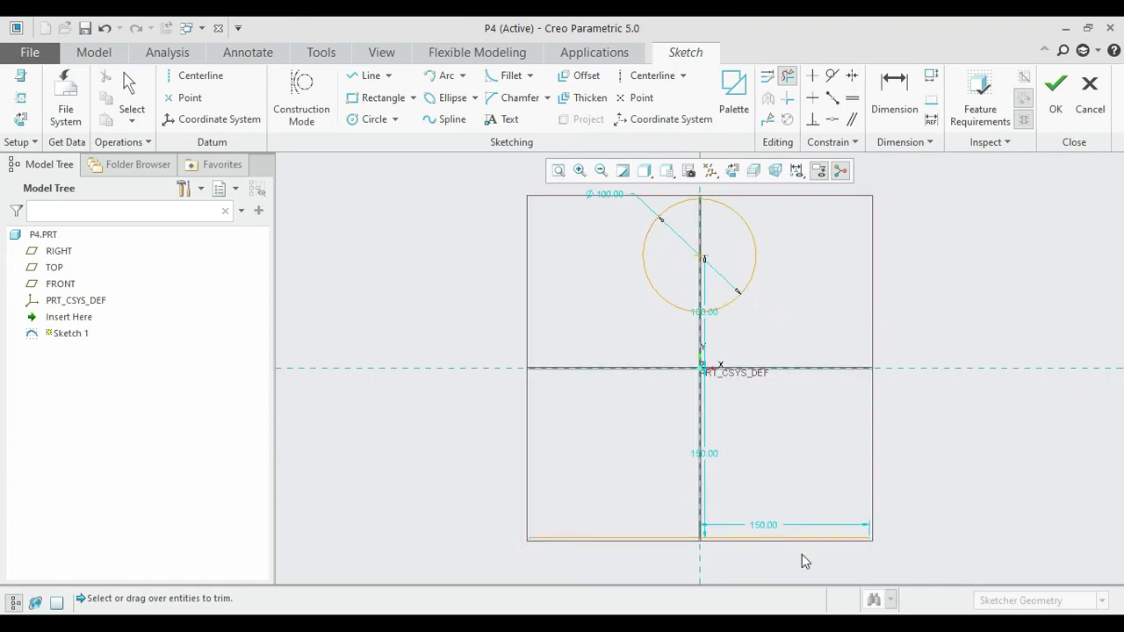
Step: Sketch a line from the left end of the base, tangent to the left side of the circle
click(363, 75)
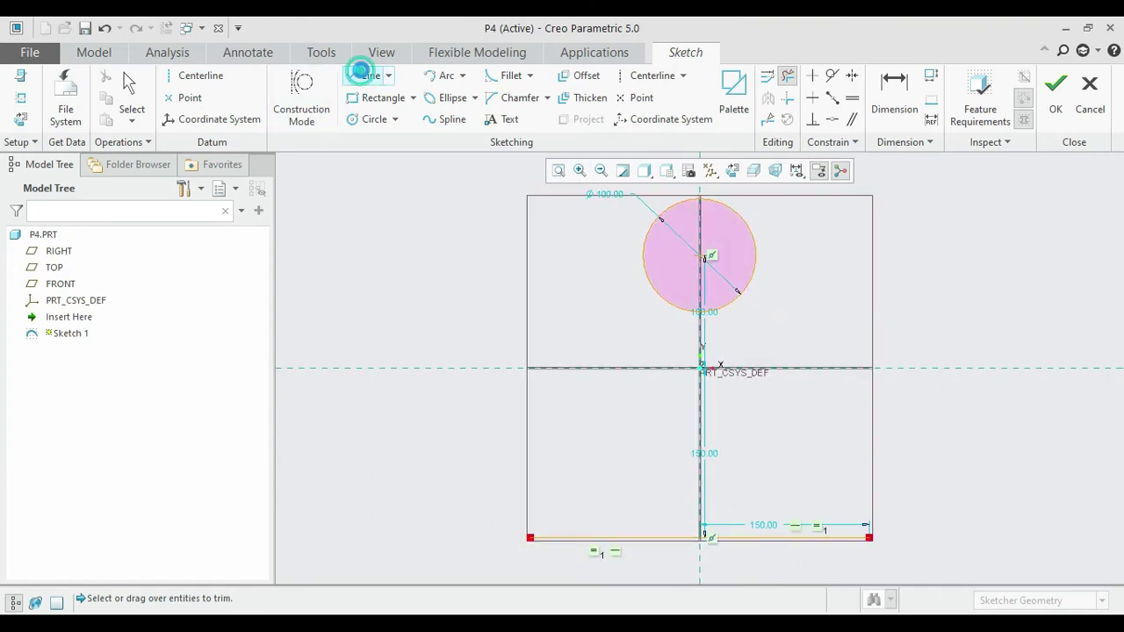
click(529, 537)
click(643, 251)
middle_click(645, 251)
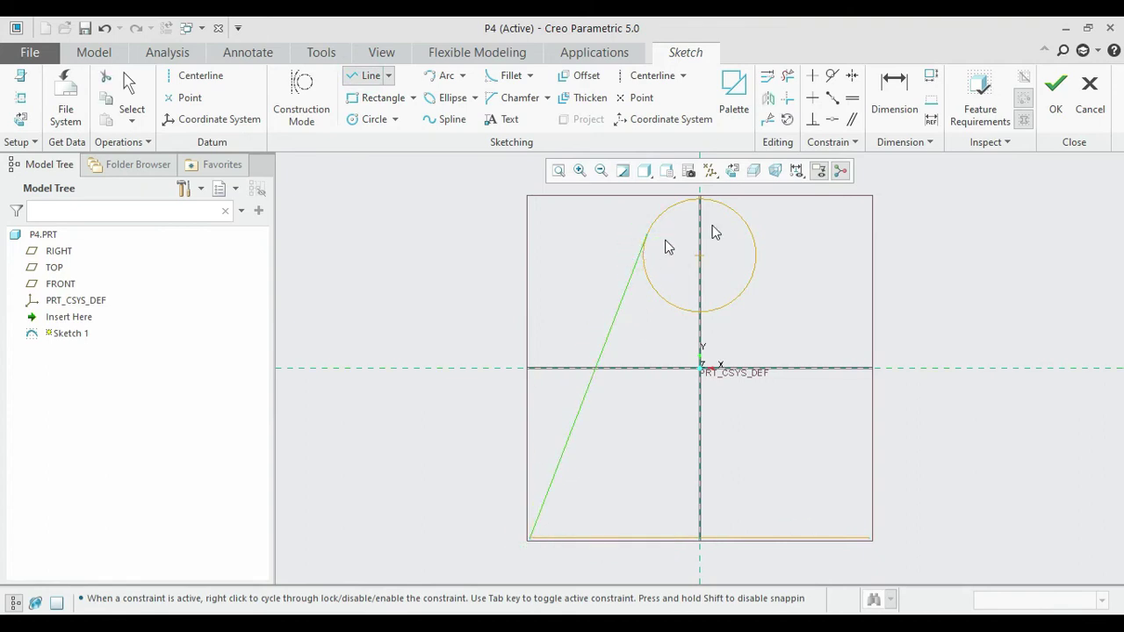
click(871, 538)
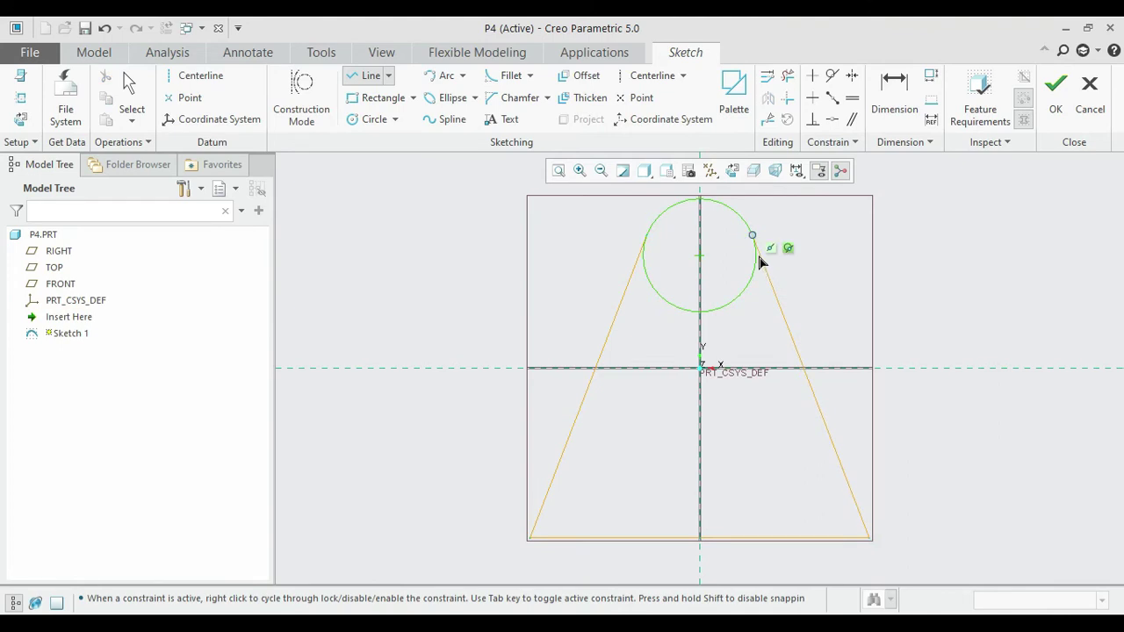
click(759, 258)
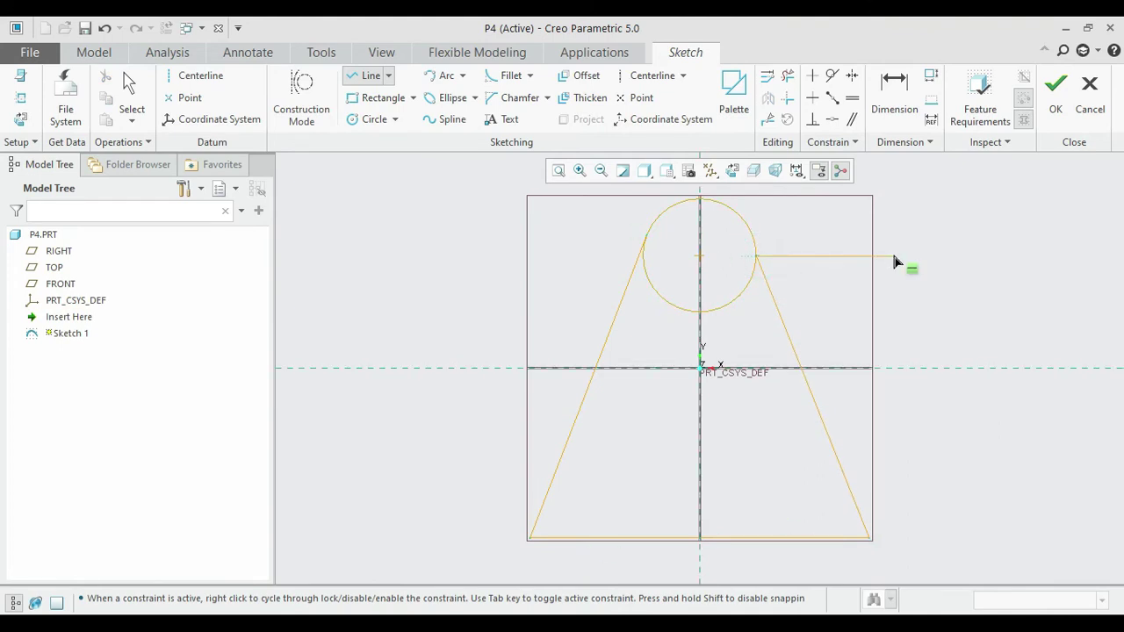
middle_click(894, 258)
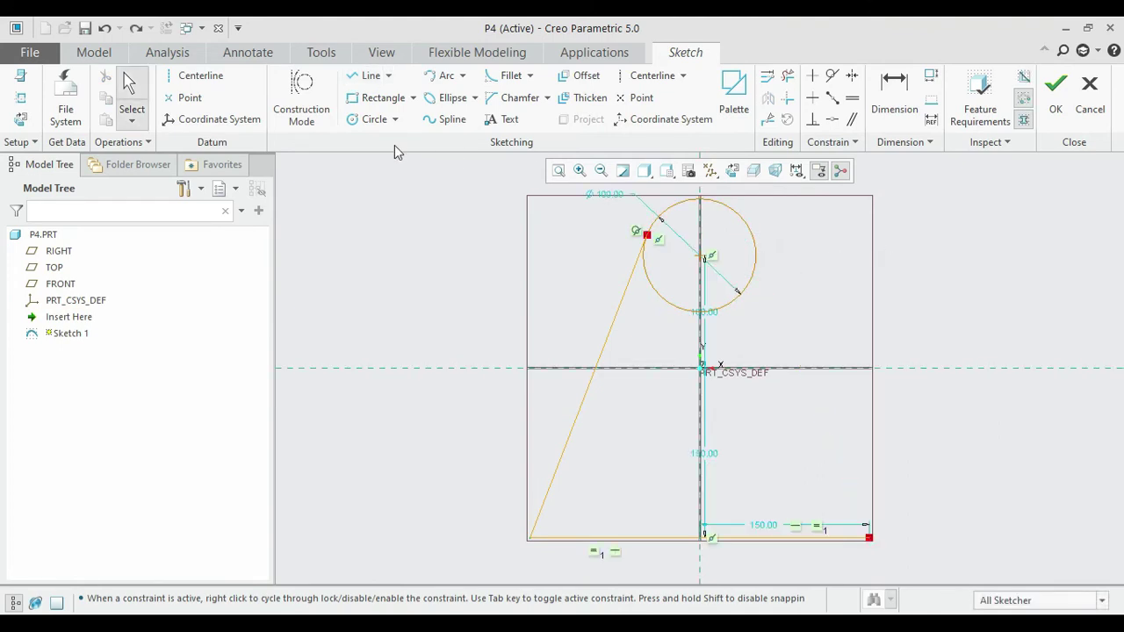
Step: Sketch a line from the right end of the base, tangent to the right side of the circle
click(362, 83)
click(871, 538)
click(758, 243)
middle_click(971, 283)
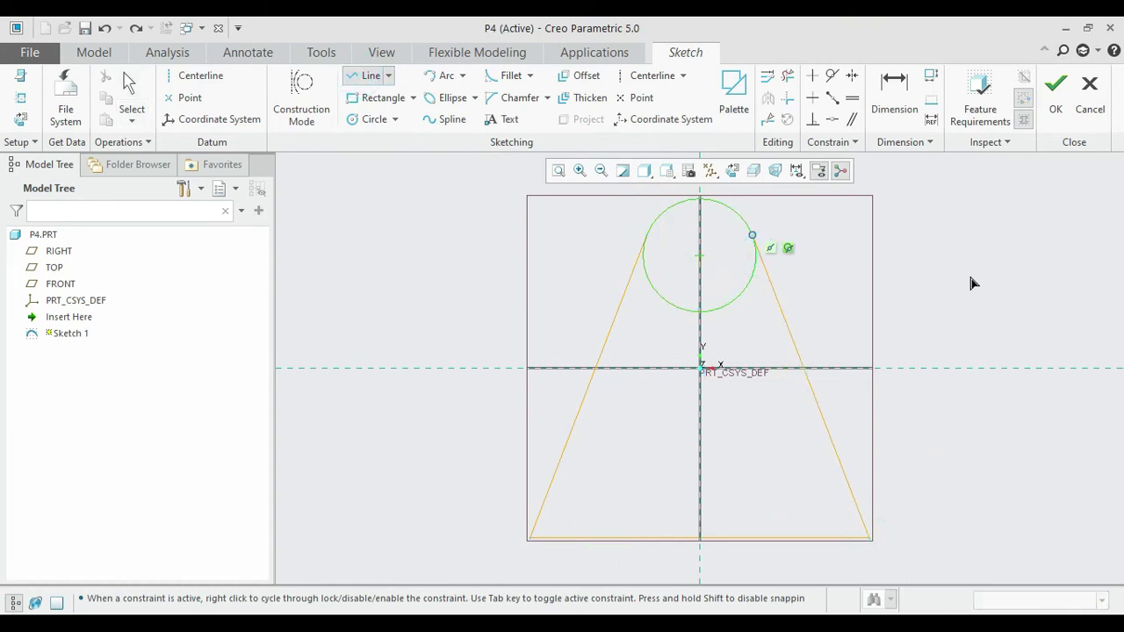
middle_click(972, 283)
Step: Trim the lower part of the circle between the two tangent lines, leaving only the rounded top of the profile
click(787, 75)
mouse_move(677, 268)
mouse_down()
mouse_move(658, 320)
mouse_move(722, 316)
mouse_move(737, 297)
mouse_move(727, 289)
mouse_move(753, 304)
mouse_up()
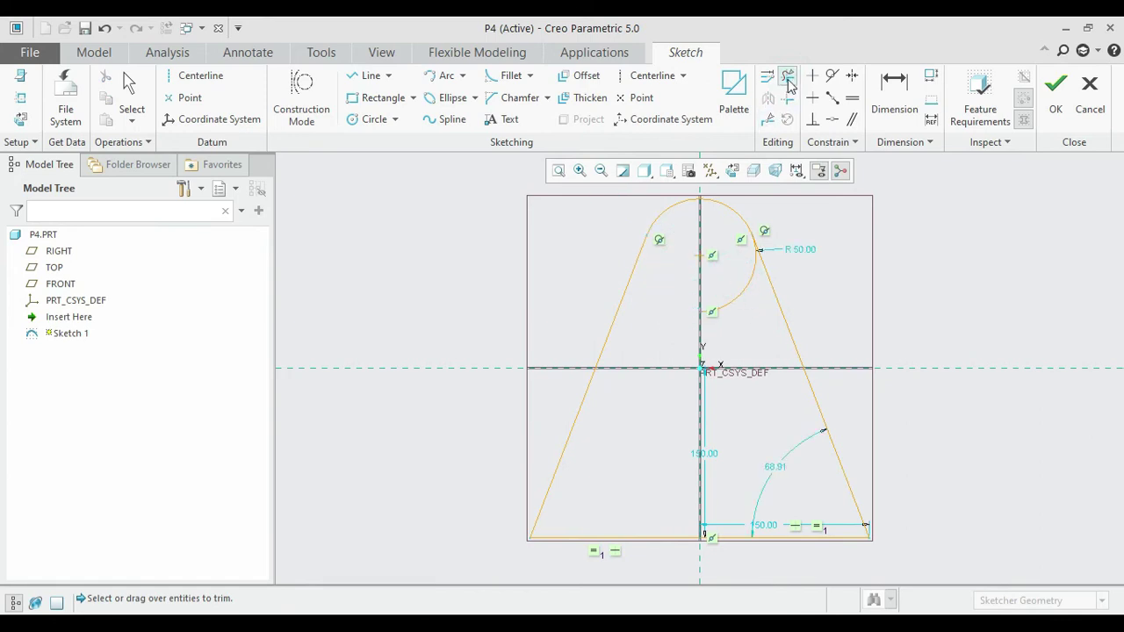
click(732, 260)
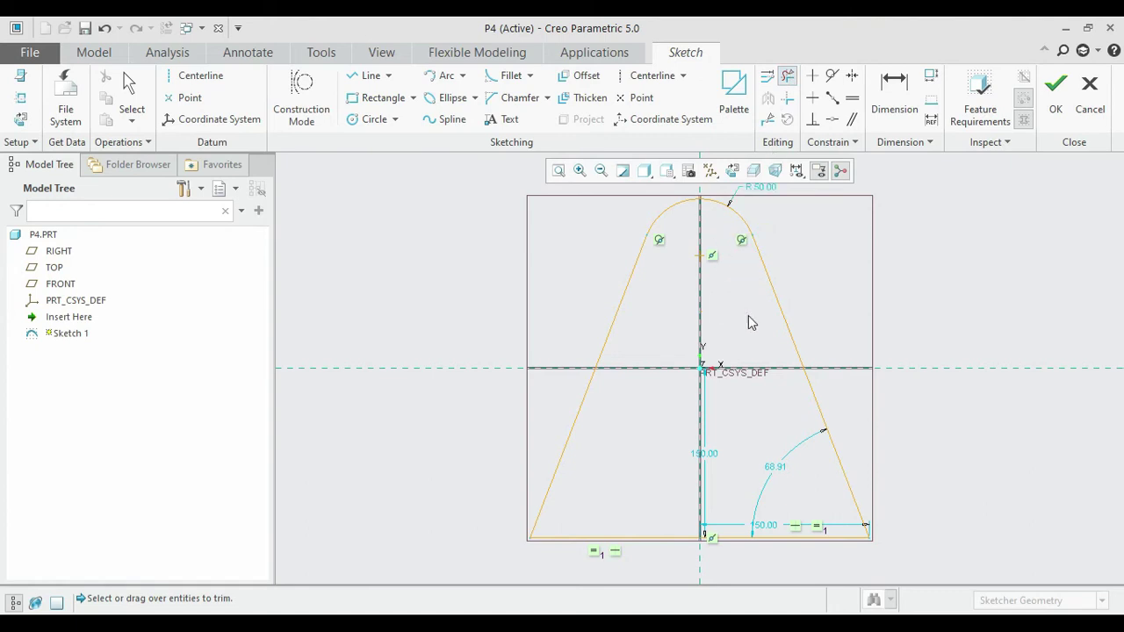
middle_click(841, 282)
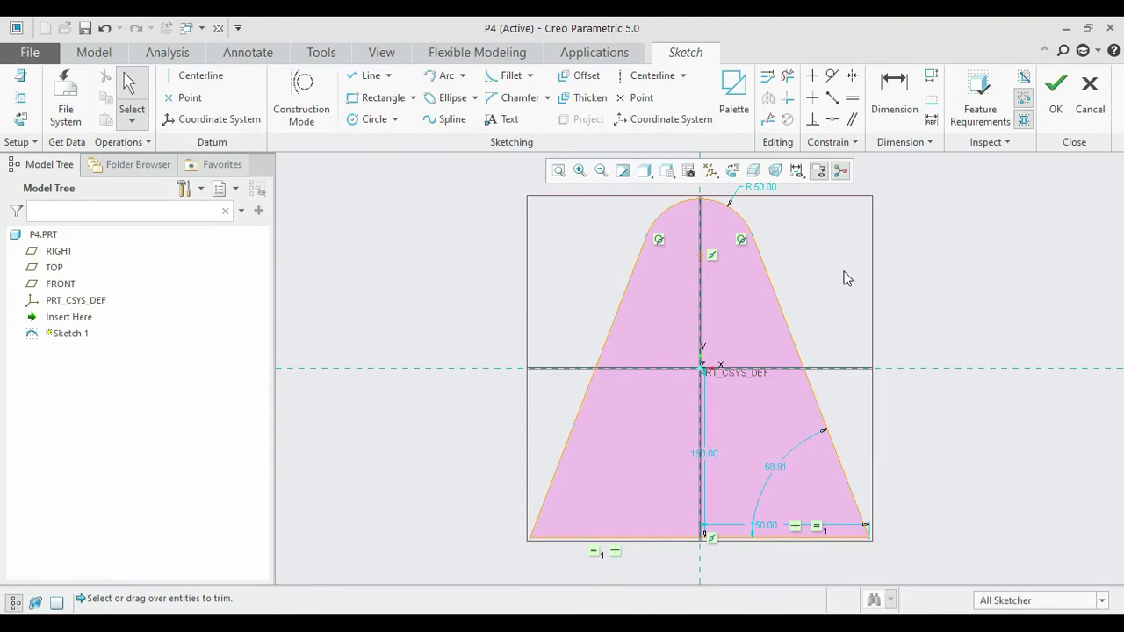
Step: Check the hole on part 4.jpg, sketch a 50 mm diameter circle concentric with the rounded top, and finish the sketch
key(alt+Tab)
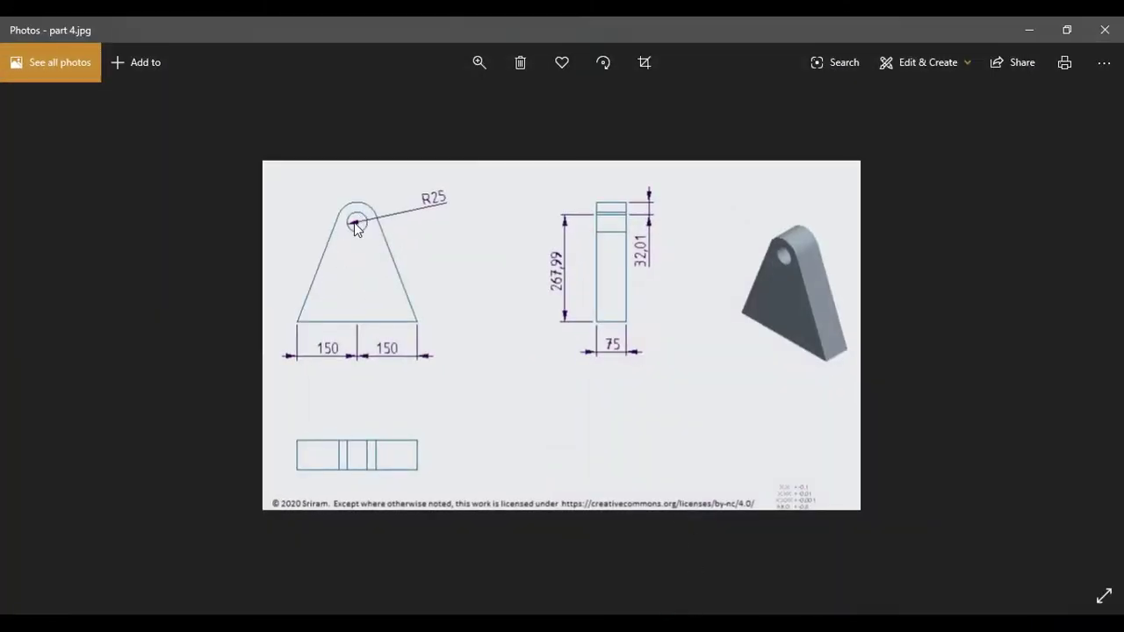
click(1029, 30)
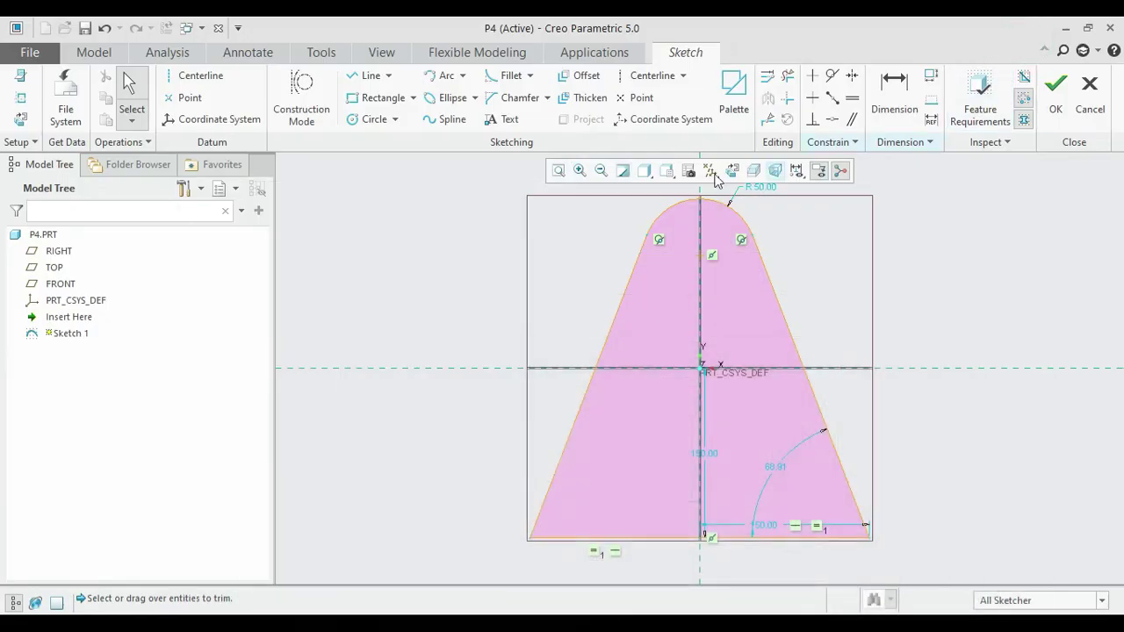
click(369, 123)
click(700, 256)
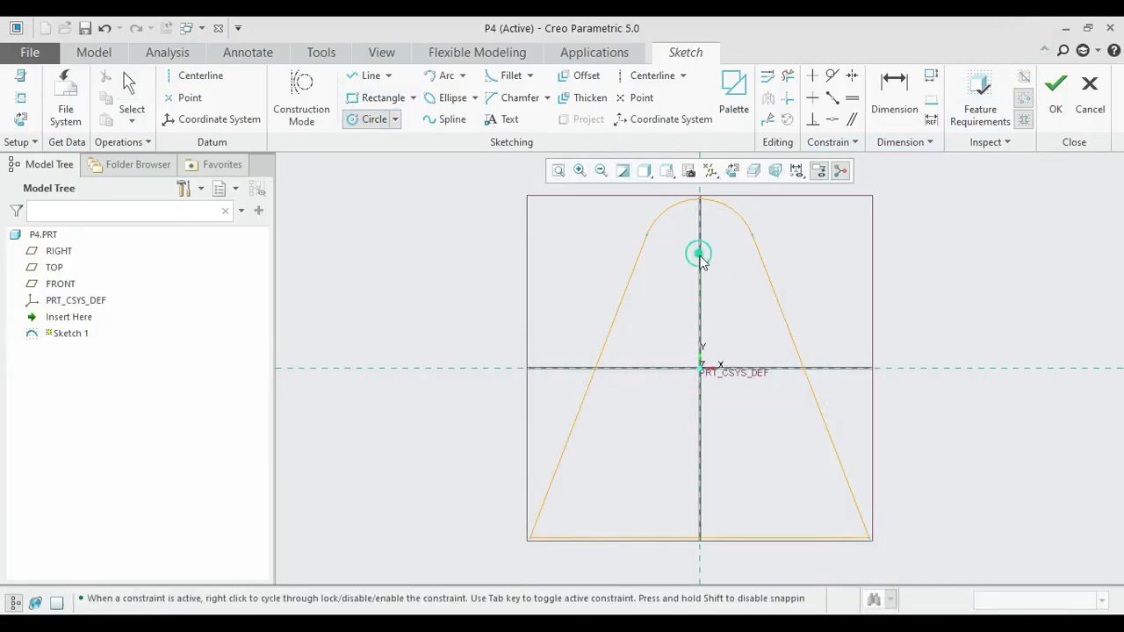
click(717, 283)
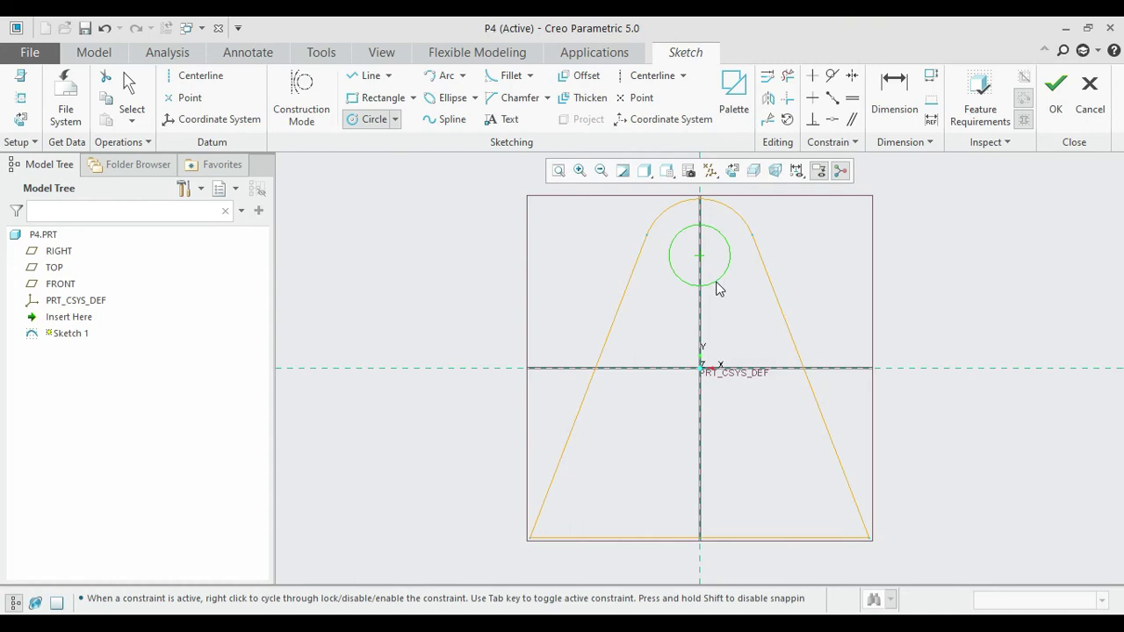
middle_click(716, 281)
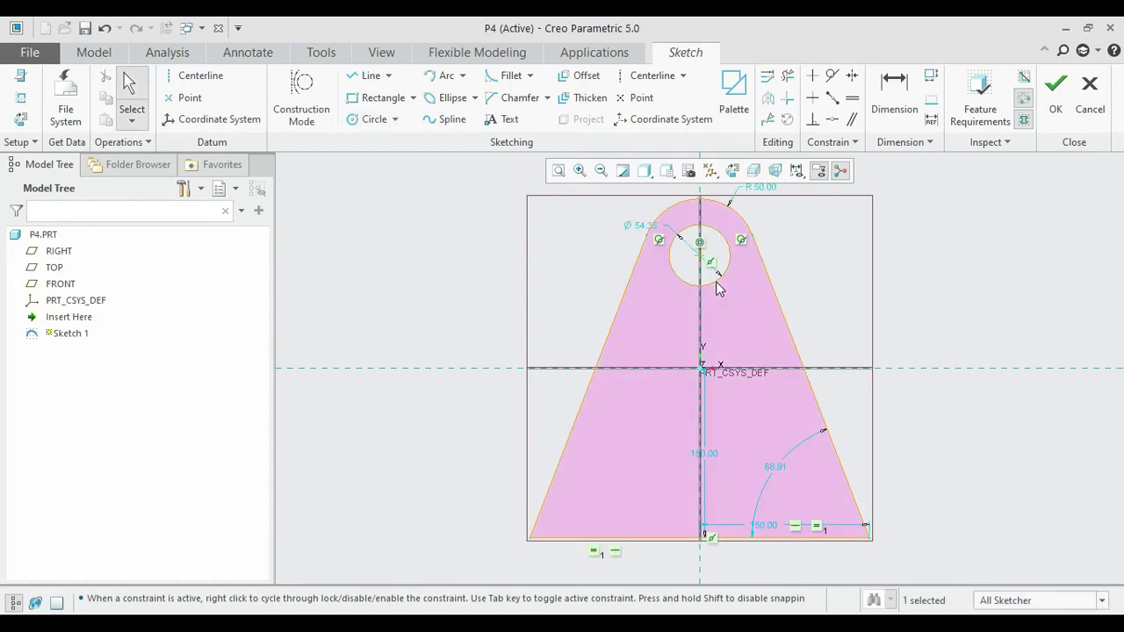
double_click(645, 227)
text(50)
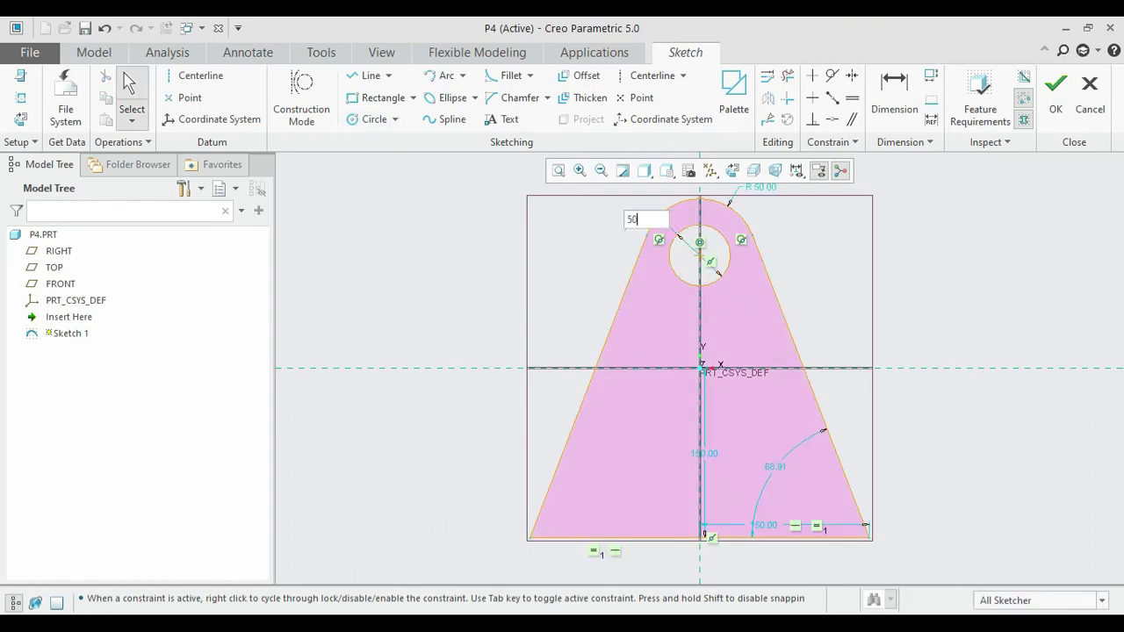
key(Return)
click(1056, 88)
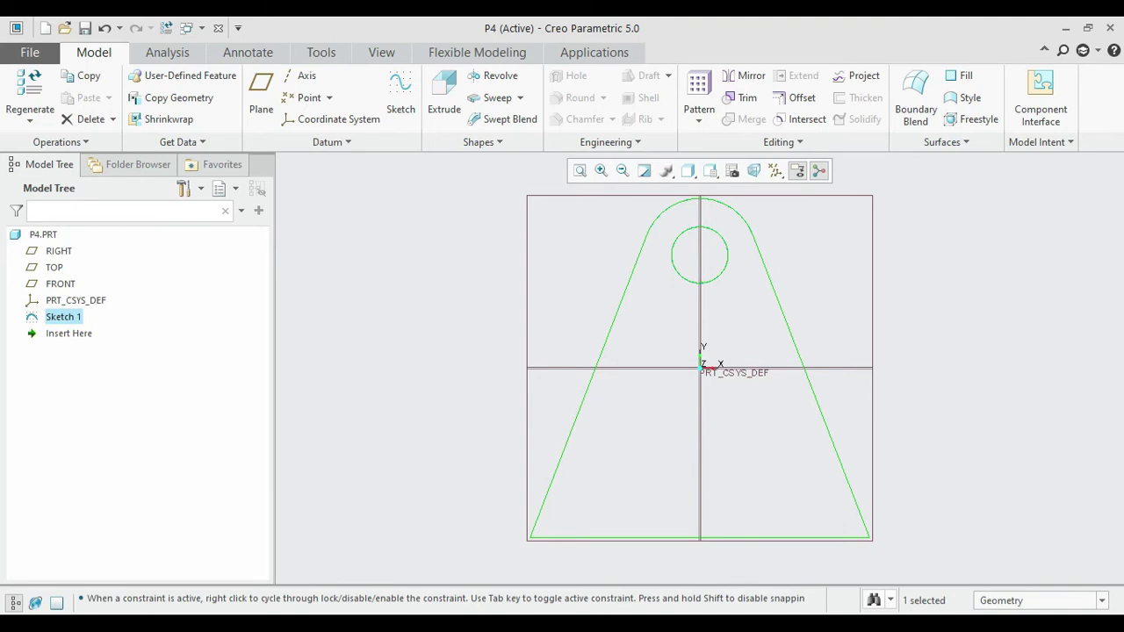
Step: Check the bracket's thickness on part 4.jpg and extrude the sketch 75 mm symmetrically about its plane
key(alt+Tab)
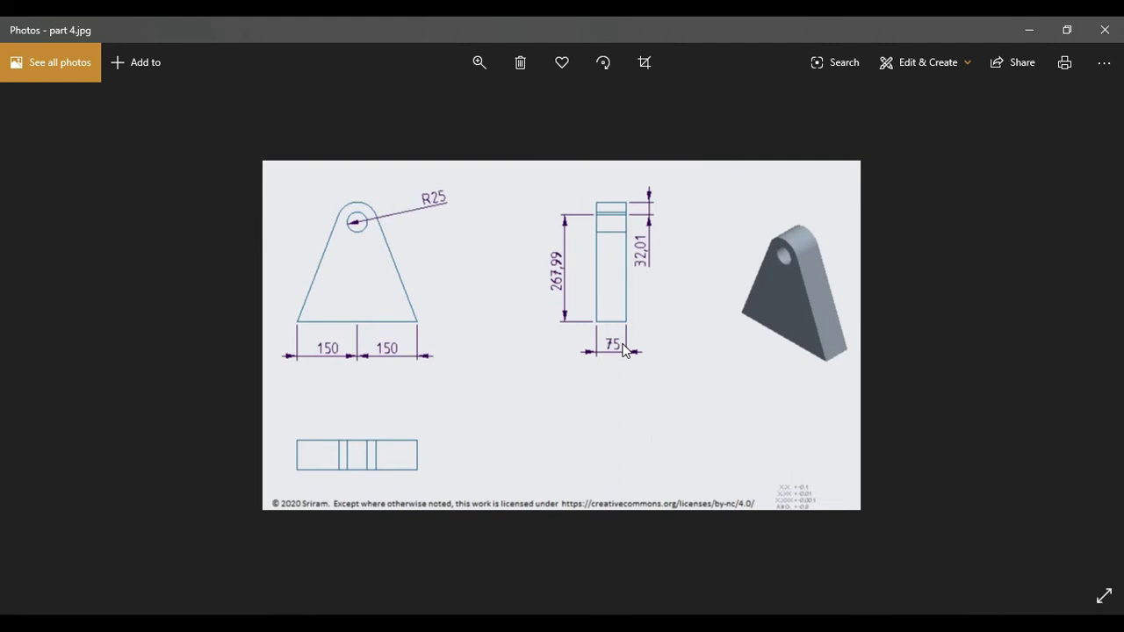
click(1029, 30)
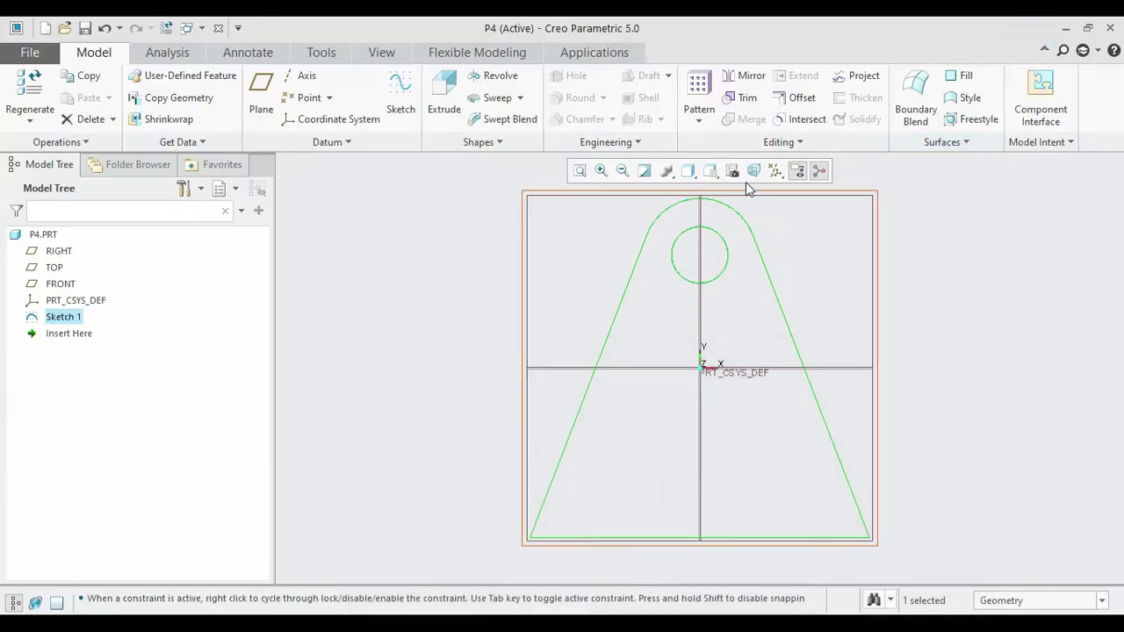
click(459, 113)
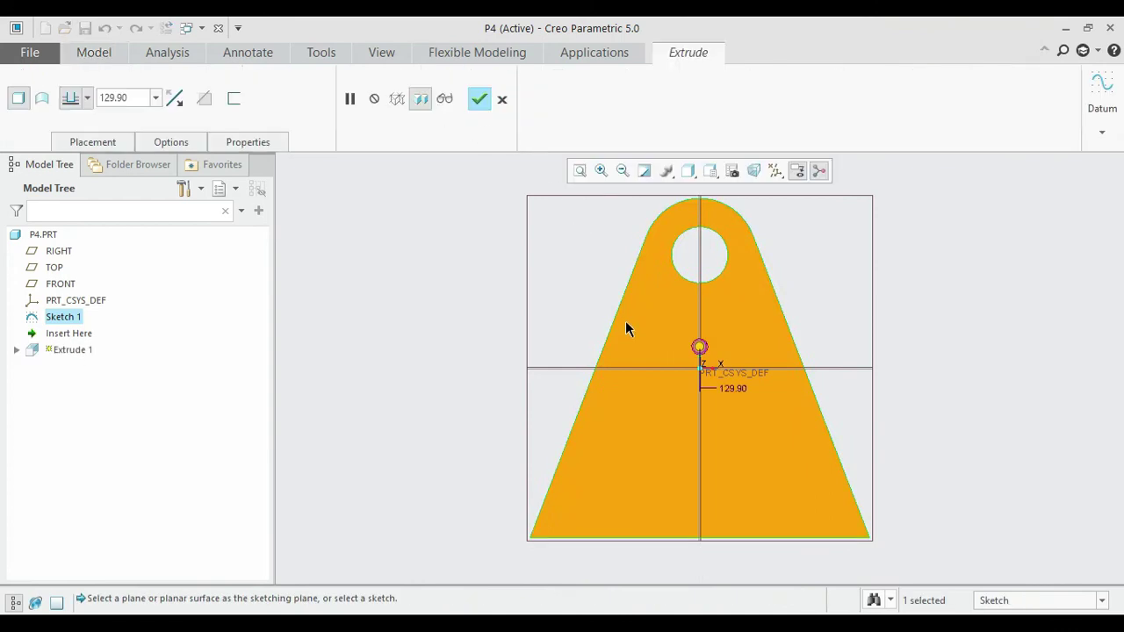
click(87, 99)
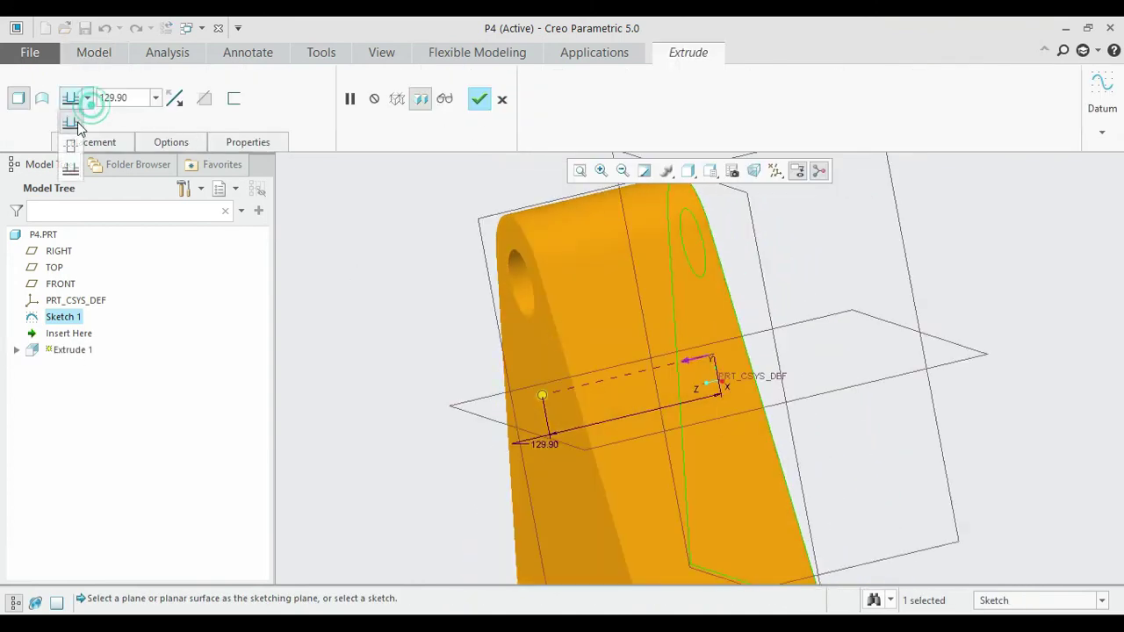
click(70, 145)
click(134, 103)
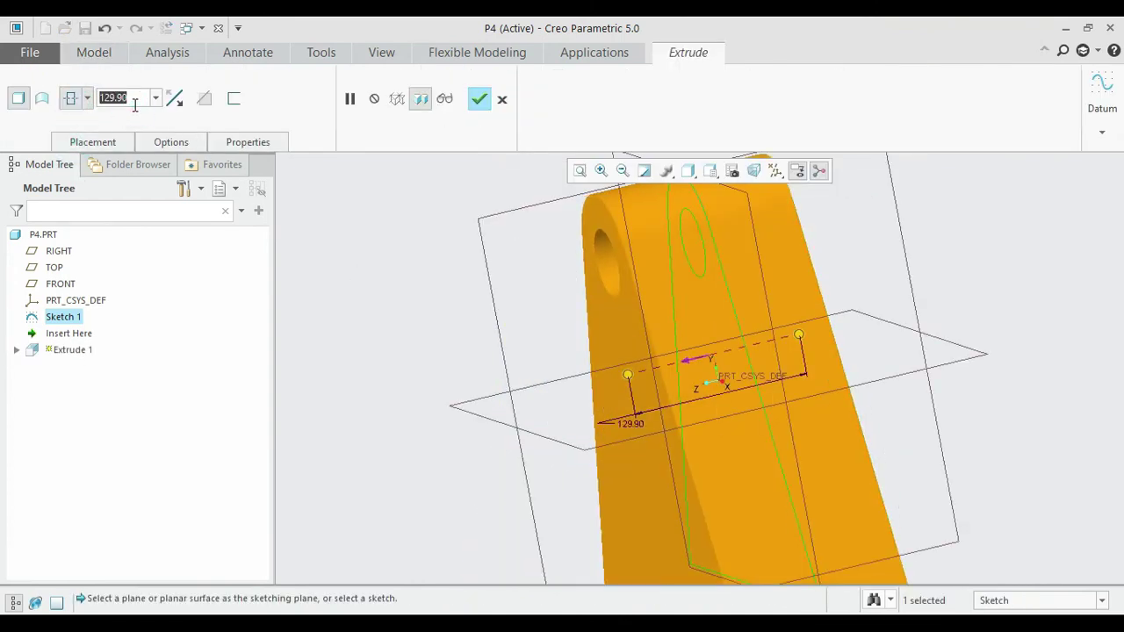
text(75)
key(Return)
middle_drag(394, 317, 515, 389)
middle_drag(484, 353, 461, 335)
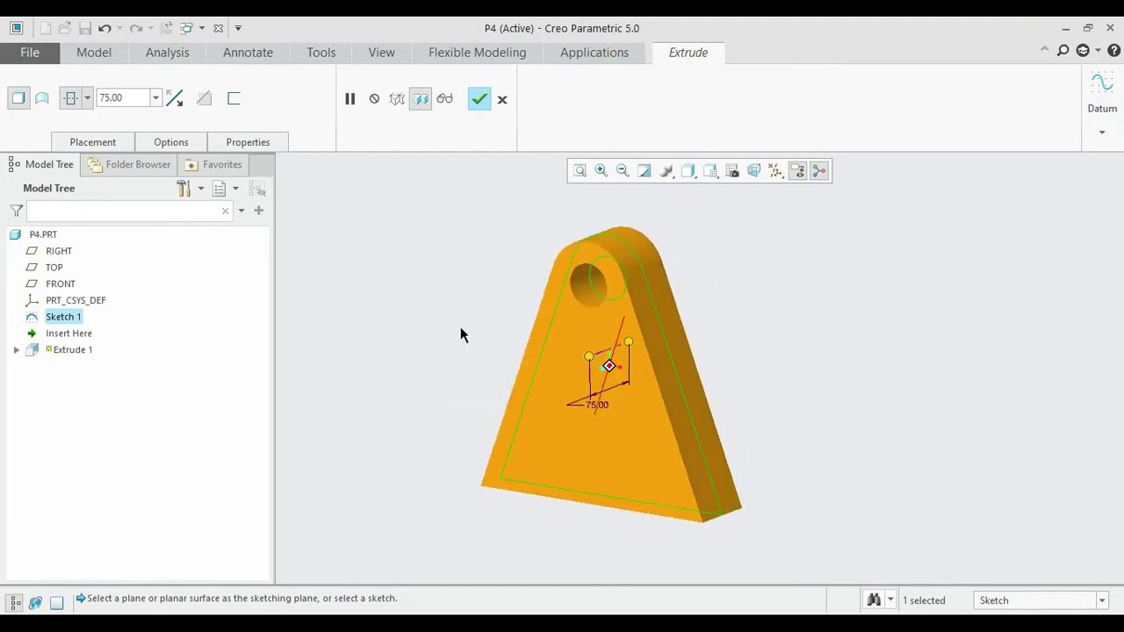
click(482, 102)
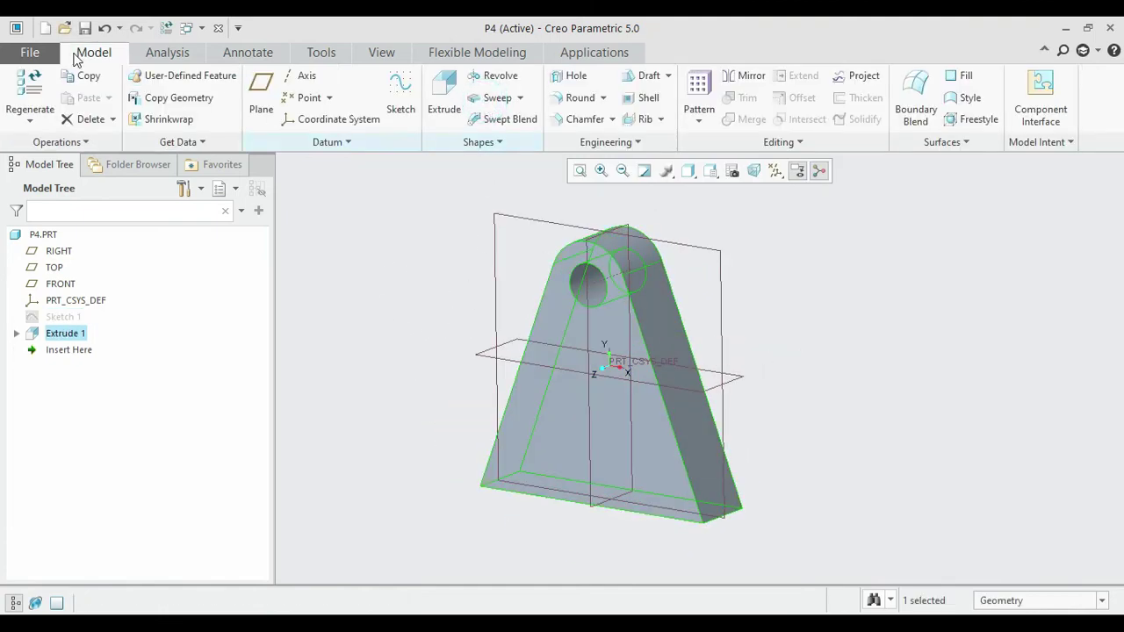
Step: Assign the non-ferrous material Al-Cu_alloy_wrought_HS to the part in the model properties
click(30, 51)
mouse_move(60, 311)
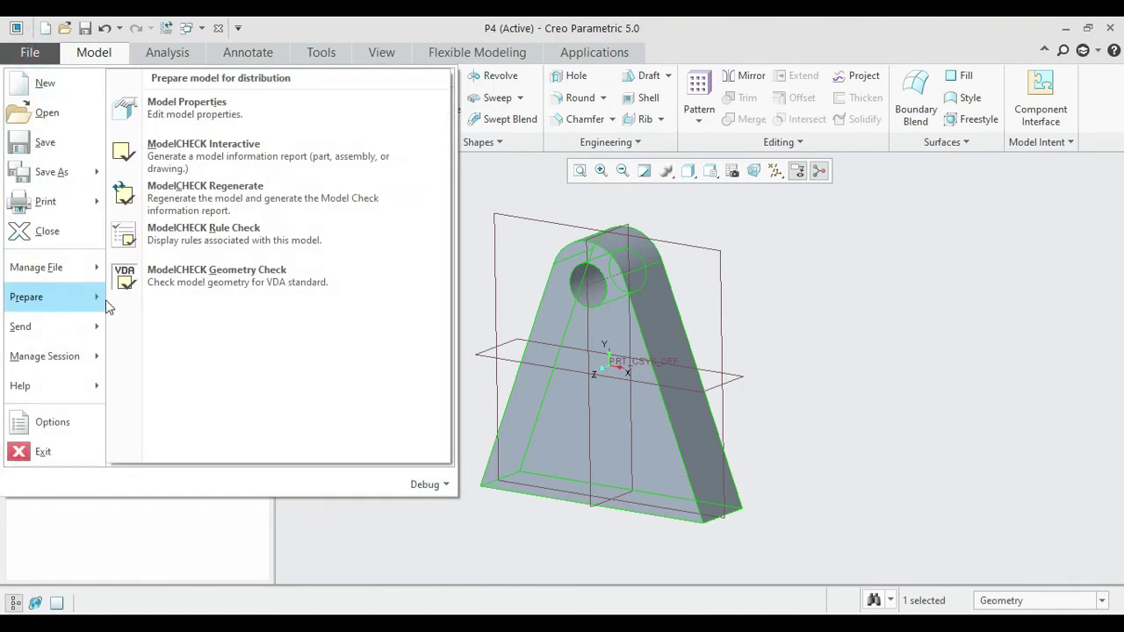
click(228, 119)
click(832, 172)
double_click(501, 180)
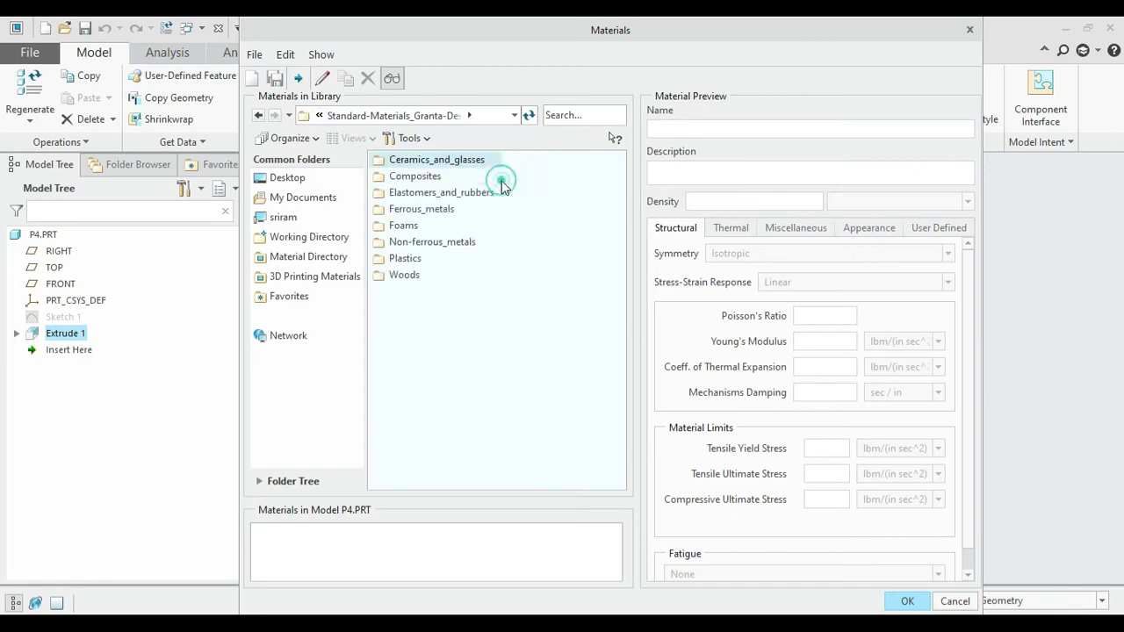
double_click(435, 242)
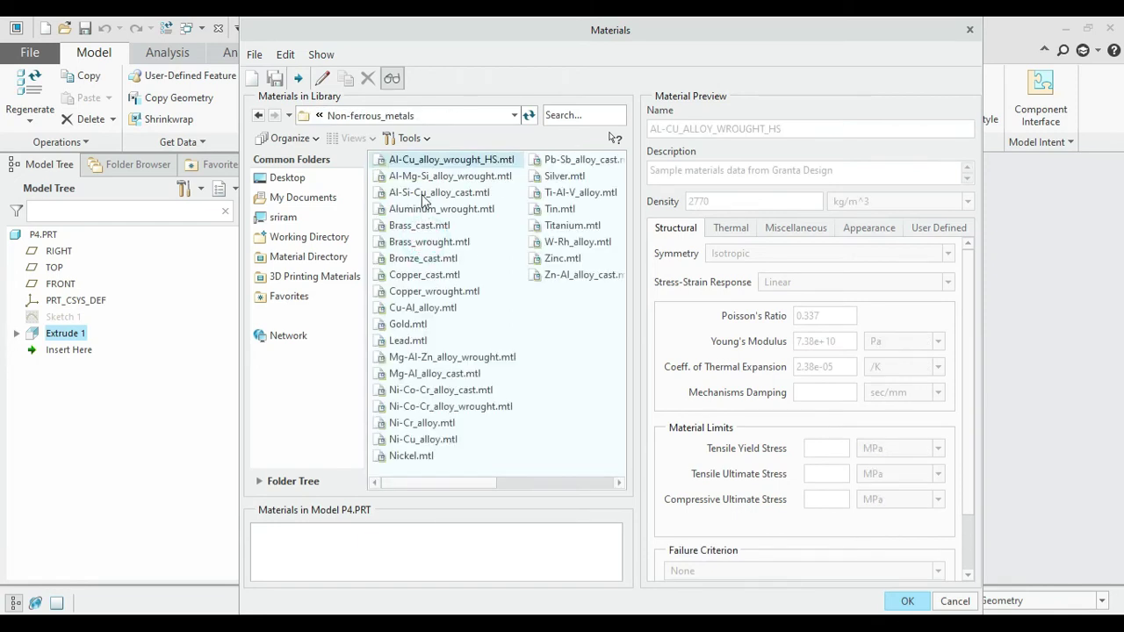
double_click(448, 160)
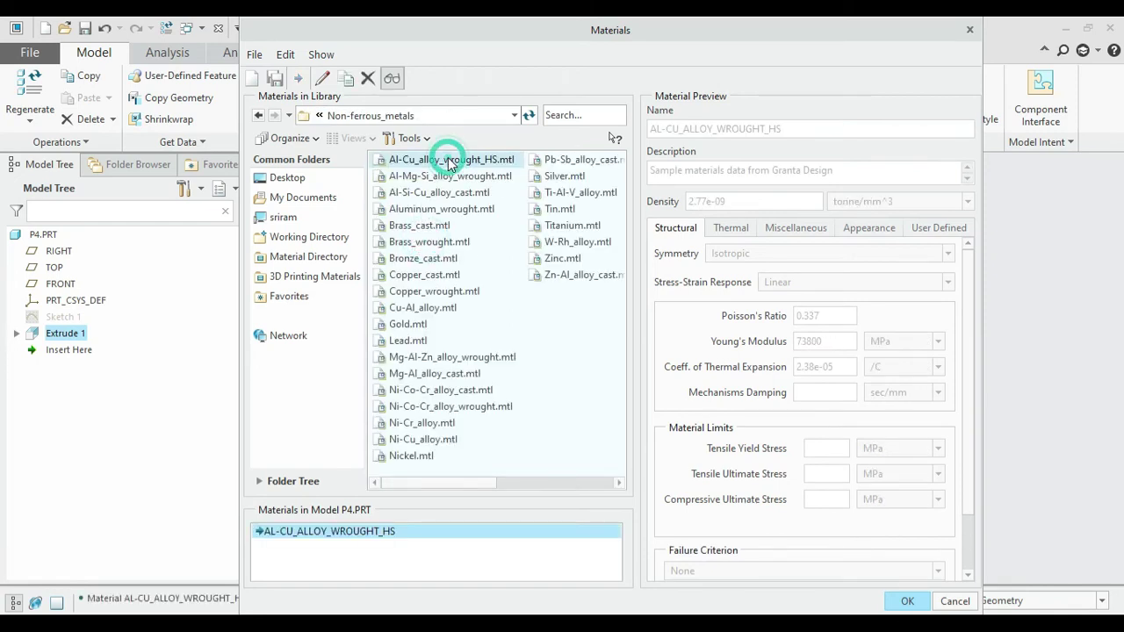
click(905, 604)
click(561, 510)
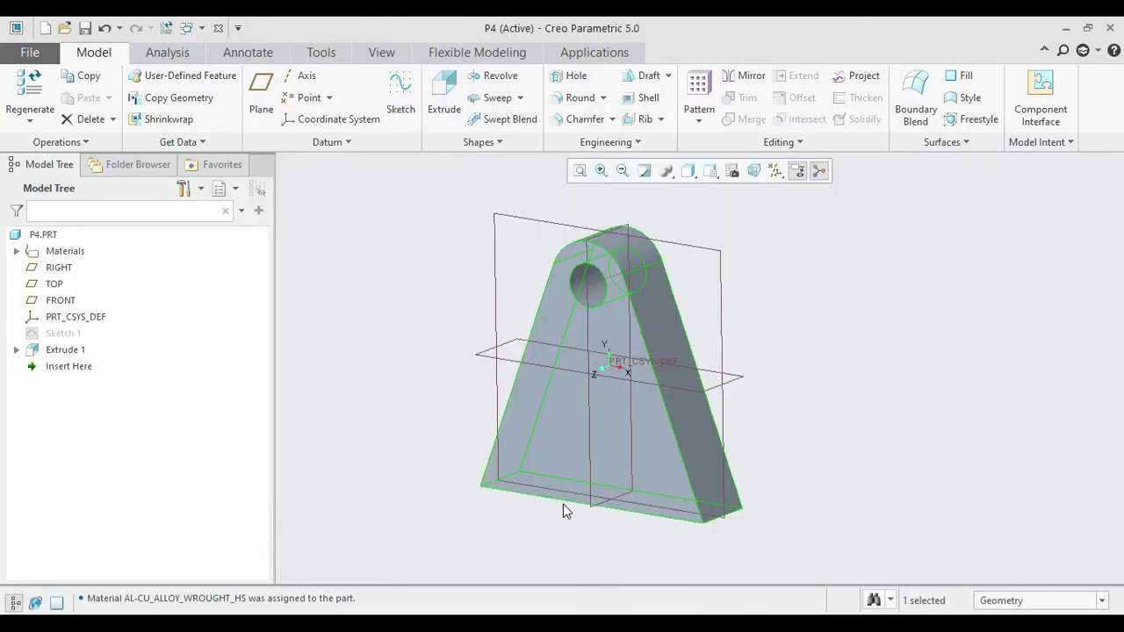
Step: Check the drawing part 5.jpg and create a new solid part named p5 from the mmns_part_solid template
click(471, 422)
mouse_move(439, 381)
middle_down()
mouse_move(498, 401)
mouse_move(454, 404)
mouse_move(427, 375)
mouse_move(404, 396)
mouse_move(495, 404)
mouse_move(442, 413)
mouse_move(453, 390)
mouse_move(419, 381)
mouse_move(454, 395)
mouse_move(444, 396)
middle_up()
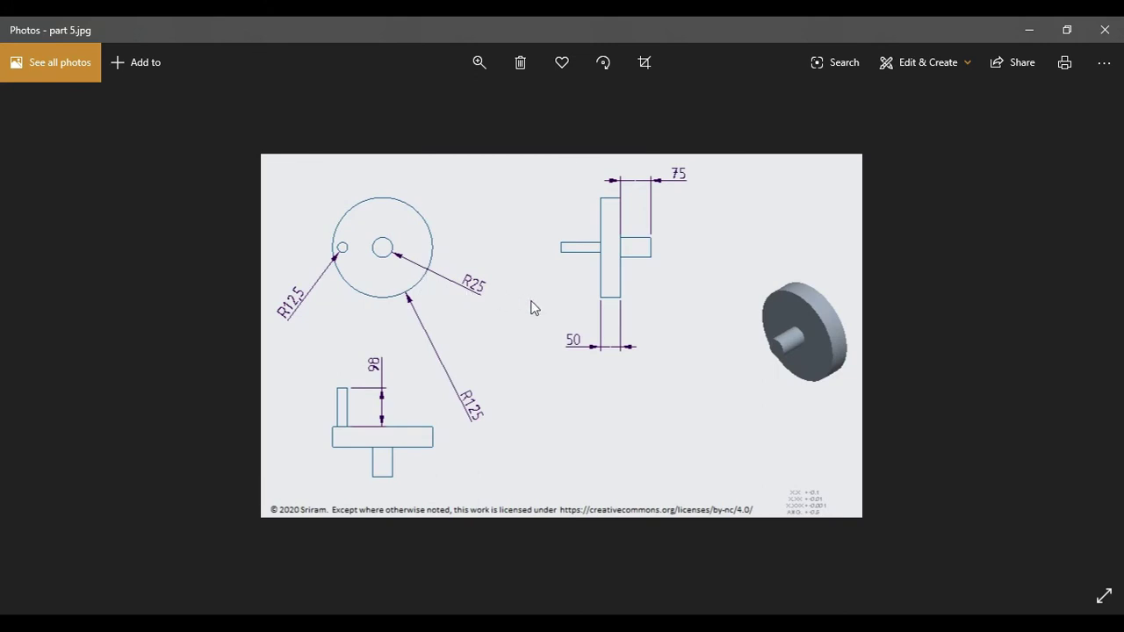
click(1034, 28)
text(p5)
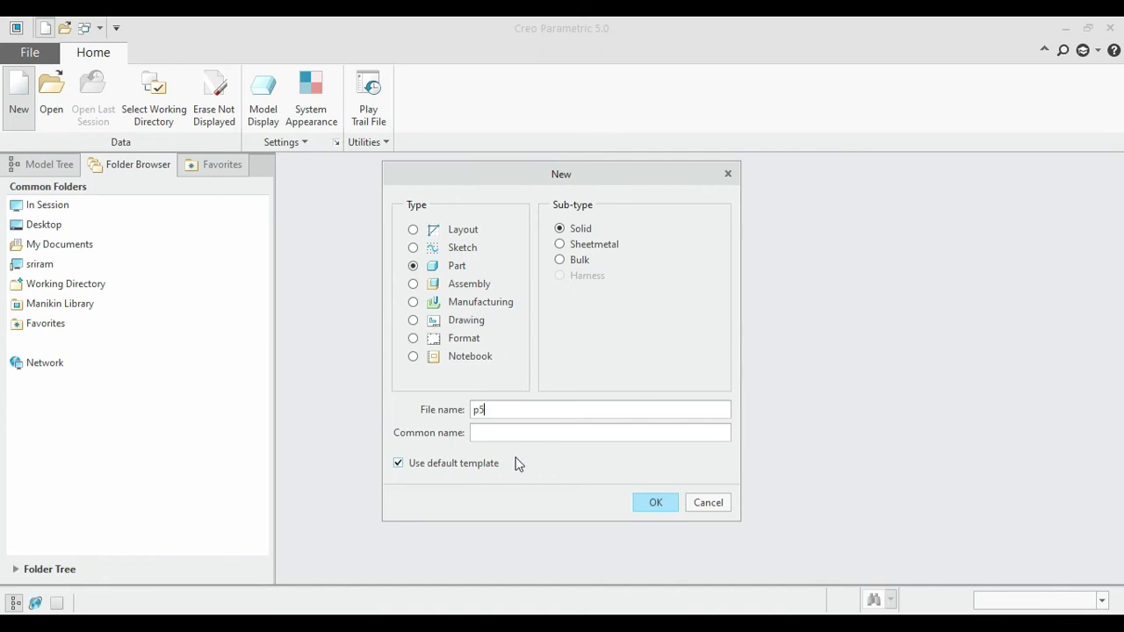
click(485, 466)
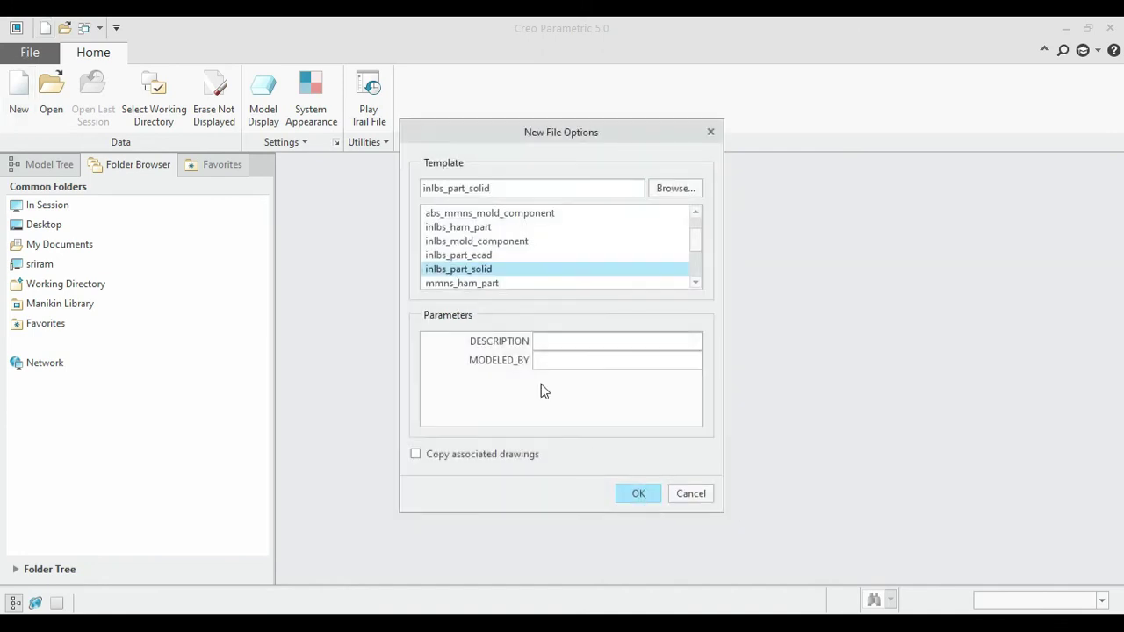
scroll(499, 249, down, 2)
click(500, 241)
double_click(500, 241)
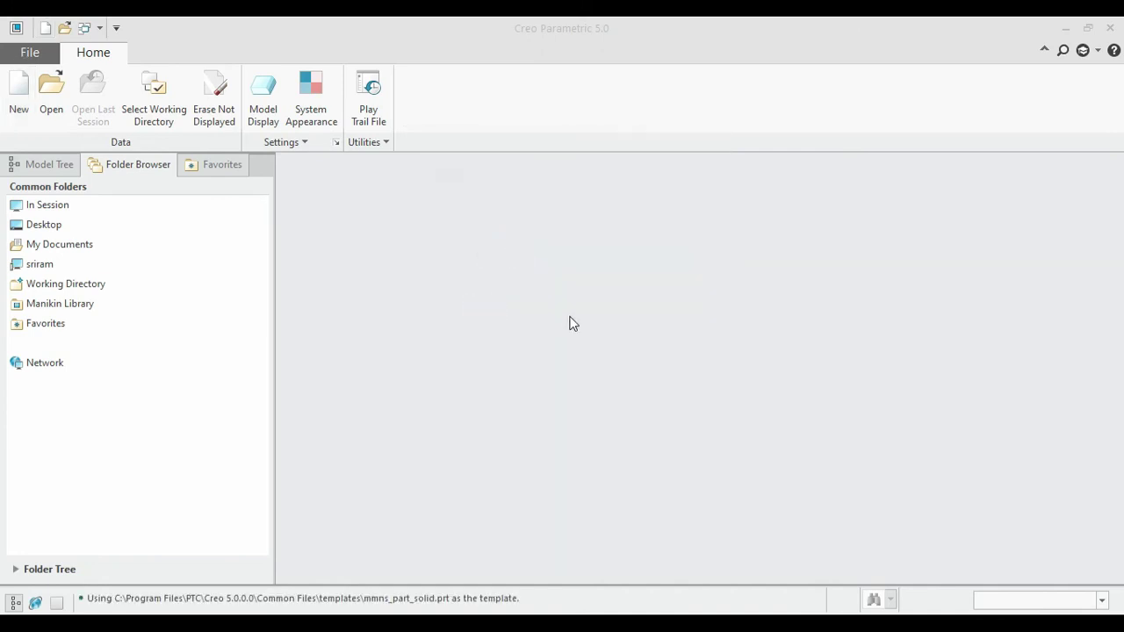
Step: Assign the ferrous material Cast_iron_gray to the part in the model properties
click(19, 55)
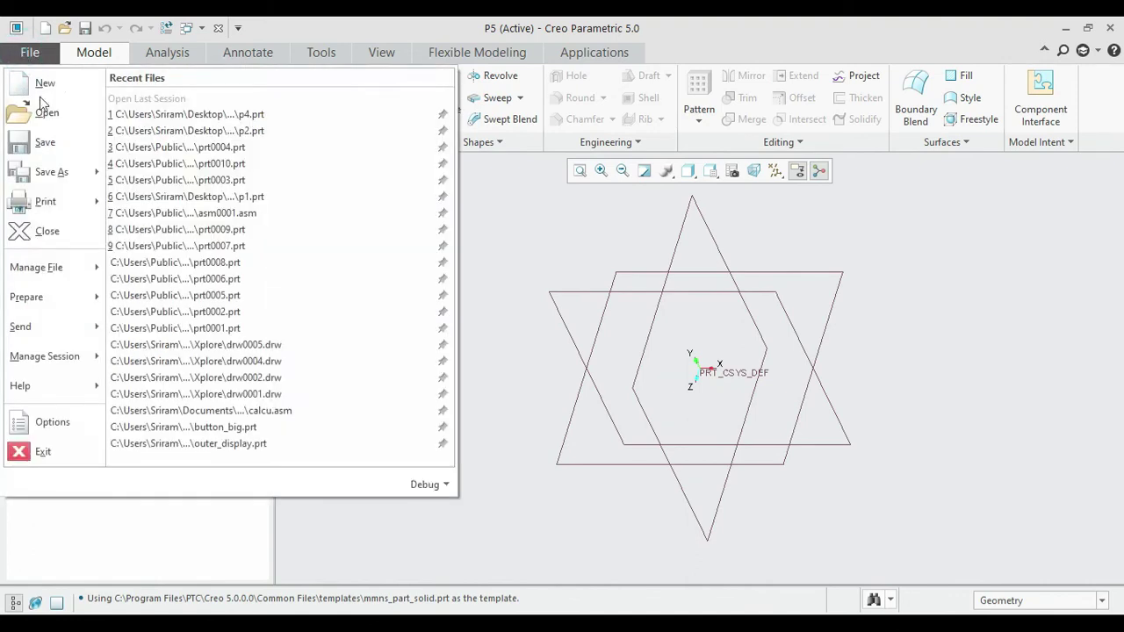
mouse_move(51, 300)
click(238, 119)
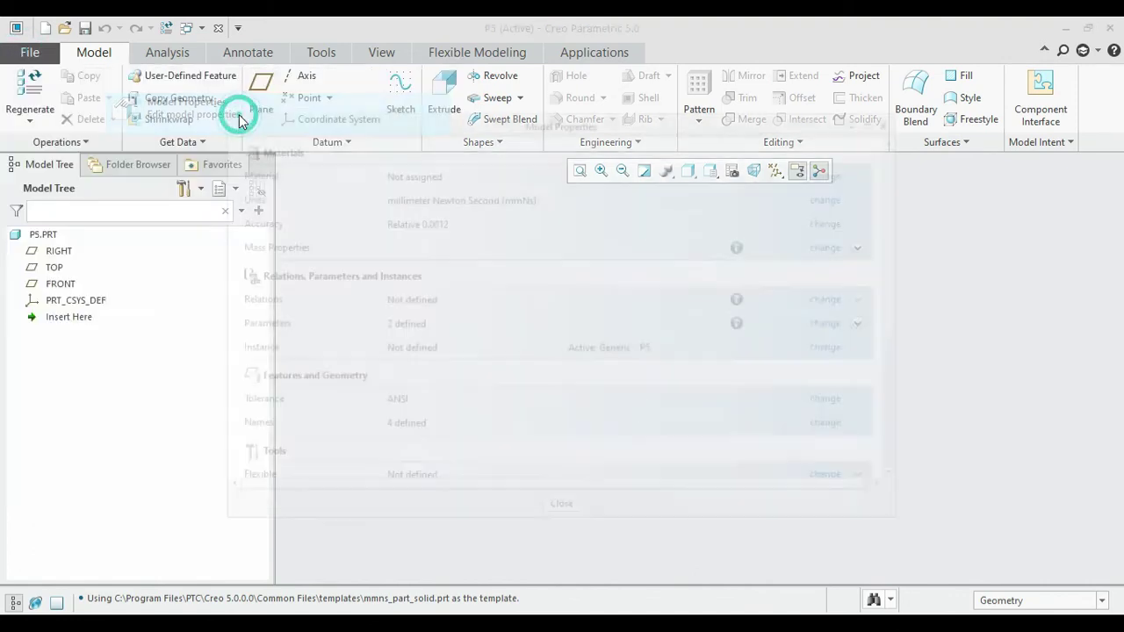
click(834, 171)
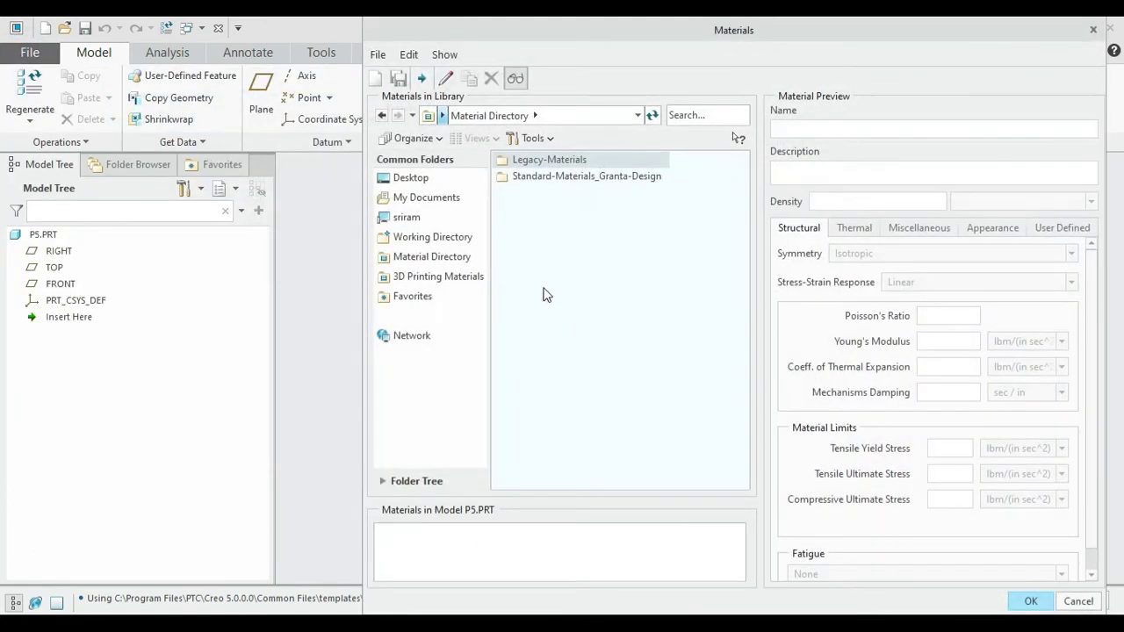
double_click(580, 178)
double_click(544, 210)
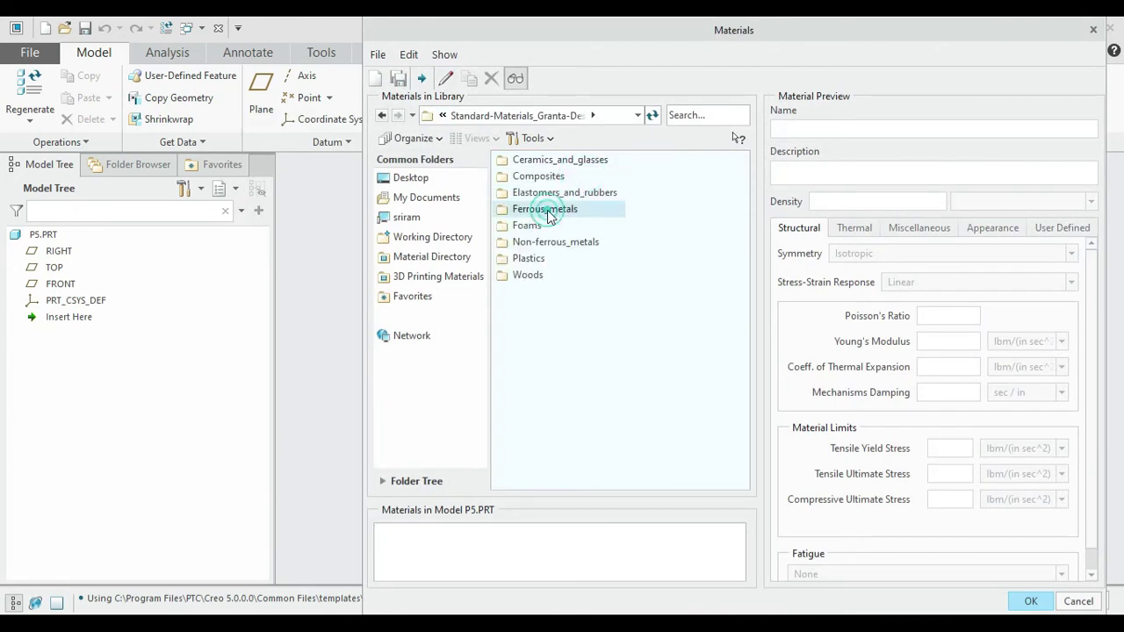
double_click(553, 176)
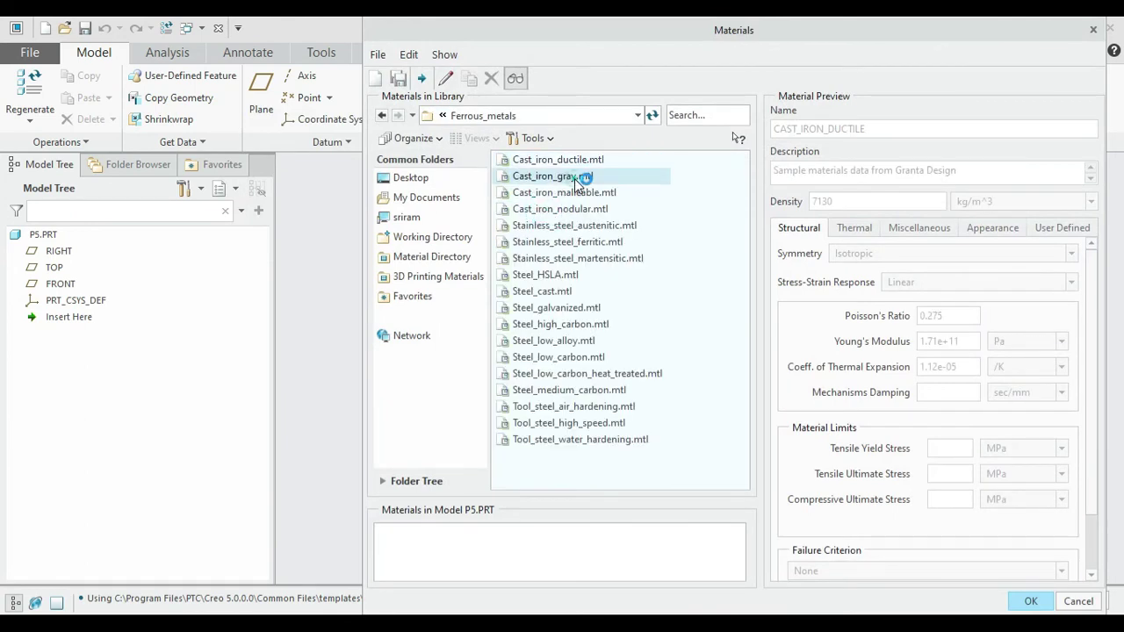
click(1031, 602)
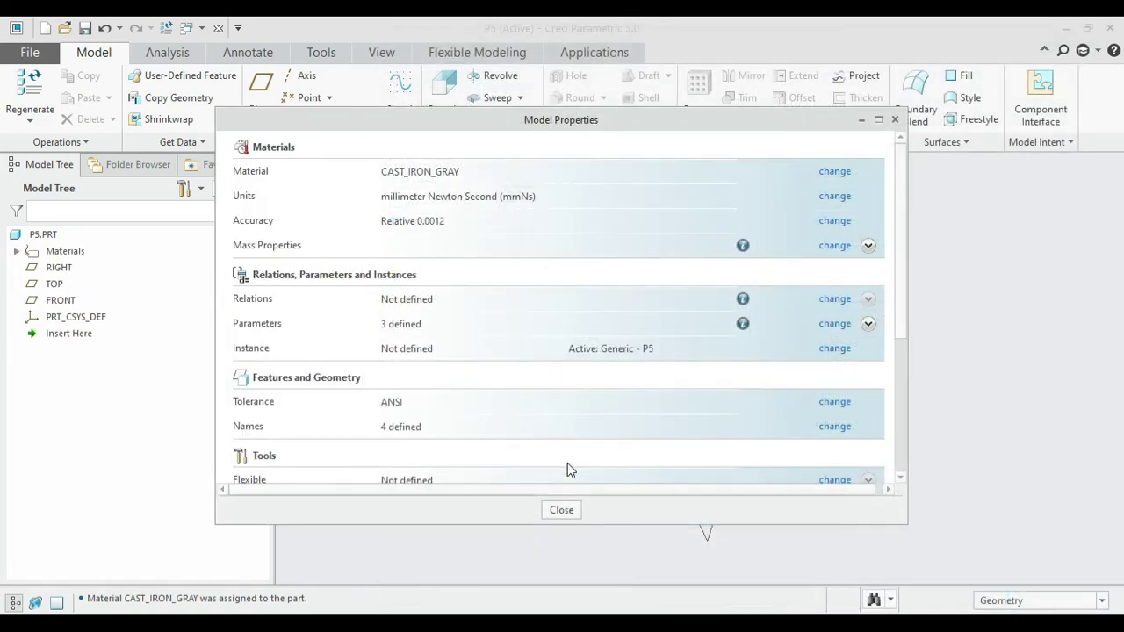
click(561, 511)
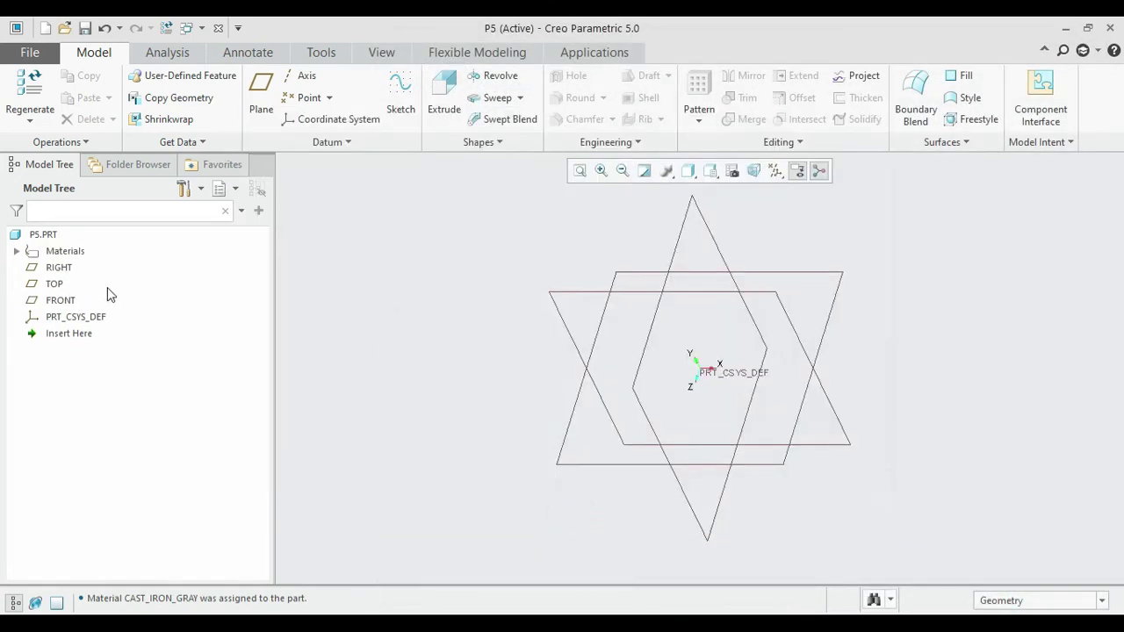
Step: Start a sketch on the FRONT plane and draw a circle about 276 mm in diameter centred on the origin
click(52, 301)
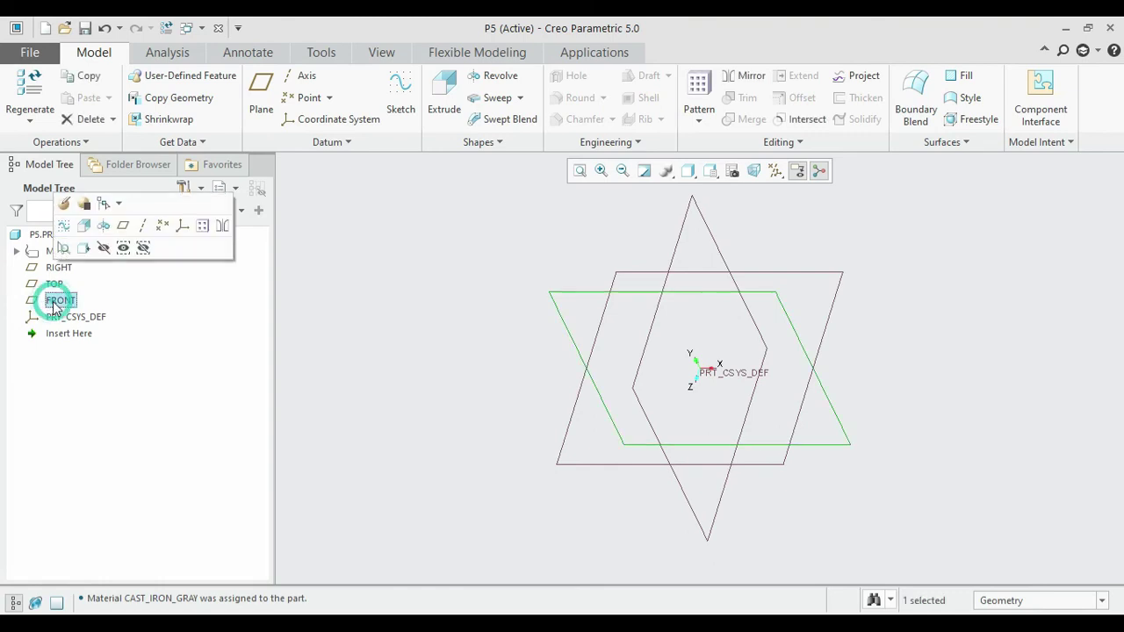
click(398, 101)
click(733, 170)
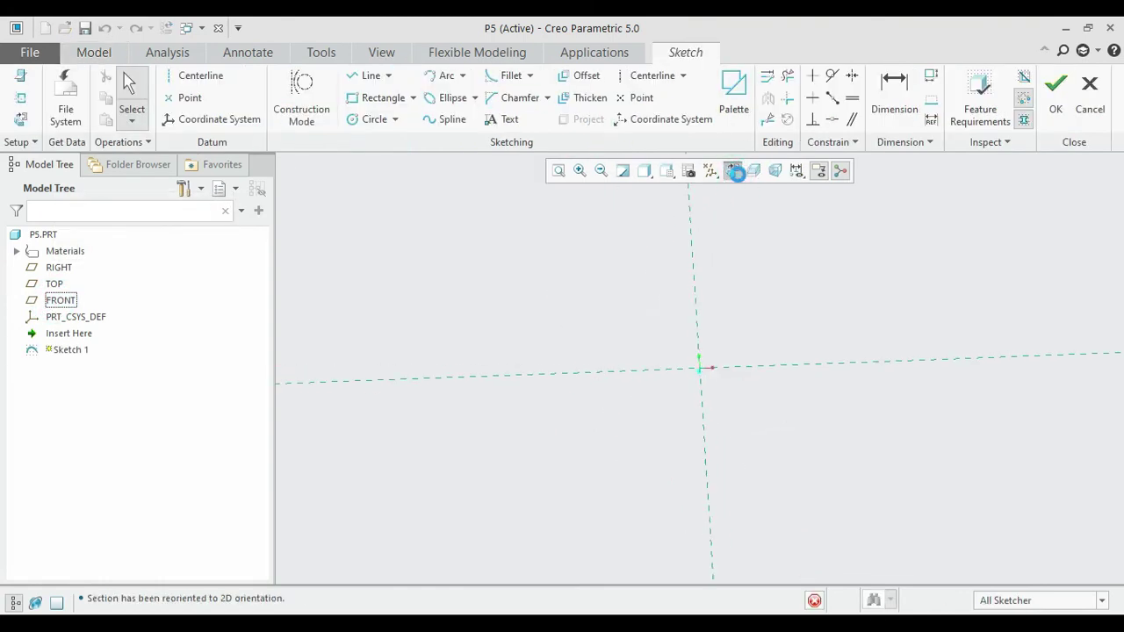
click(373, 121)
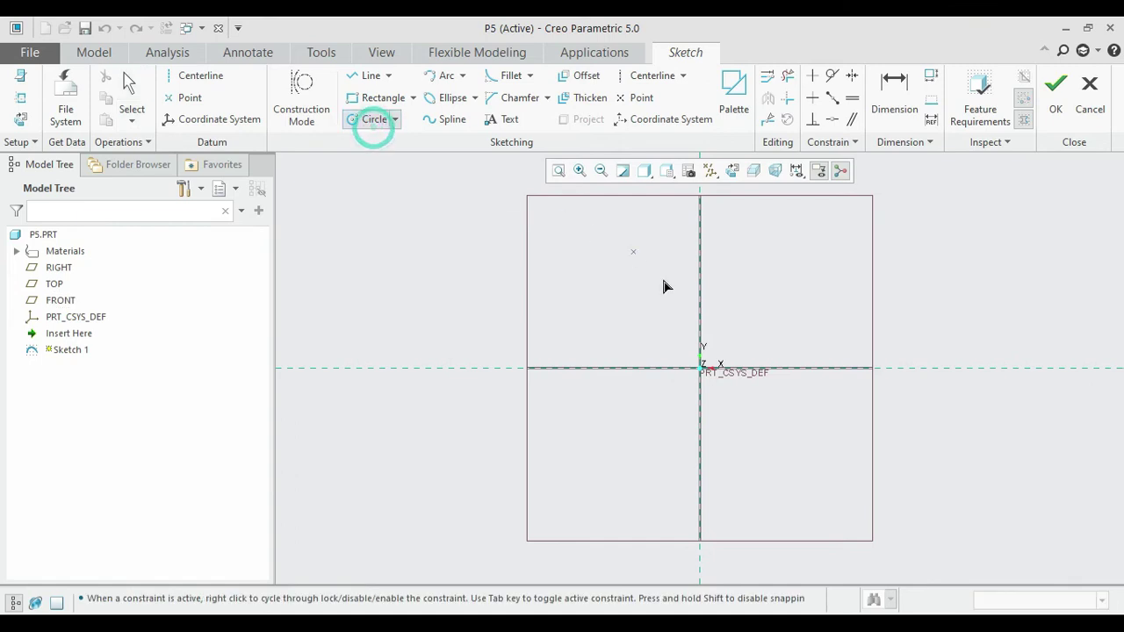
click(702, 367)
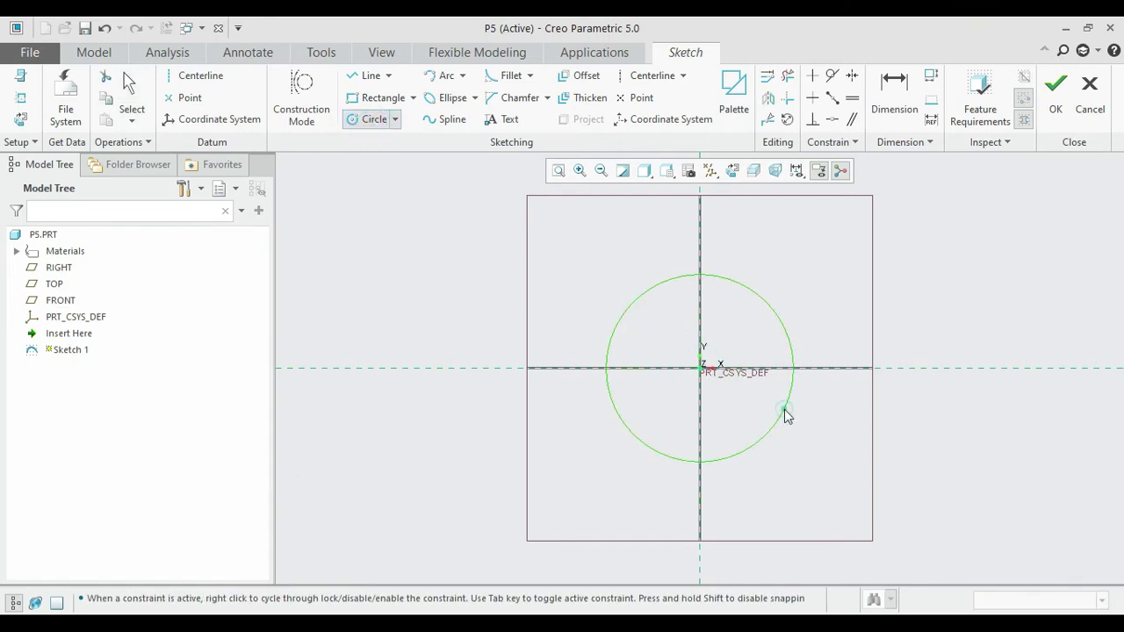
click(784, 408)
middle_click(784, 408)
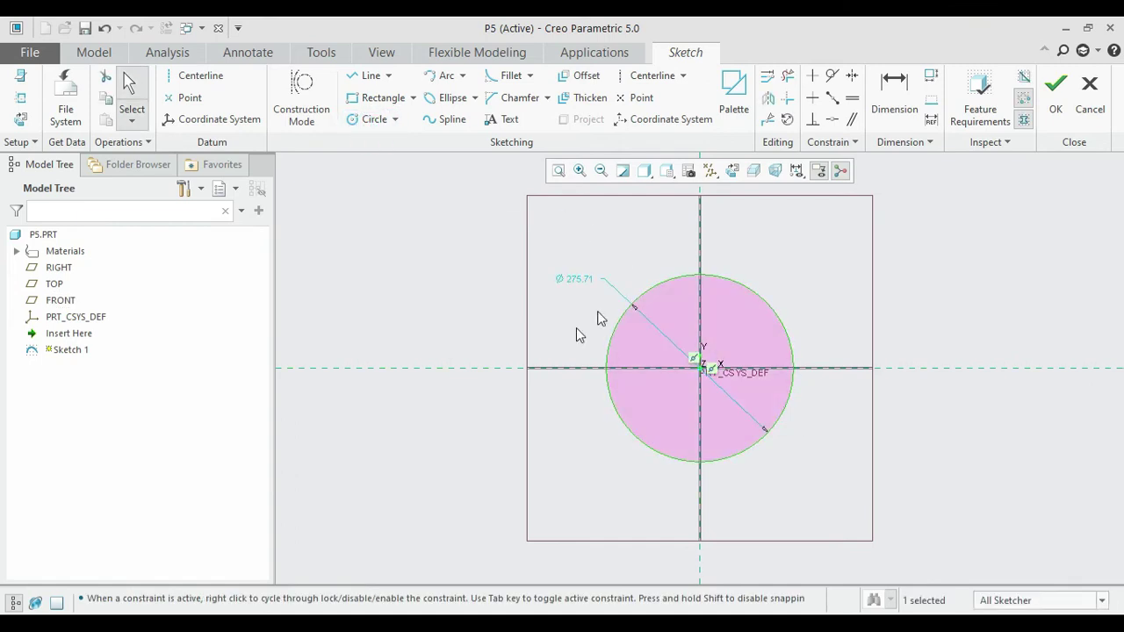
Step: Set the circle's diameter to 250 mm and finish the sketch
double_click(575, 279)
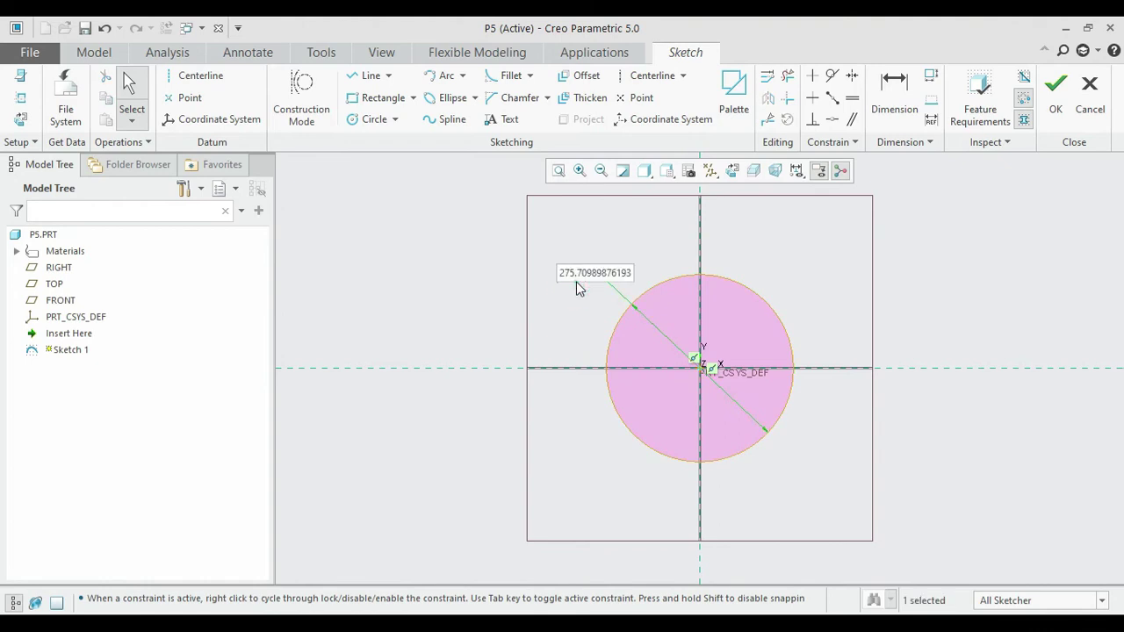
text(0.2)
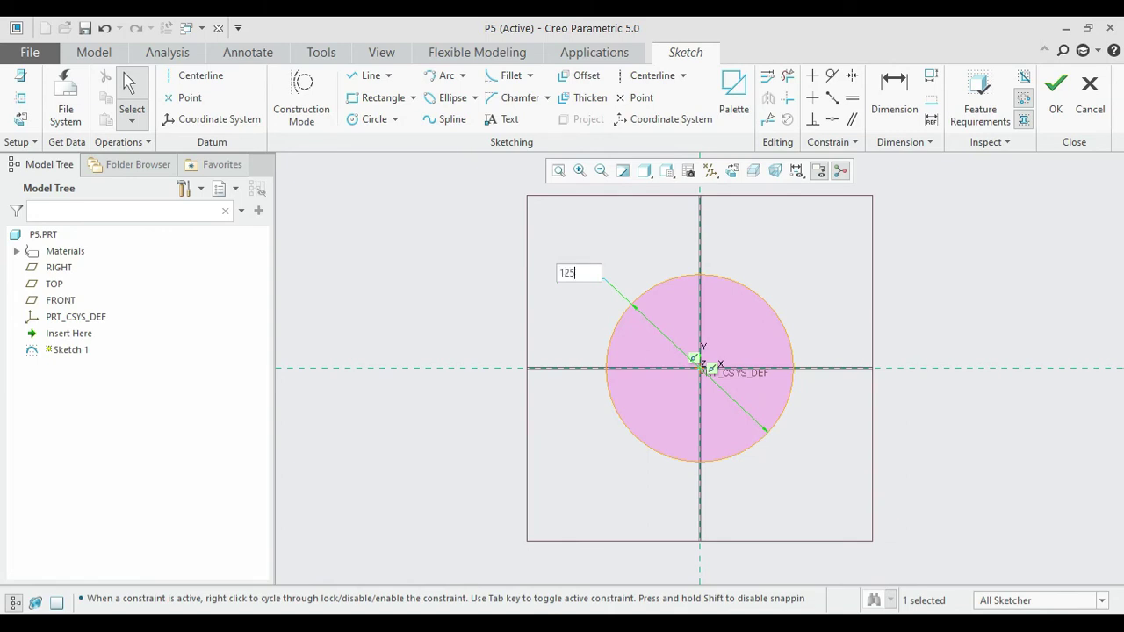
key(Return)
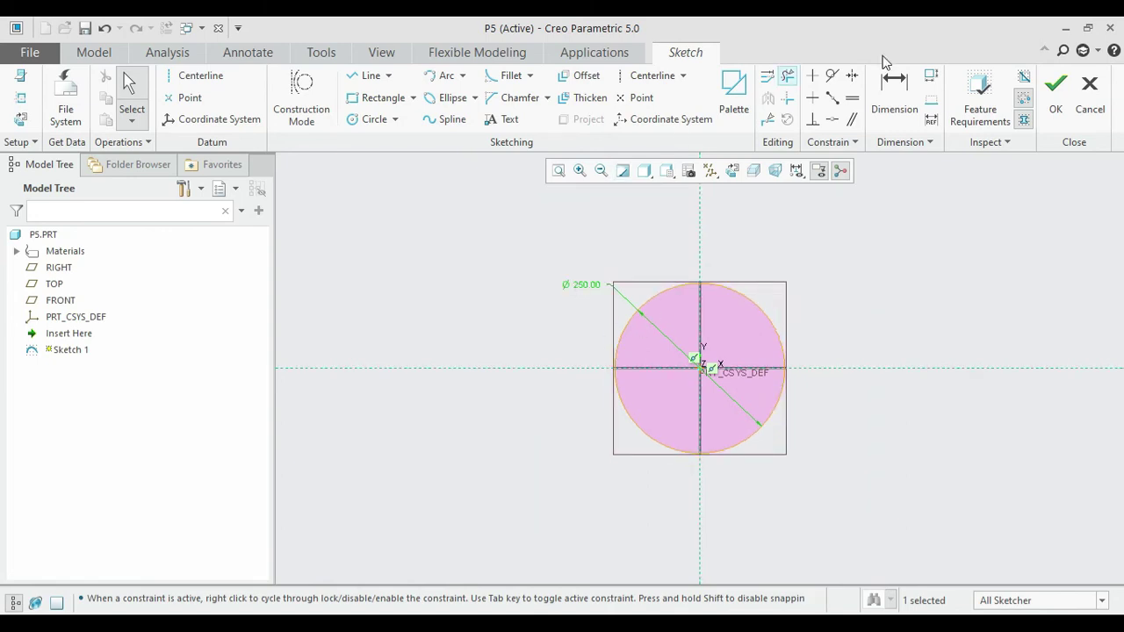
click(1054, 88)
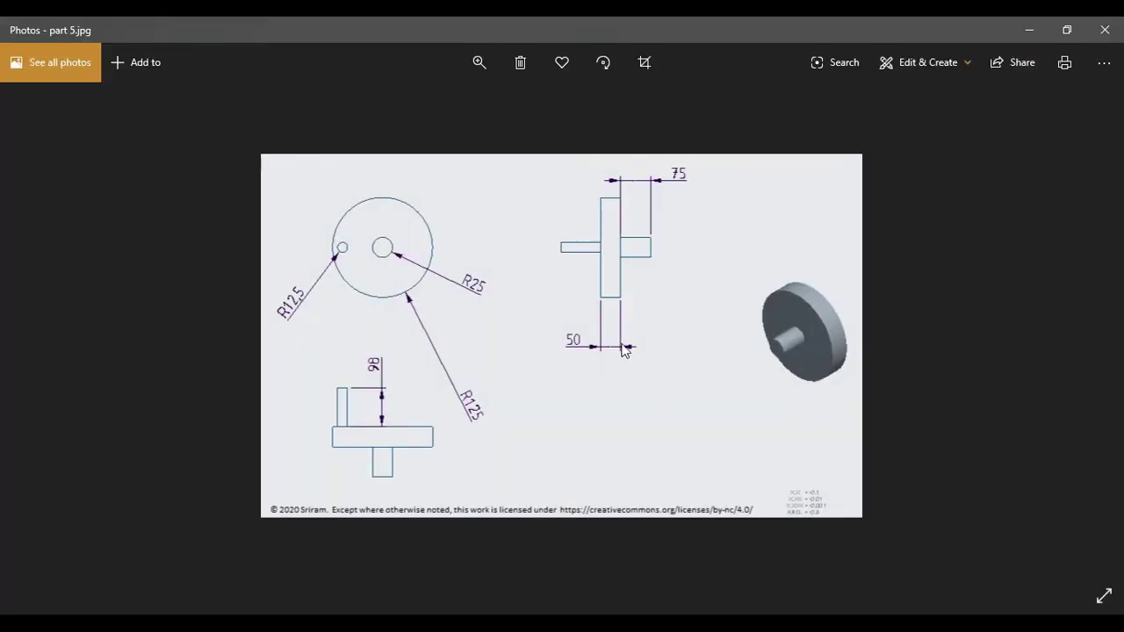
Step: Check the disc on part 5.jpg and start extruding the circle symmetrically about its sketch plane
click(1029, 30)
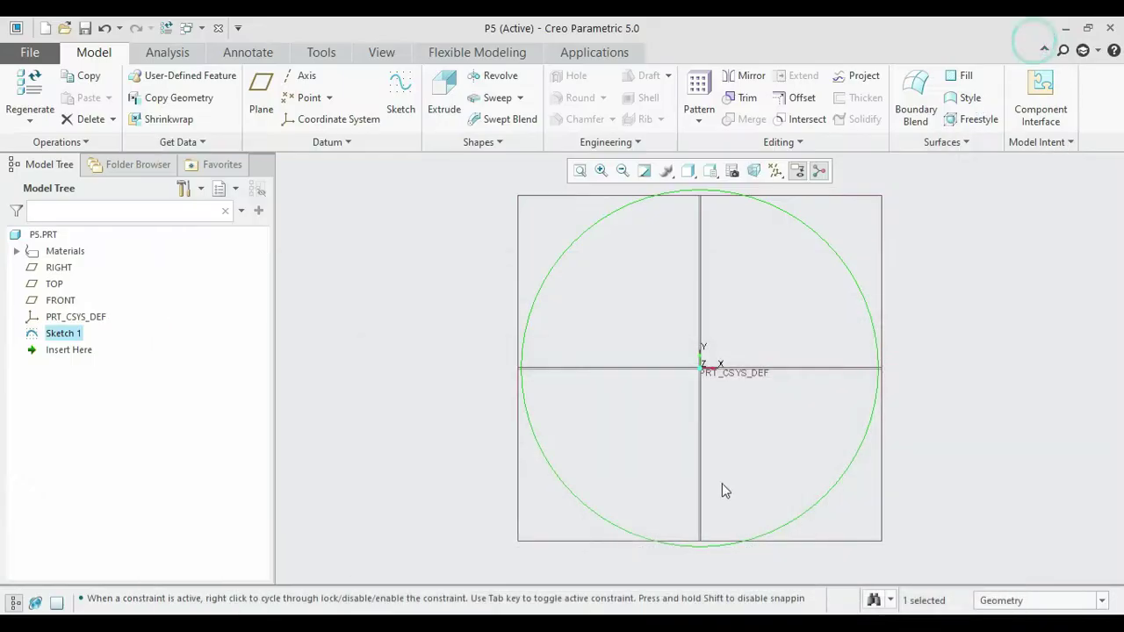
key(ctrl+d)
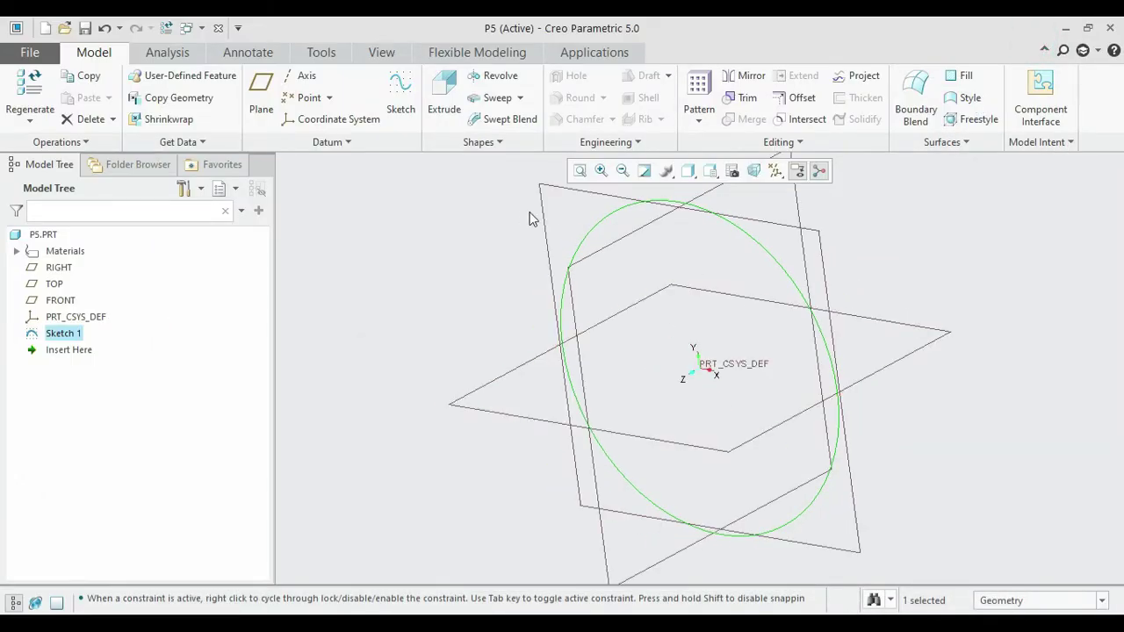
click(445, 96)
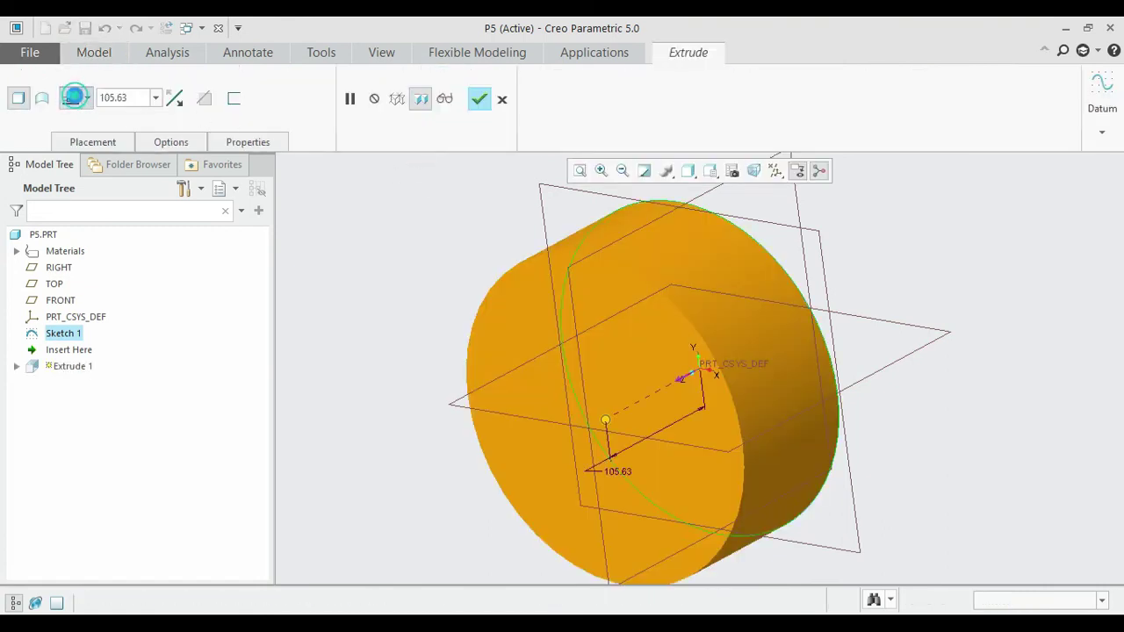
click(87, 99)
click(70, 146)
double_click(114, 98)
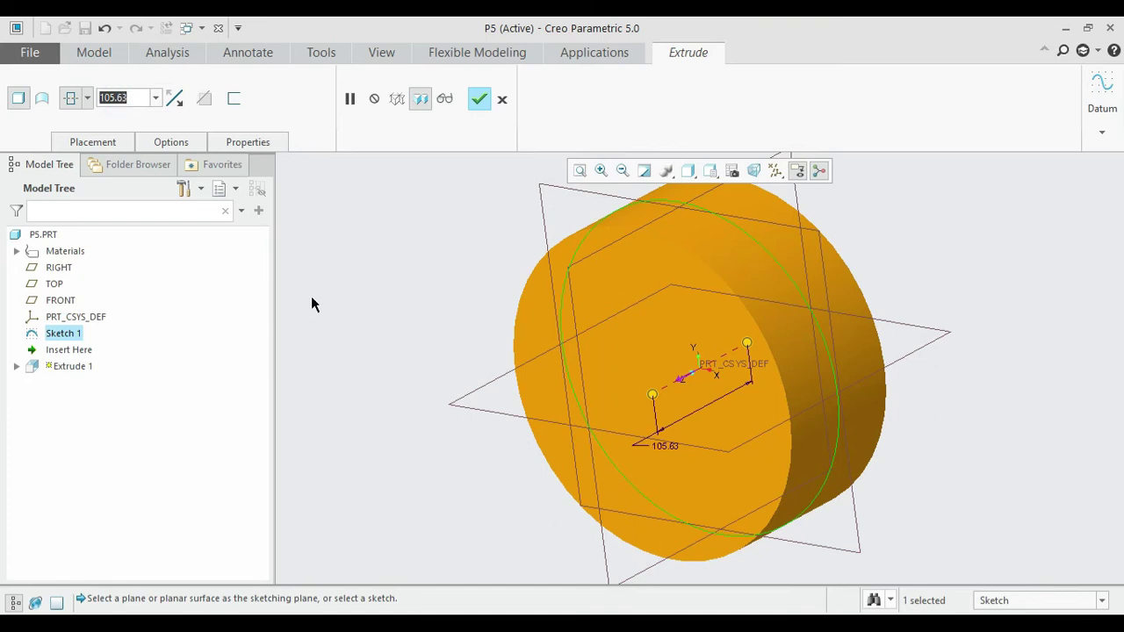
Step: Recheck the disc's thickness on part 5.jpg, set the extrusion depth to 50 mm, and complete the extrusion
key(alt+Tab)
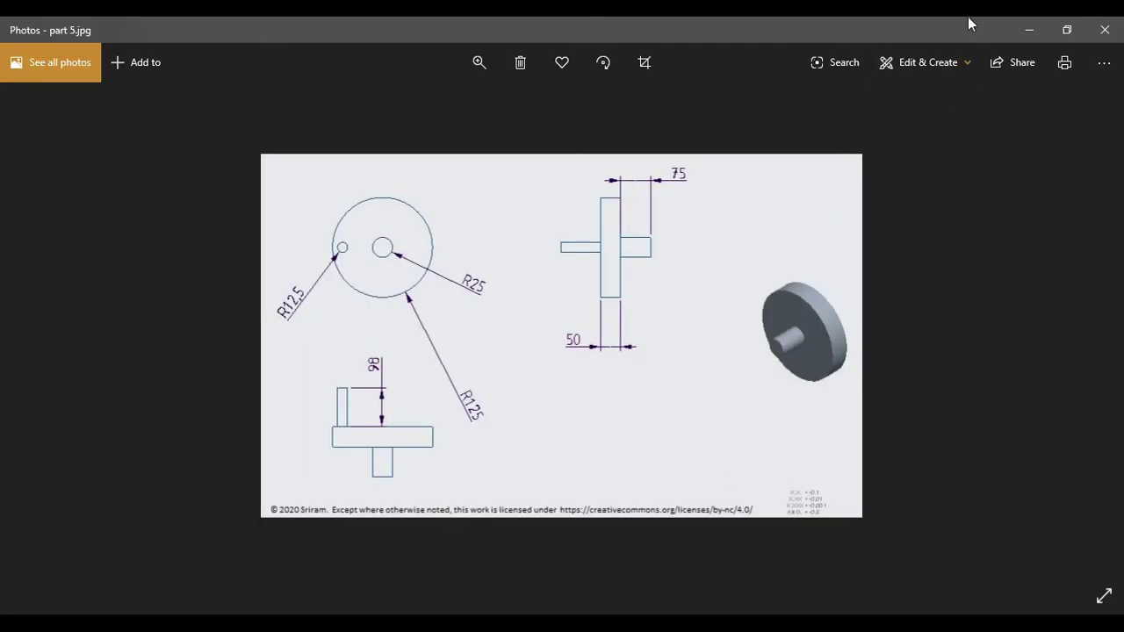
click(1028, 31)
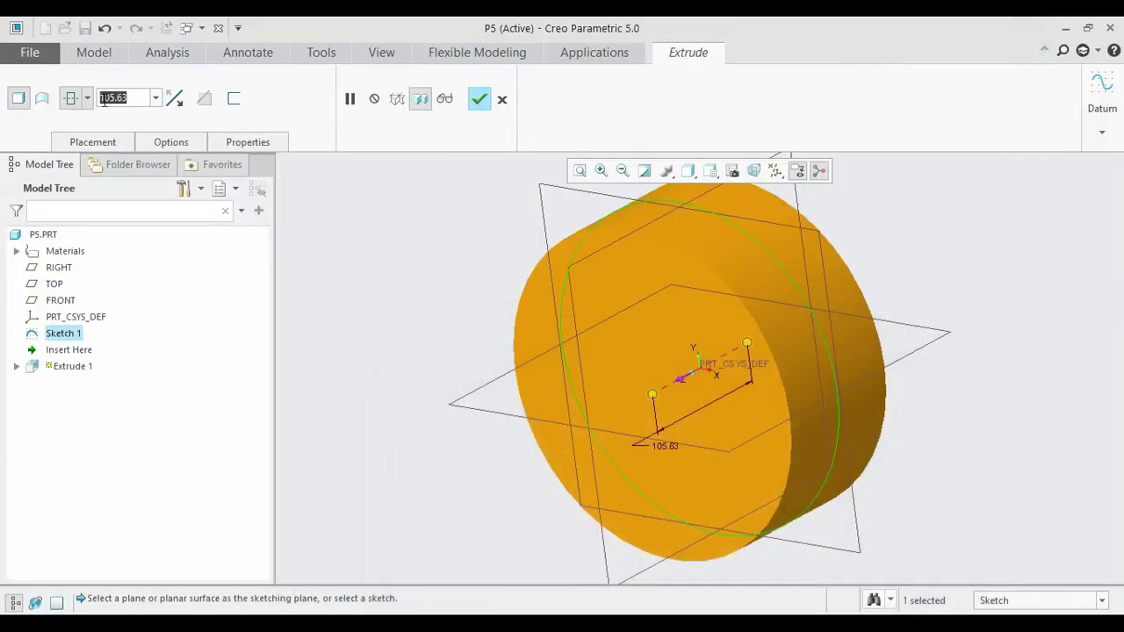
text(55)
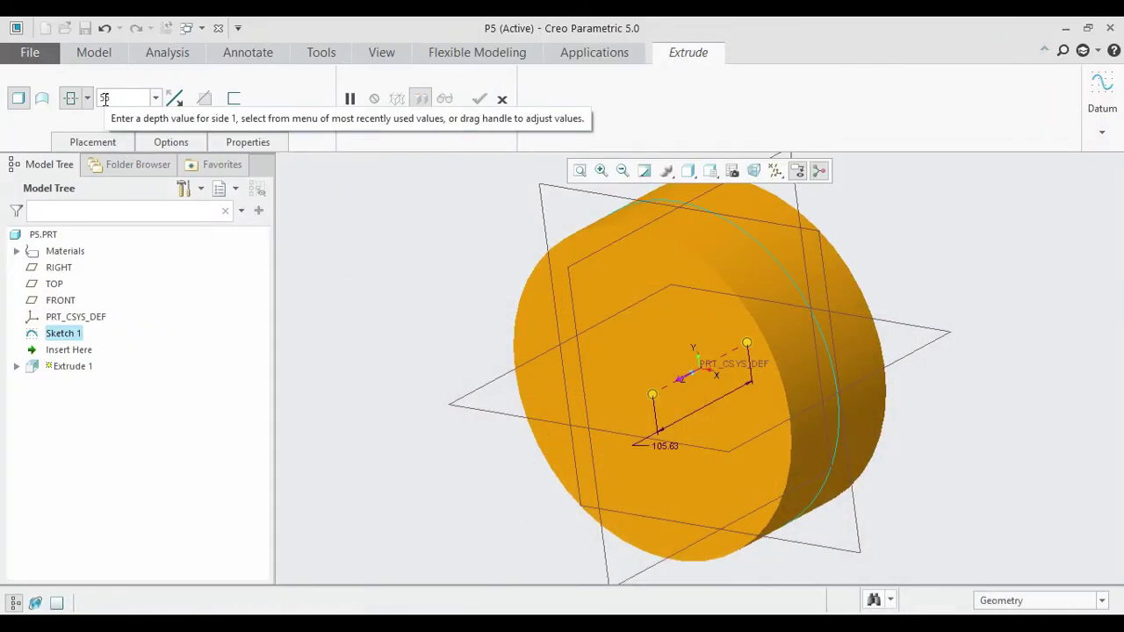
key(BackSpace)
key(BackSpace)
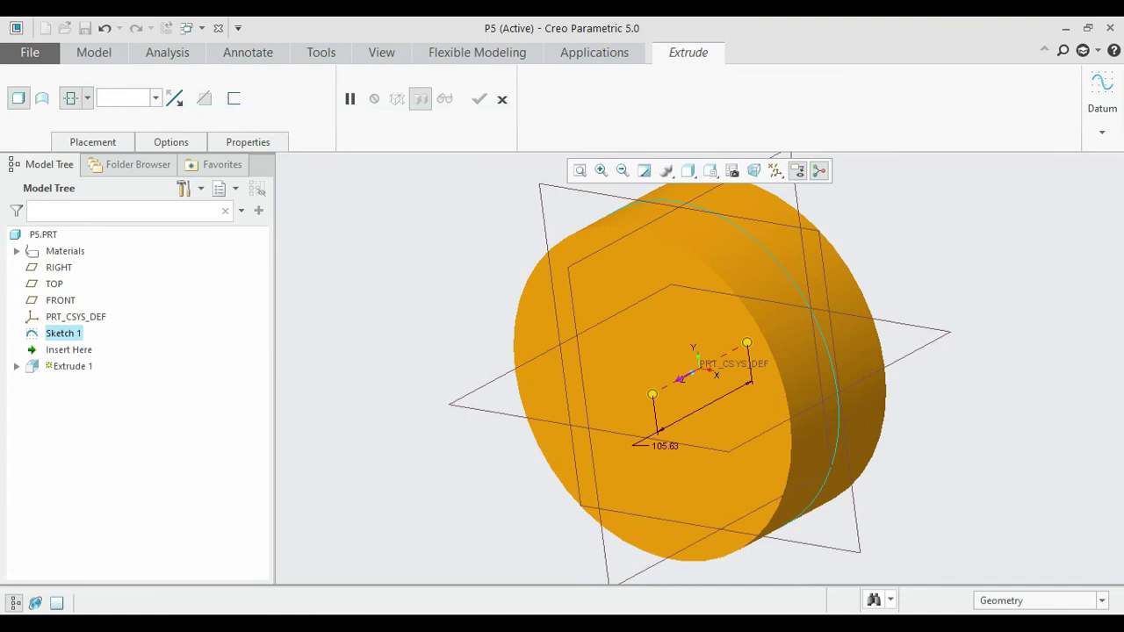
text(50)
key(Return)
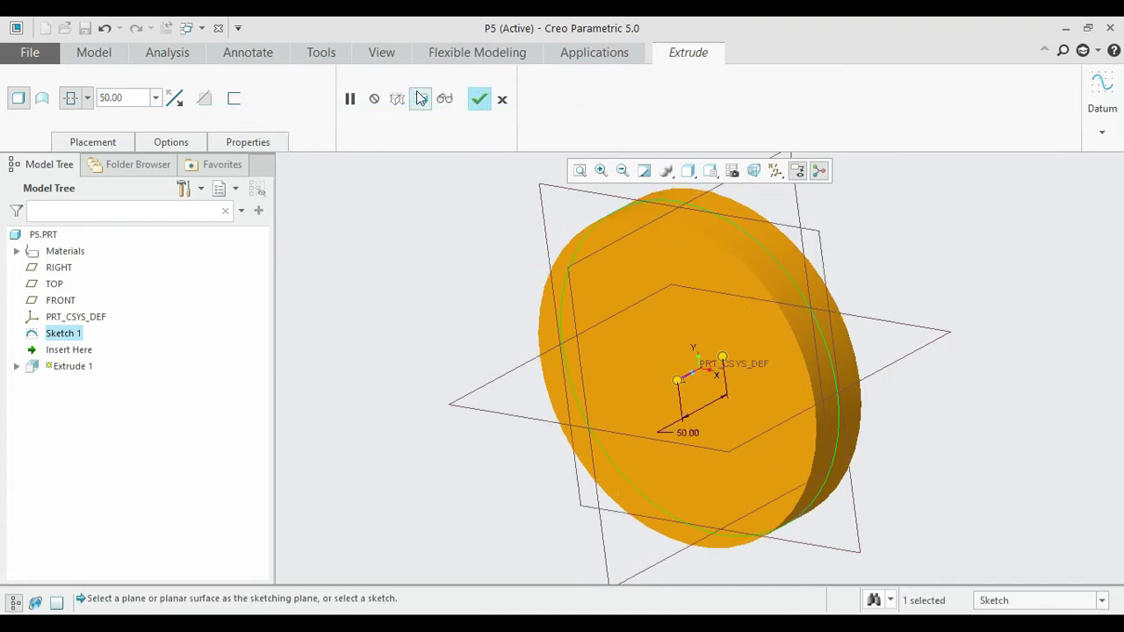
click(481, 98)
middle_drag(460, 255, 483, 253)
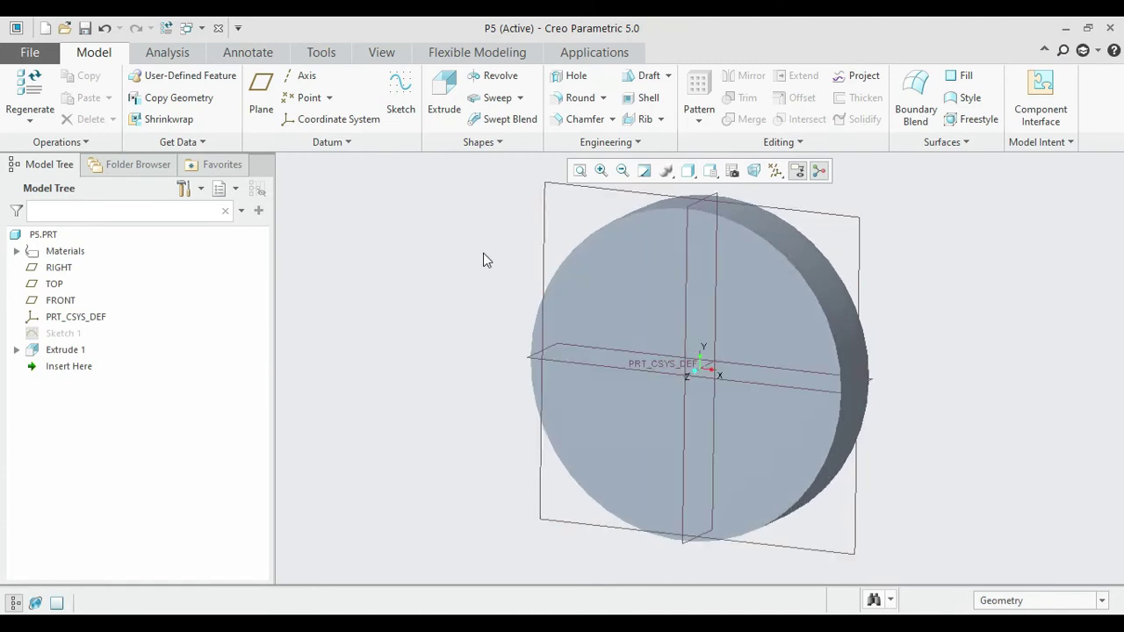
Step: Check the shaft on part 5.jpg and start a sketch on the disc's flat front face, viewed straight on
click(672, 559)
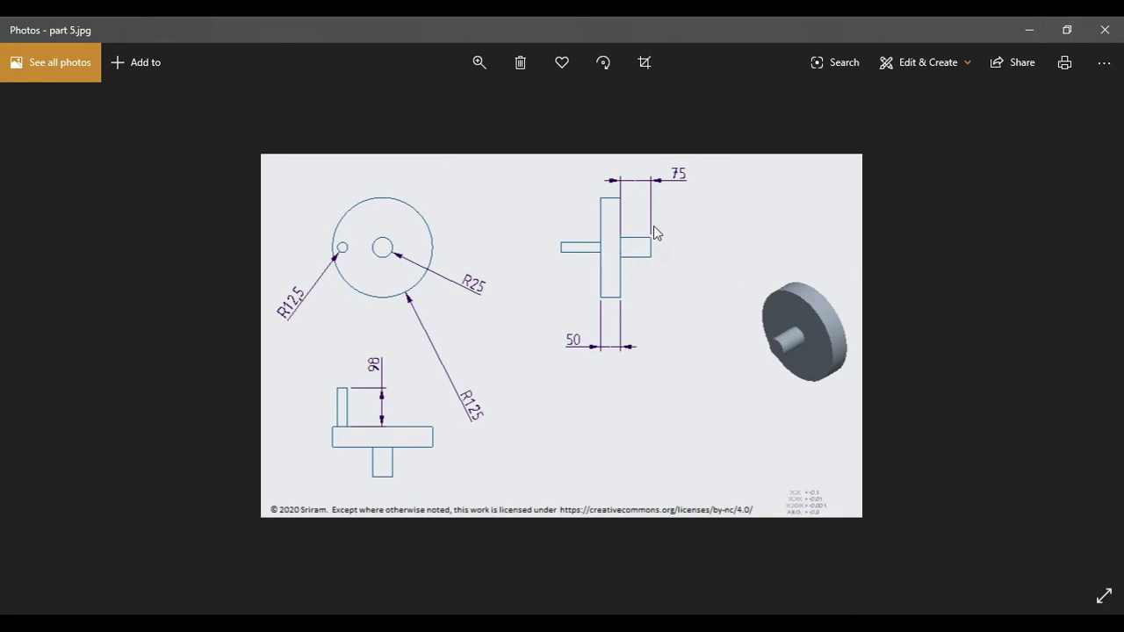
click(1037, 30)
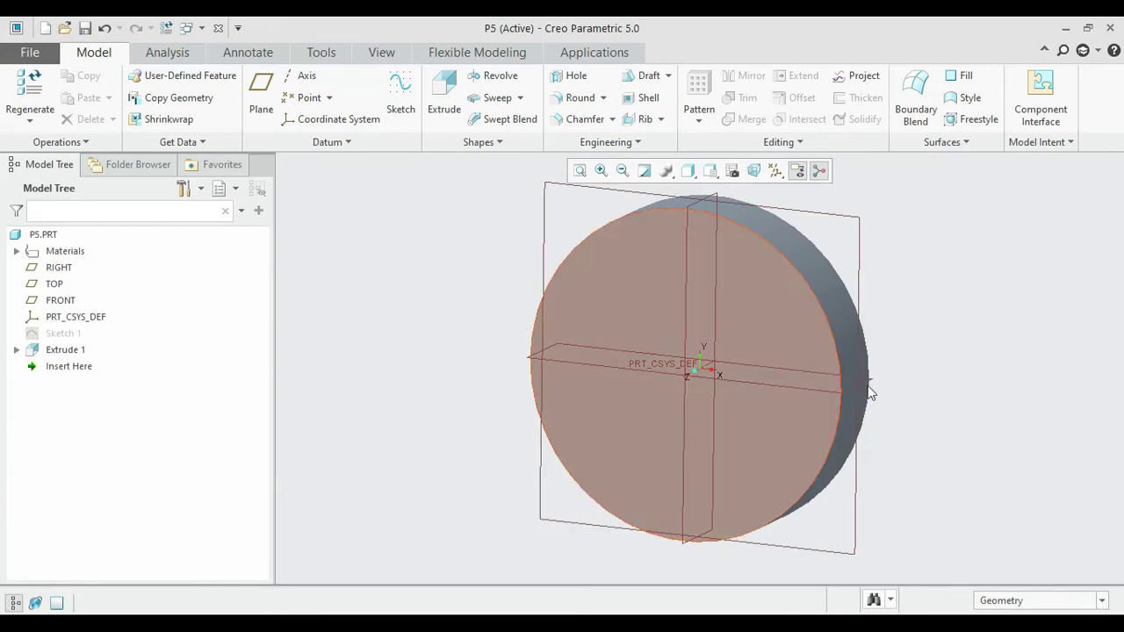
click(401, 276)
click(629, 297)
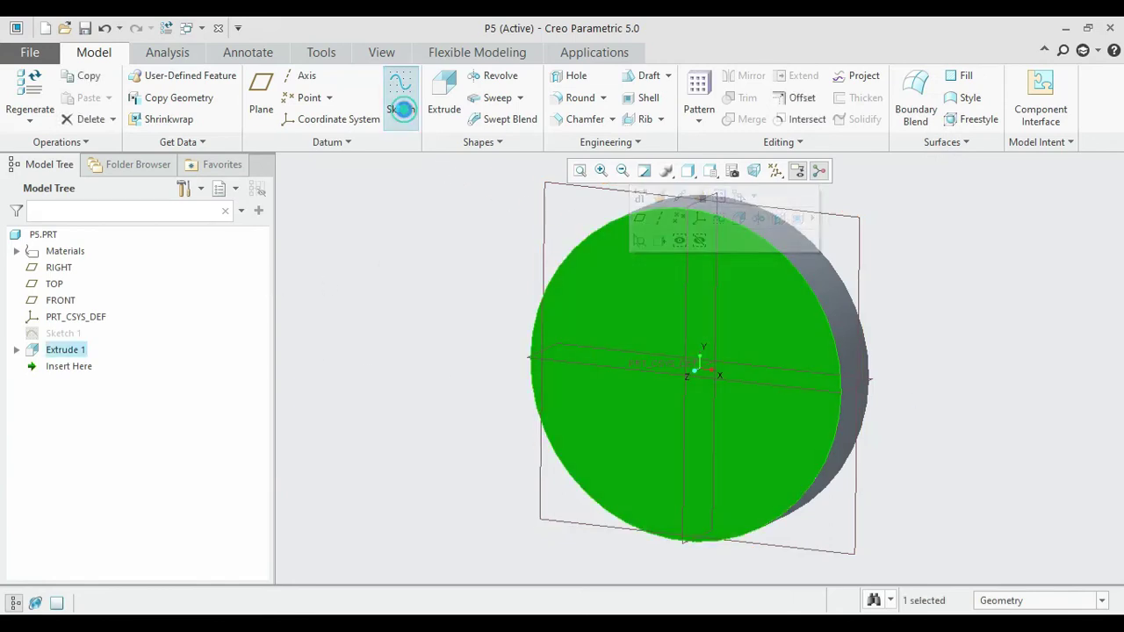
click(400, 98)
click(731, 171)
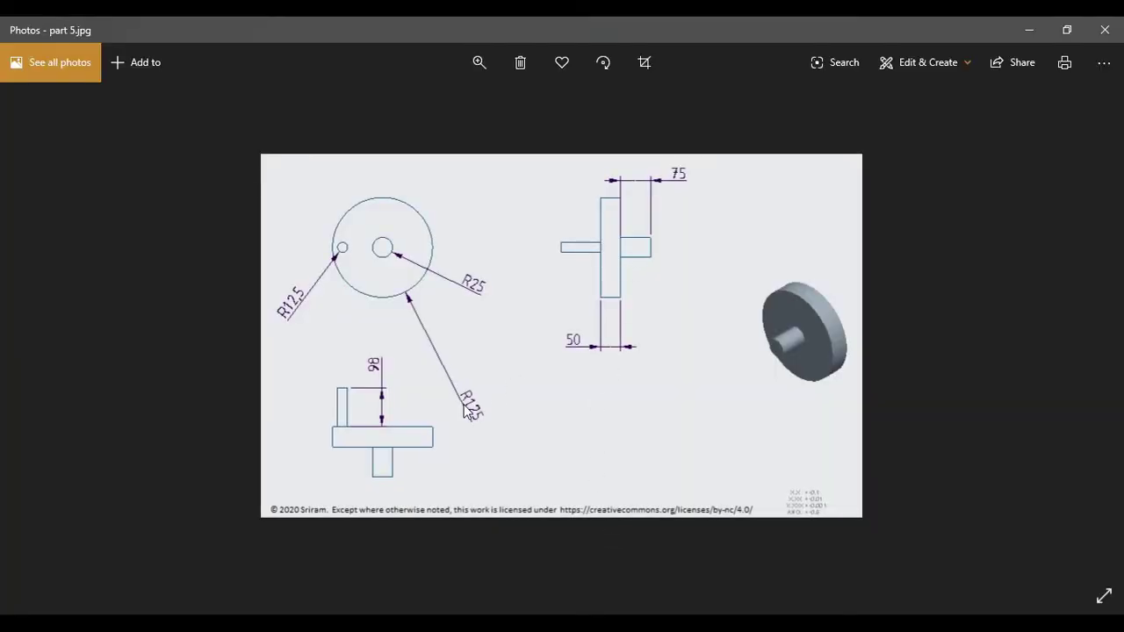
Step: Consult part 5.jpg for the shaft size and draw a circle about 62 mm in diameter centred on the origin
click(1028, 30)
click(367, 121)
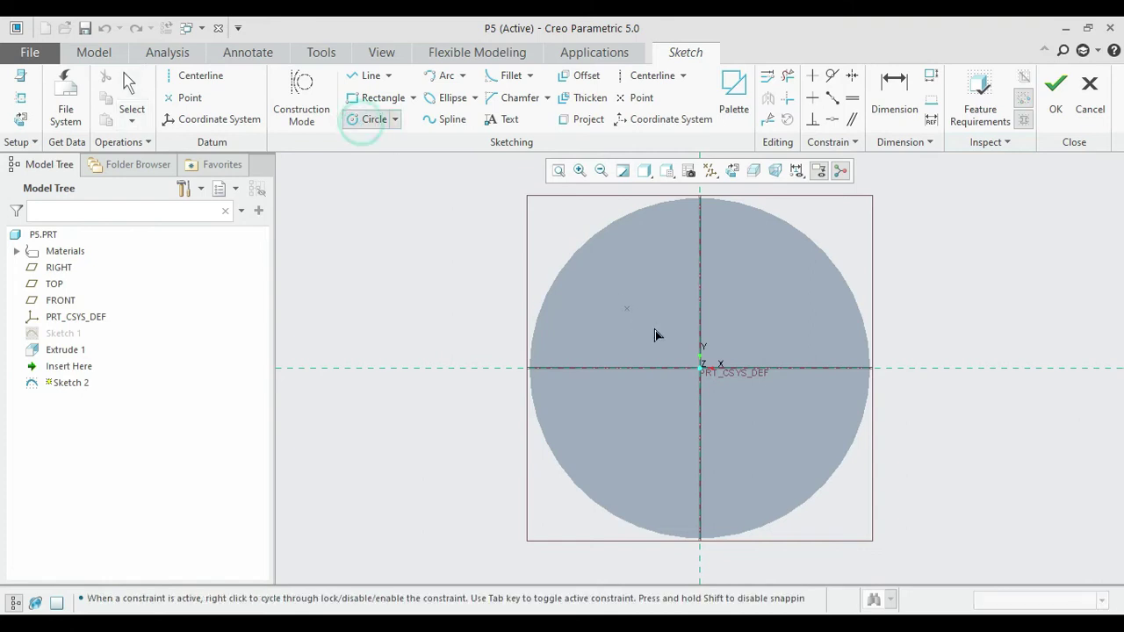
click(733, 384)
middle_click(733, 384)
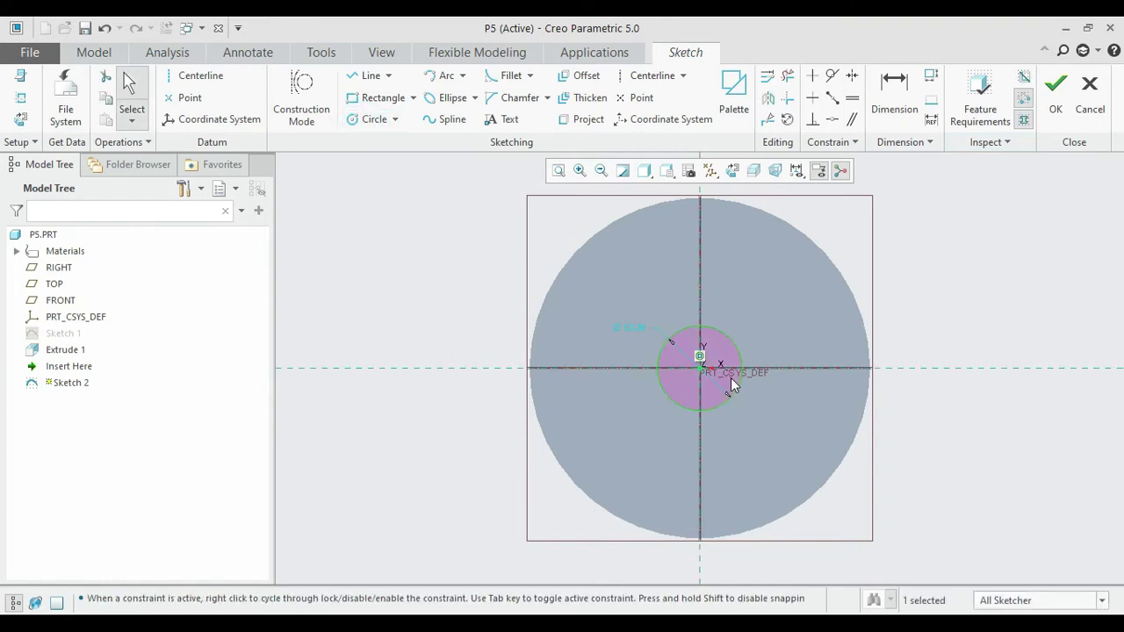
Step: Set the shaft circle's diameter to 50 mm and finish the sketch
double_click(636, 331)
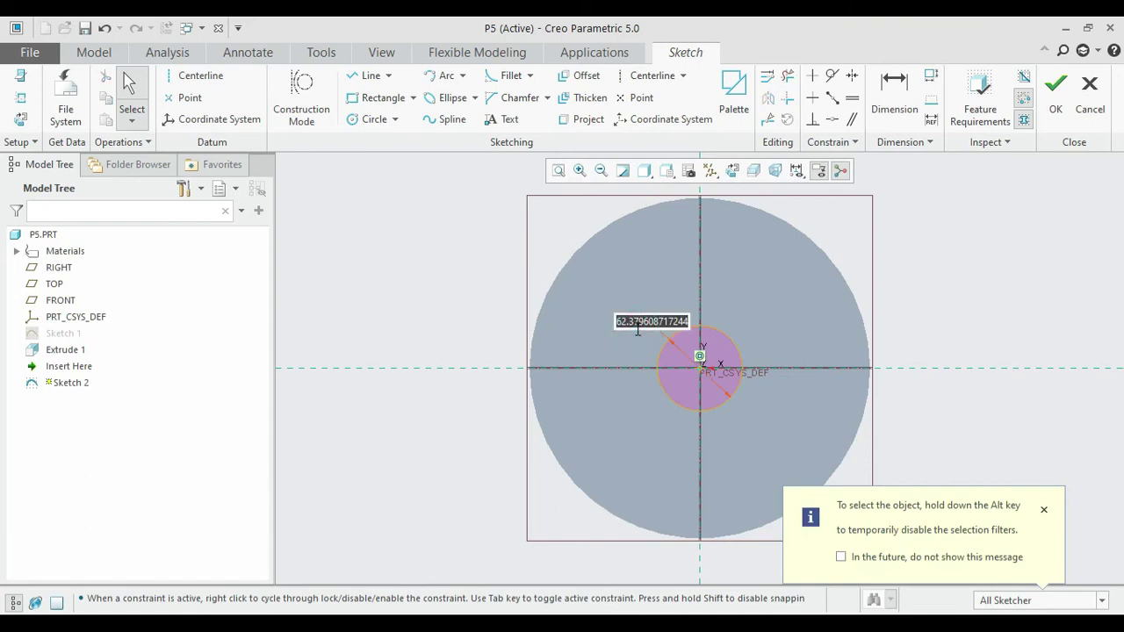
text(50)
key(Return)
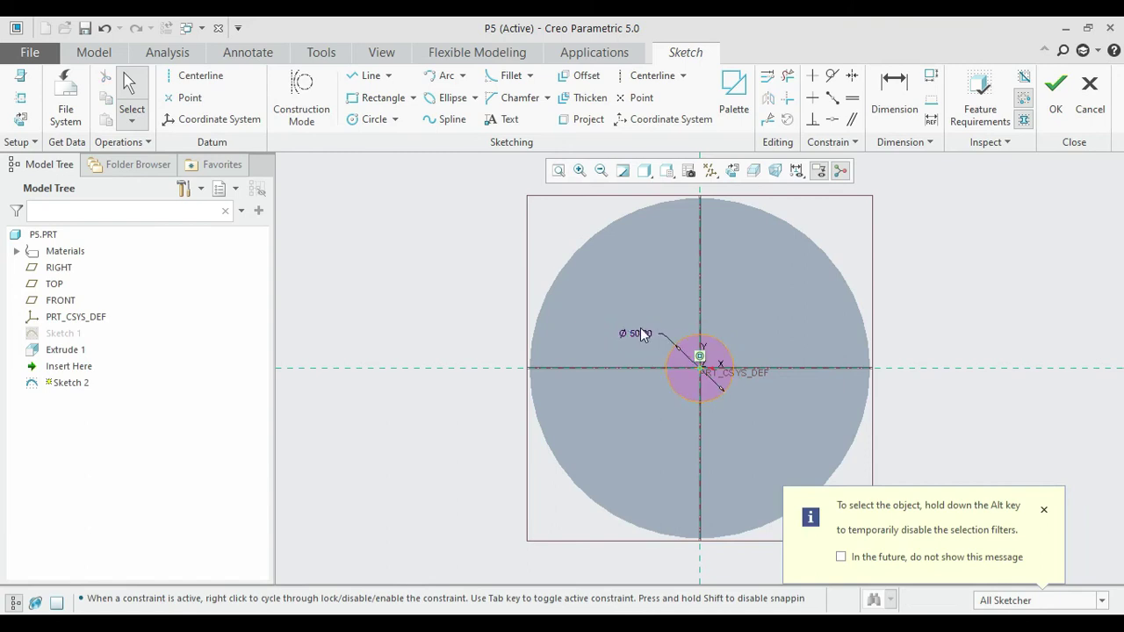
click(1050, 112)
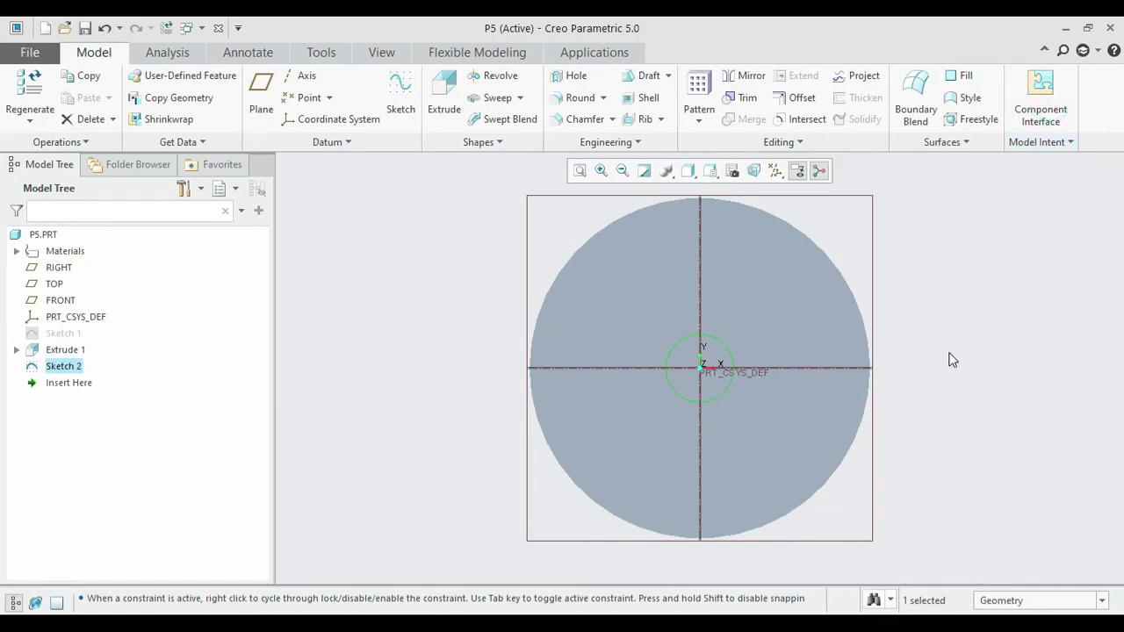
Step: Extrude the 50 mm circle 75 mm outward from the disc face to form the shaft
click(444, 96)
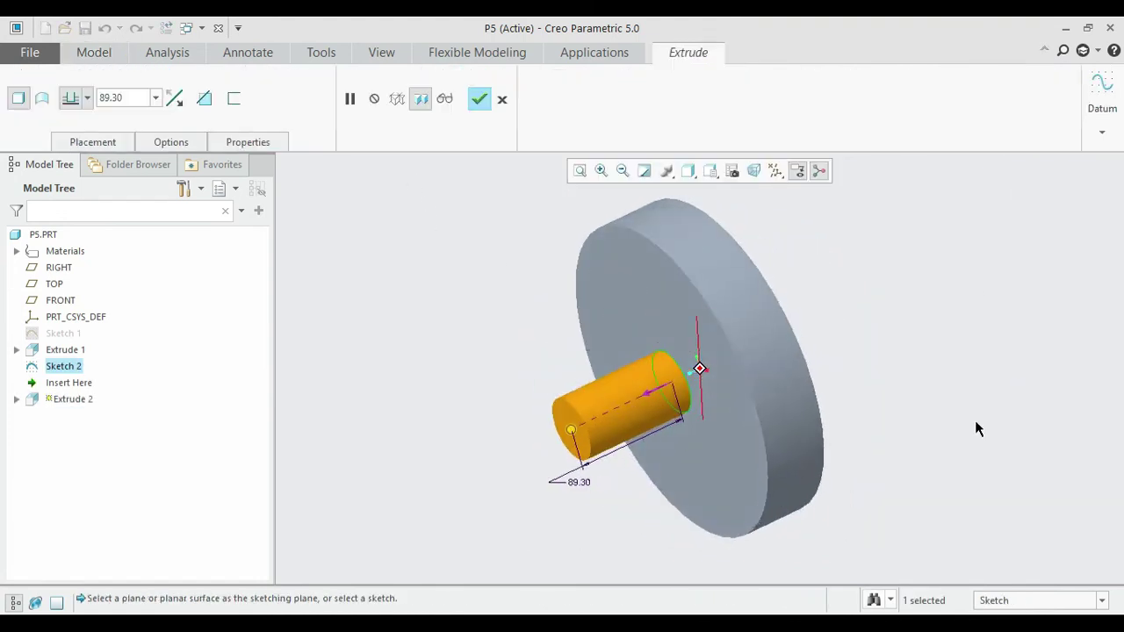
double_click(144, 99)
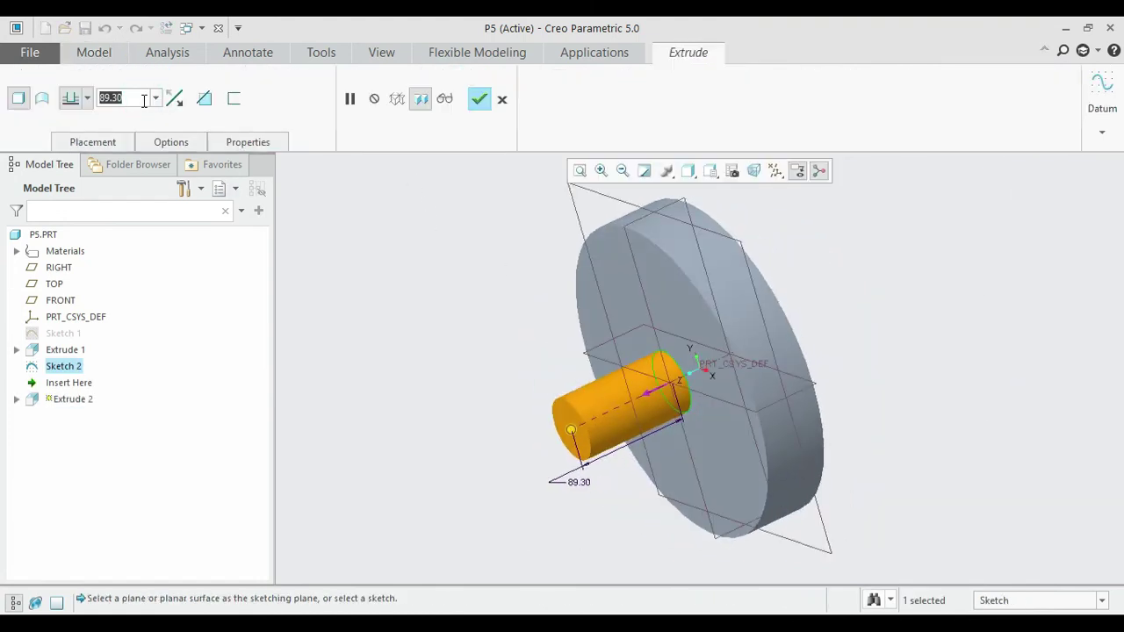
text(4)
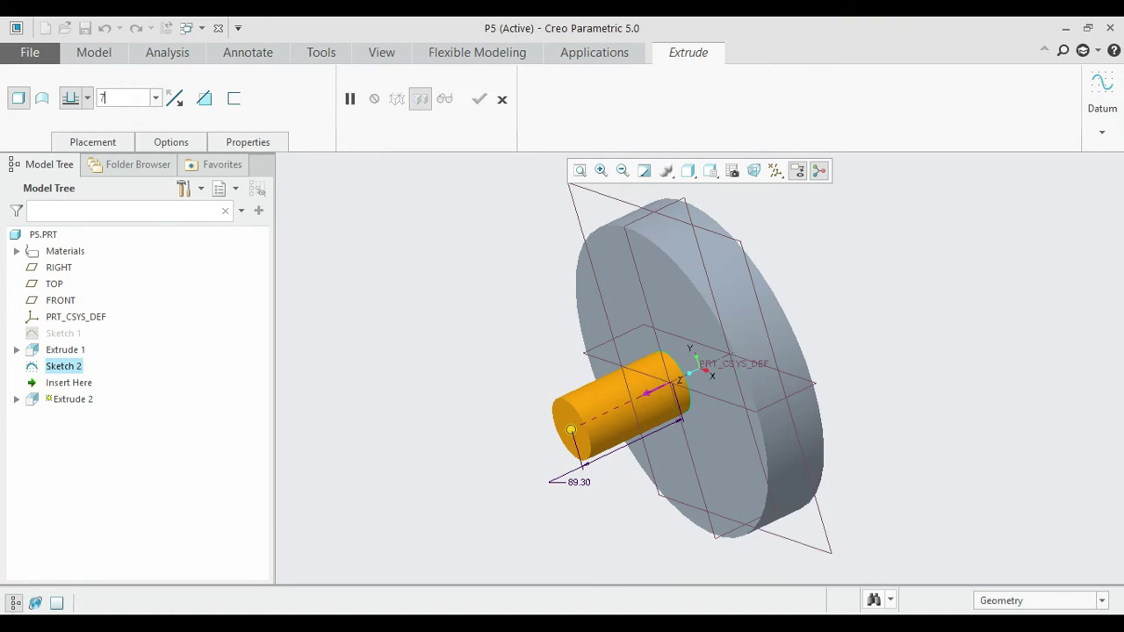
text(5)
key(Return)
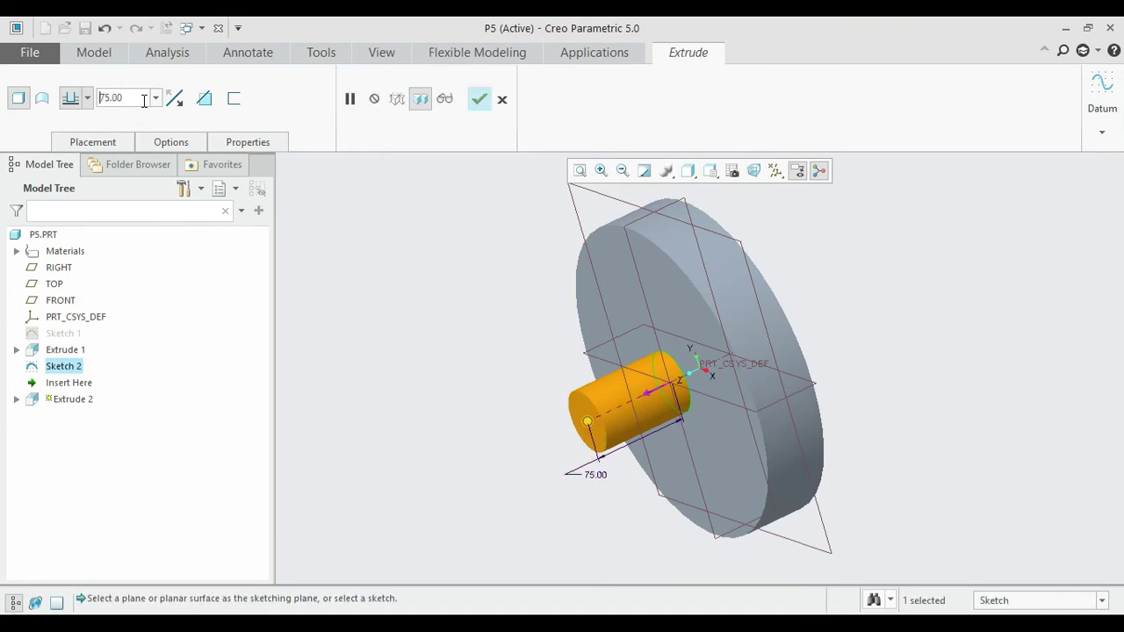
click(479, 101)
middle_drag(451, 333, 513, 387)
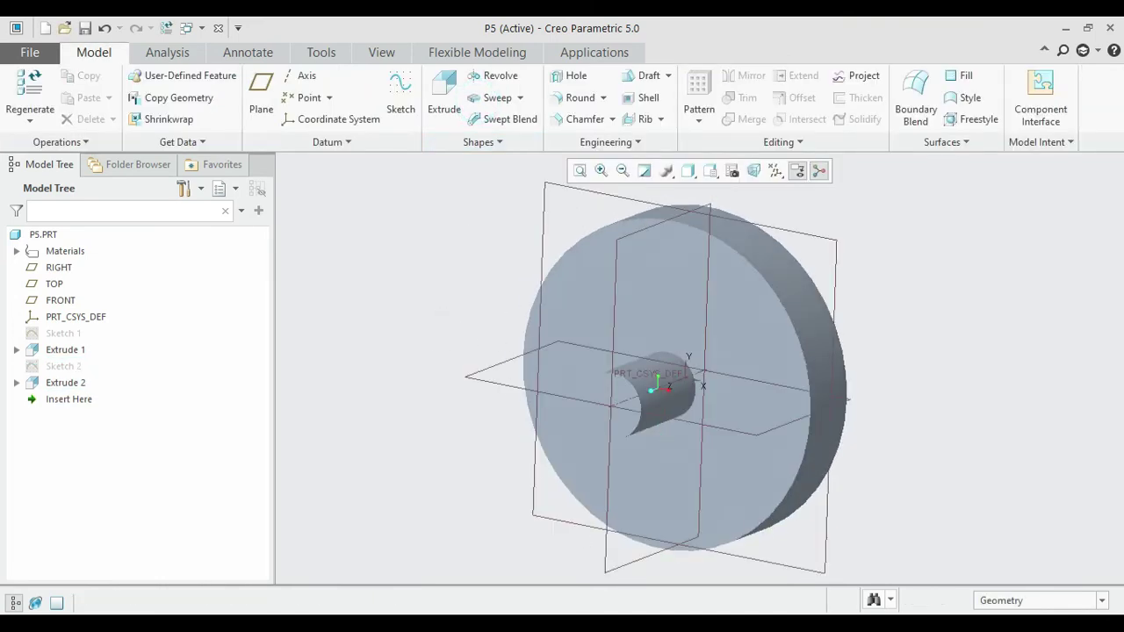
Step: Check the pin on part 5.jpg and start a sketch on the disc face opposite the shaft, viewed straight on
key(alt+Tab)
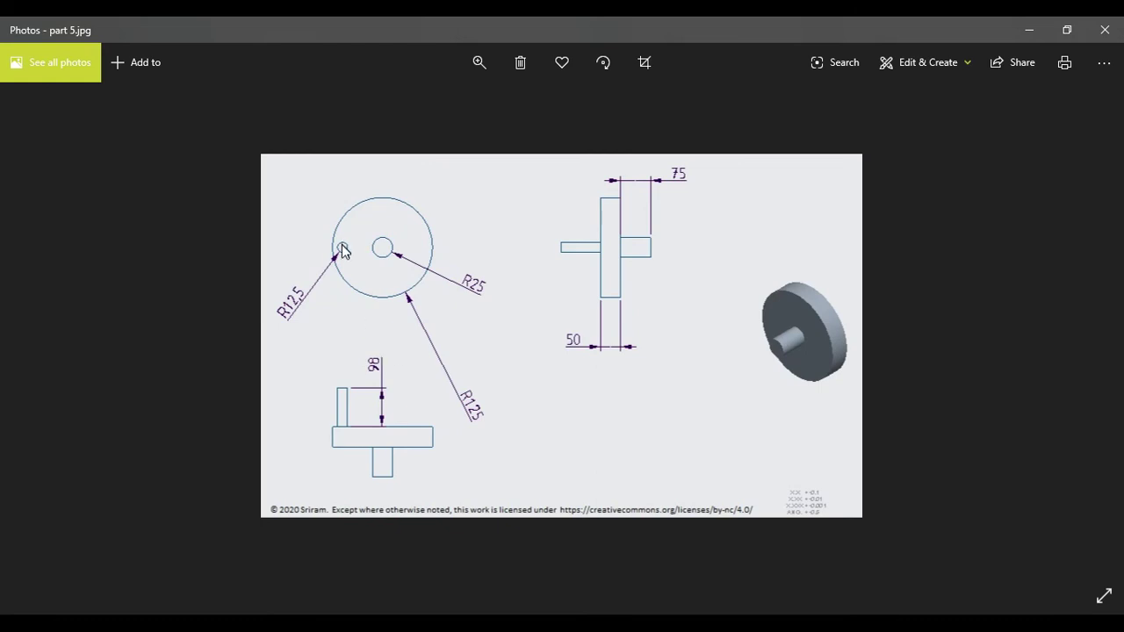
click(1031, 32)
middle_drag(897, 323, 727, 358)
click(709, 303)
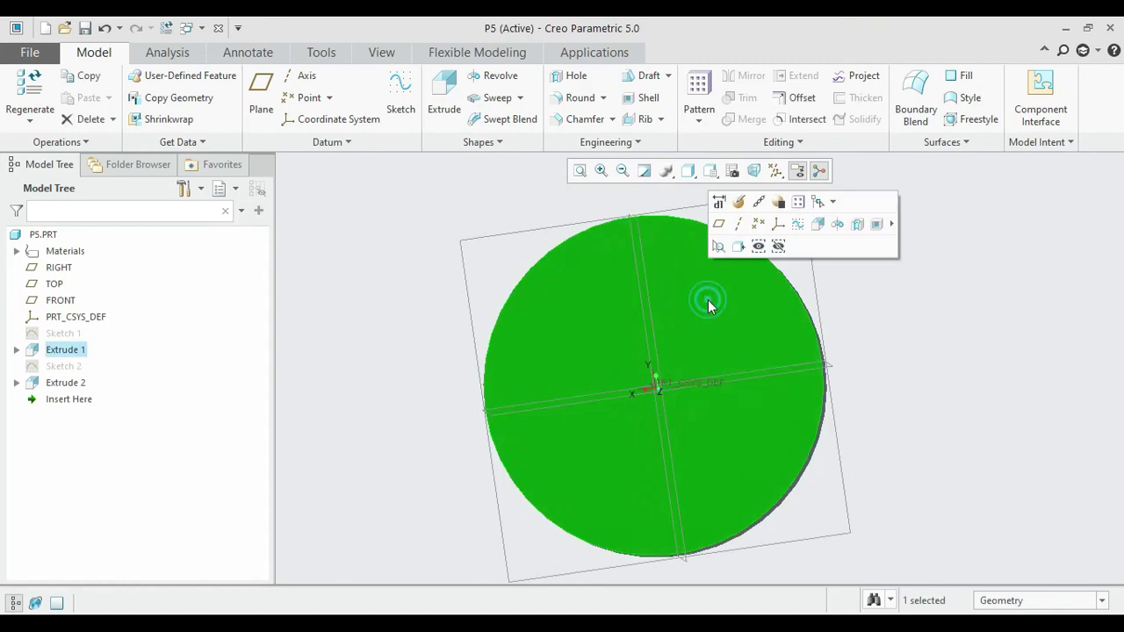
click(401, 101)
click(733, 172)
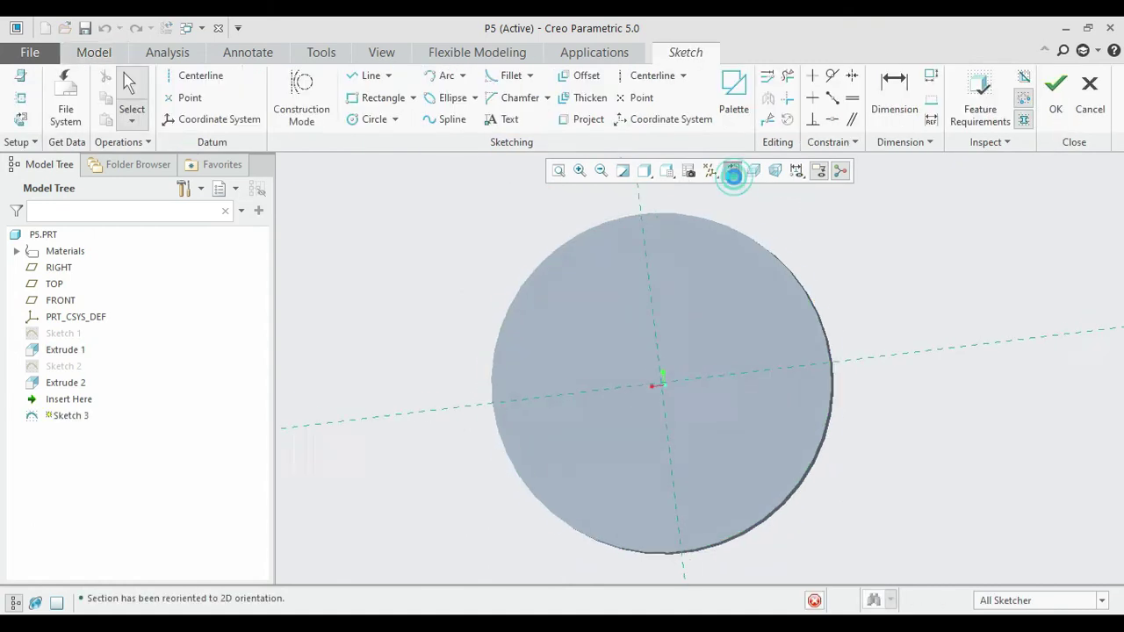
Step: Add the disc's outer circular surface as a sketch reference
click(21, 97)
click(614, 221)
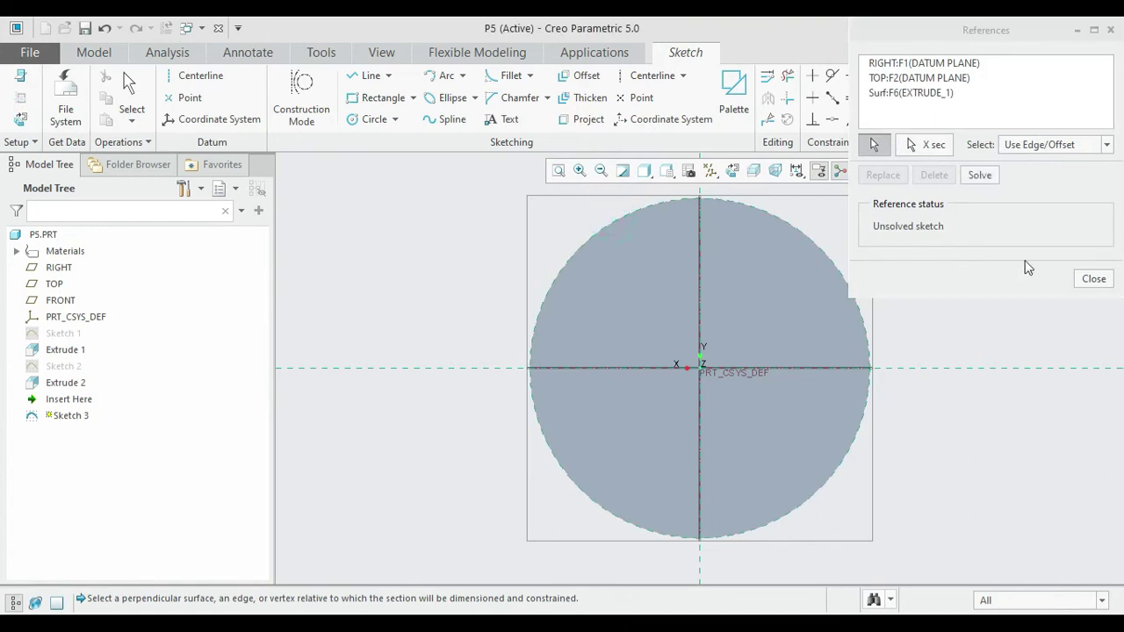
click(1094, 280)
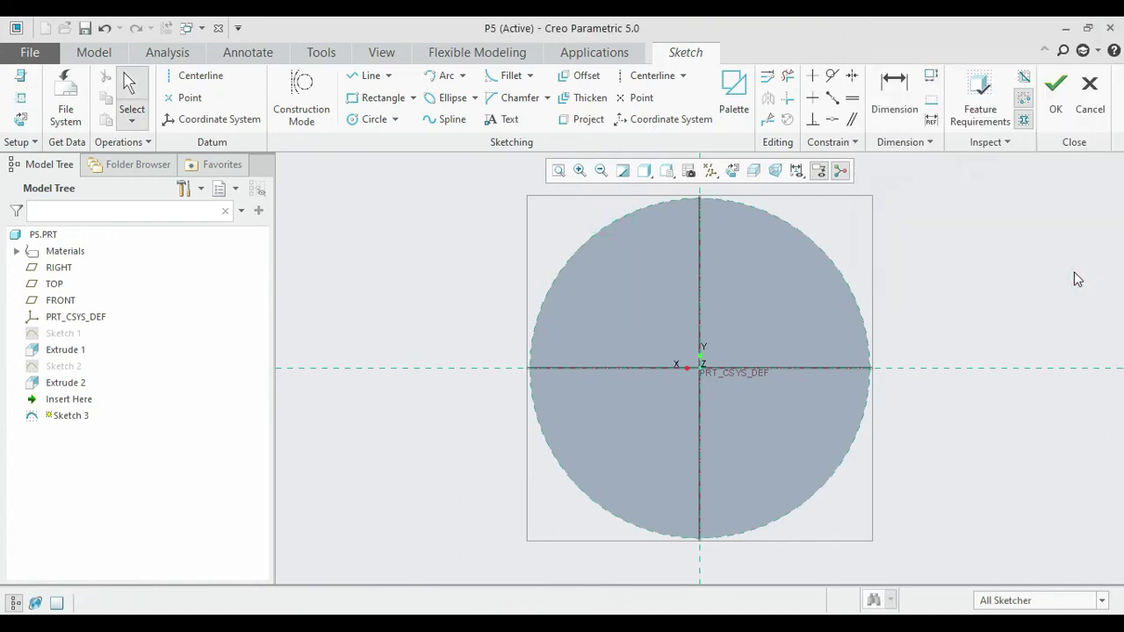
Step: Draw a vertical line from the disc's topmost edge toward its centre and set its length to 15 mm
click(364, 77)
click(704, 201)
click(706, 260)
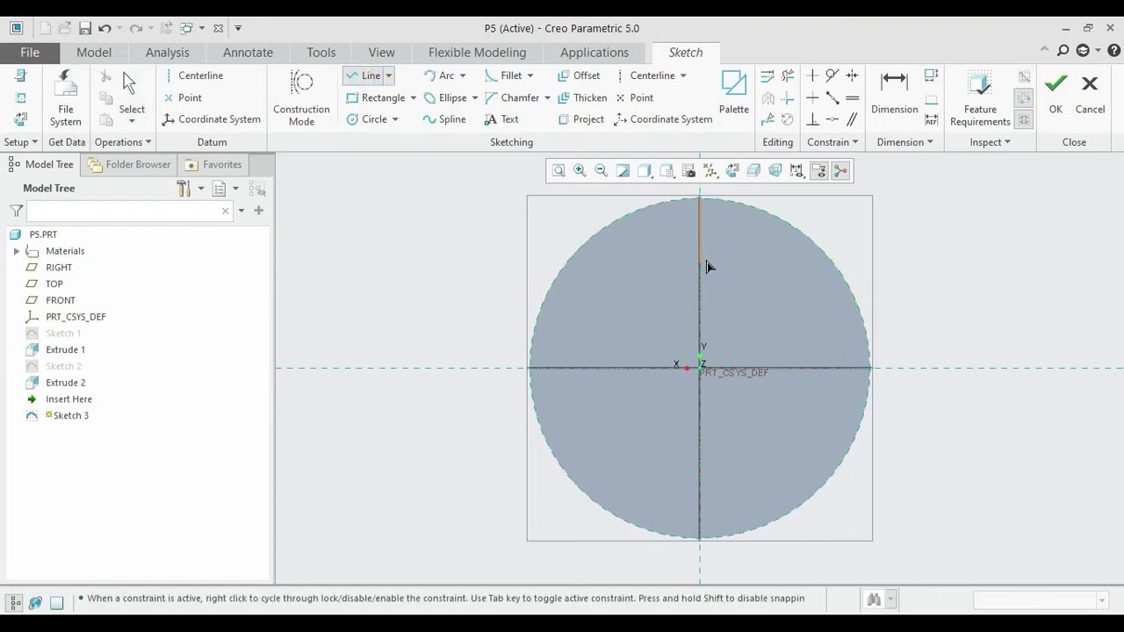
middle_click(707, 266)
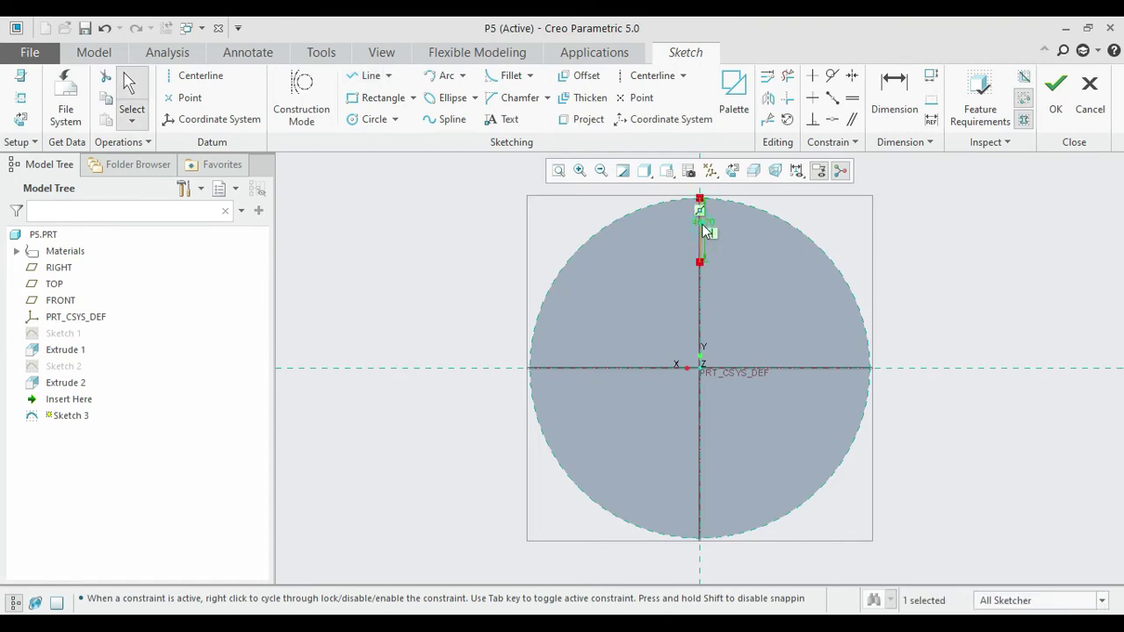
double_click(702, 224)
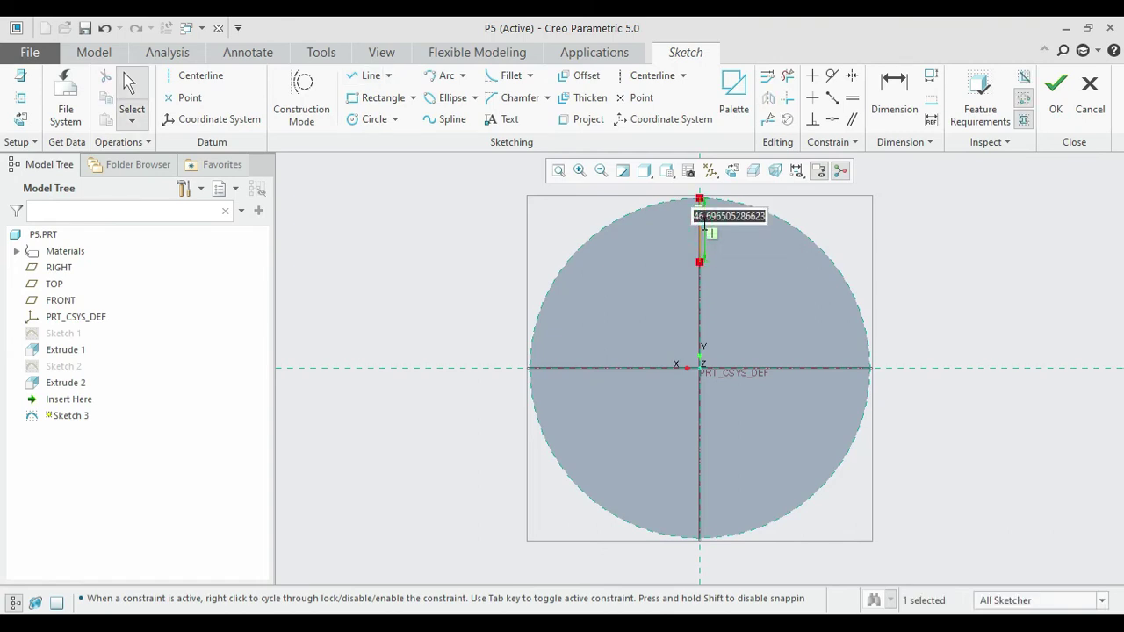
text(15)
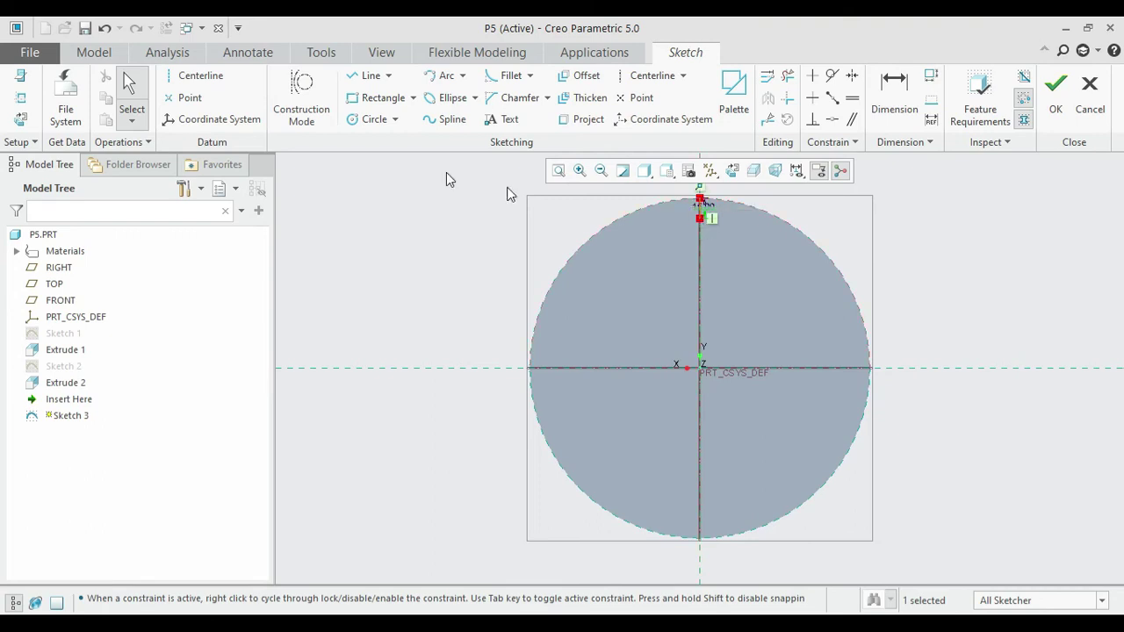
Step: Draw a circle centred on the lower end of the 15 mm line and set its diameter to 25 mm
click(364, 122)
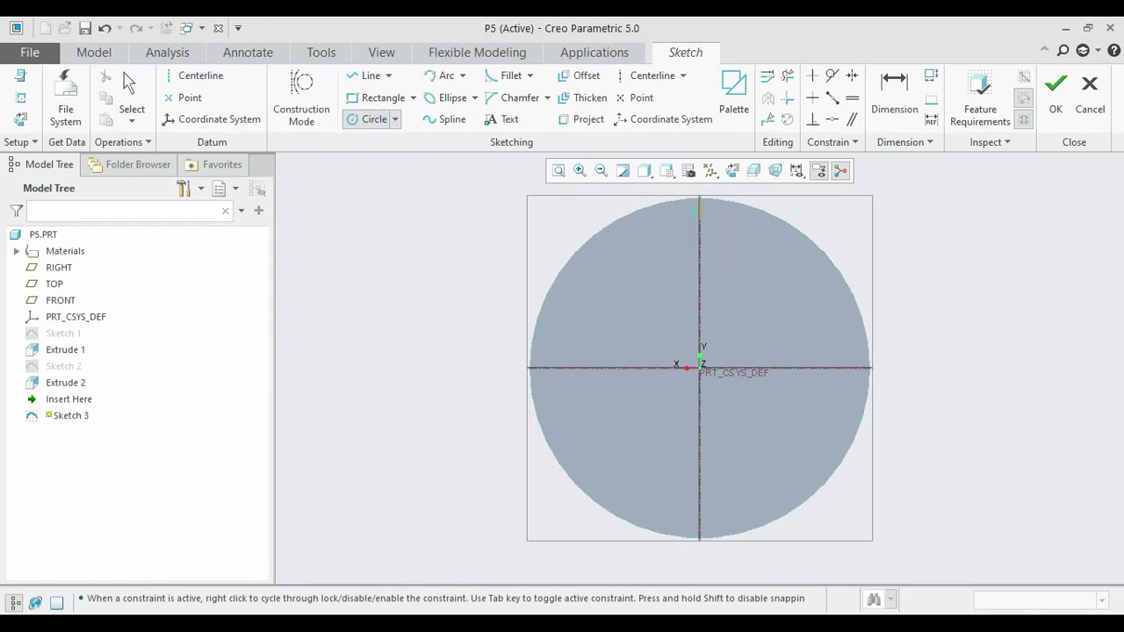
click(702, 230)
click(705, 235)
middle_click(704, 235)
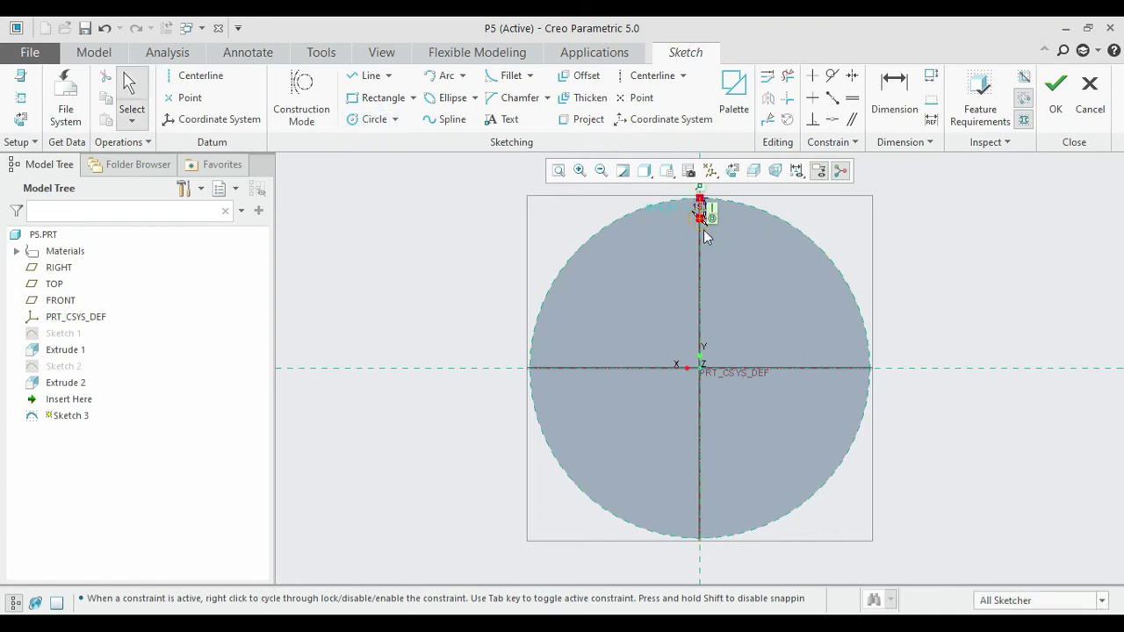
click(667, 210)
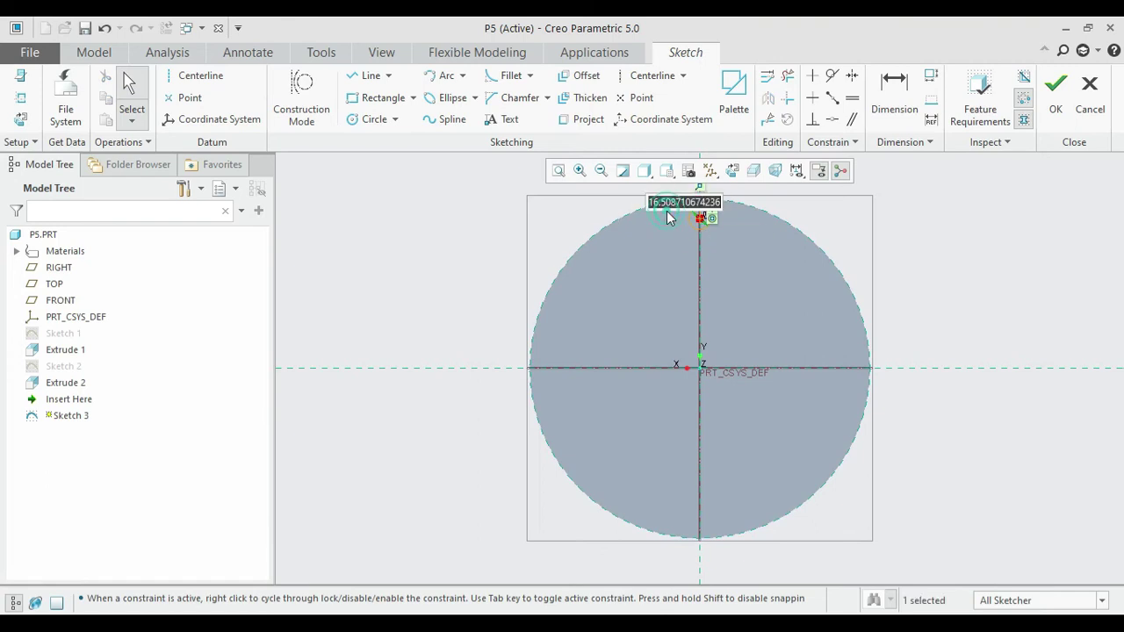
double_click(667, 211)
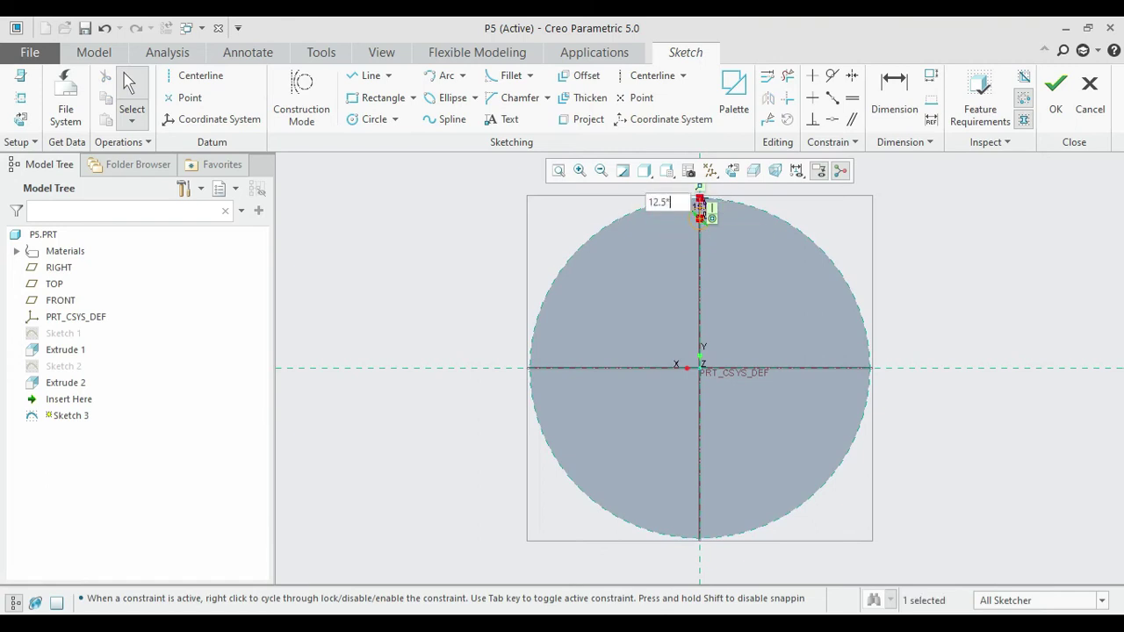
text(26)
key(Return)
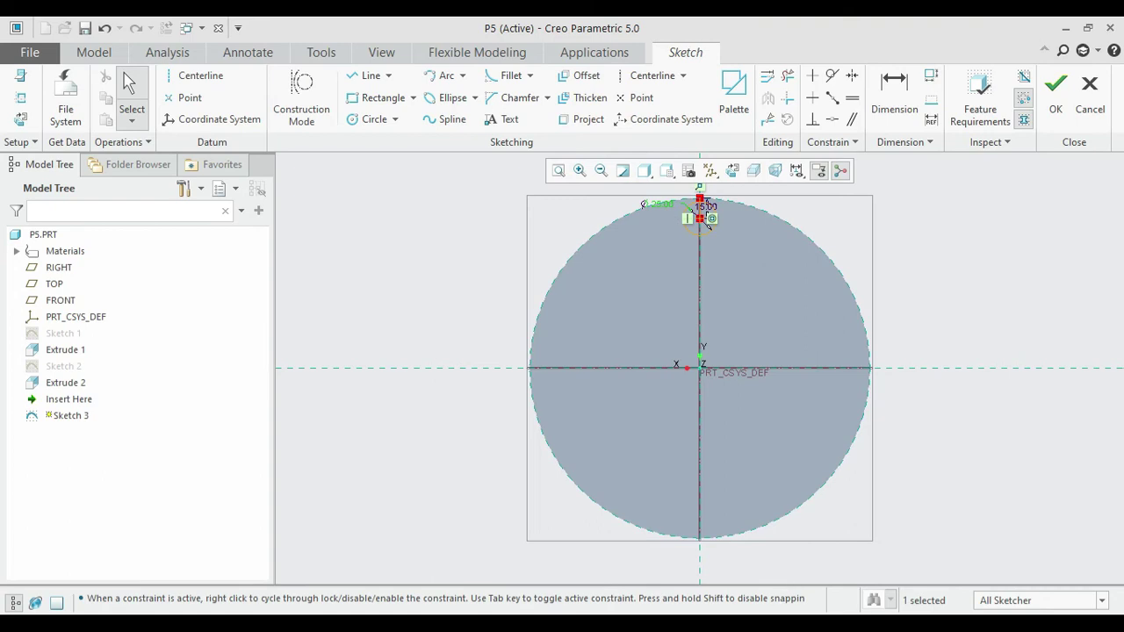
Step: Recheck the pin on part 5.jpg and trim away the vertical locating line, keeping only the 25 mm circle
key(alt+Tab)
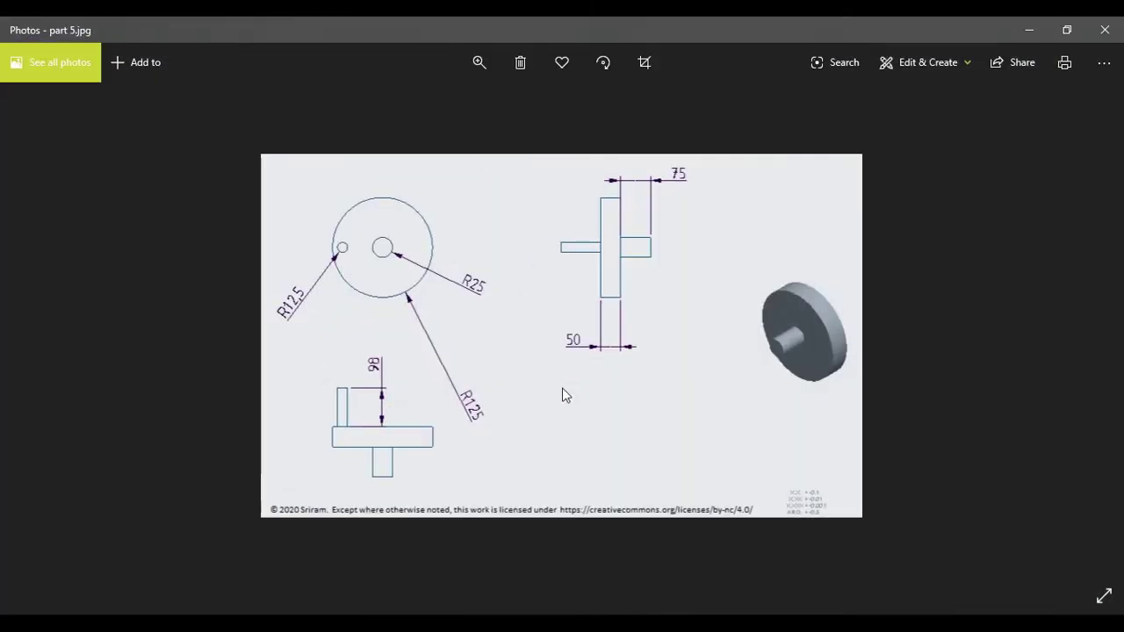
click(1029, 30)
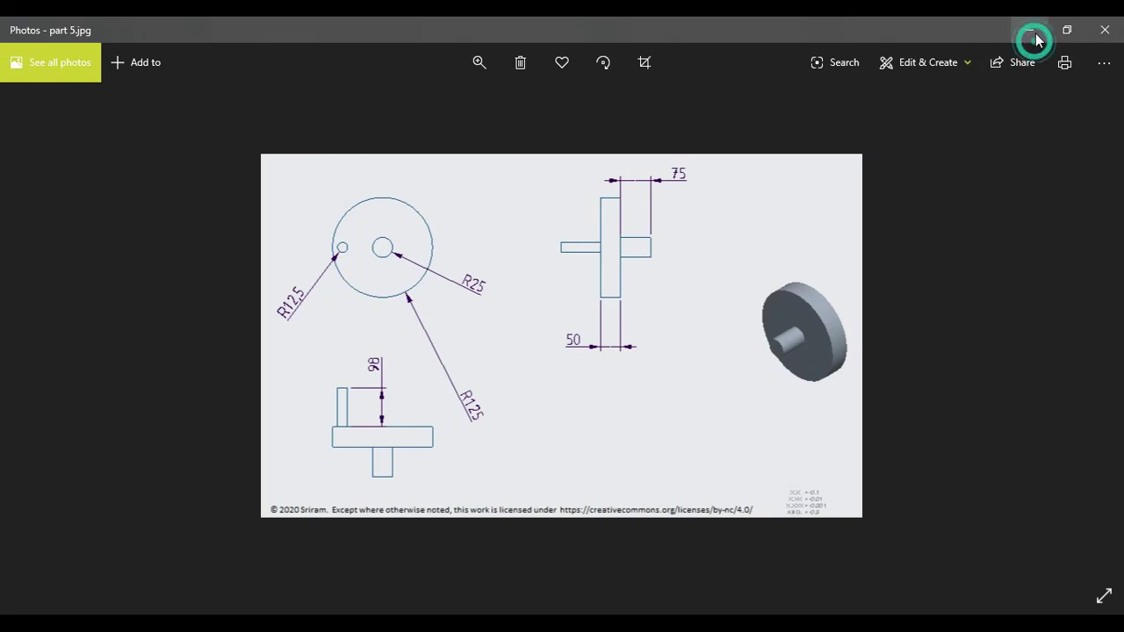
scroll(705, 188, up, 5)
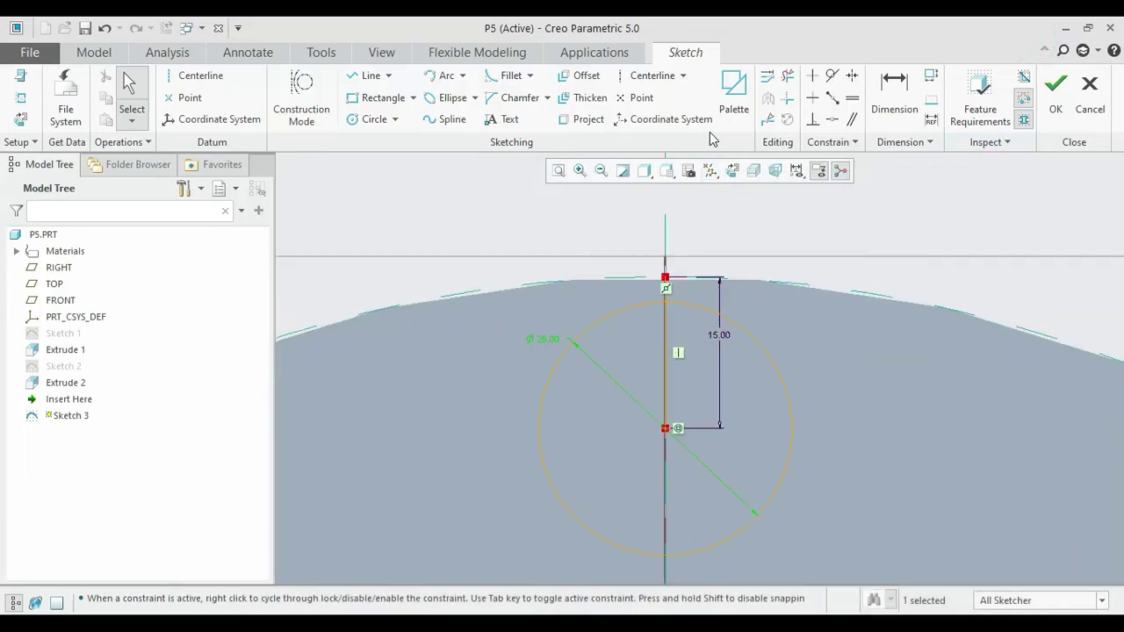
click(787, 76)
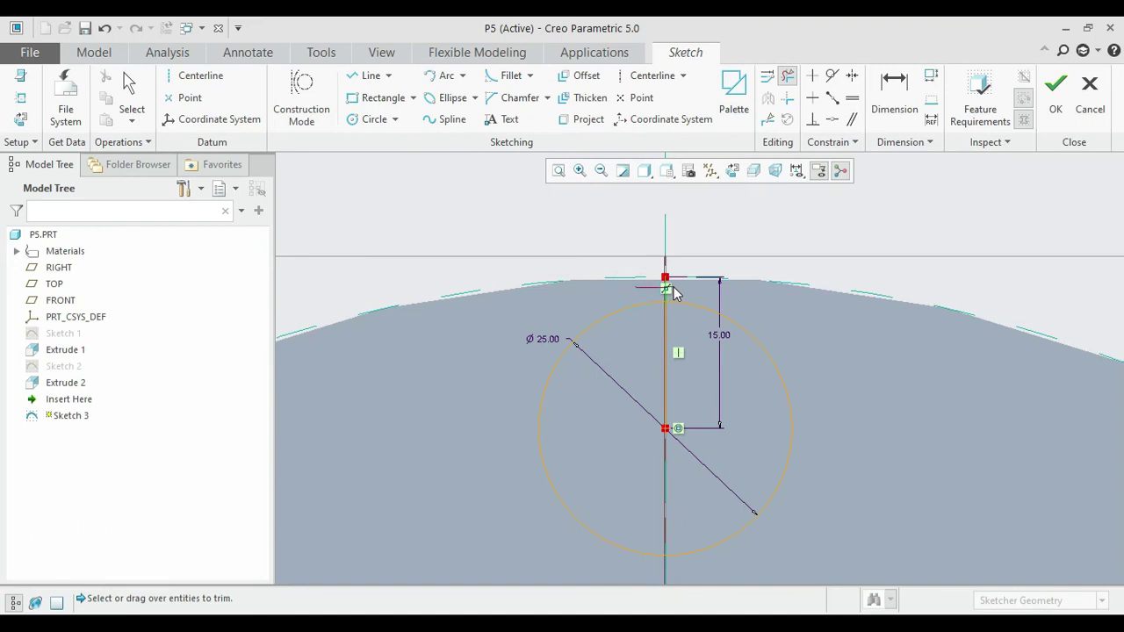
click(669, 351)
scroll(731, 391, down, 5)
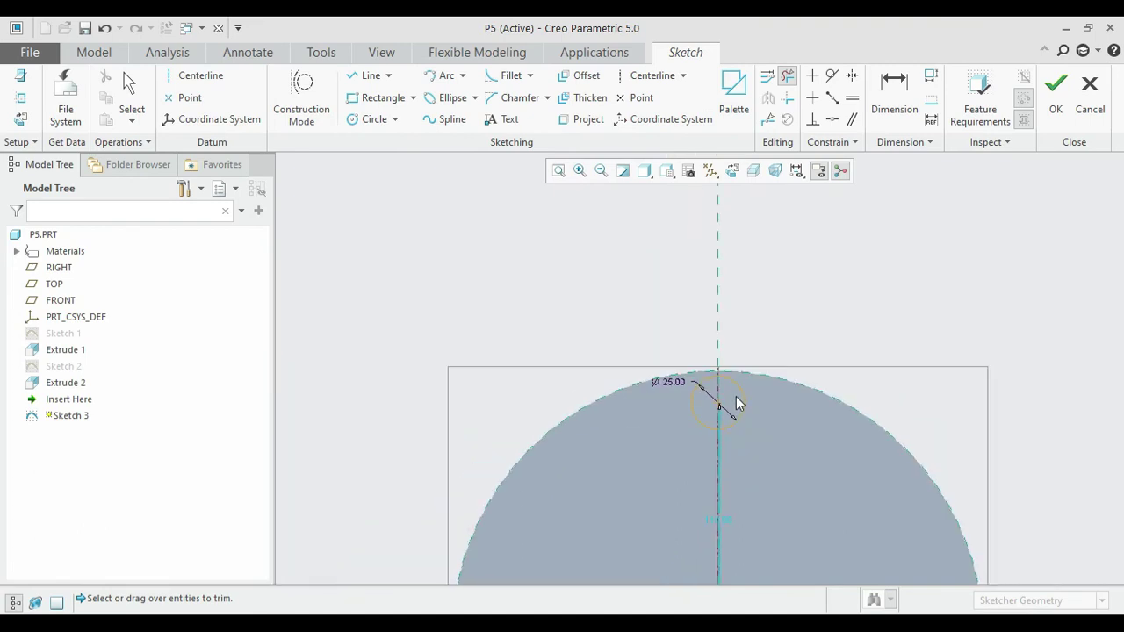
Step: Finish the 25 mm circle sketch and extrude it 98 mm outward from the disc face as the crank pin
click(1056, 92)
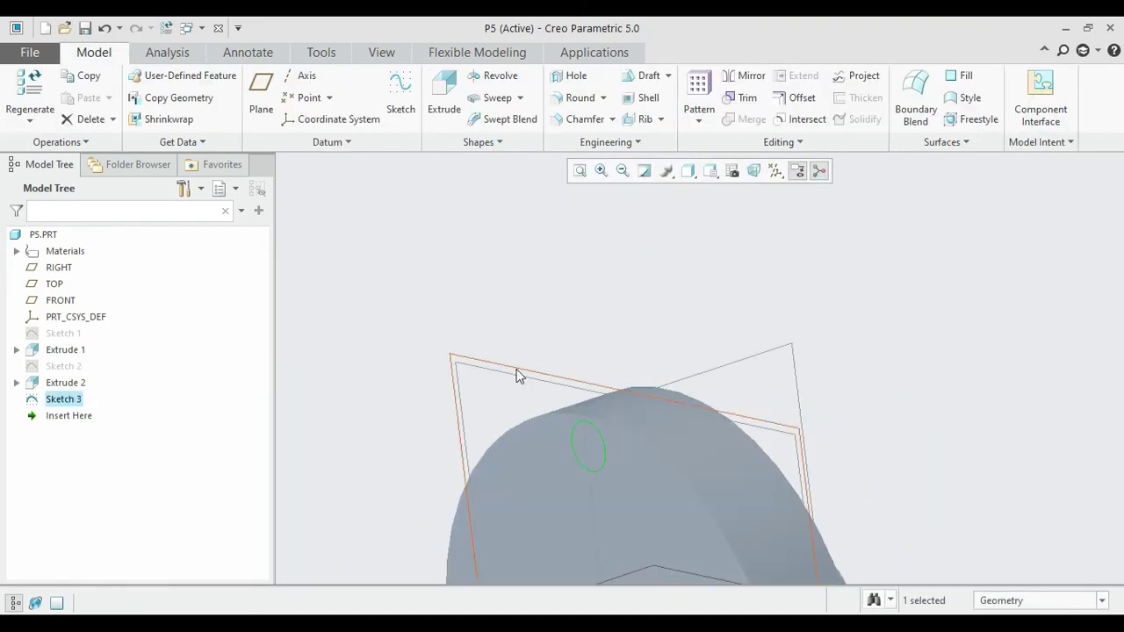
click(431, 120)
click(139, 94)
text(98)
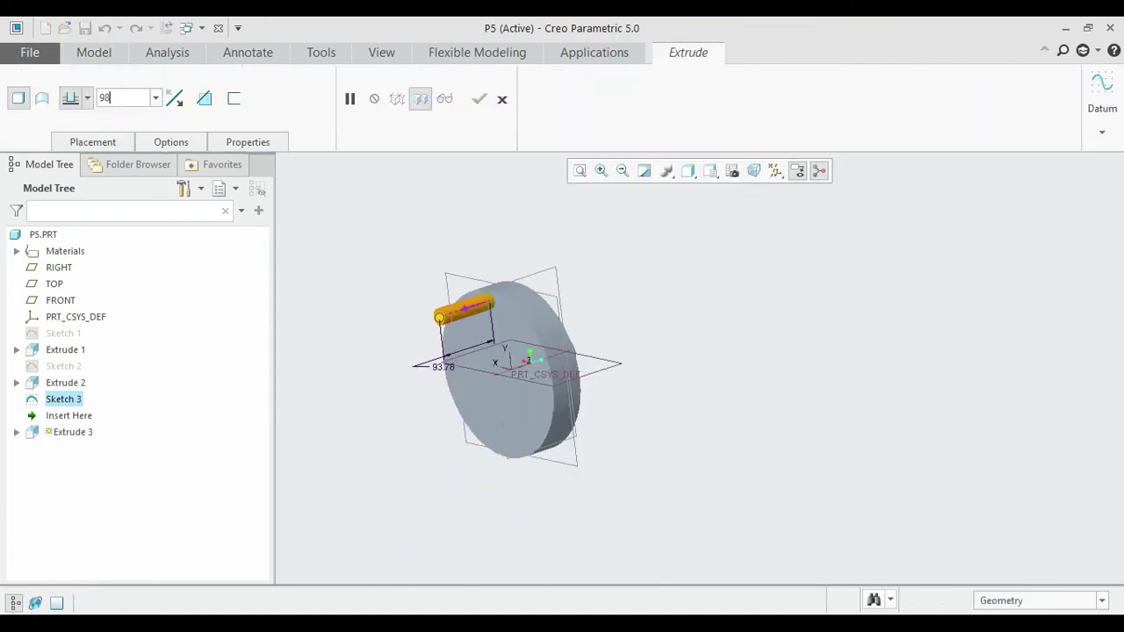
key(Return)
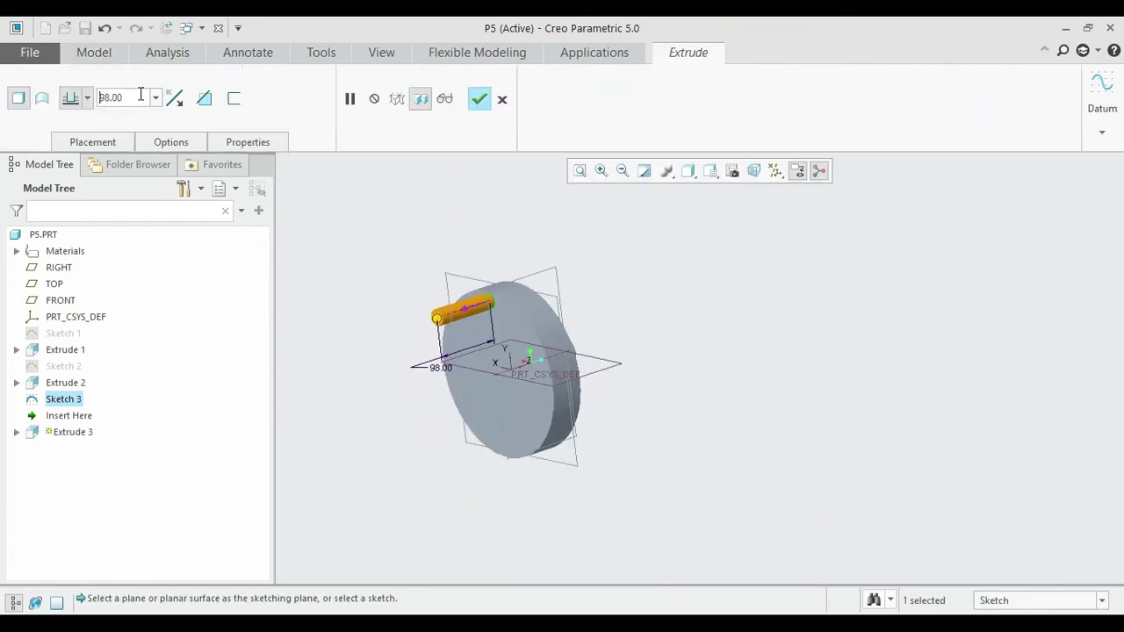
click(479, 99)
middle_drag(381, 321, 462, 263)
Step: Save the finished part P5 in the beam_engine_tutorial folder and close it
click(85, 28)
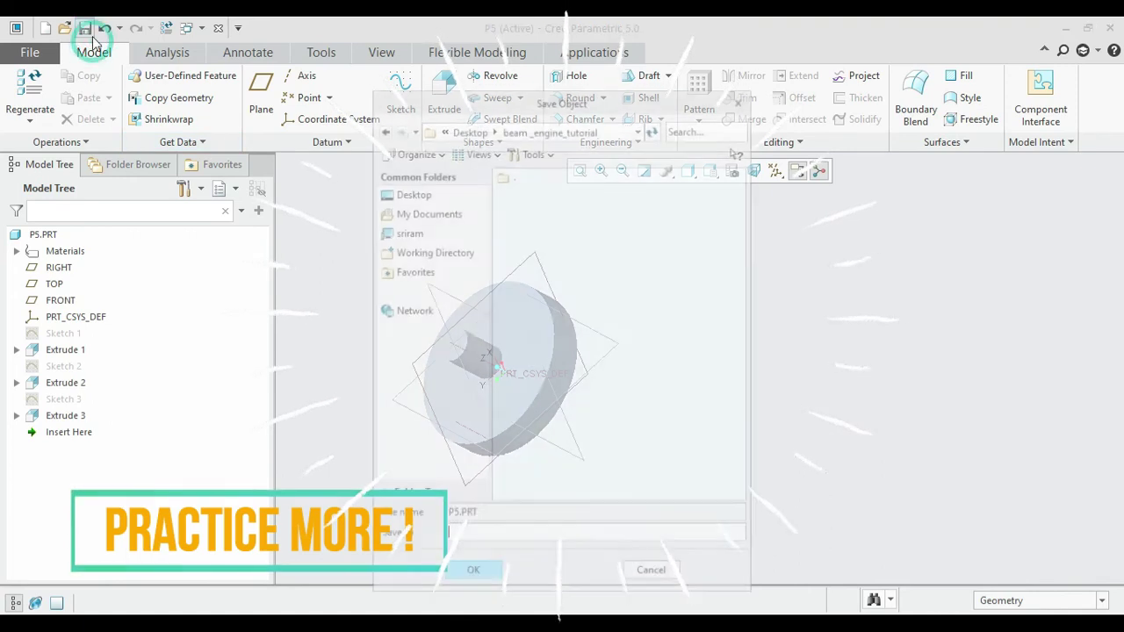
click(474, 571)
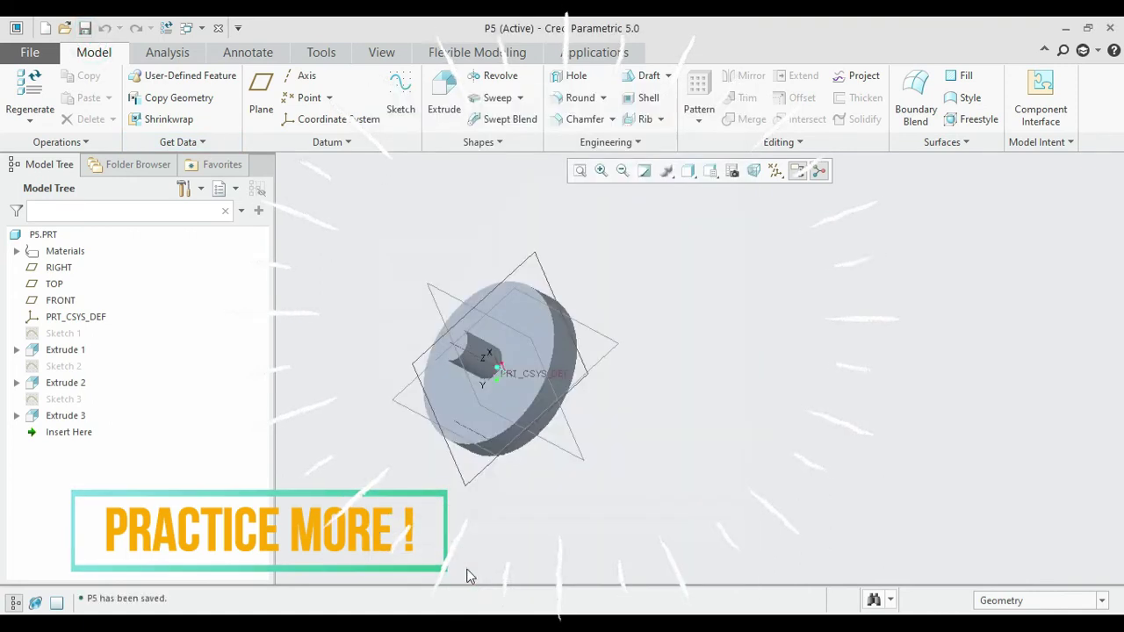
click(217, 28)
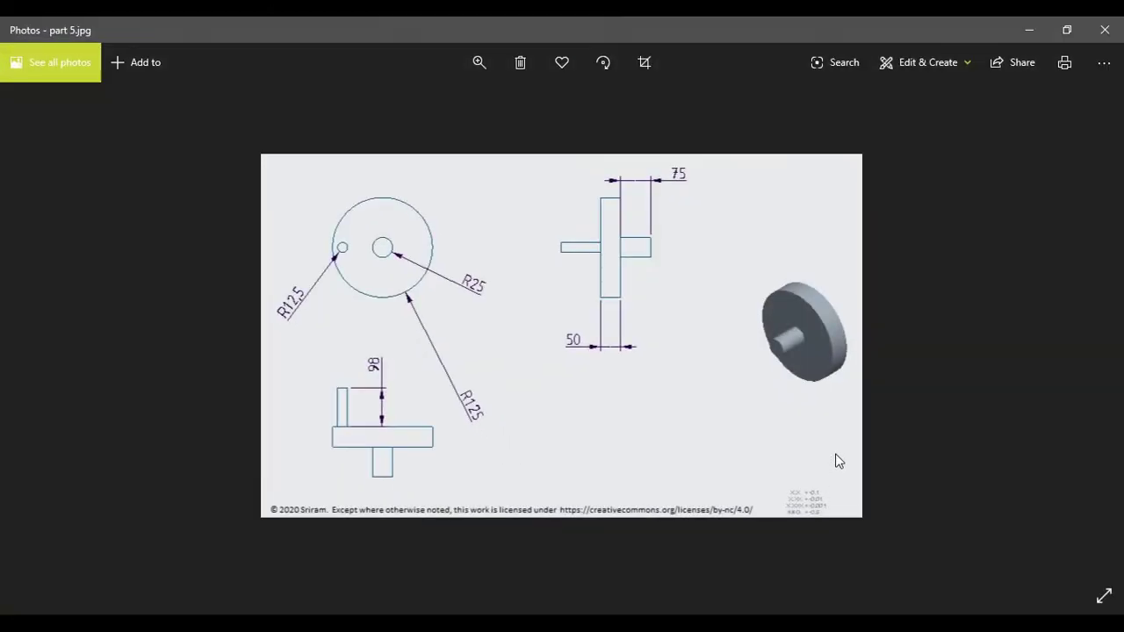
Step: Bring up the part 6.jpg drawing, and create a solid part named p6 from the mmns_part_solid template
key(Right)
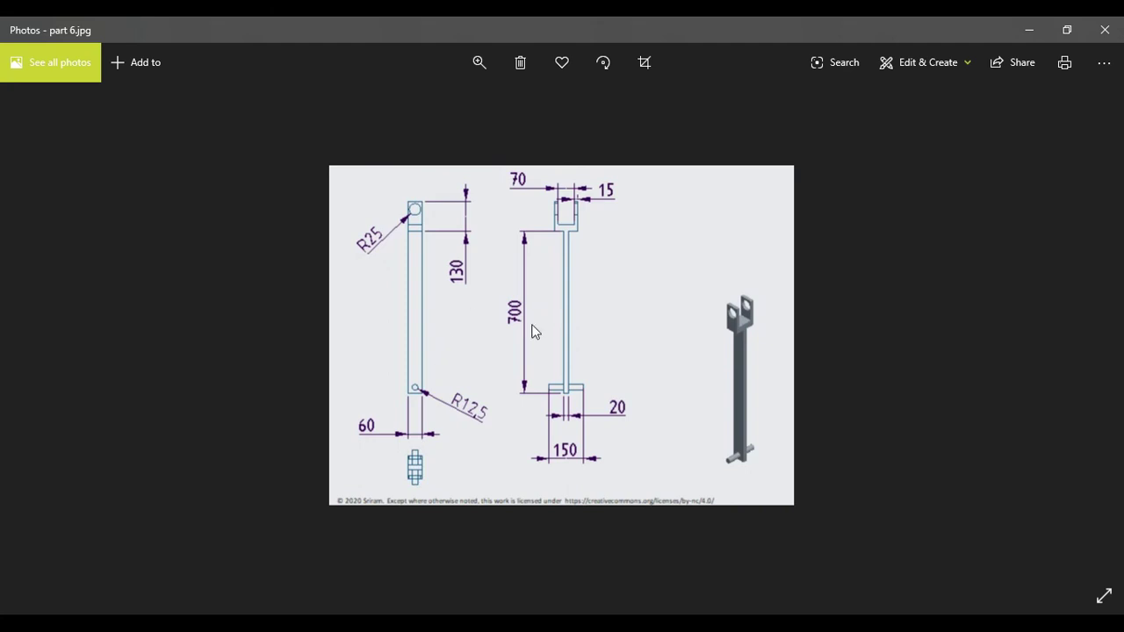
click(1029, 33)
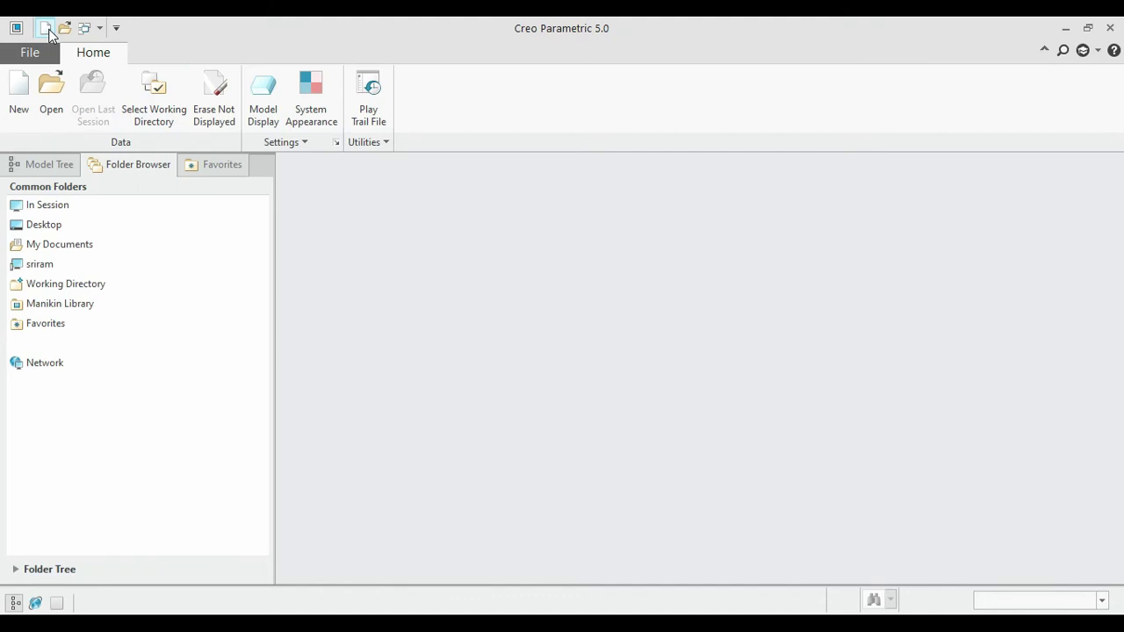
click(20, 92)
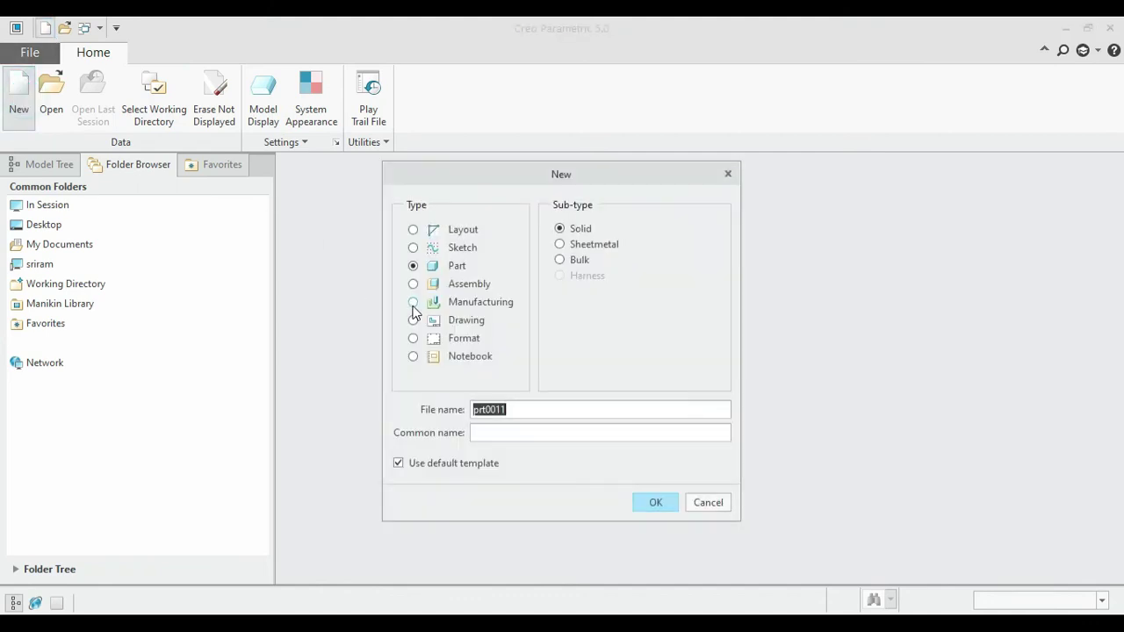
text(p6)
click(410, 464)
click(640, 502)
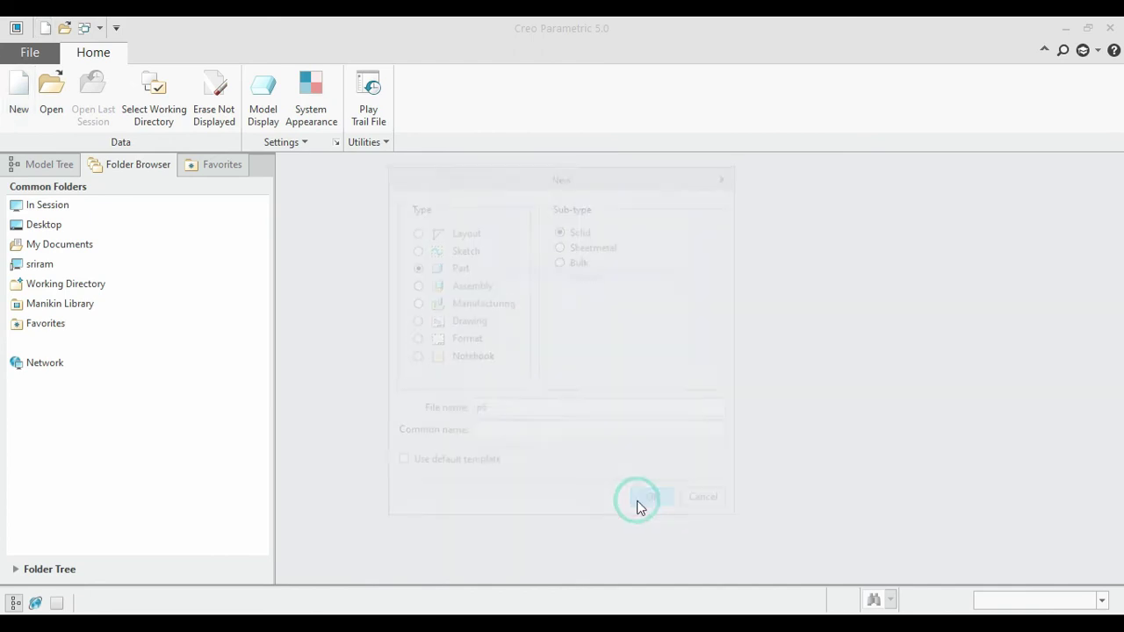
scroll(502, 259, down, 2)
double_click(489, 241)
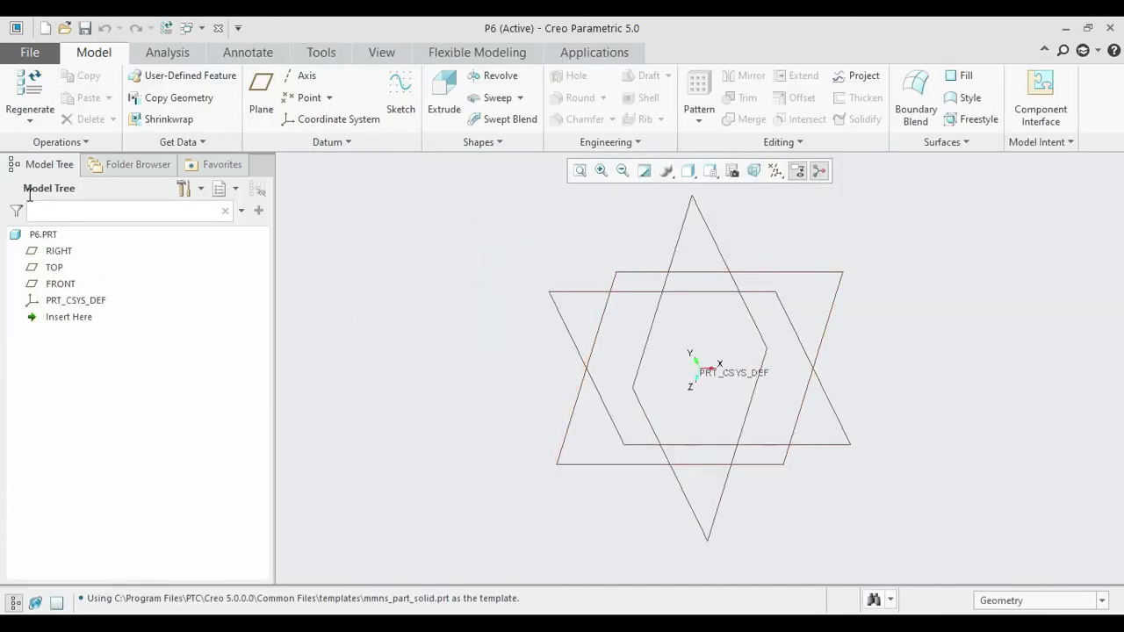
Step: Assign the non-ferrous material Al-Cu_alloy_wrought_HS to part P6 in its model properties
click(32, 53)
mouse_move(53, 210)
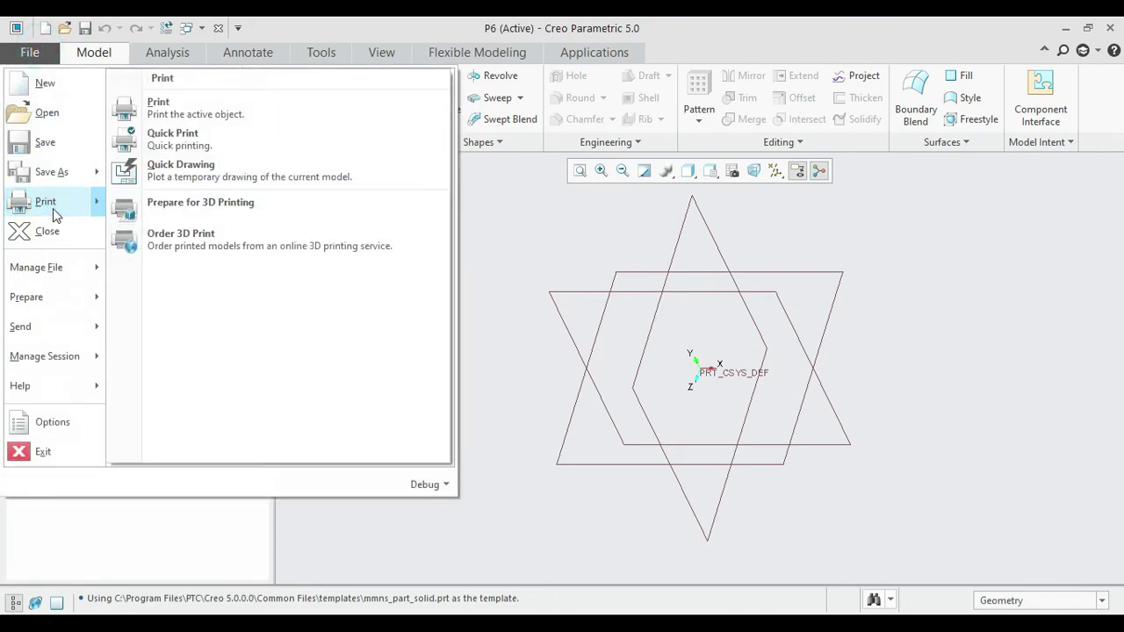
mouse_move(53, 295)
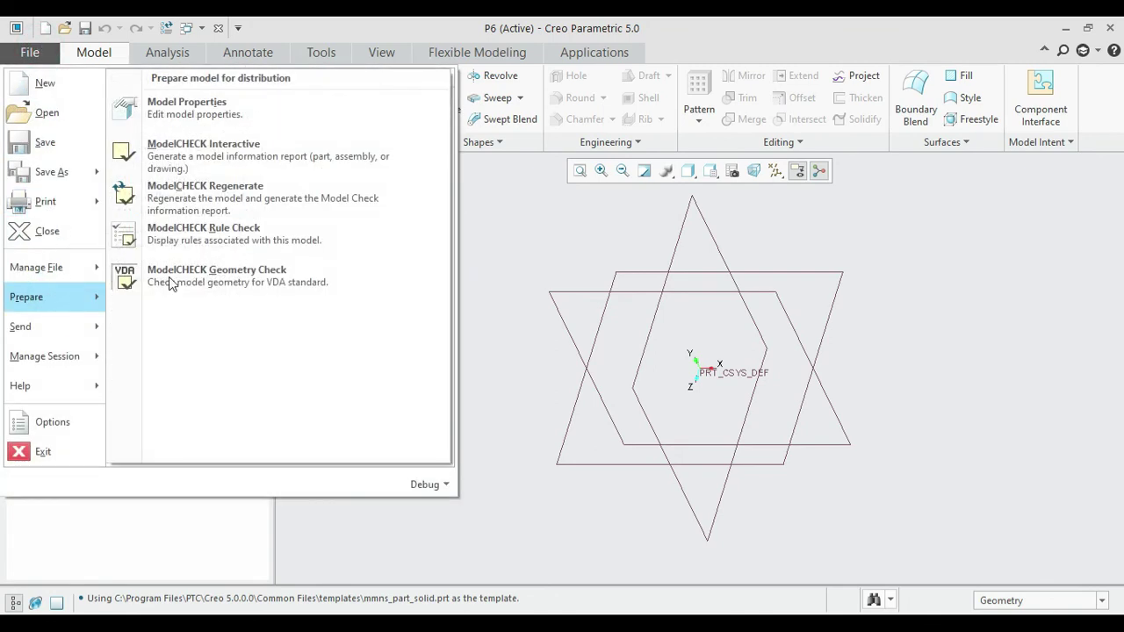
click(279, 115)
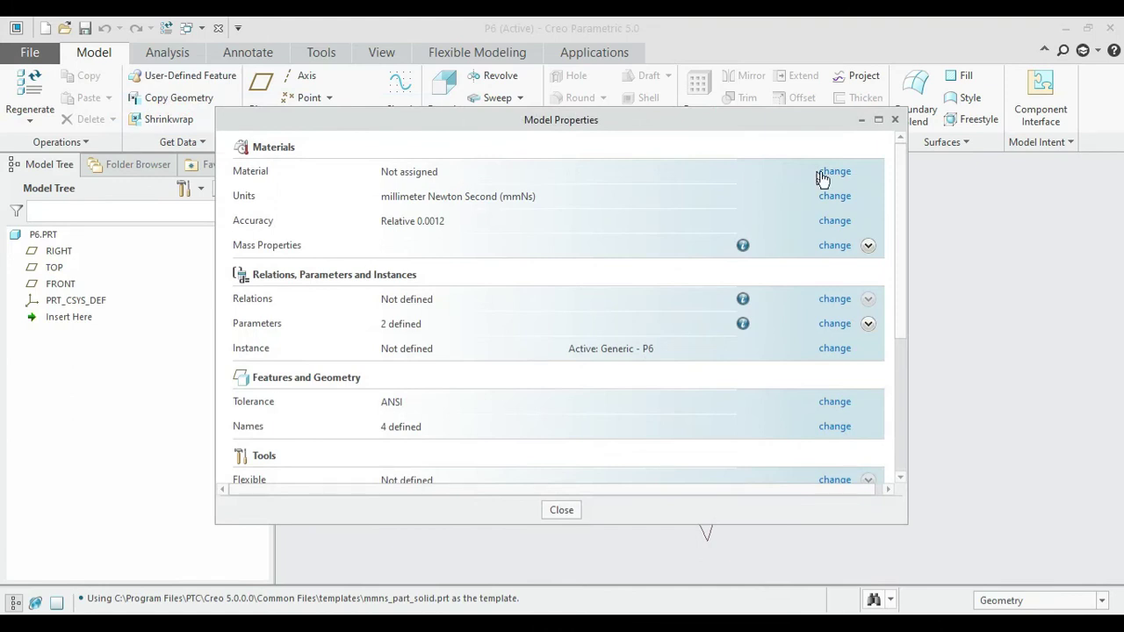
click(820, 173)
double_click(576, 176)
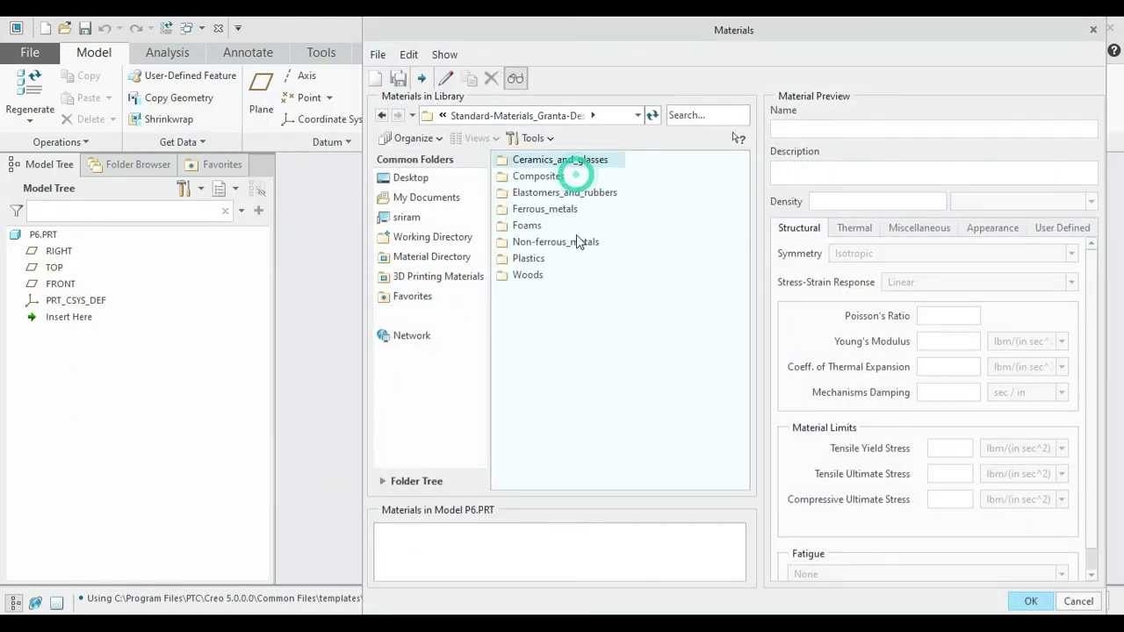
double_click(563, 242)
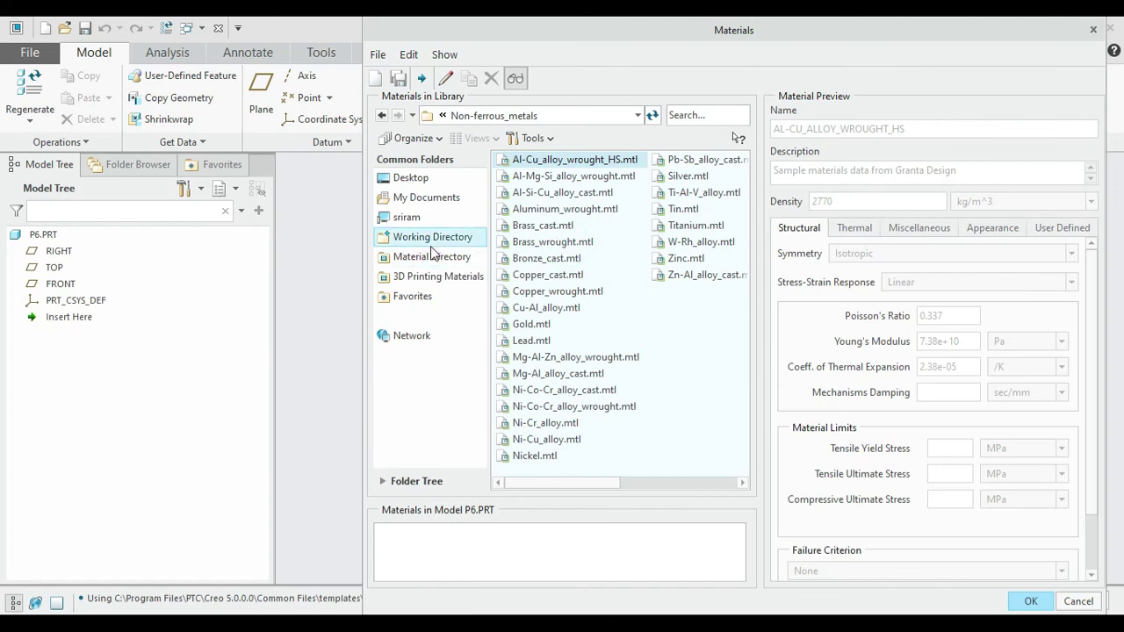
double_click(577, 161)
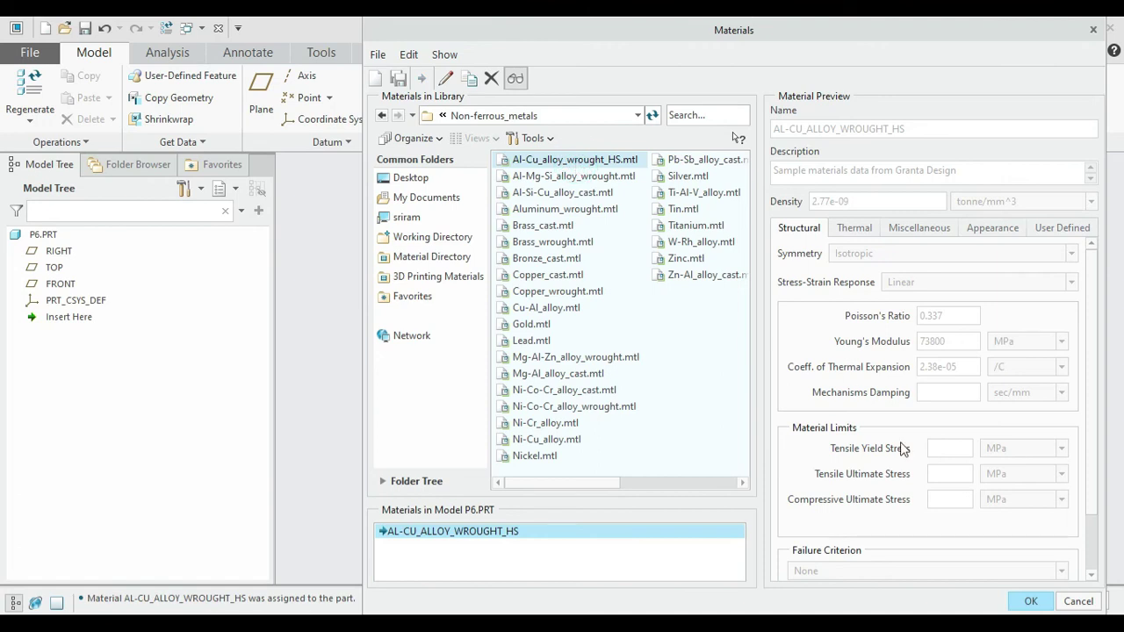
click(1031, 600)
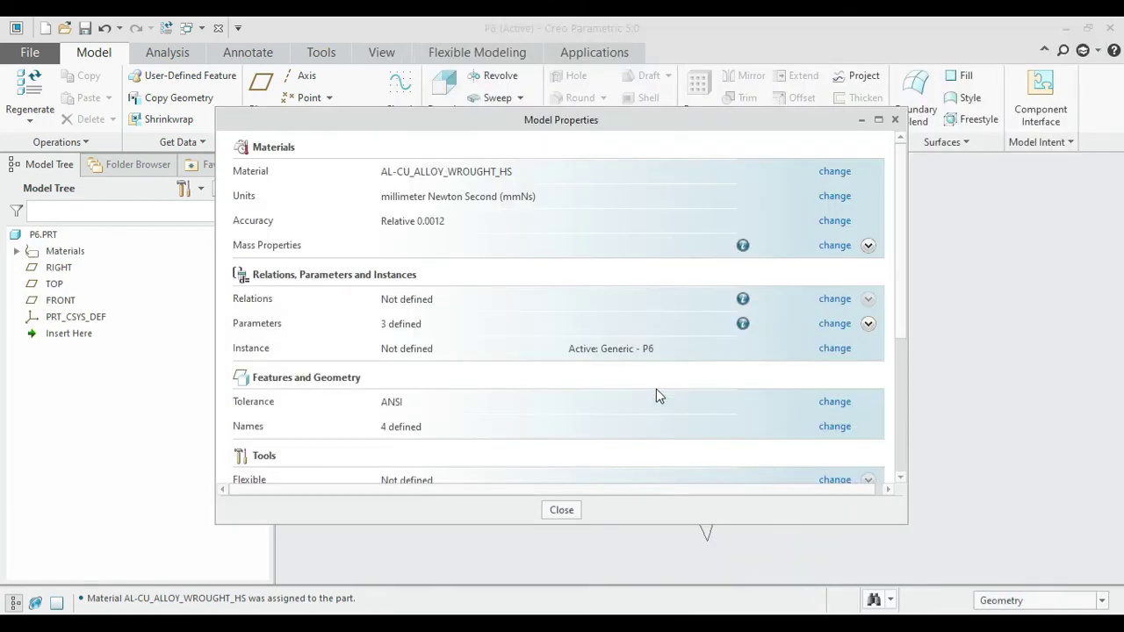
click(561, 511)
Step: Start a sketch on the FRONT plane and draw a centre rectangle about 101 mm wide and 352 mm high on the origin
click(68, 302)
click(401, 88)
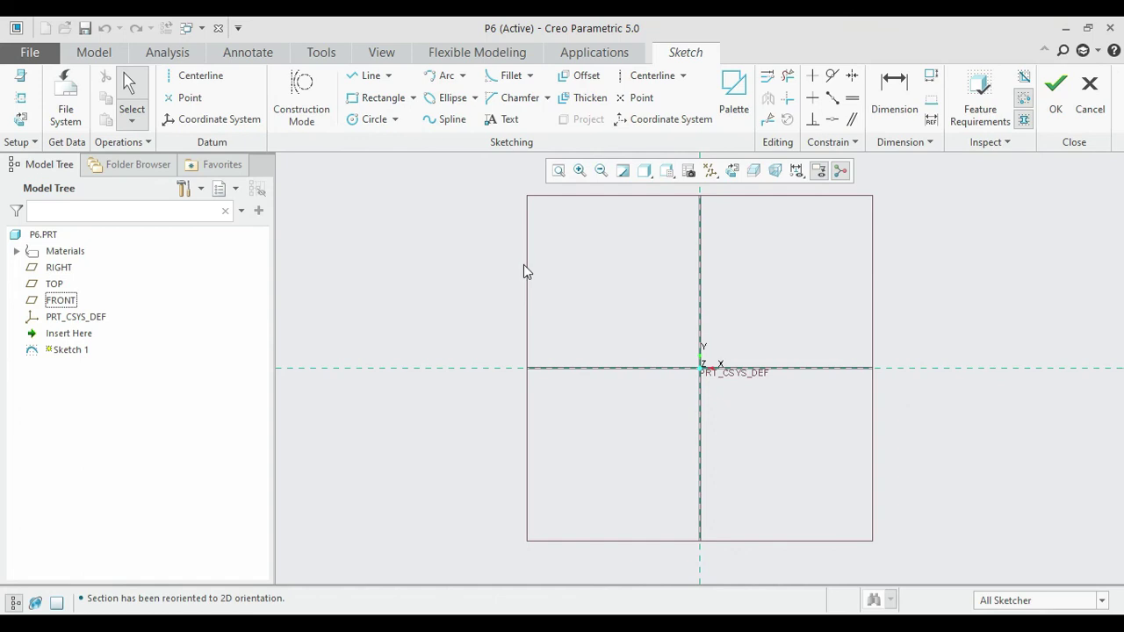
click(414, 100)
click(379, 154)
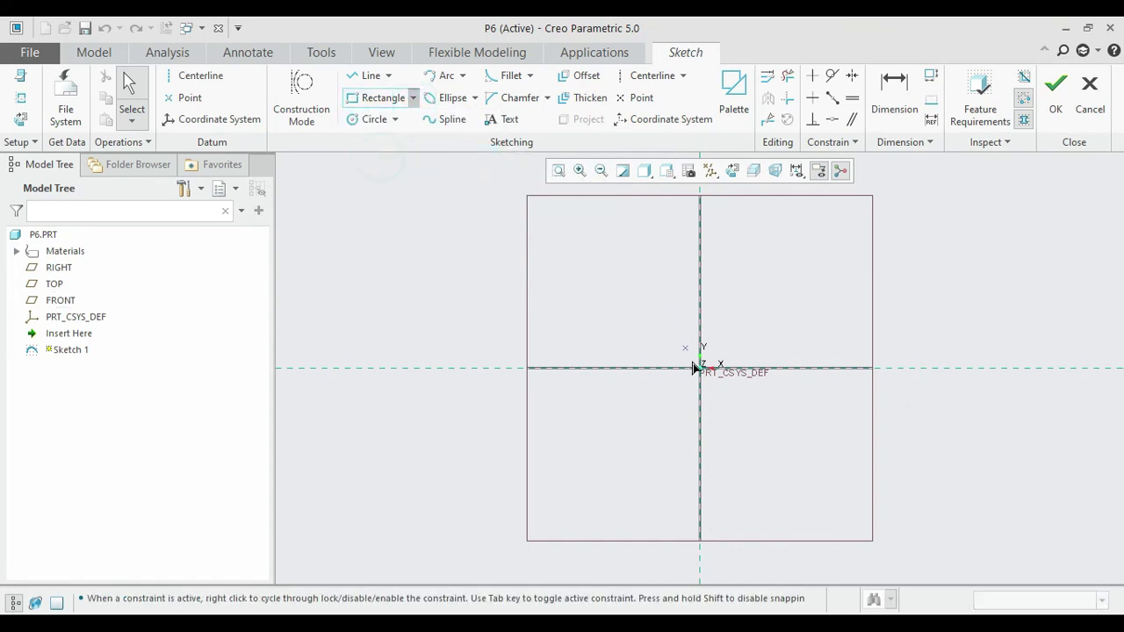
click(704, 370)
click(732, 489)
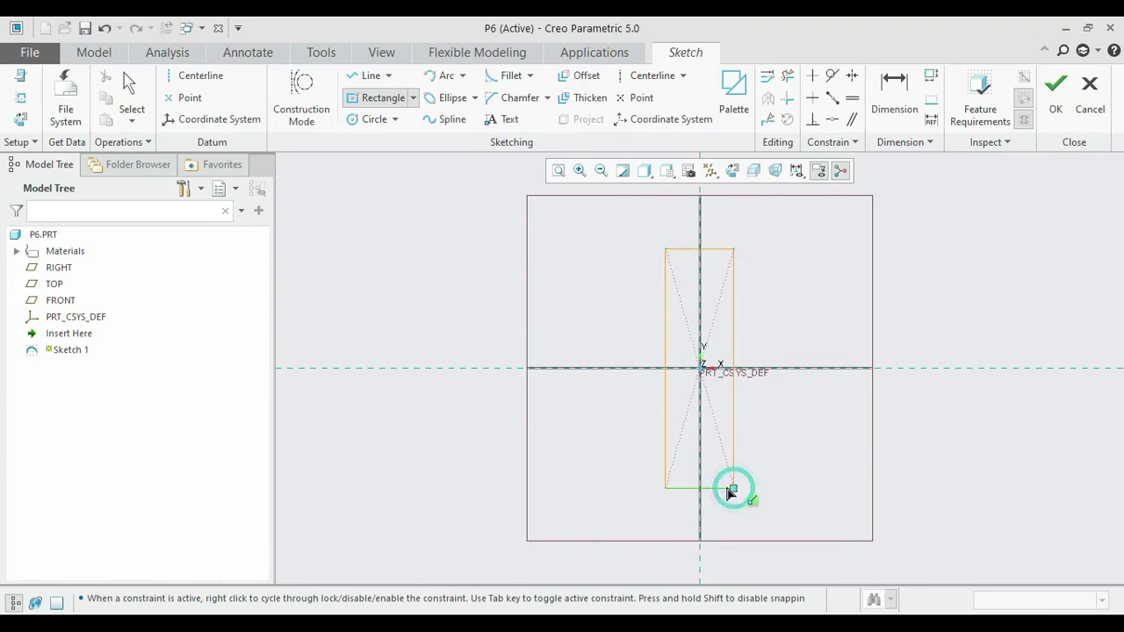
middle_click(727, 491)
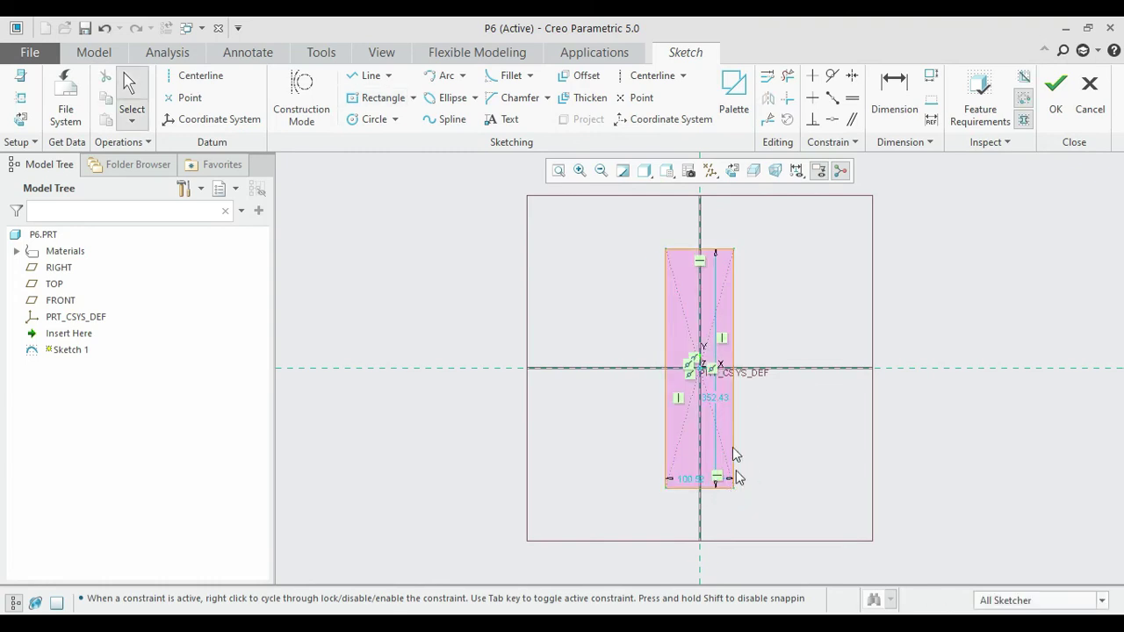
Step: Set the rectangle's height to 700 mm and its width to 60 mm
double_click(713, 398)
text(700)
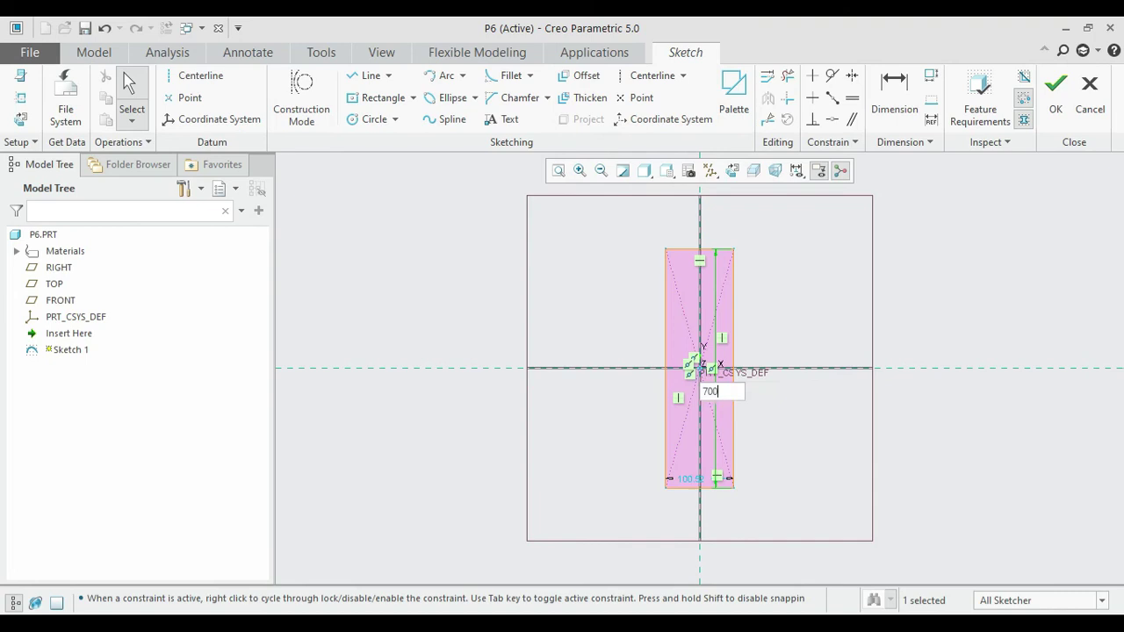
key(Return)
scroll(745, 467, up, 4)
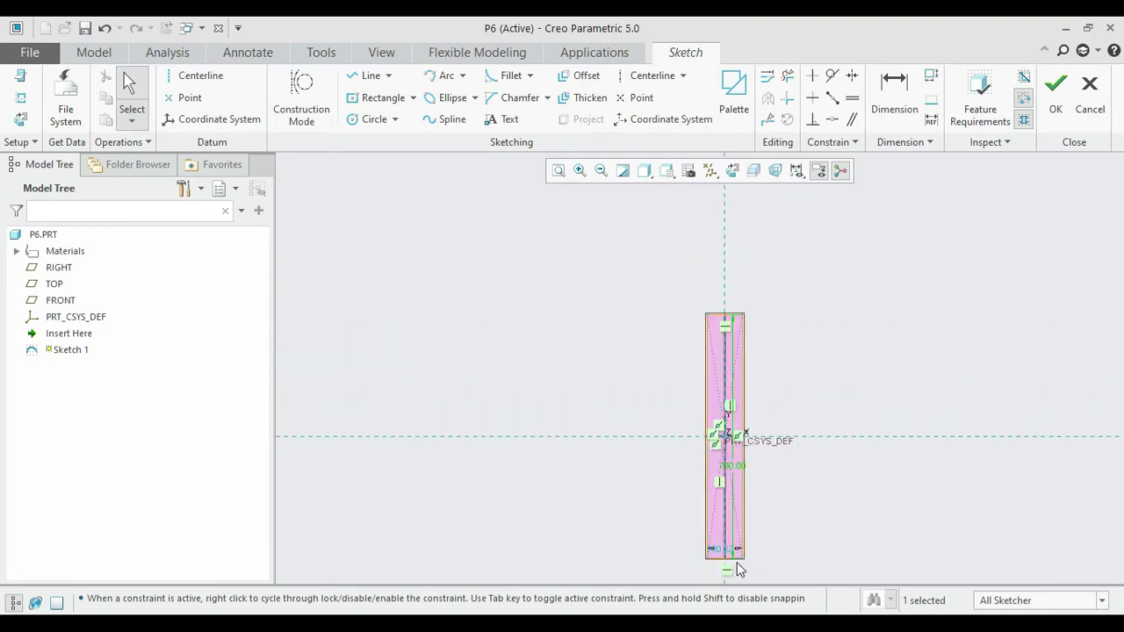
scroll(683, 520, down, 4)
double_click(698, 513)
text(60)
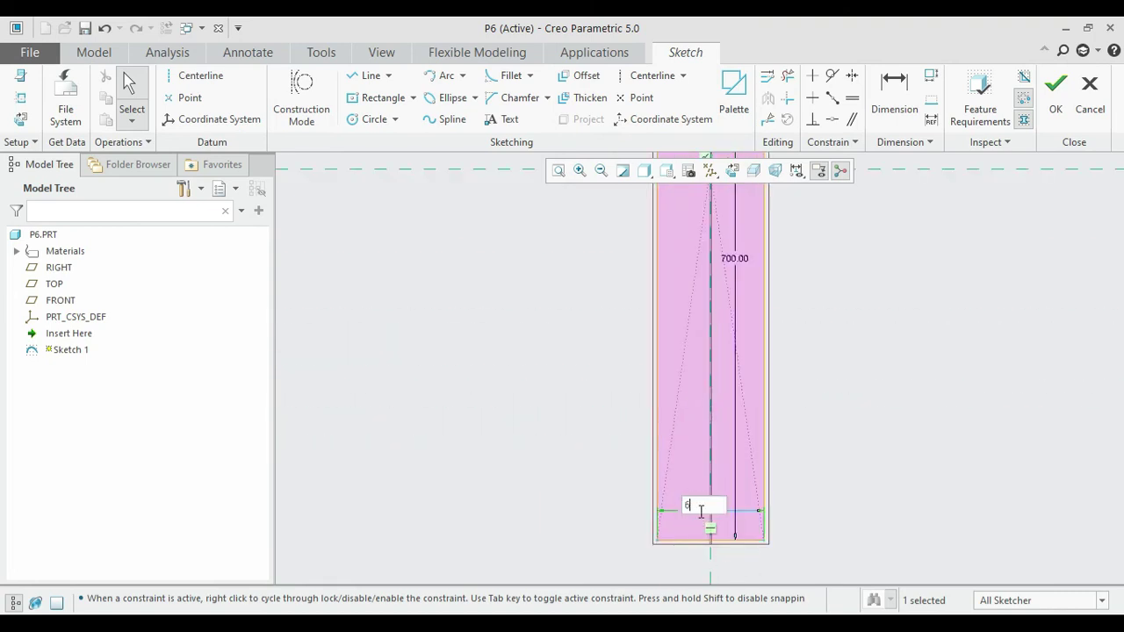
key(Return)
Step: Check the rod's dimensions on the part 6.jpg drawing and finish the rectangle sketch
key(alt+Tab)
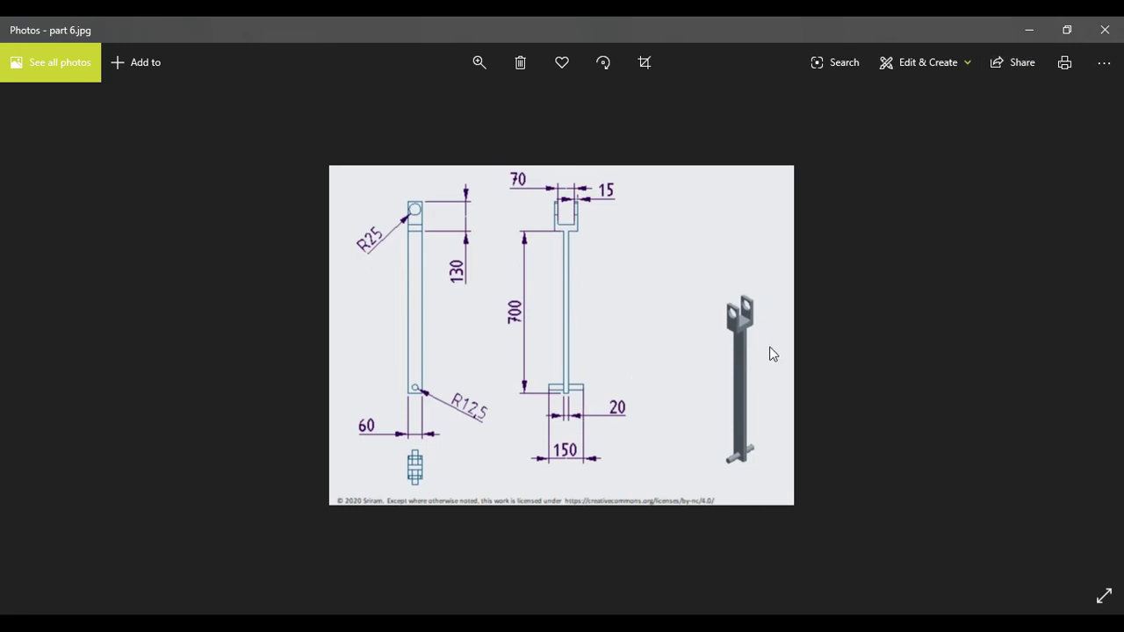
click(1036, 33)
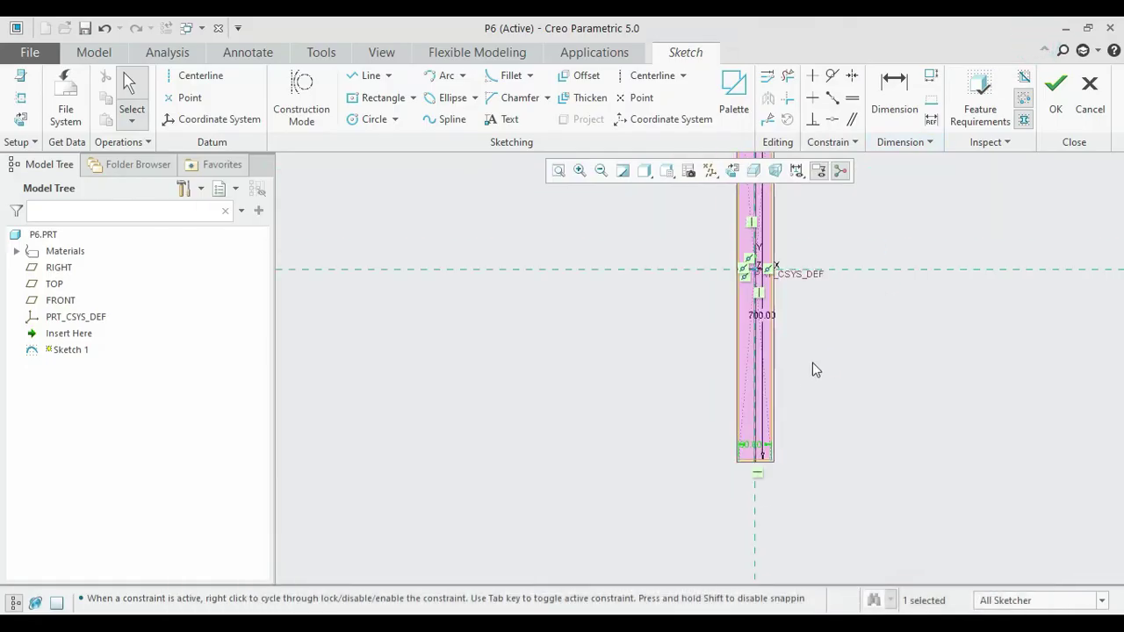
click(559, 170)
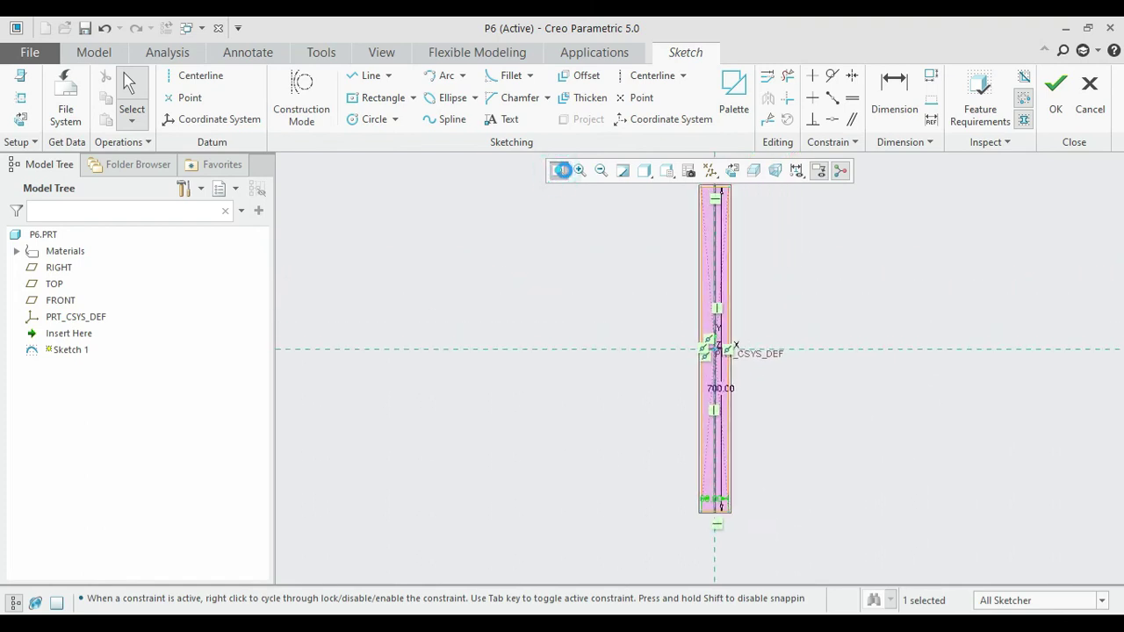
click(1056, 88)
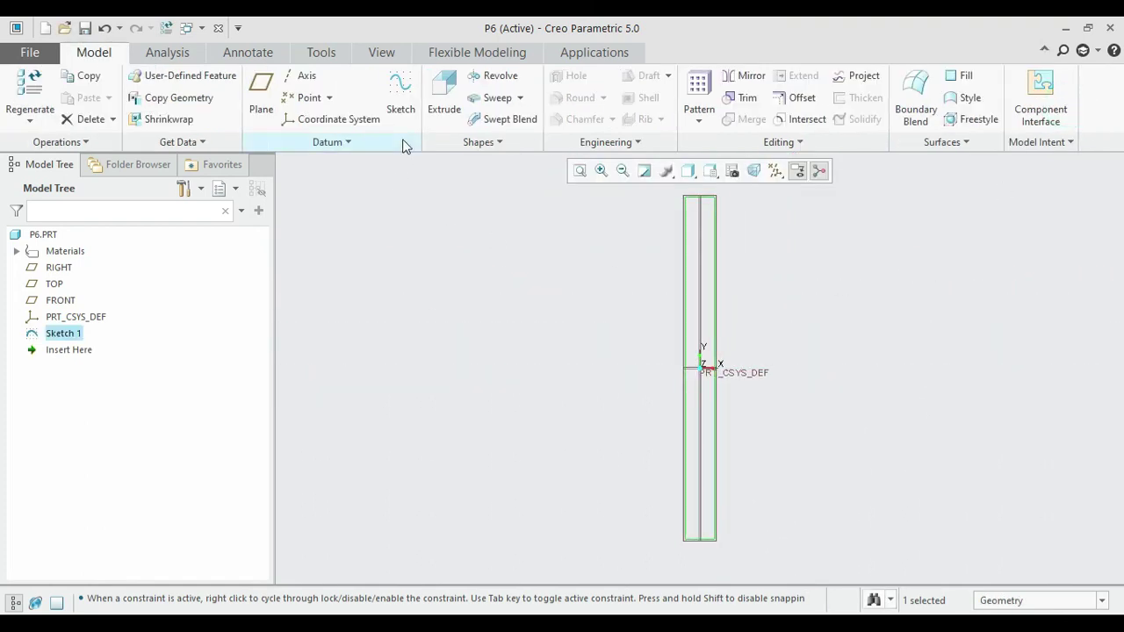
Step: Extrude the rectangle symmetrically about the FRONT plane to a total thickness of 20 mm
click(450, 119)
click(87, 98)
click(71, 141)
click(119, 97)
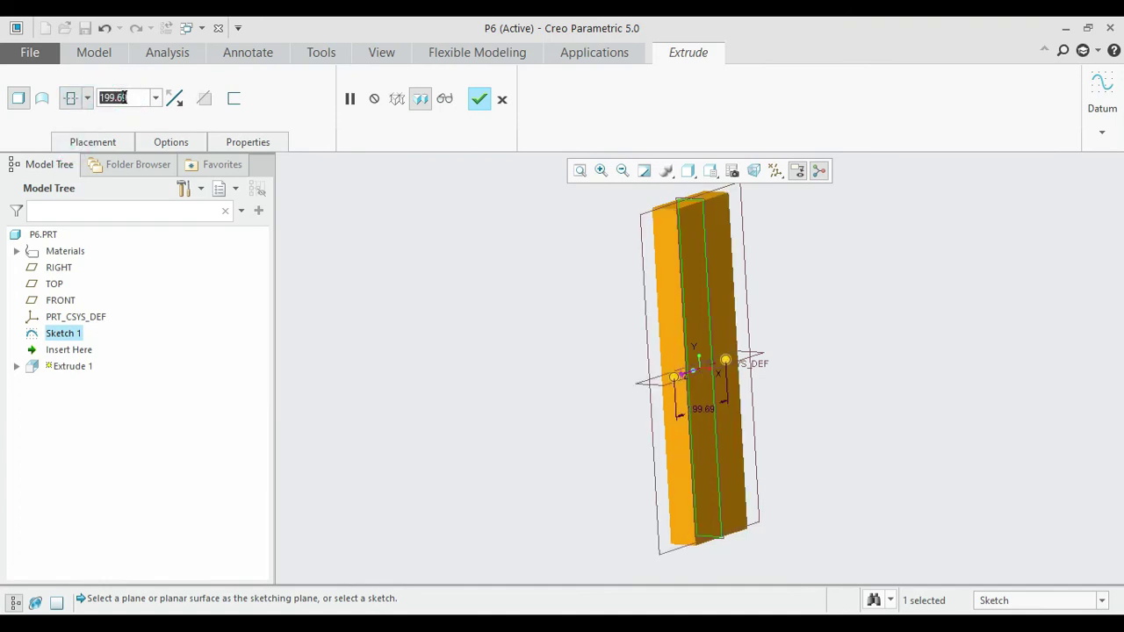
text(20)
key(Return)
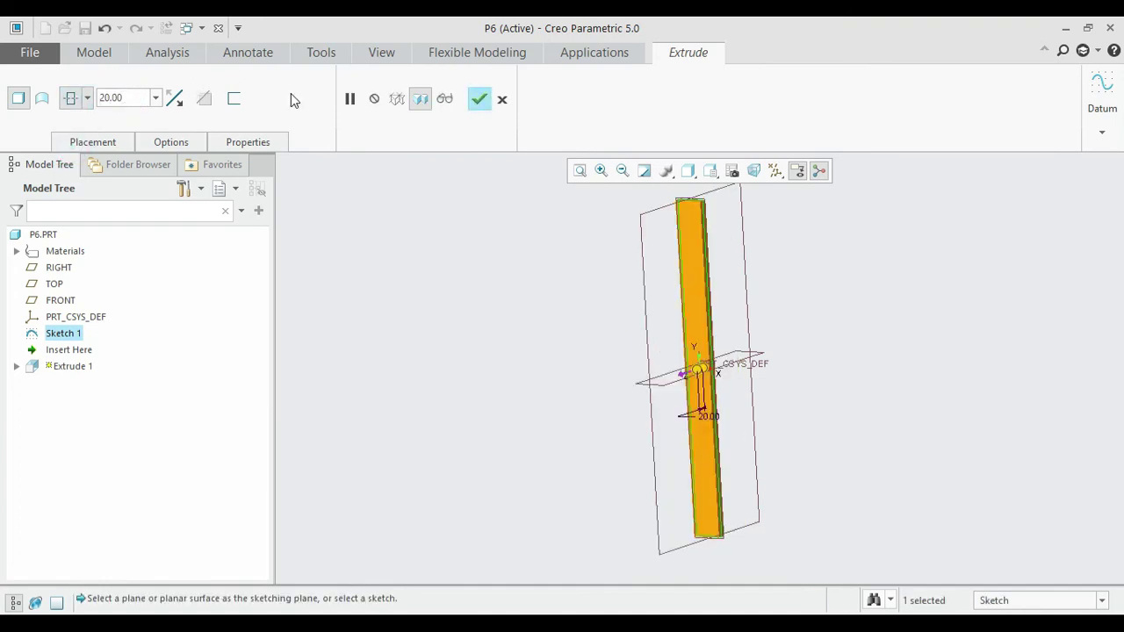
click(479, 99)
click(539, 326)
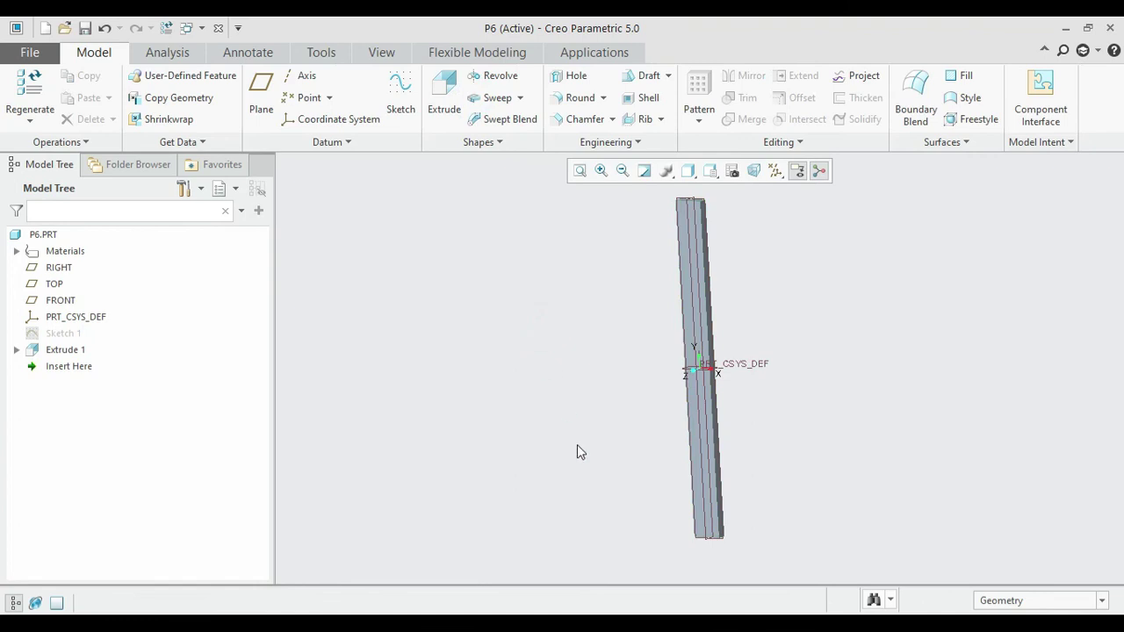
Step: Examine the fork end's dimensions on the part 6.jpg drawing and return to the P6 model
middle_drag(588, 459, 552, 449)
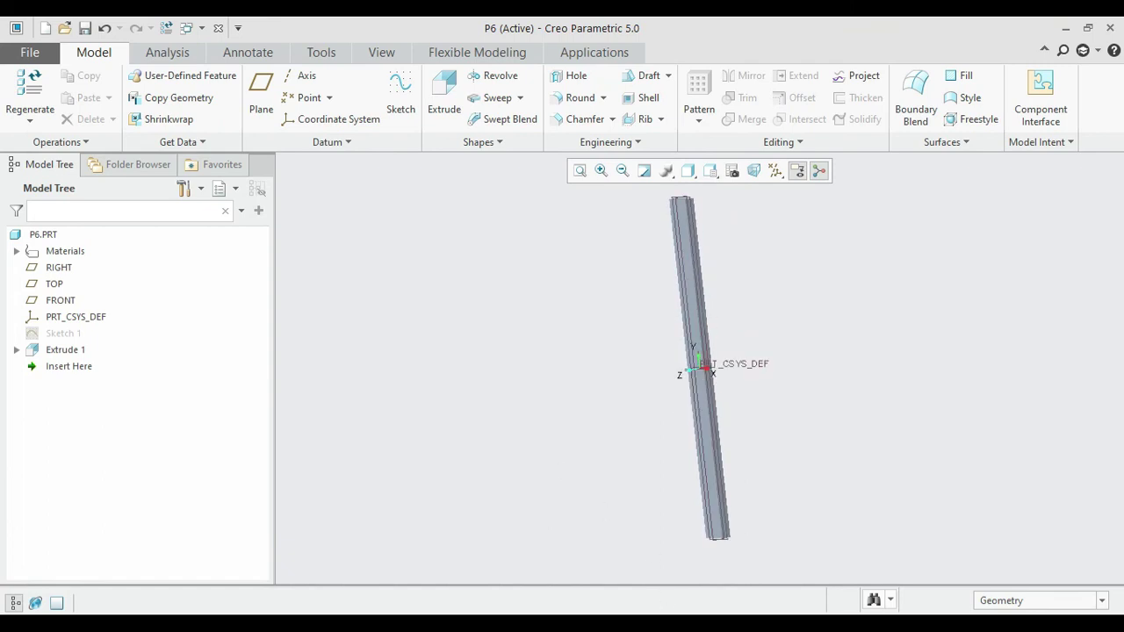
key(alt+Tab)
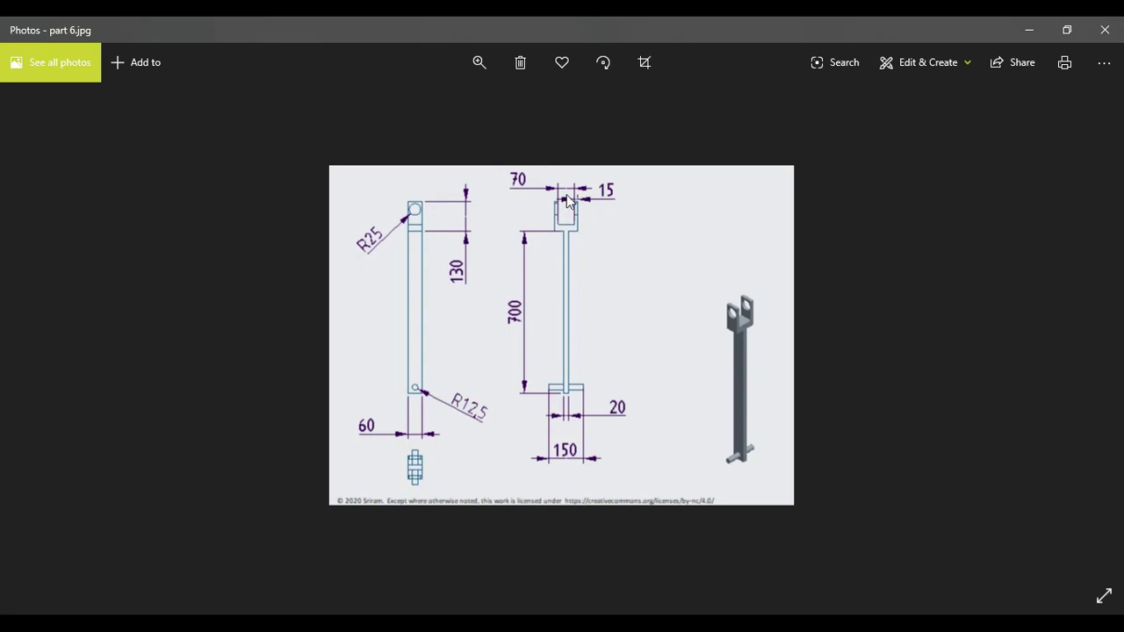
click(1029, 30)
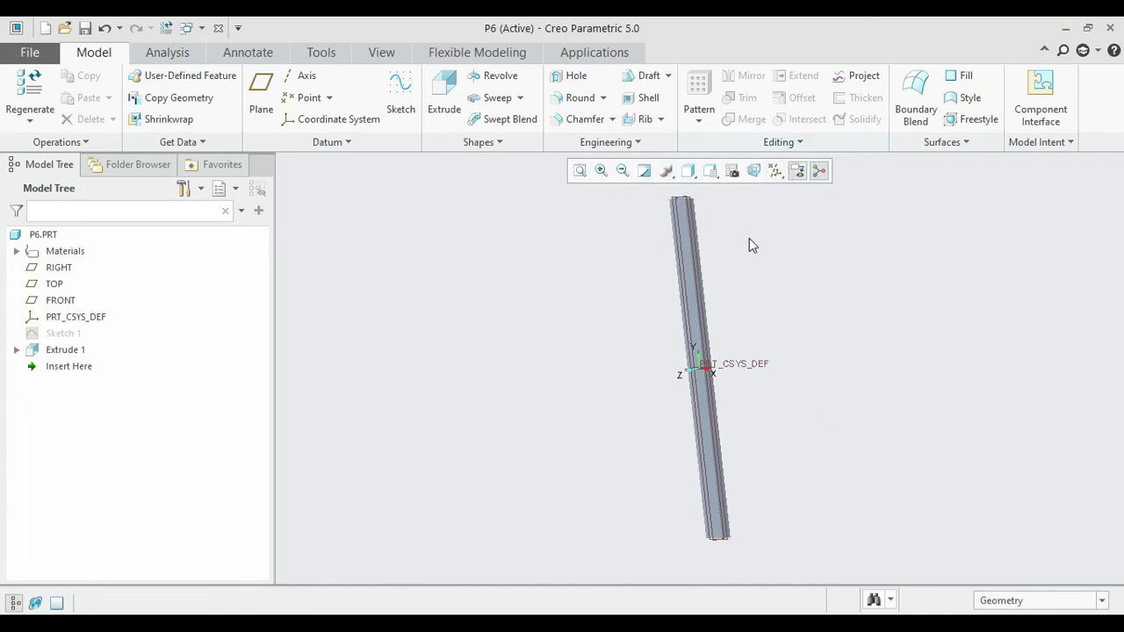
Step: Start a sketch on the FRONT plane and orient the view parallel to it at the rod's upper end
scroll(749, 238, up, 2)
scroll(707, 237, down, 4)
scroll(702, 236, up, 6)
middle_drag(663, 217, 760, 284)
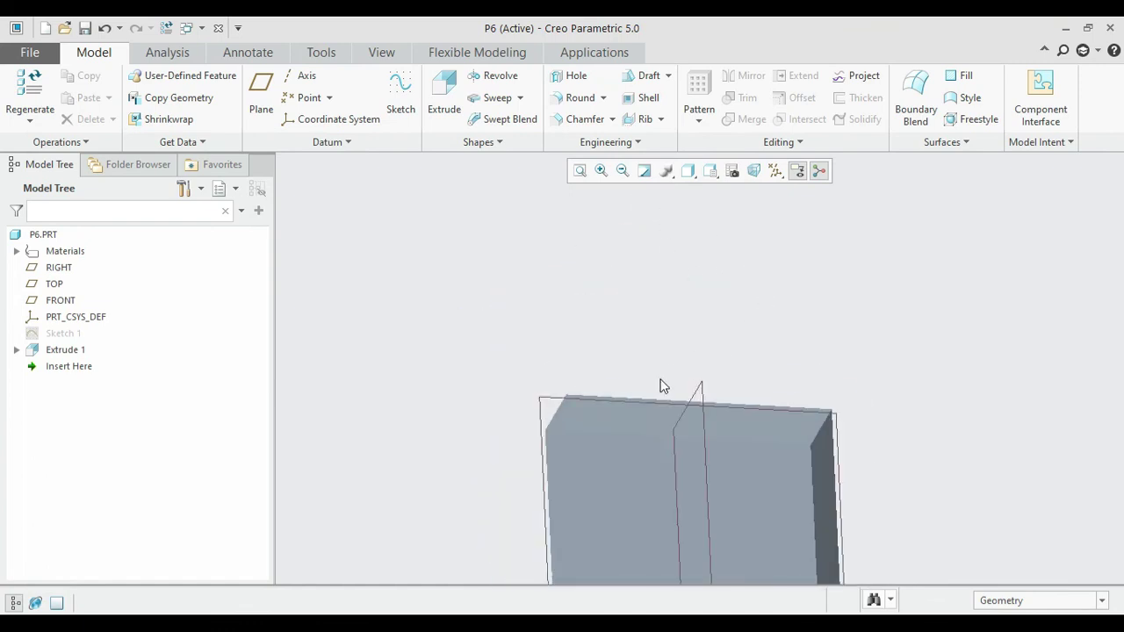
click(647, 403)
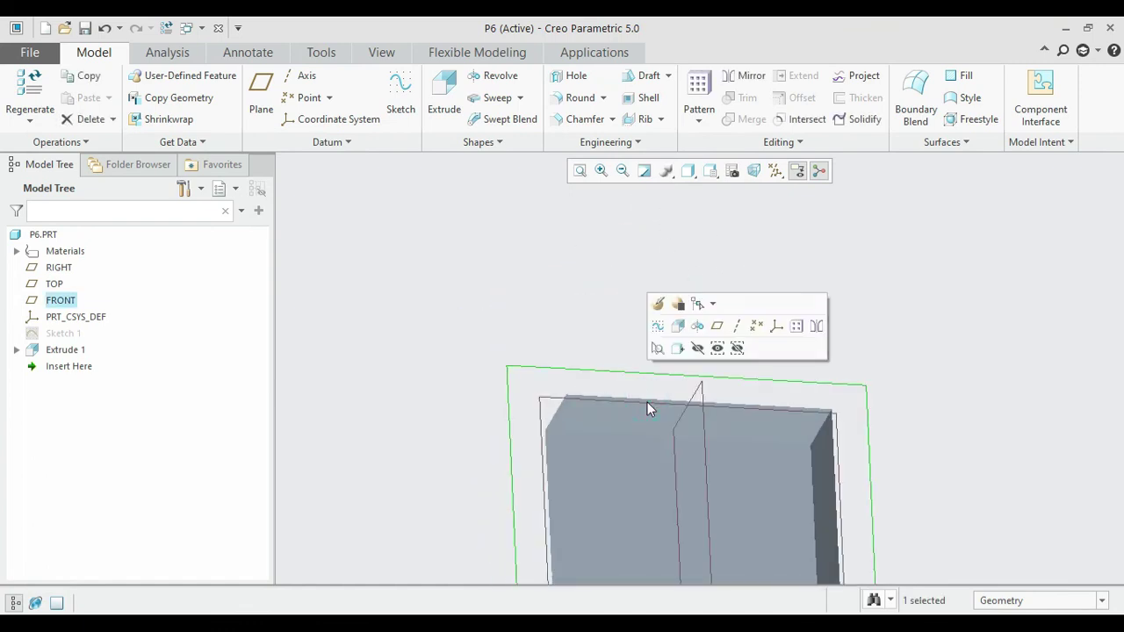
click(408, 114)
click(735, 171)
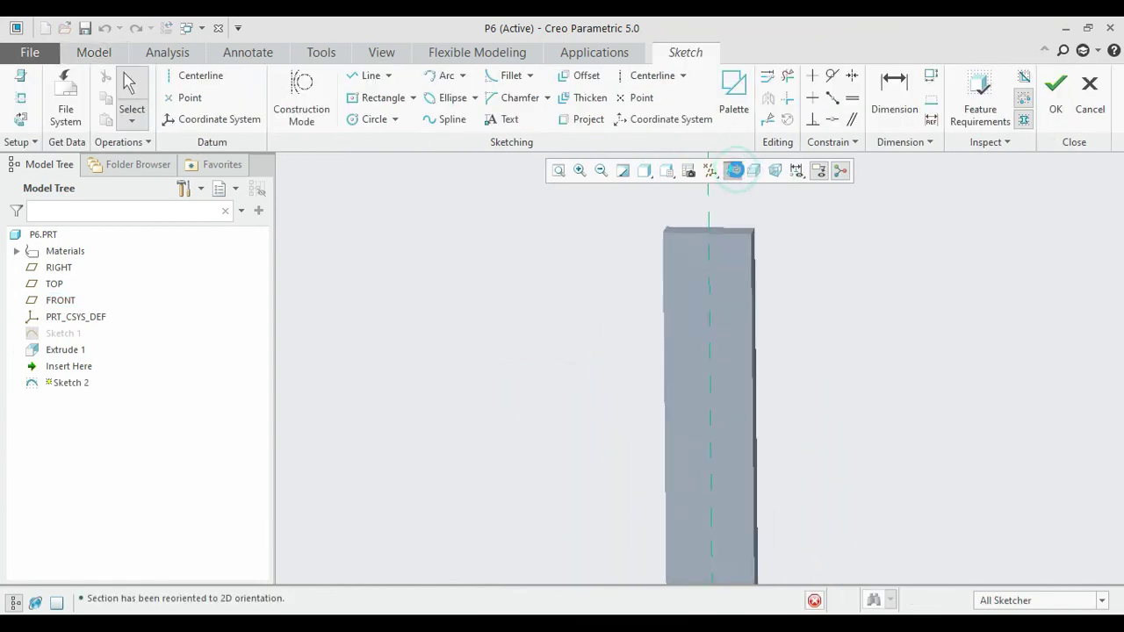
scroll(778, 230, down, 3)
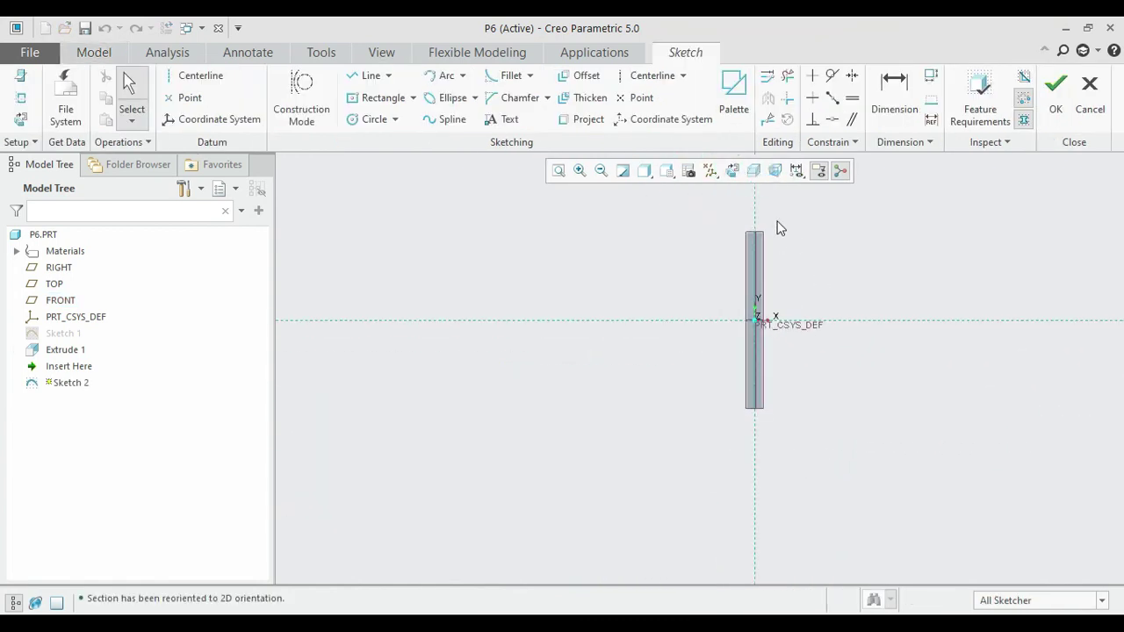
scroll(755, 233, up, 8)
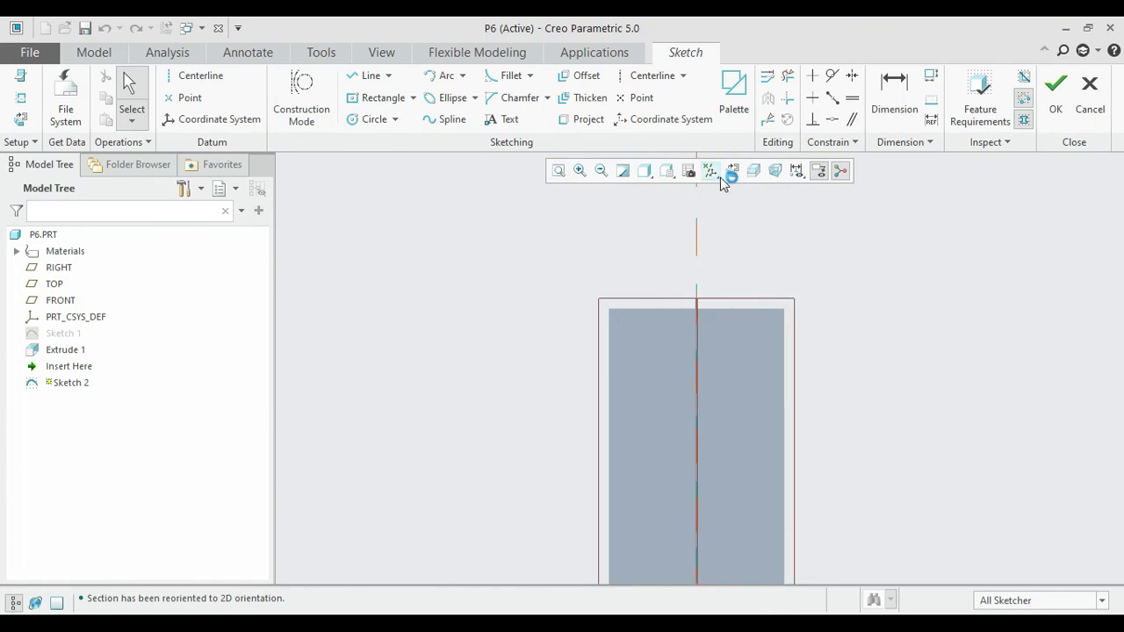
Step: Add the rod's upper edge and both long side edges as sketch references
click(20, 97)
click(643, 308)
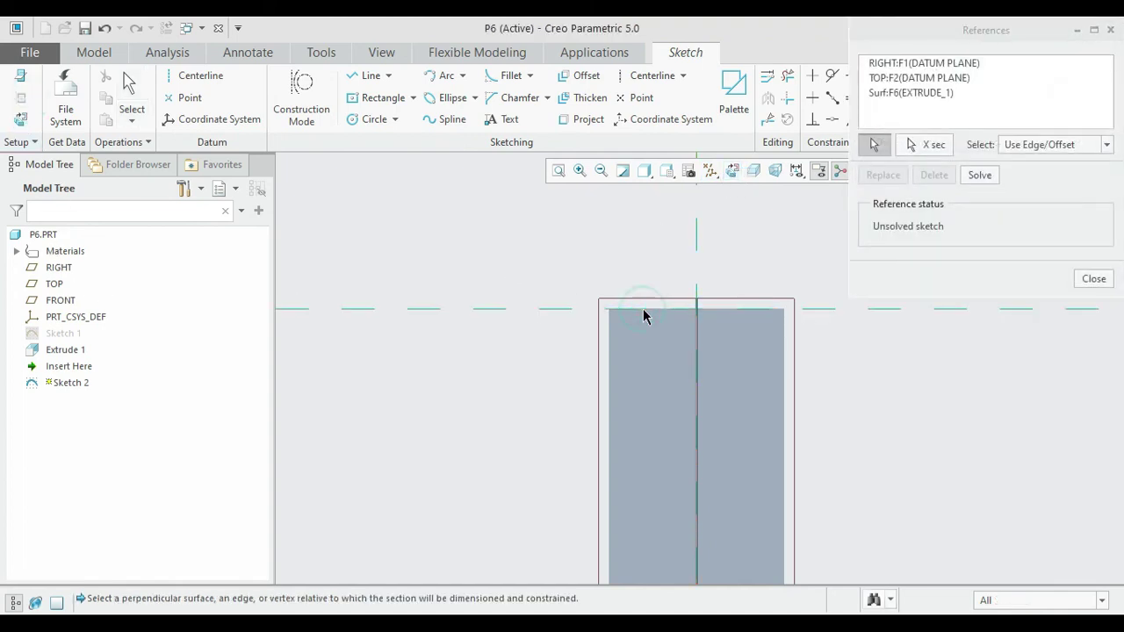
click(785, 329)
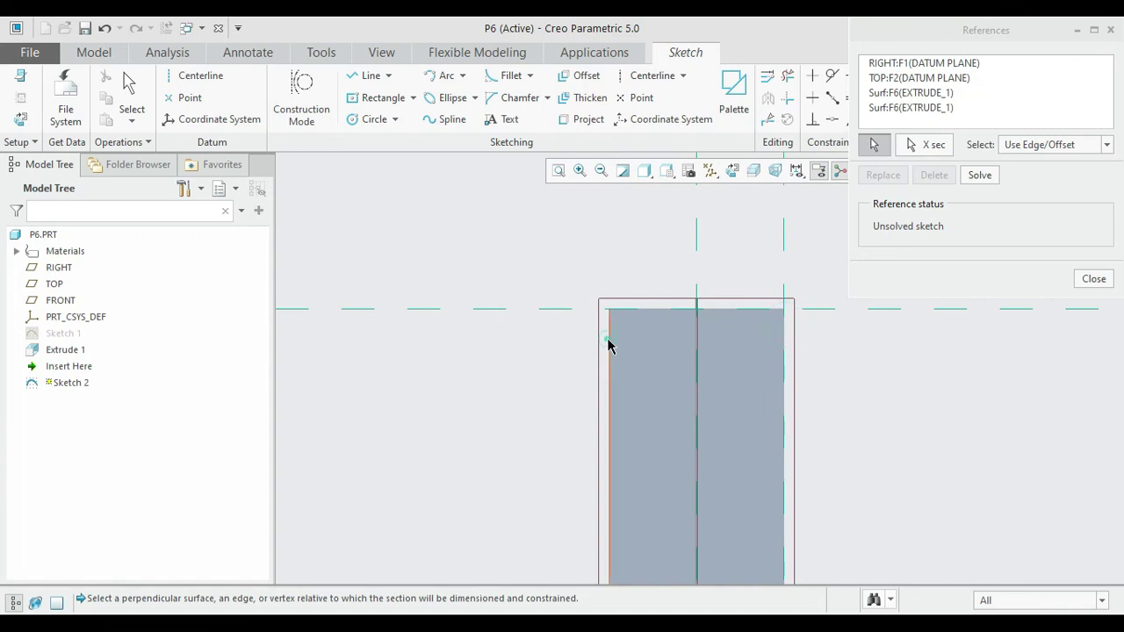
click(608, 345)
click(1095, 279)
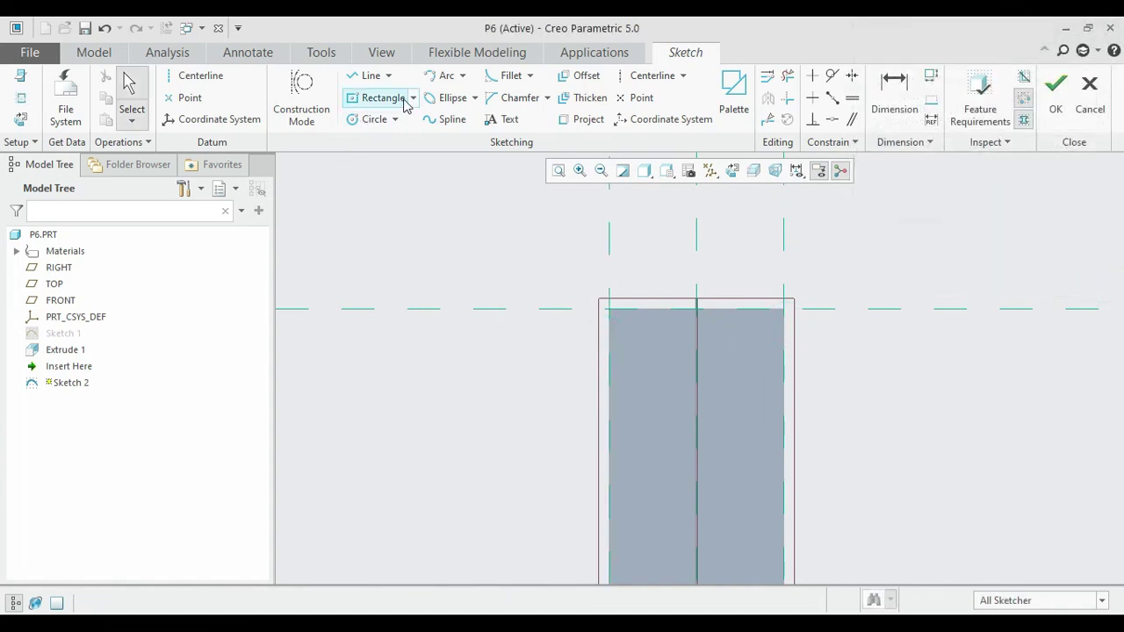
Step: Sketch a rectangle on the rod's upper edge across its full width, set its height to 30 mm and finish the sketch
click(411, 98)
click(396, 116)
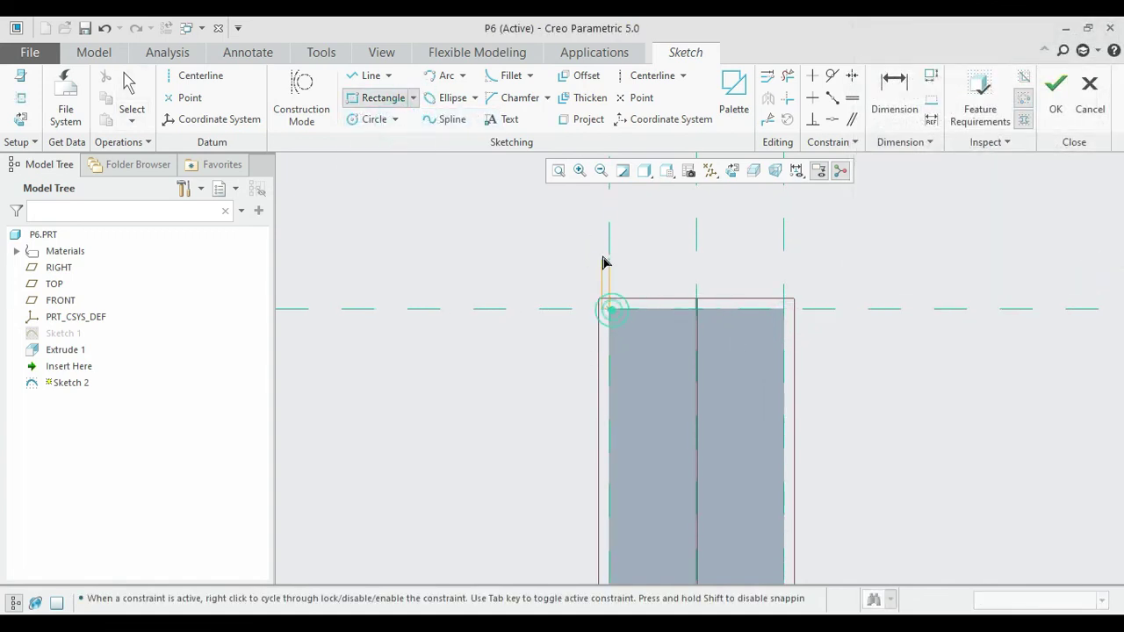
click(784, 230)
middle_click(784, 230)
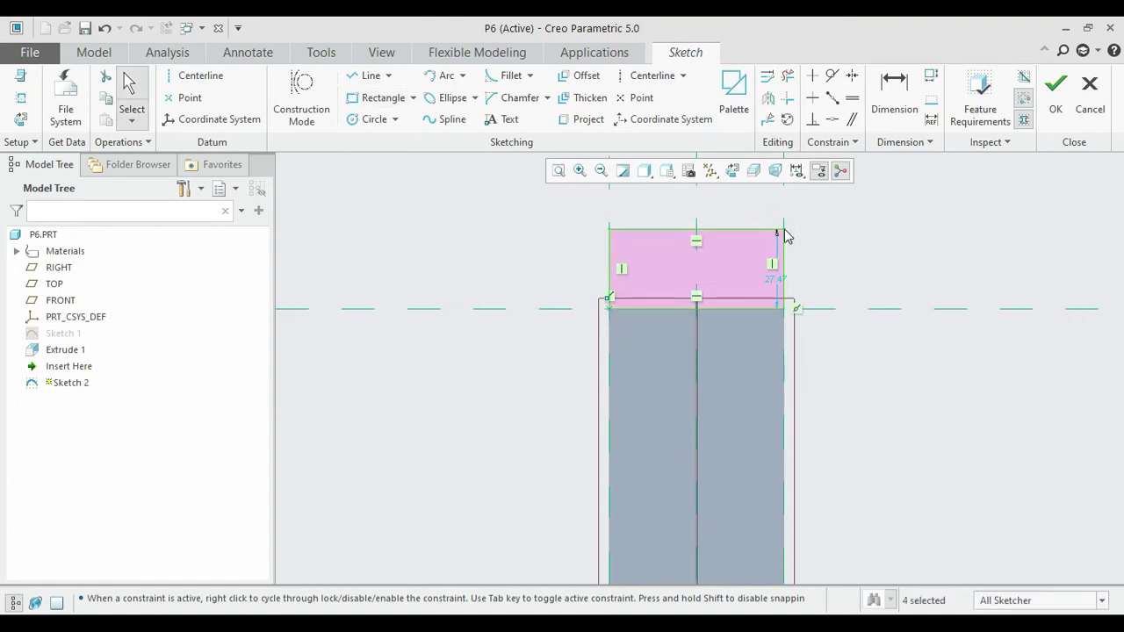
double_click(777, 280)
text(30)
key(Return)
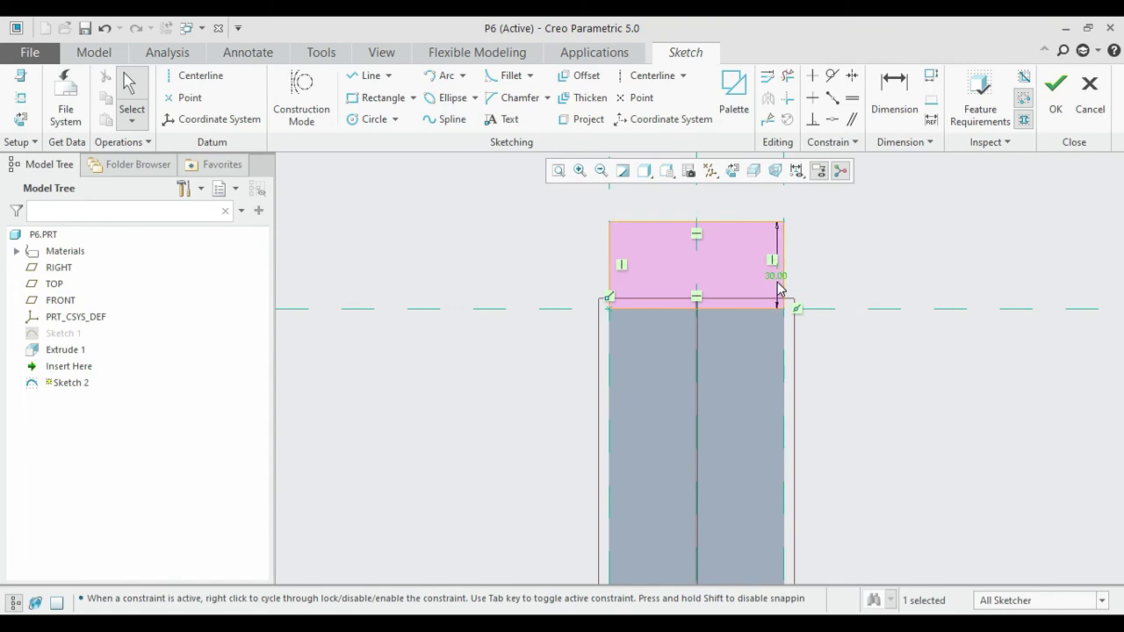
click(1055, 95)
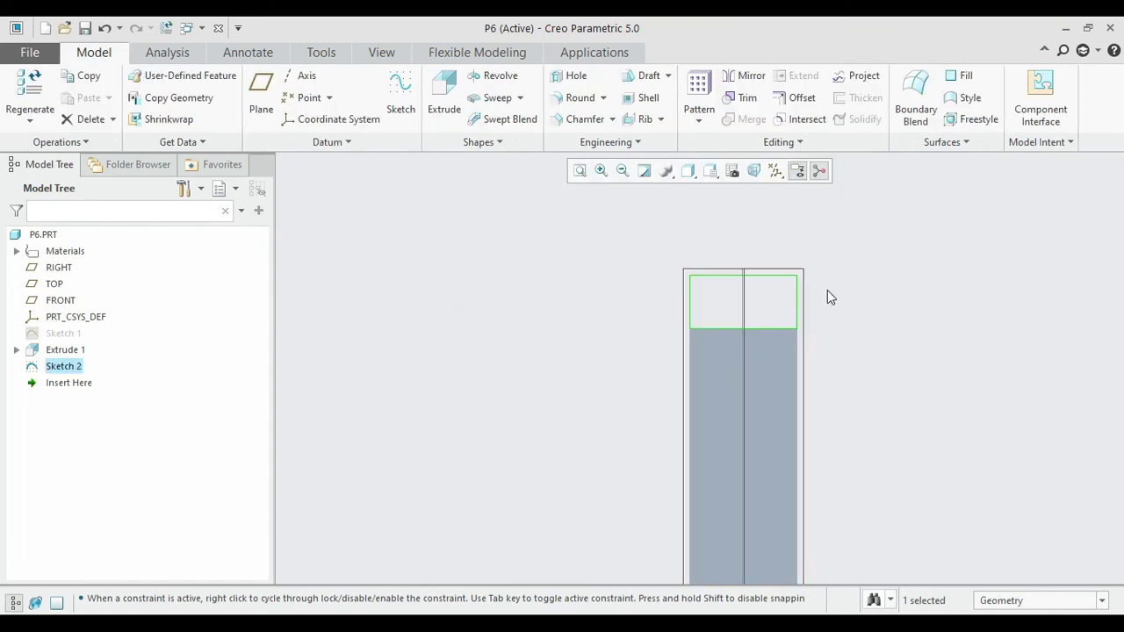
Step: Extrude the rectangle symmetrically about the FRONT plane to a total depth of 100 mm
middle_drag(828, 292, 742, 315)
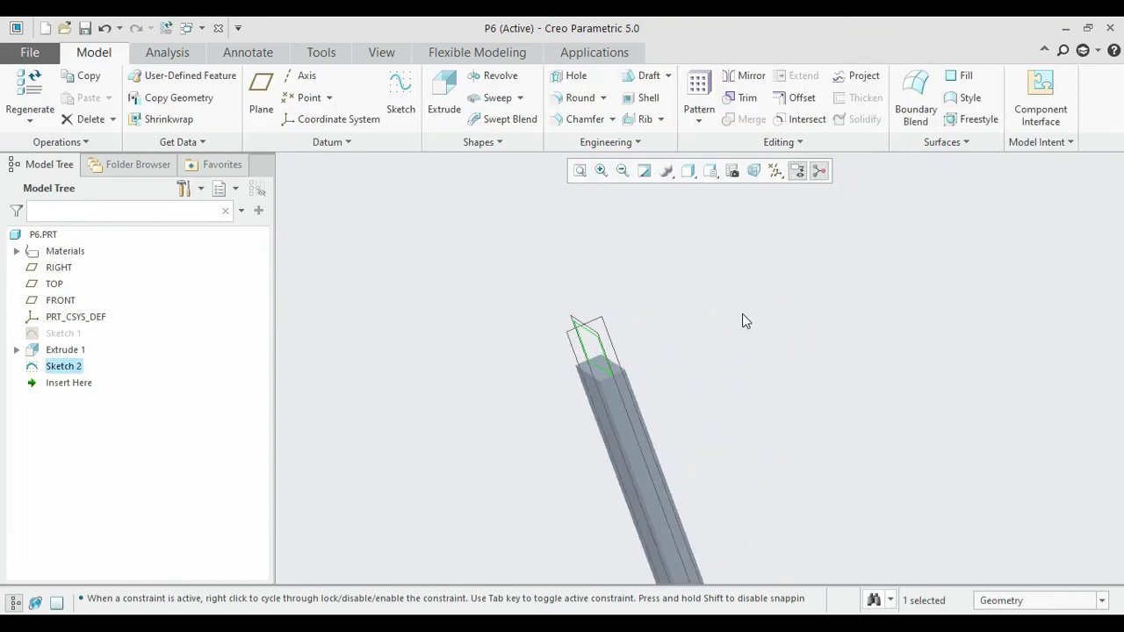
click(445, 98)
click(154, 97)
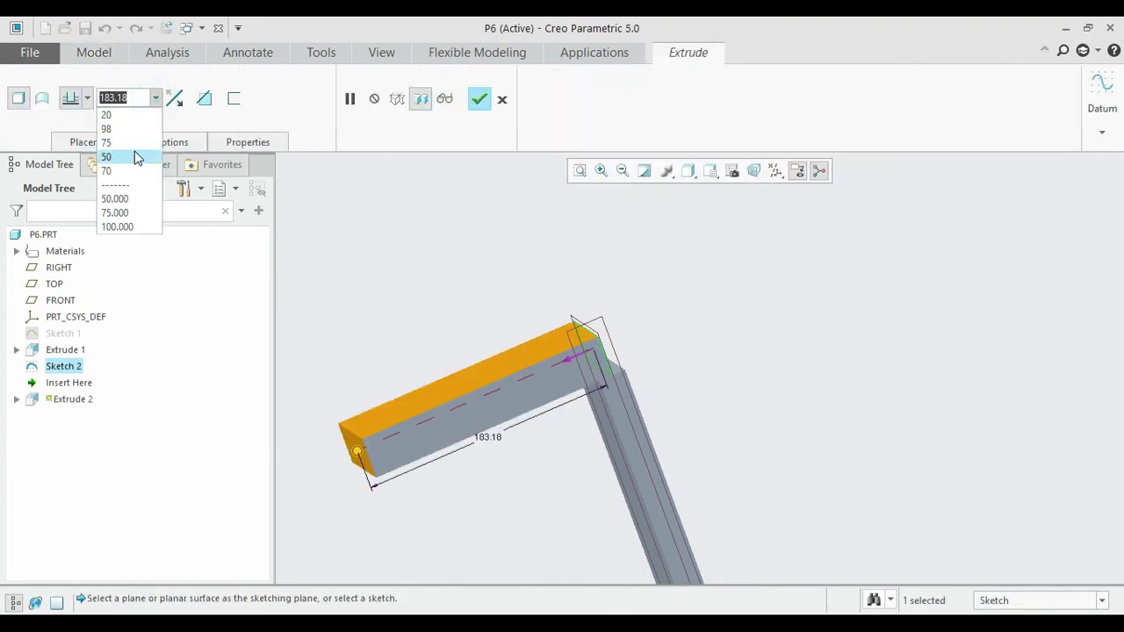
click(80, 97)
click(86, 99)
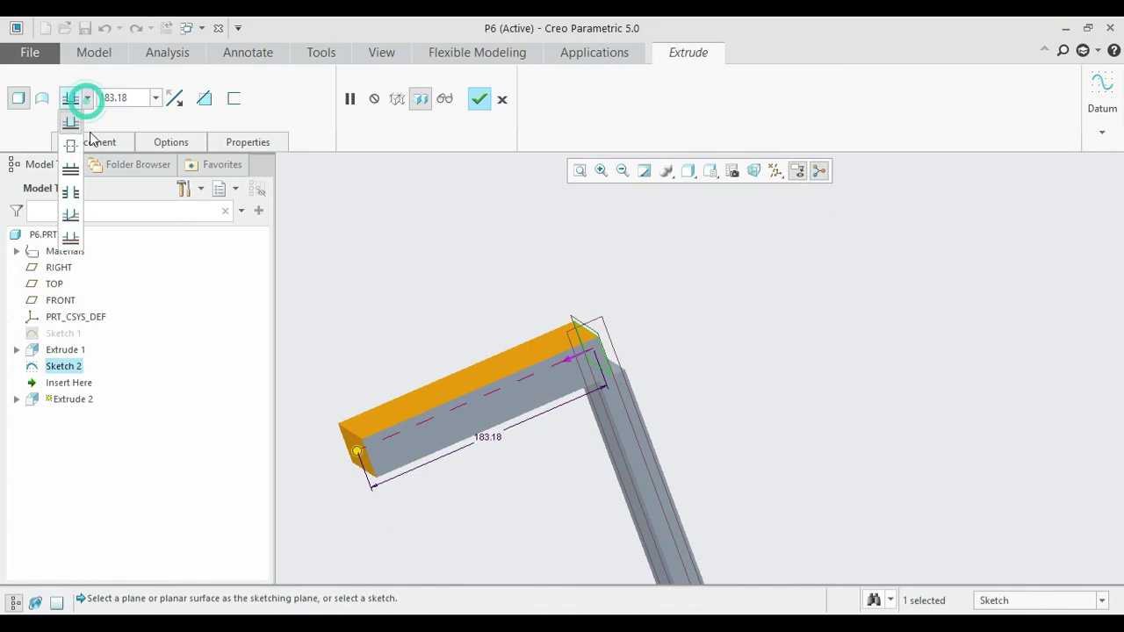
click(72, 144)
double_click(126, 98)
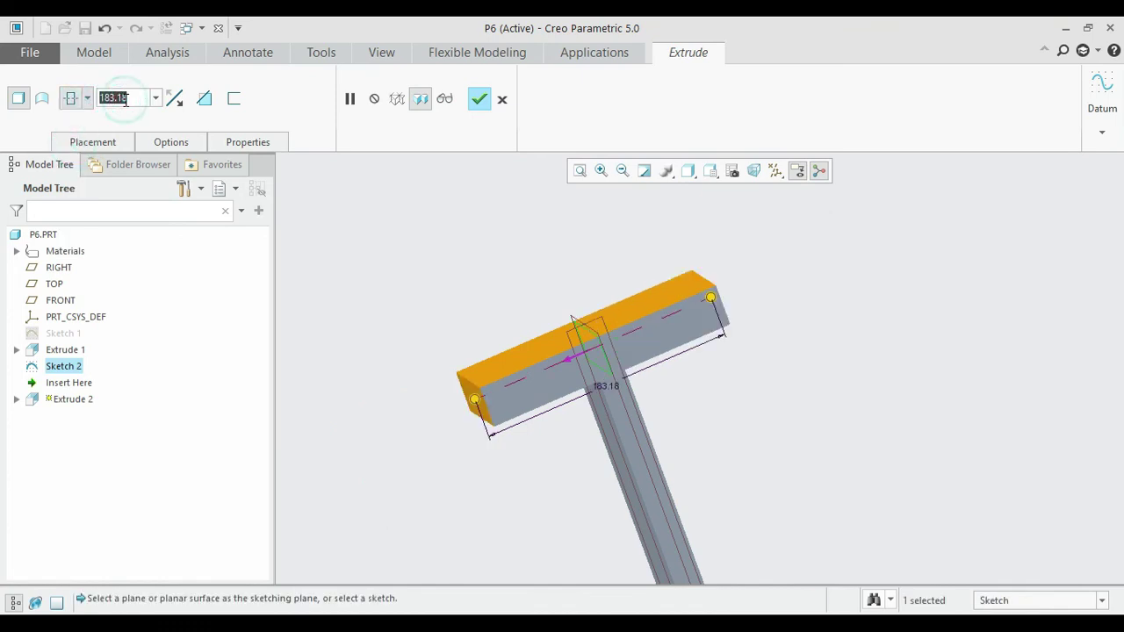
text(100)
key(Return)
click(478, 98)
Step: Start a sketch on the block's upper face and add its opposite end edge and both long edges as references
middle_drag(494, 321, 508, 355)
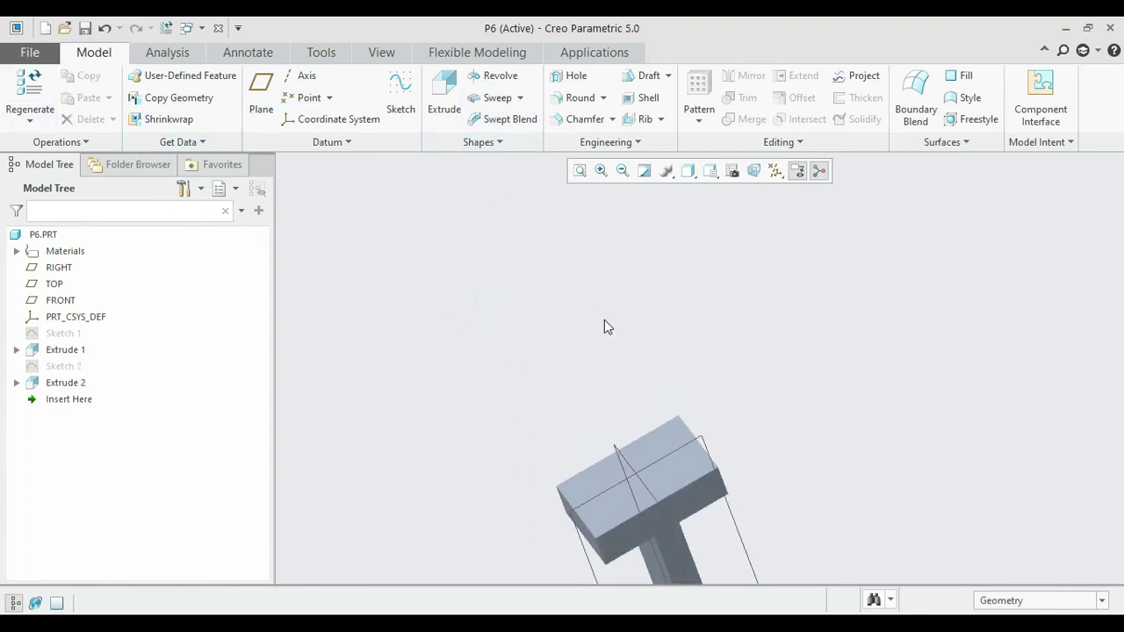
click(666, 431)
click(411, 108)
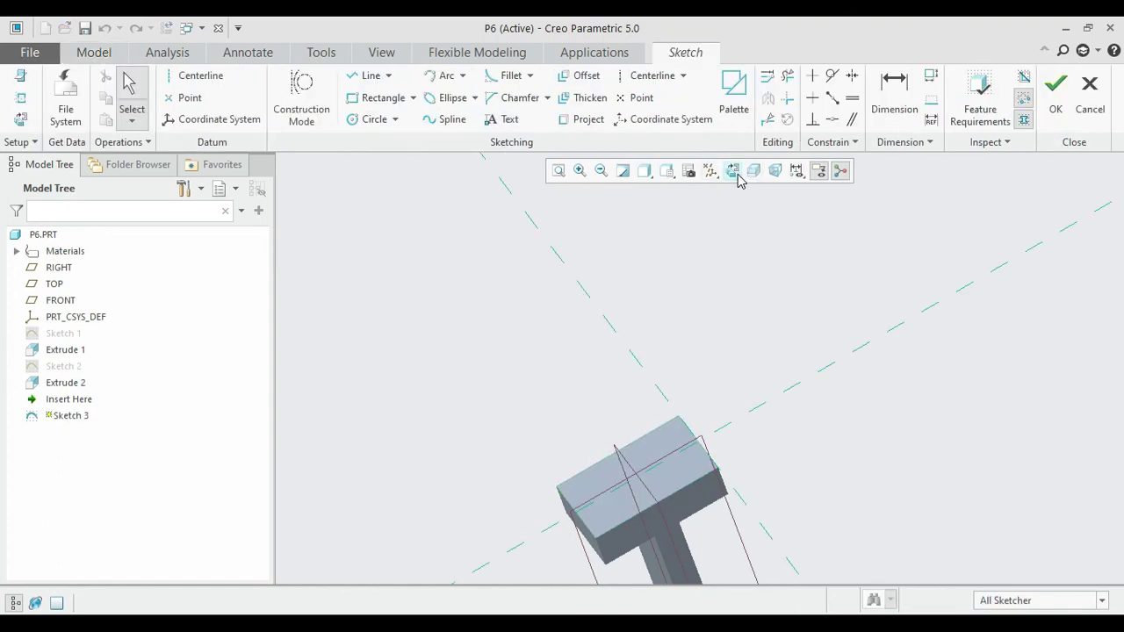
click(734, 173)
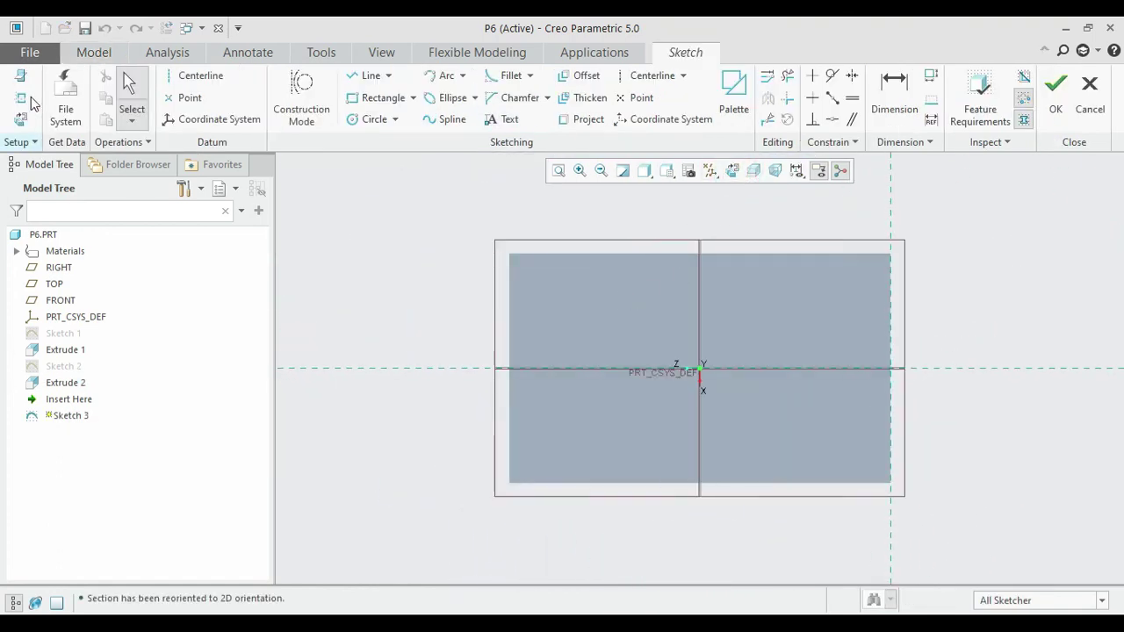
click(23, 99)
click(510, 311)
click(530, 256)
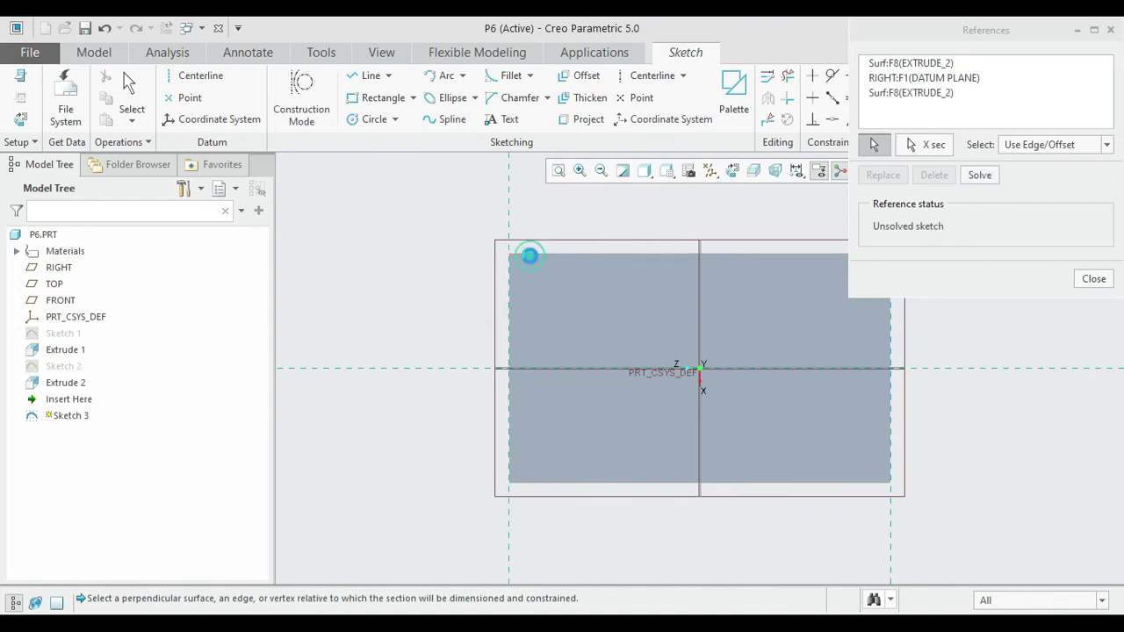
click(571, 481)
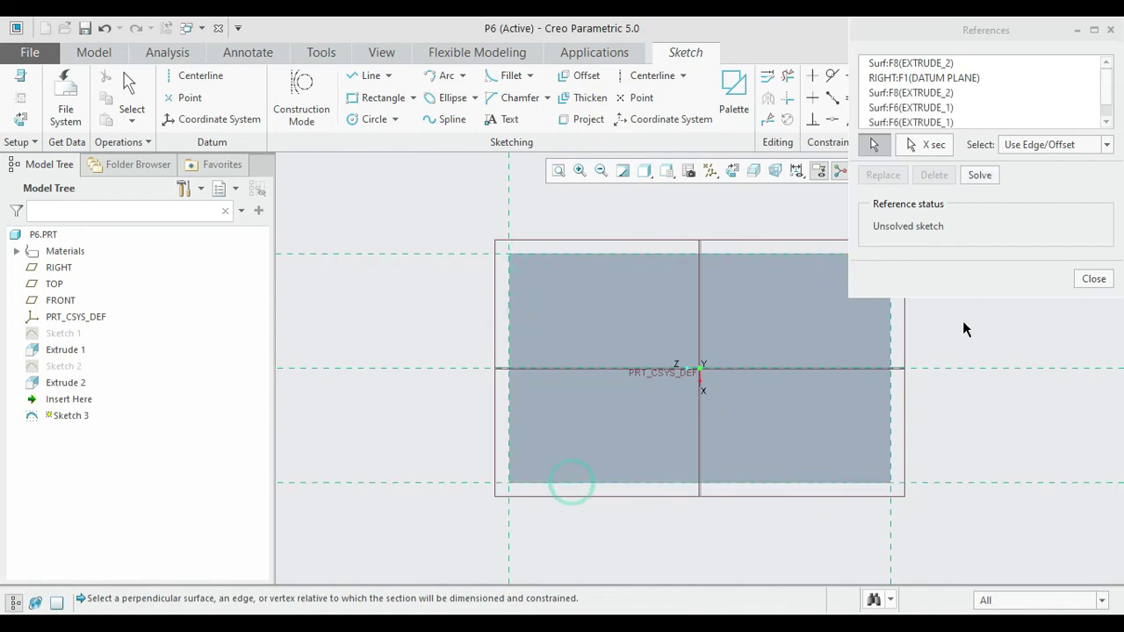
click(1094, 279)
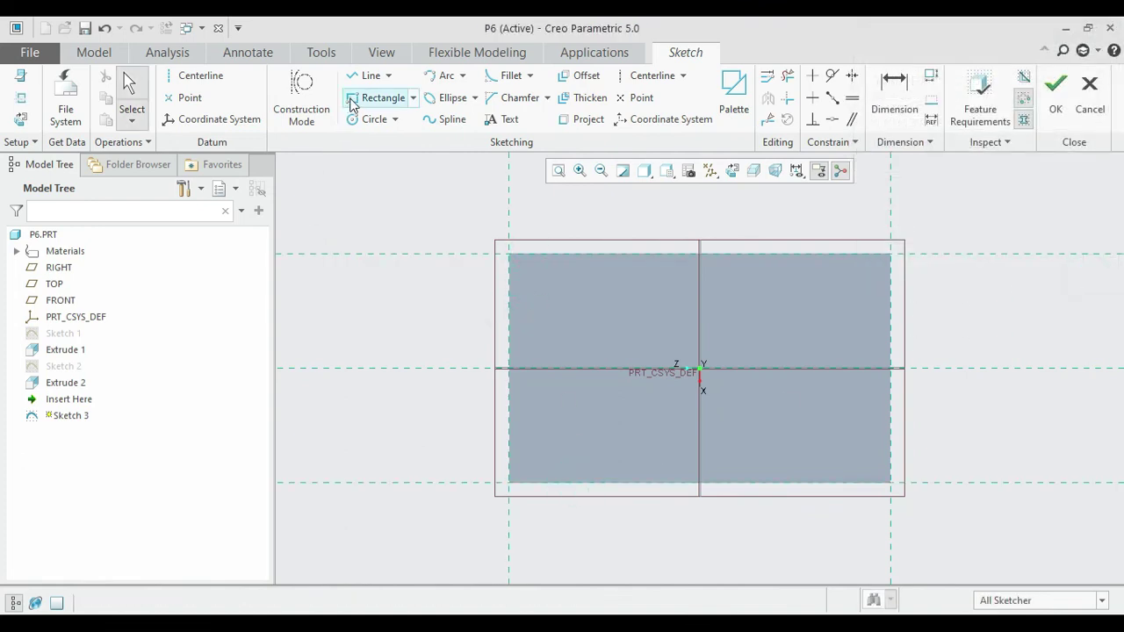
Step: Sketch a rectangle along one end of the block's face across its full width and set its thickness to 15 mm
click(377, 98)
click(509, 482)
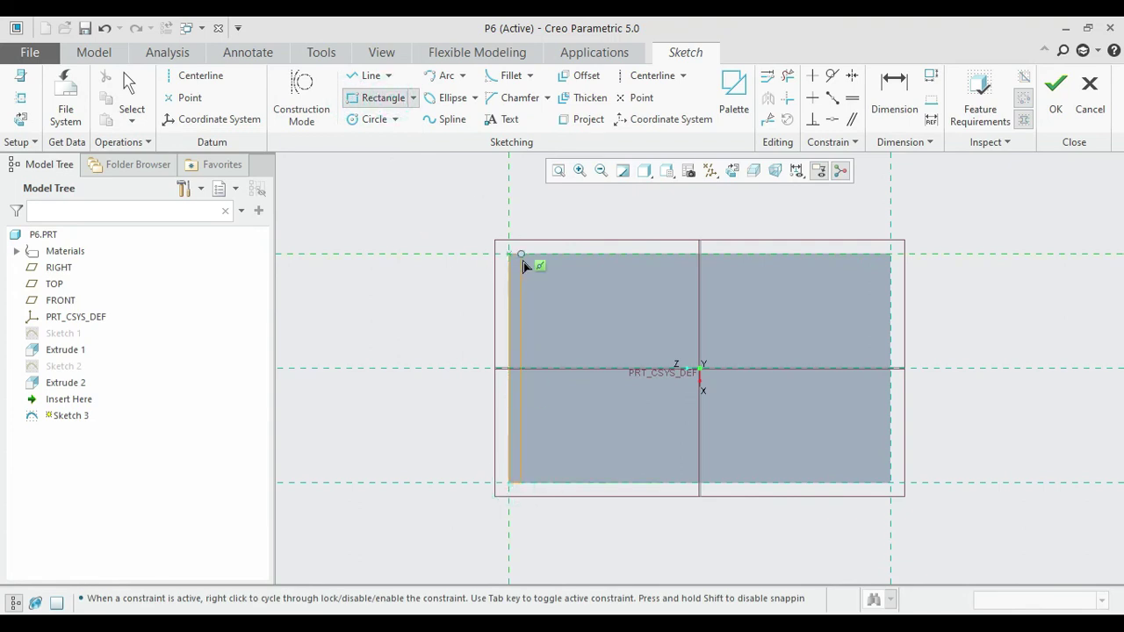
click(558, 256)
middle_click(565, 257)
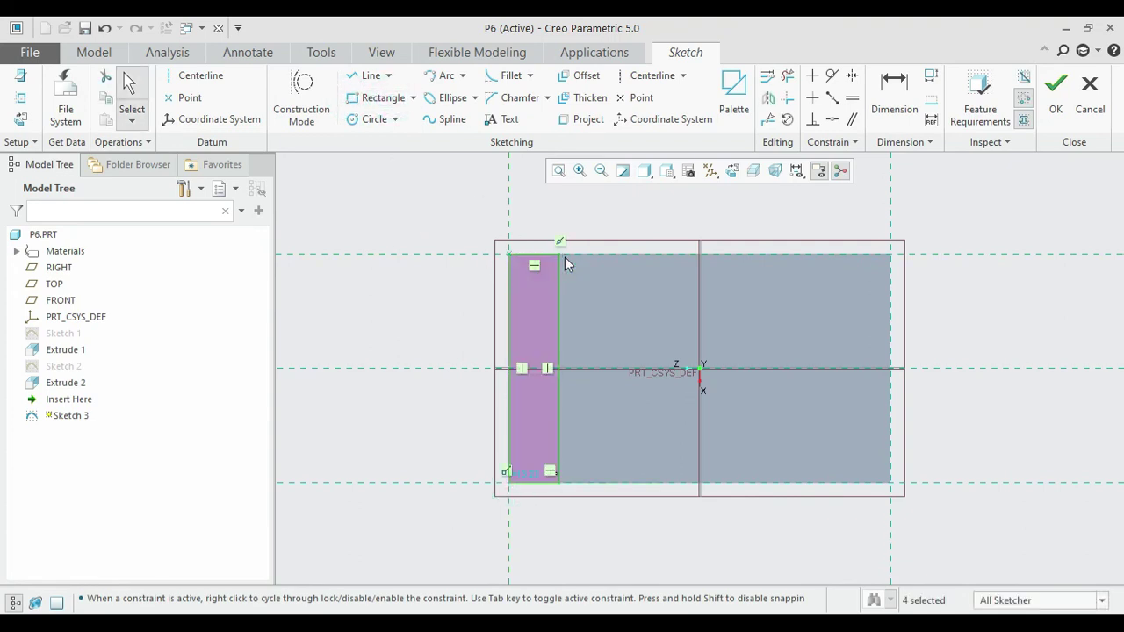
double_click(524, 473)
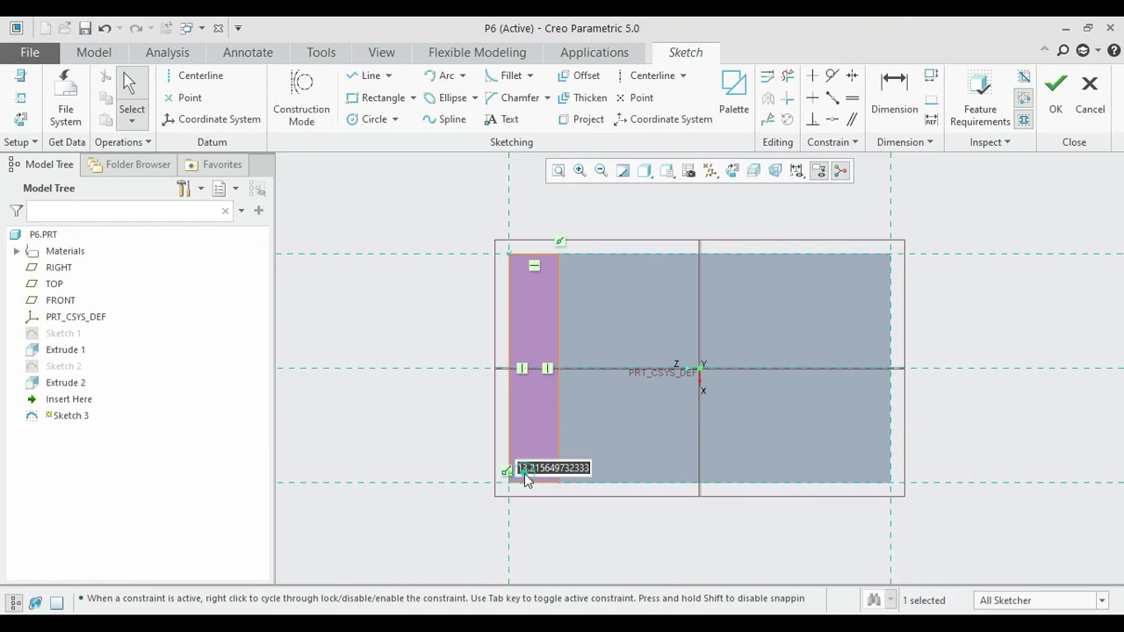
text(16)
key(Return)
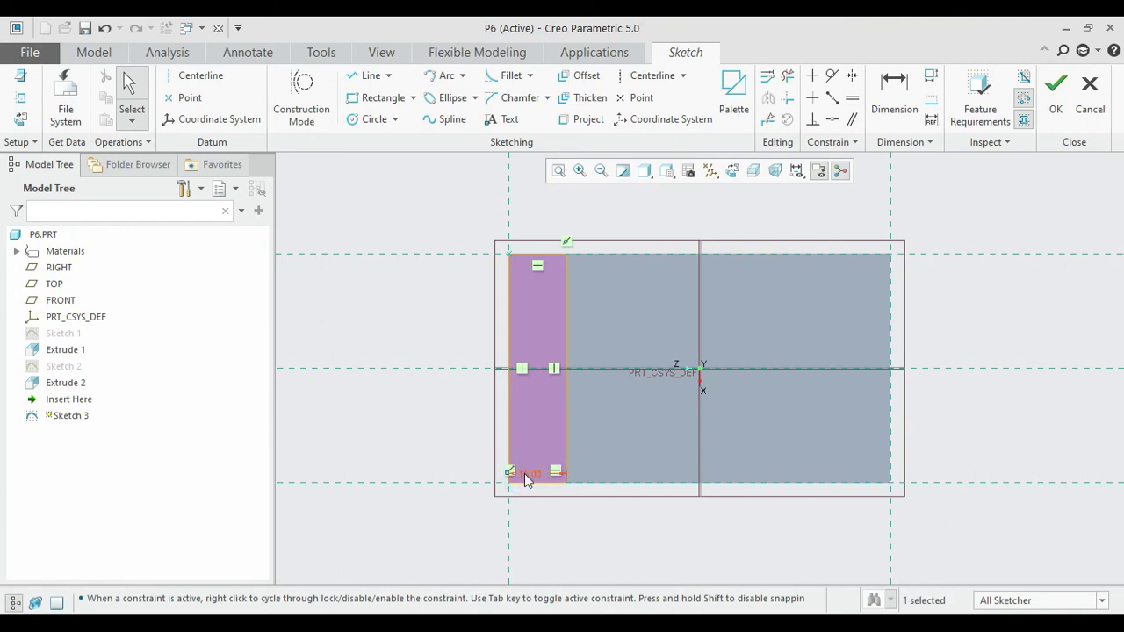
Step: Check the fork arm's dimensions on the part 6.jpg drawing and finish the rectangle sketch in P6
key(alt+Tab)
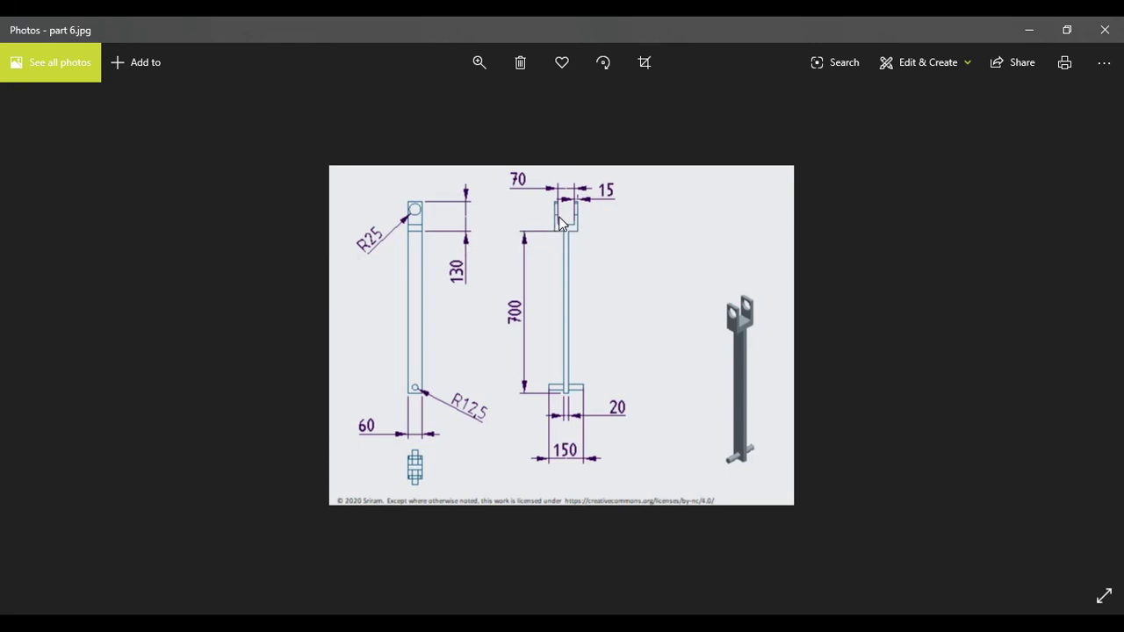
click(1027, 30)
click(1054, 85)
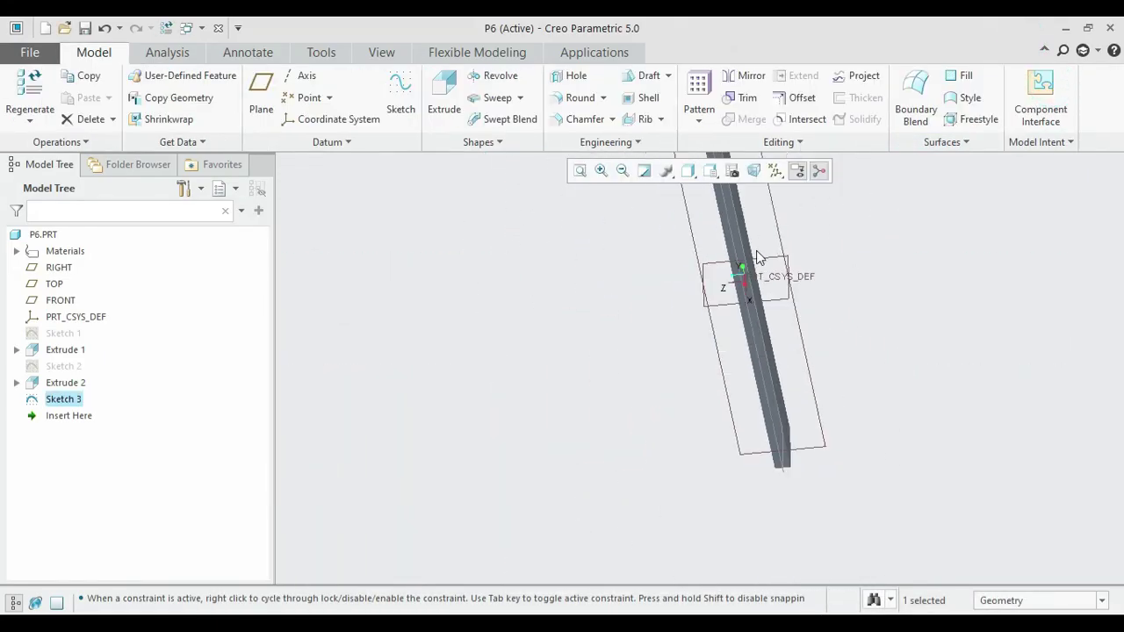
Step: Extrude the rectangle 100 mm from the block's upper face to form the first fork arm
click(580, 170)
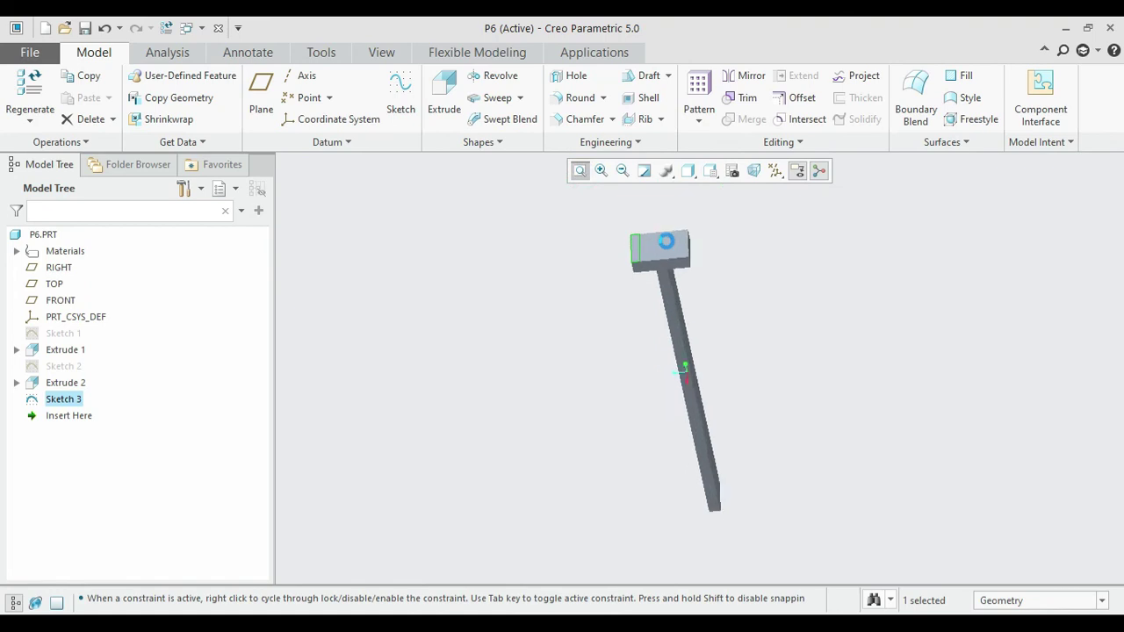
click(444, 101)
click(129, 95)
text(100)
key(Return)
mouse_move(670, 299)
middle_down()
mouse_move(675, 291)
mouse_move(602, 306)
mouse_move(669, 286)
mouse_move(663, 303)
mouse_move(650, 290)
middle_up()
click(479, 99)
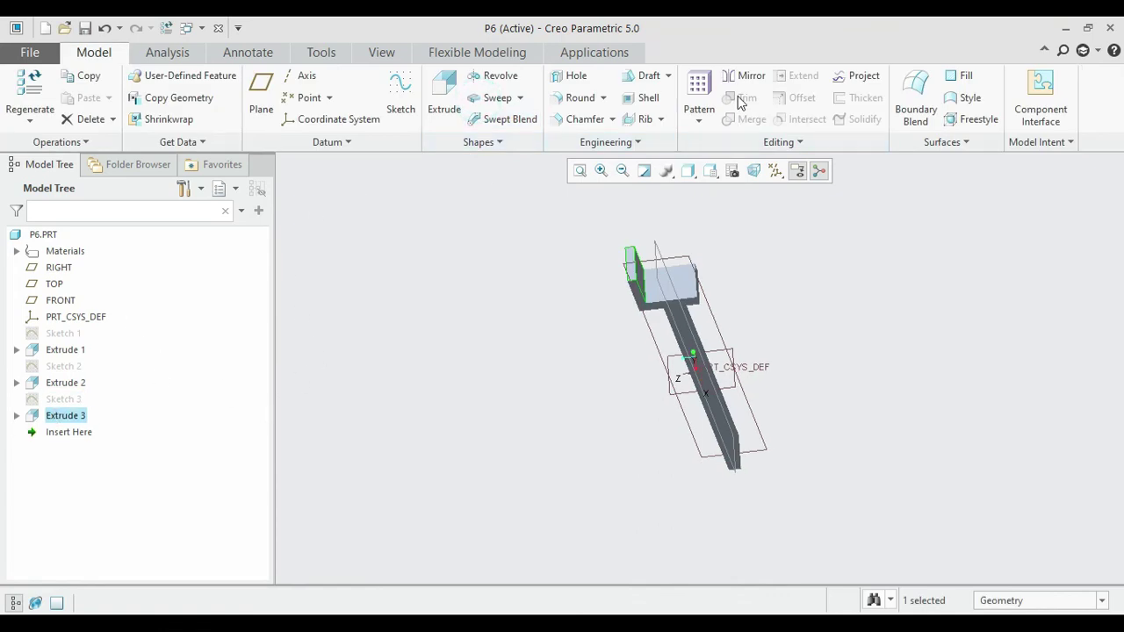
Step: Mirror the fork arm about the FRONT plane
click(742, 76)
click(659, 286)
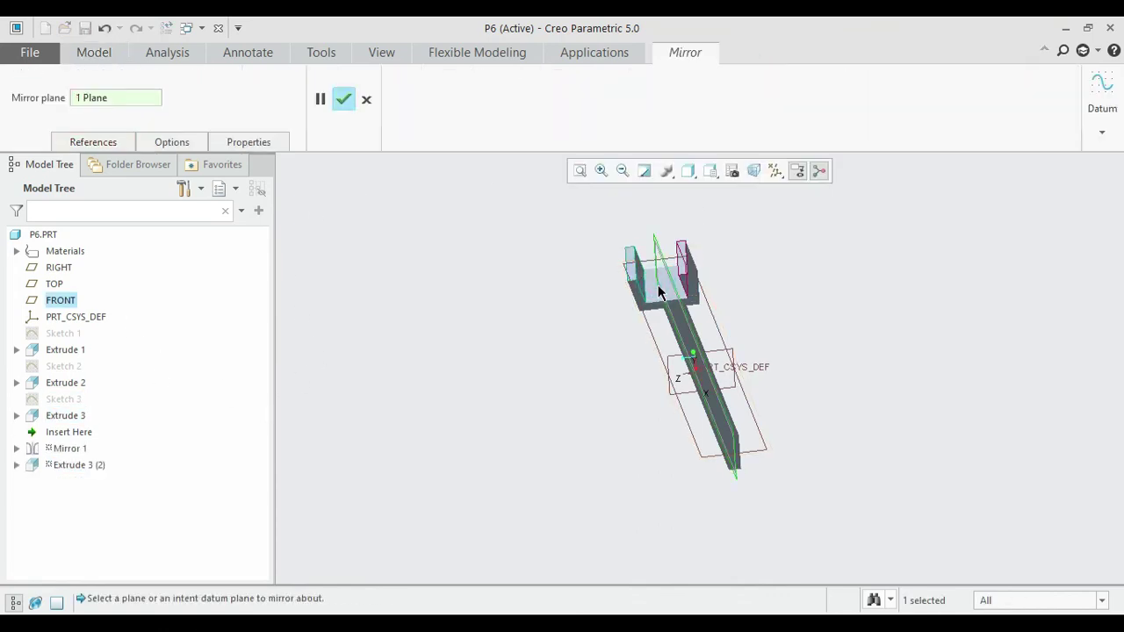
click(343, 99)
middle_drag(580, 334, 639, 308)
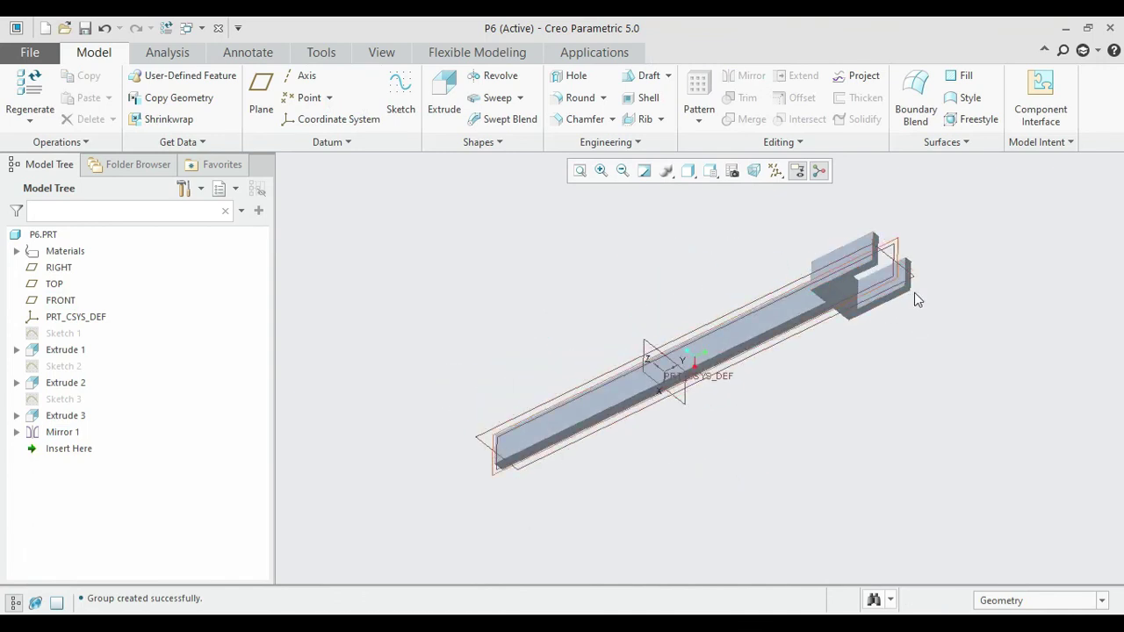
Step: Check the fork hole on part 6.jpg and start a P6 sketch on the FRONT plane with the fork's end face as a reference
key(alt+Tab)
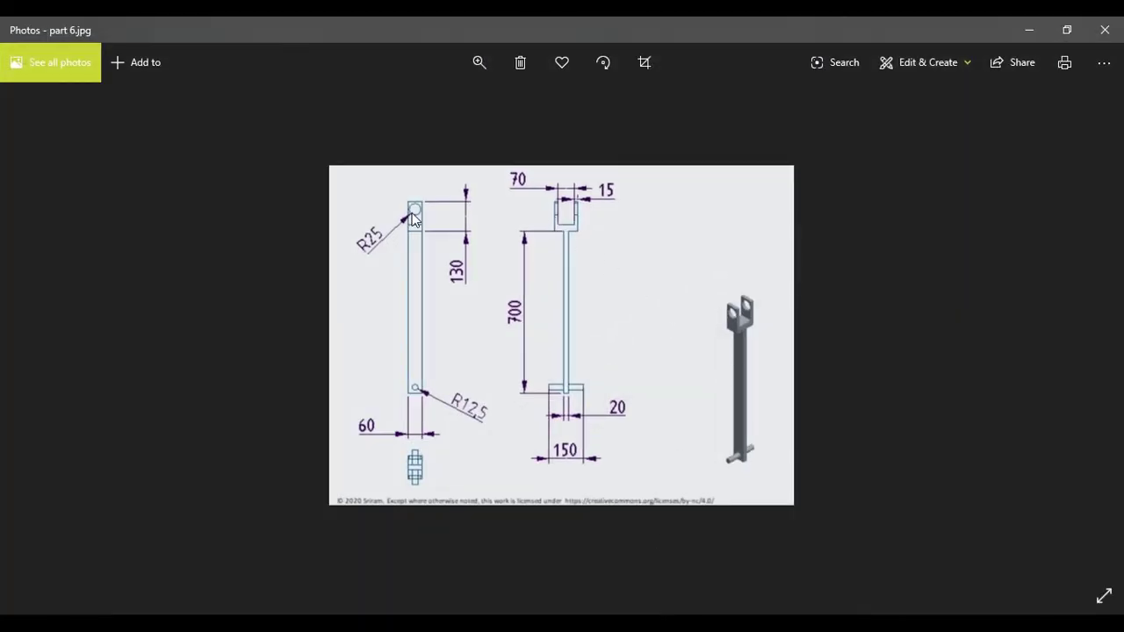
click(1026, 30)
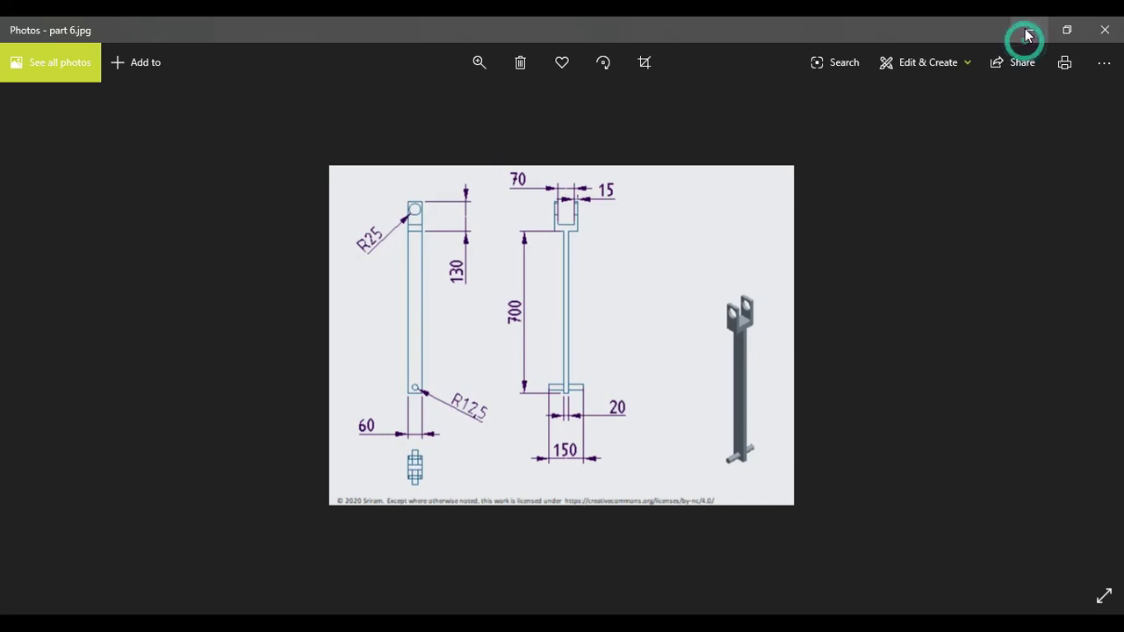
middle_drag(946, 309, 856, 309)
click(595, 325)
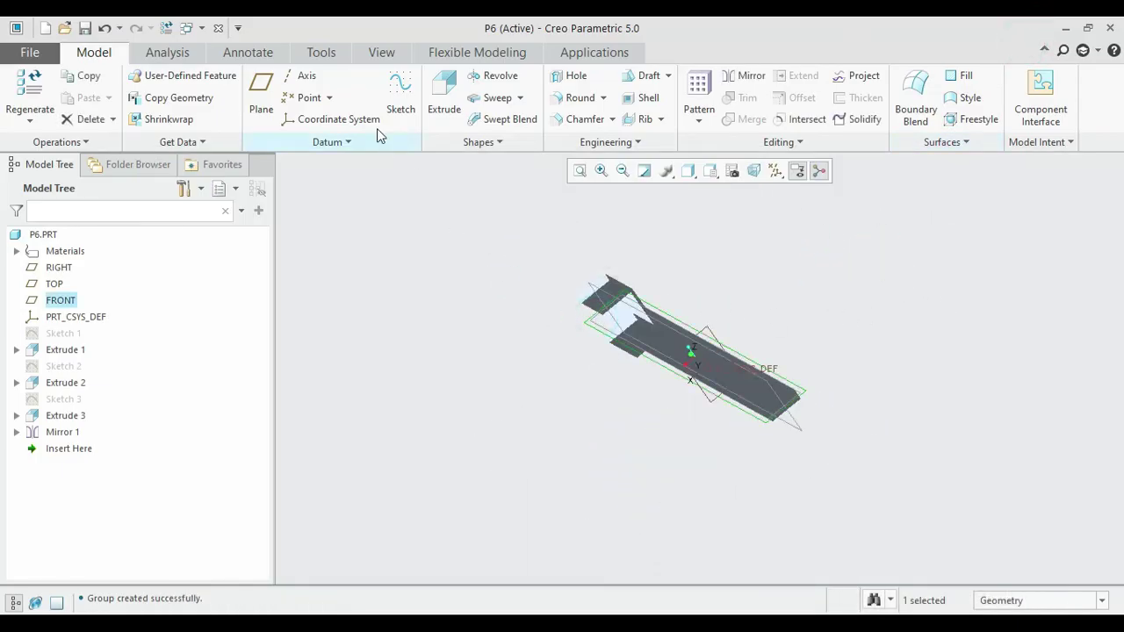
click(400, 96)
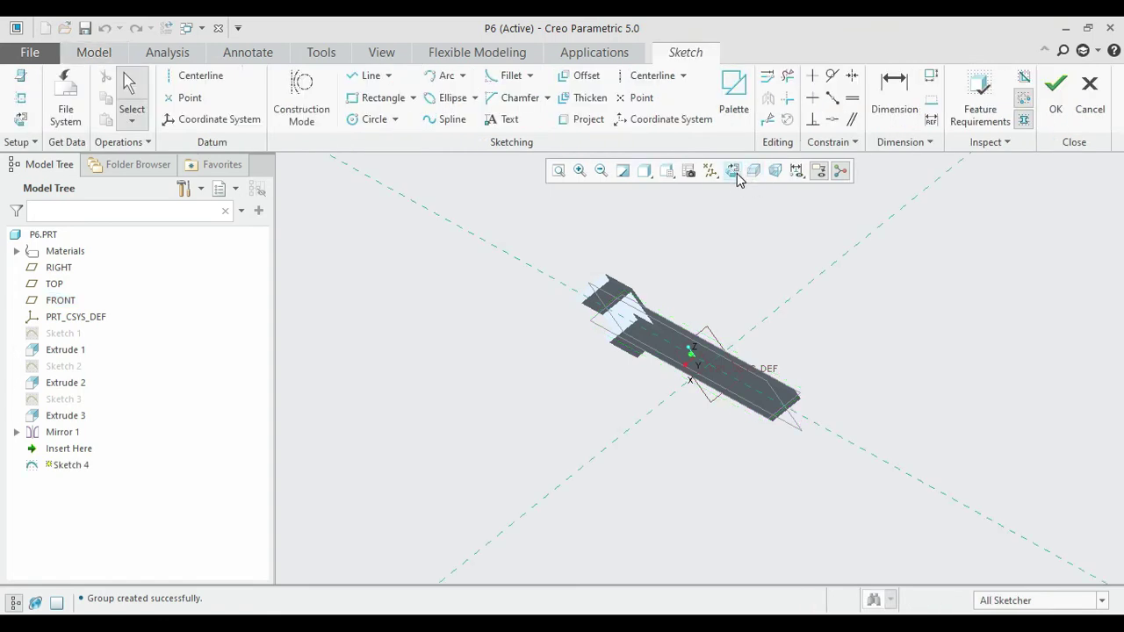
click(733, 171)
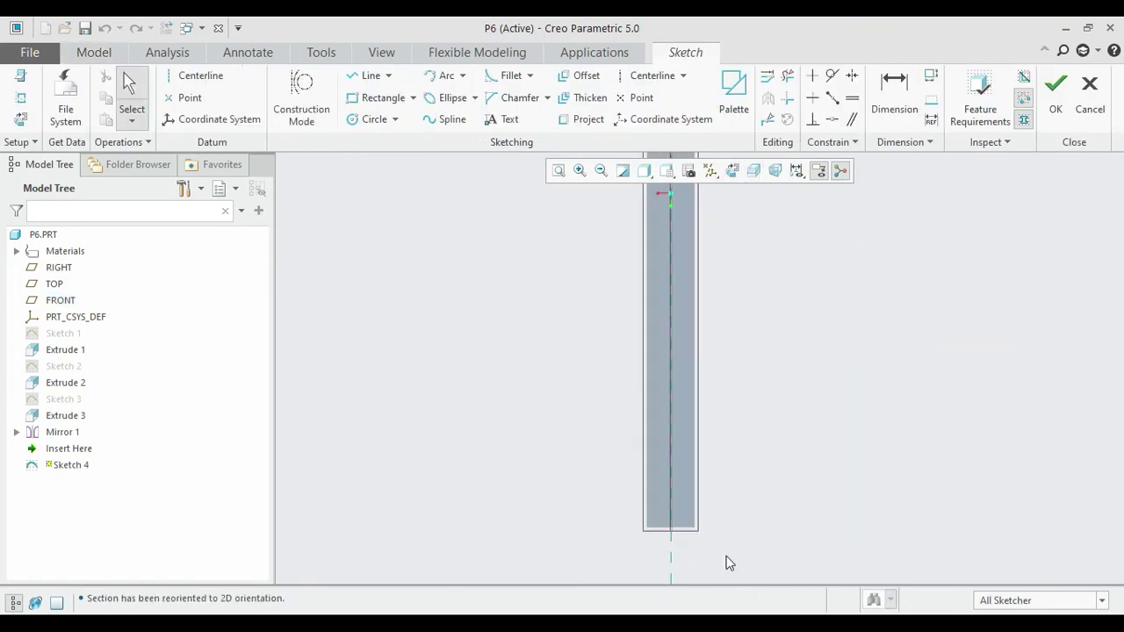
click(22, 97)
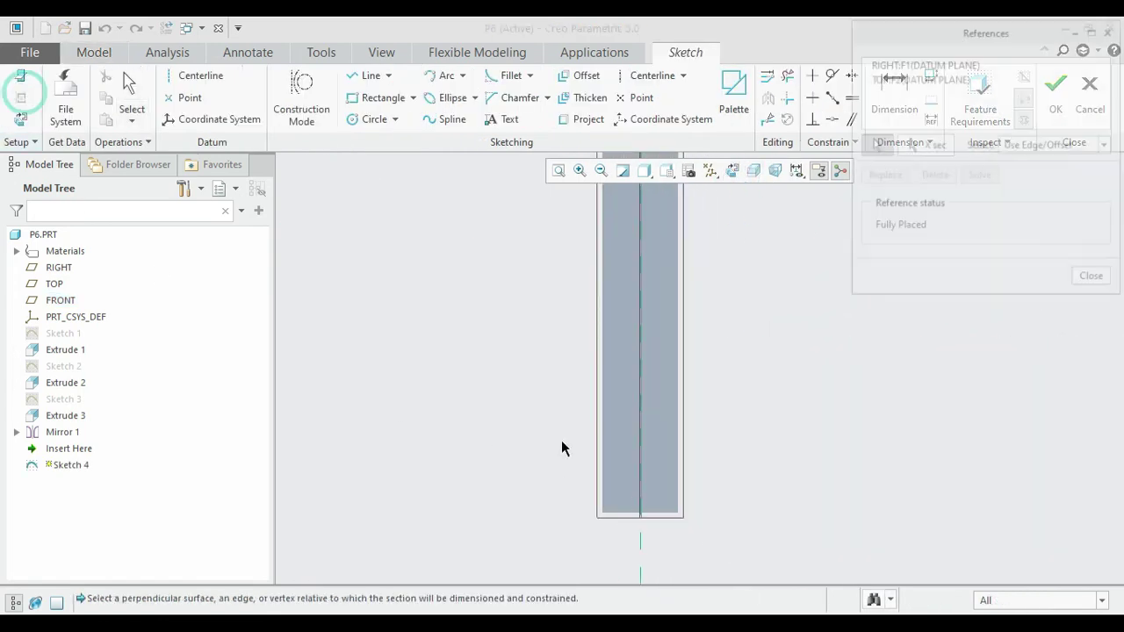
click(622, 517)
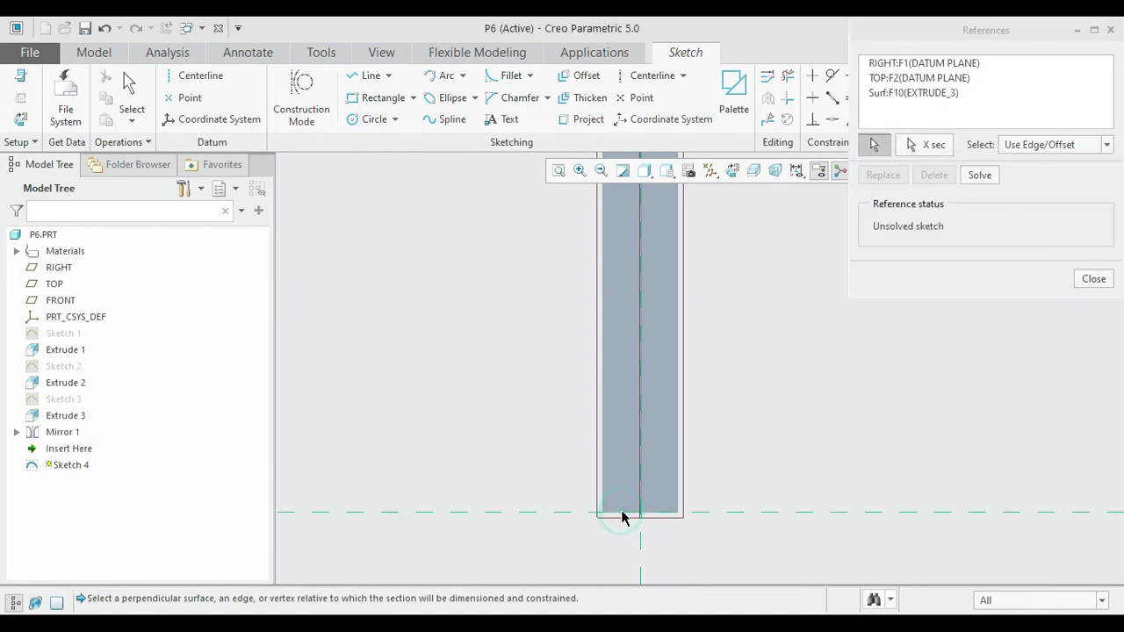
click(1094, 279)
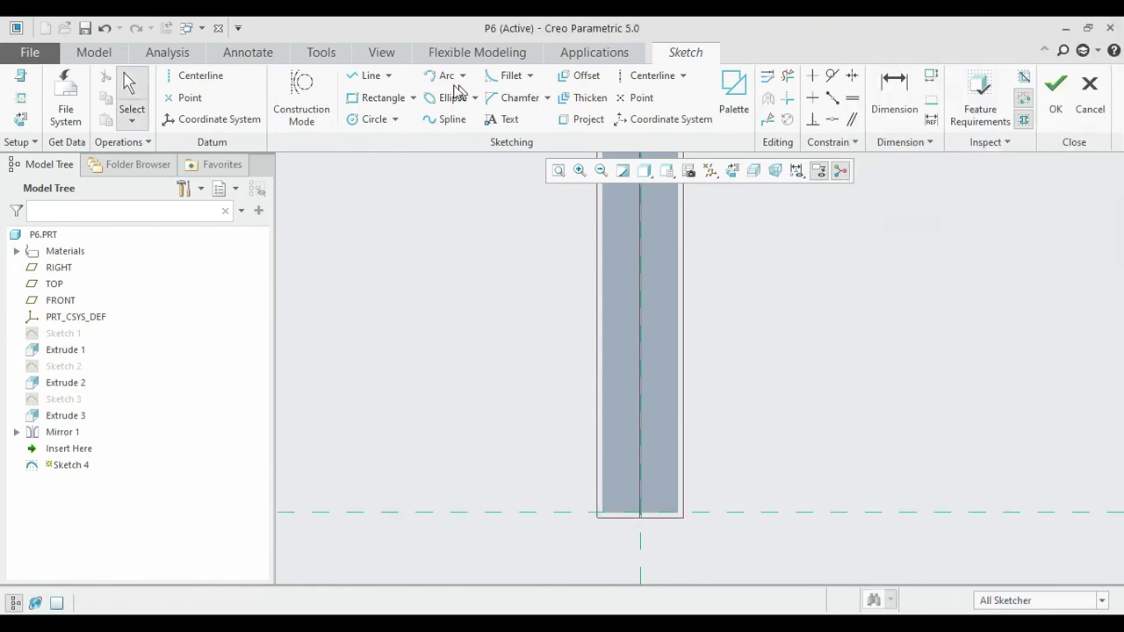
Step: Draw a vertical guide line from the fork's end face along the centreline and set its length to 30 mm
click(360, 76)
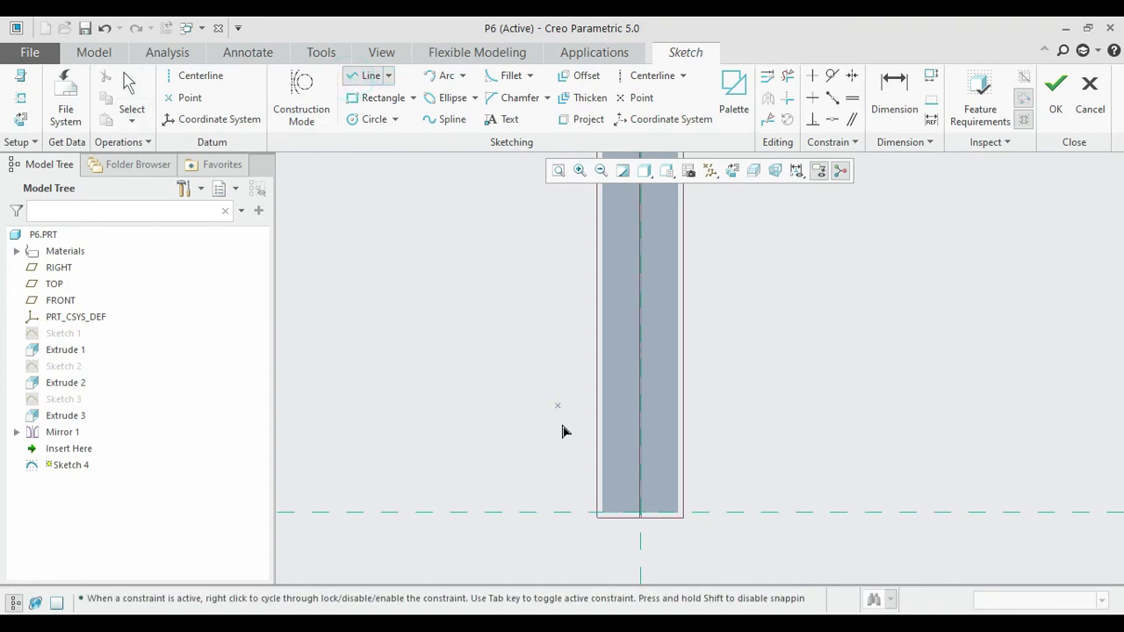
click(638, 513)
click(641, 450)
middle_click(641, 450)
middle_click(641, 450)
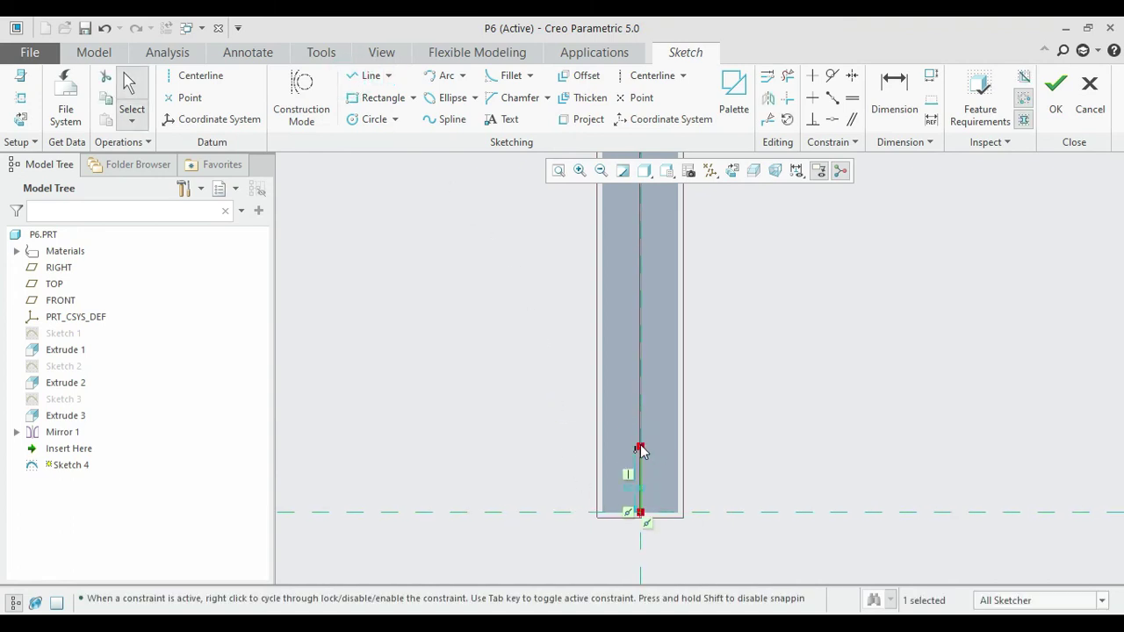
double_click(629, 488)
text(30)
key(Return)
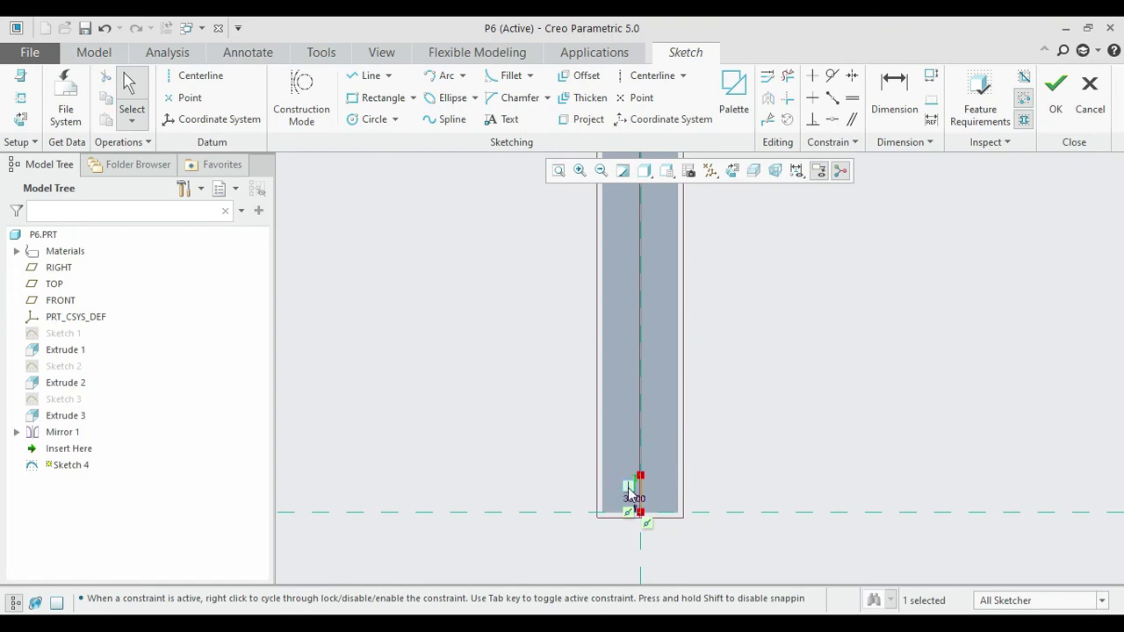
Step: Draw a circle centred on the guide line's inner end and set its diameter to 50 mm
click(369, 119)
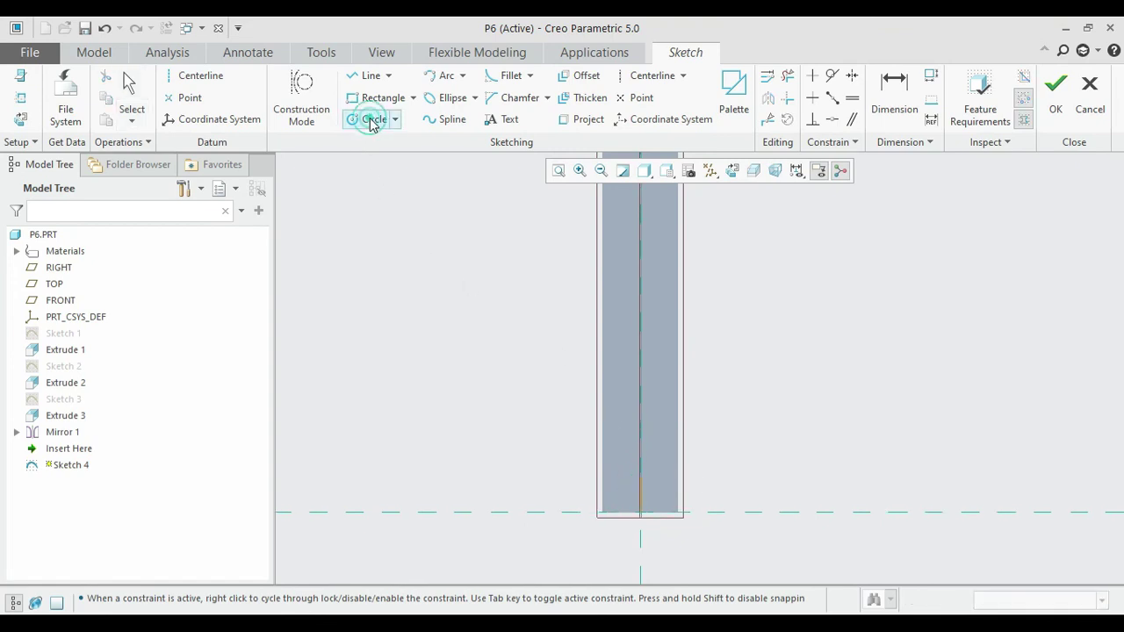
click(651, 456)
middle_click(650, 456)
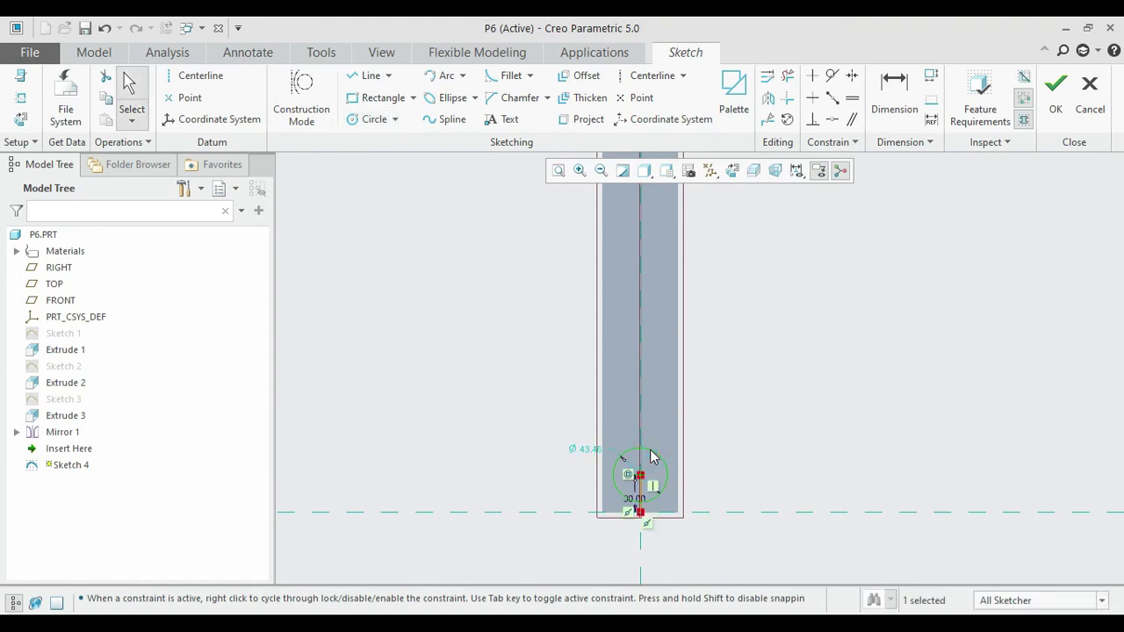
double_click(591, 447)
text(50)
key(Return)
Step: Trim away the guide line so only the circle remains and finish the sketch
click(788, 76)
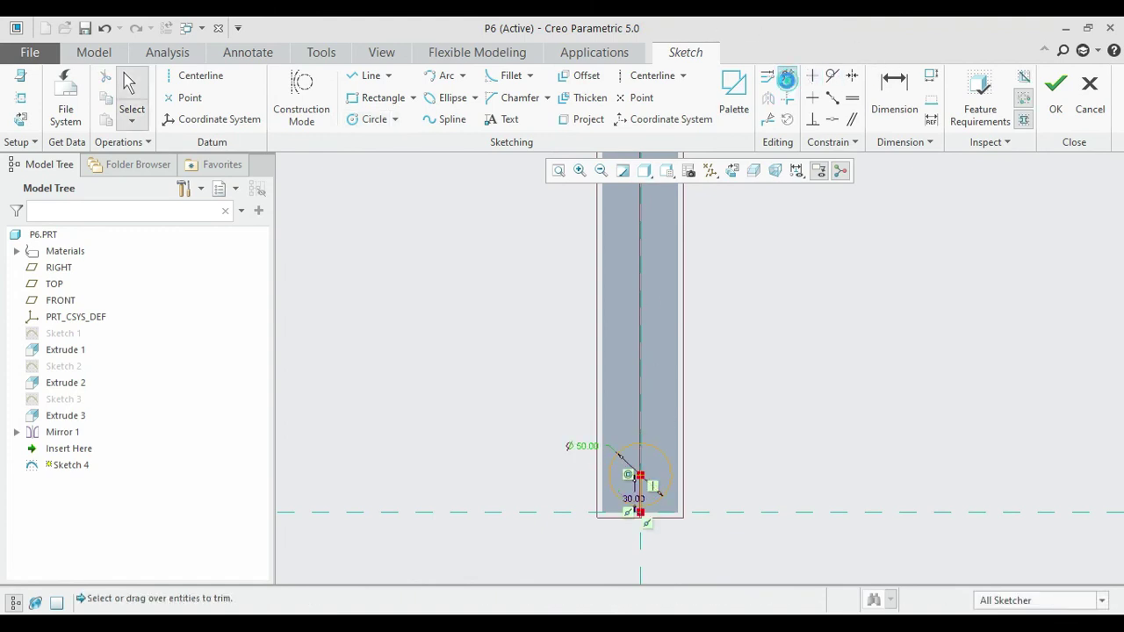
scroll(655, 538, up, 3)
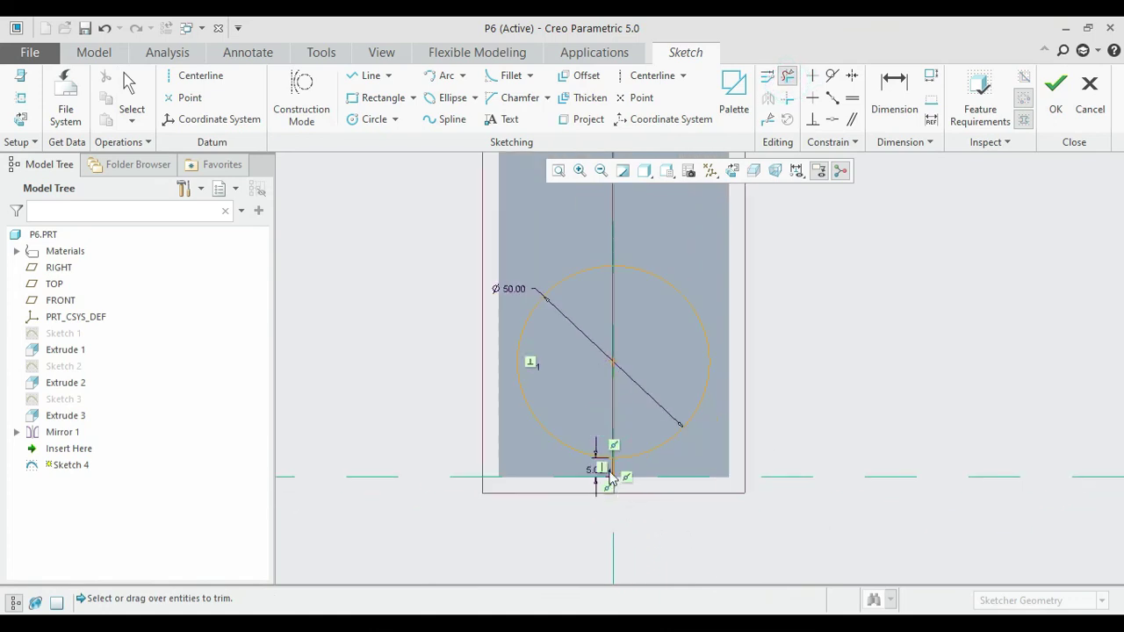
scroll(730, 427, down, 3)
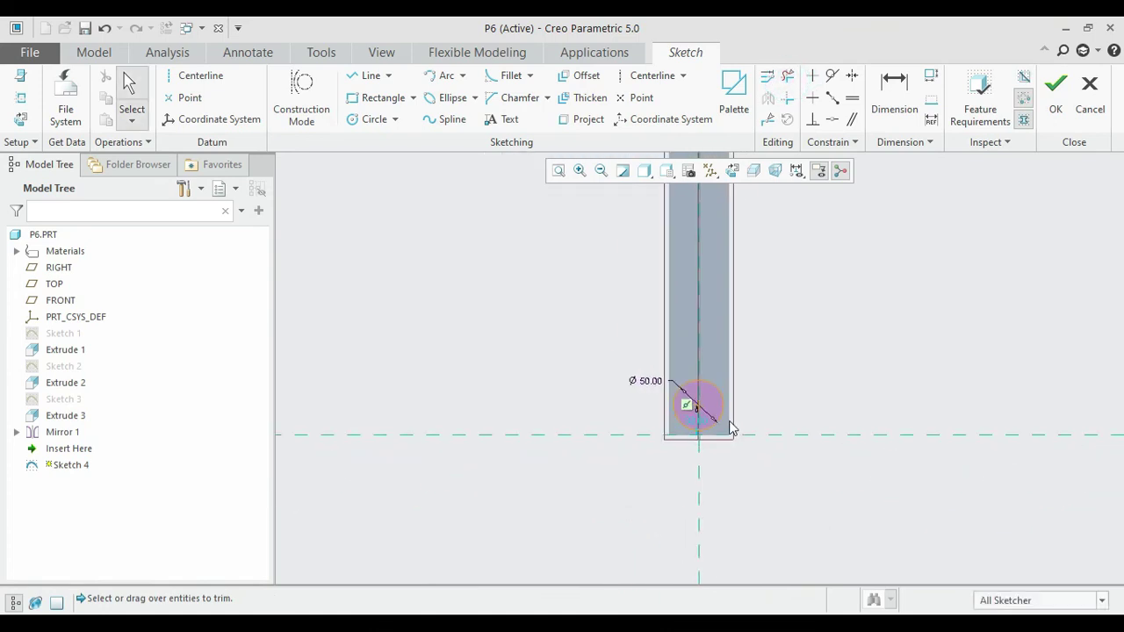
click(1055, 96)
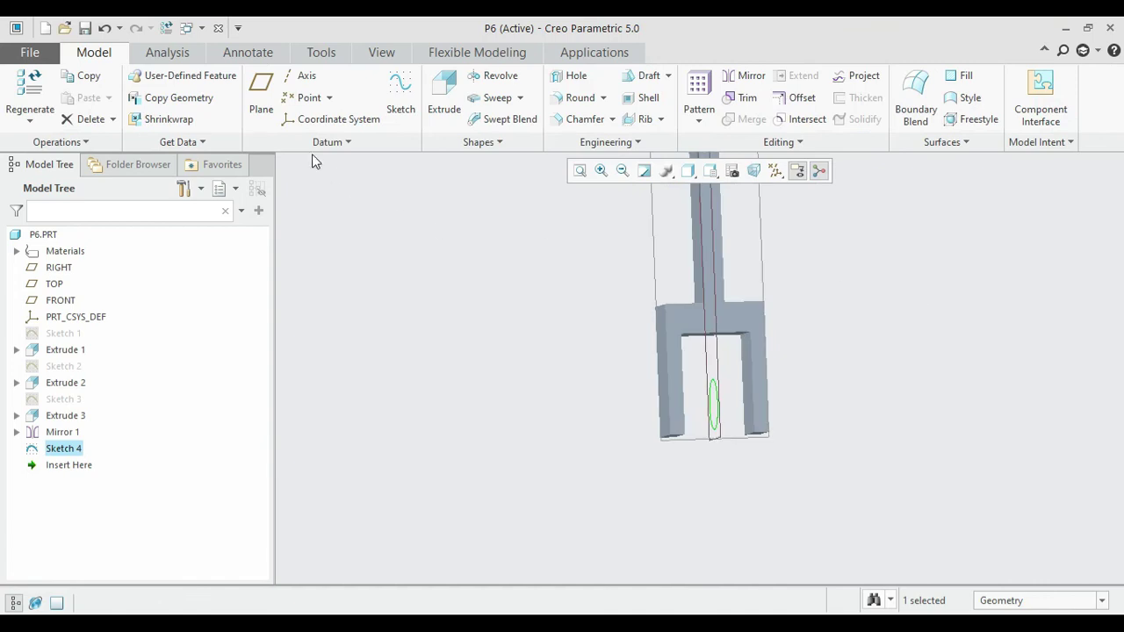
Step: Extrude the circle symmetrically about the sketch plane as a cut through both fork arms
click(445, 98)
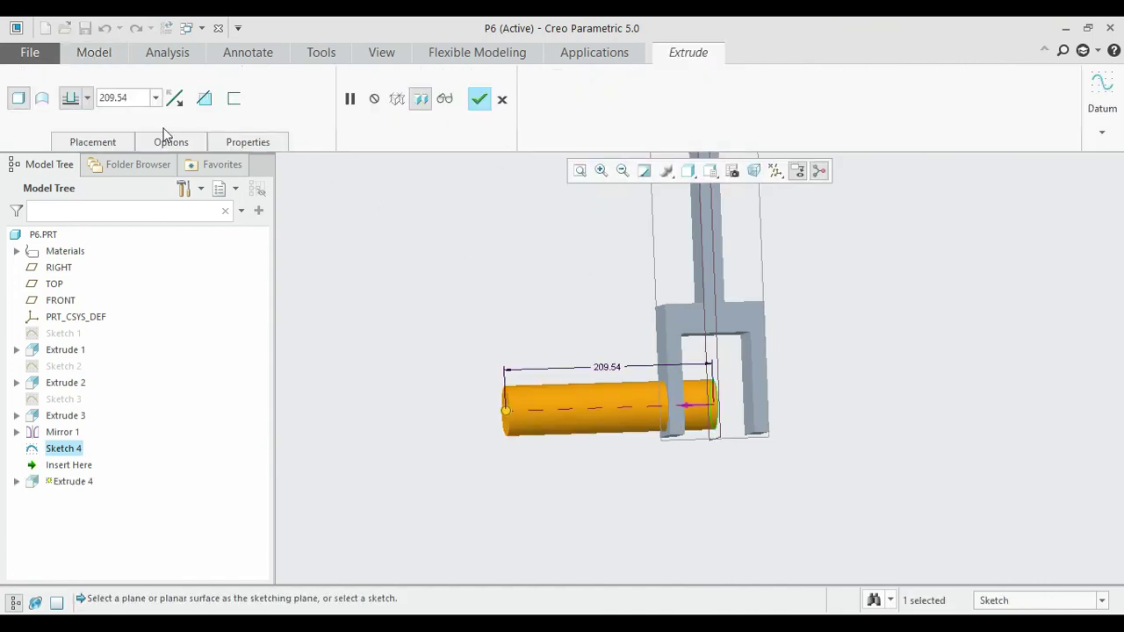
click(87, 98)
click(72, 142)
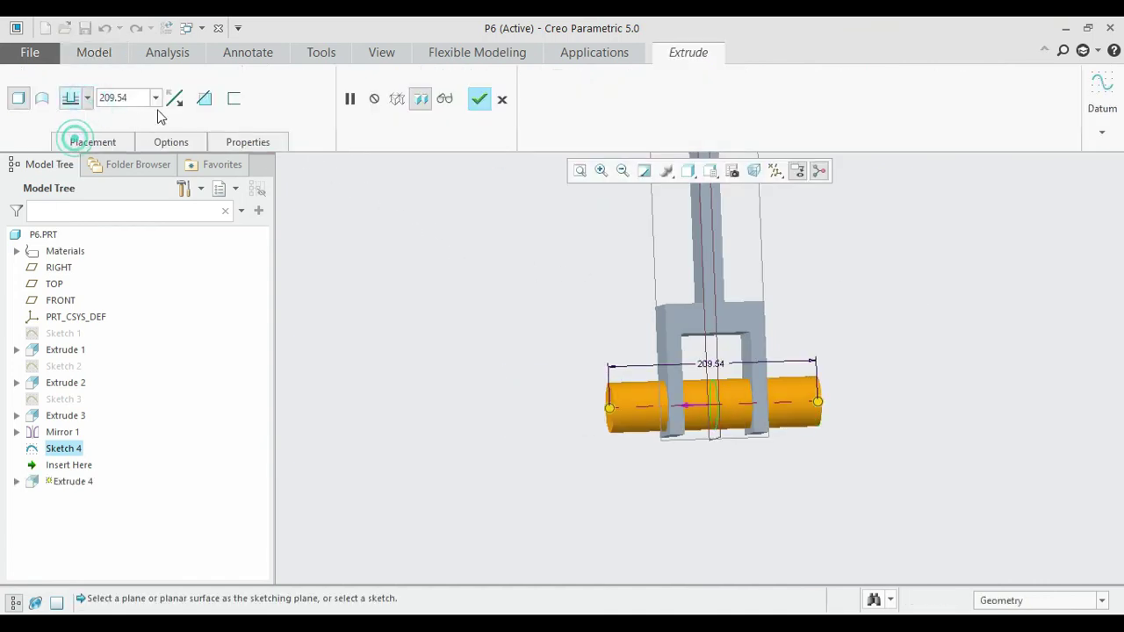
click(206, 100)
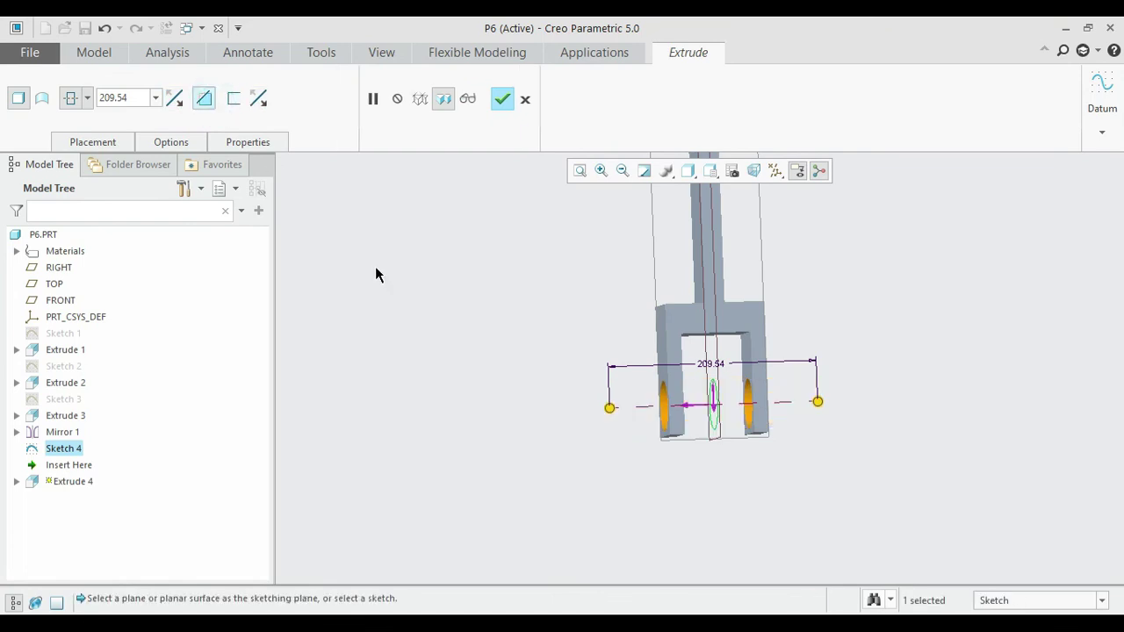
middle_drag(453, 319, 453, 291)
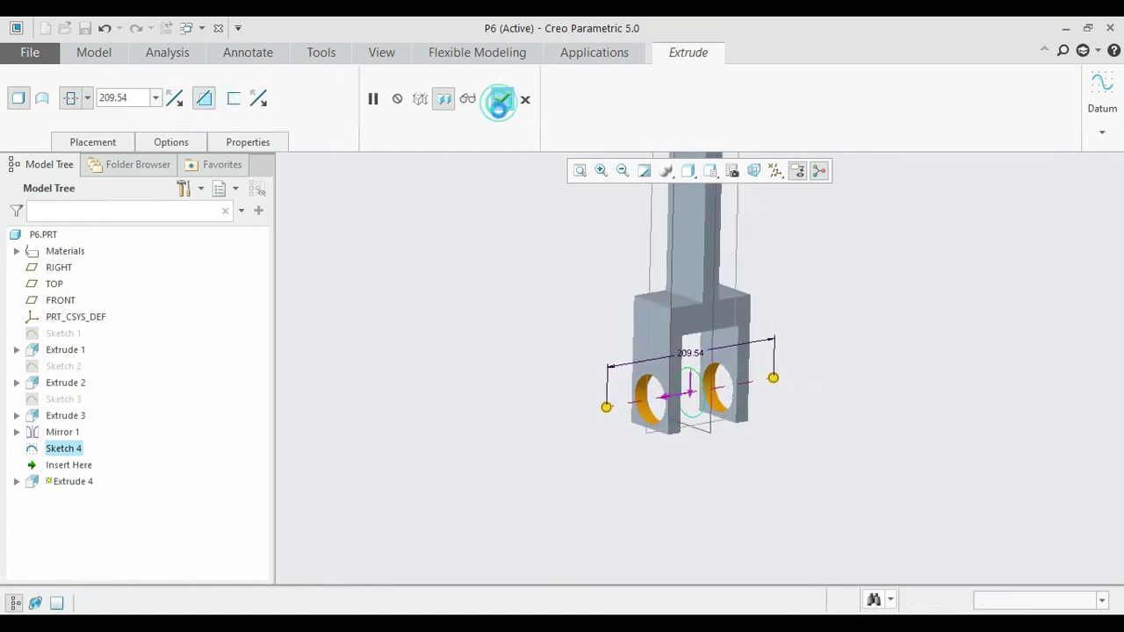
click(501, 99)
Step: Start a sketch on the rod's wide flat face and add the rod's free end as a reference
middle_drag(557, 308, 622, 429)
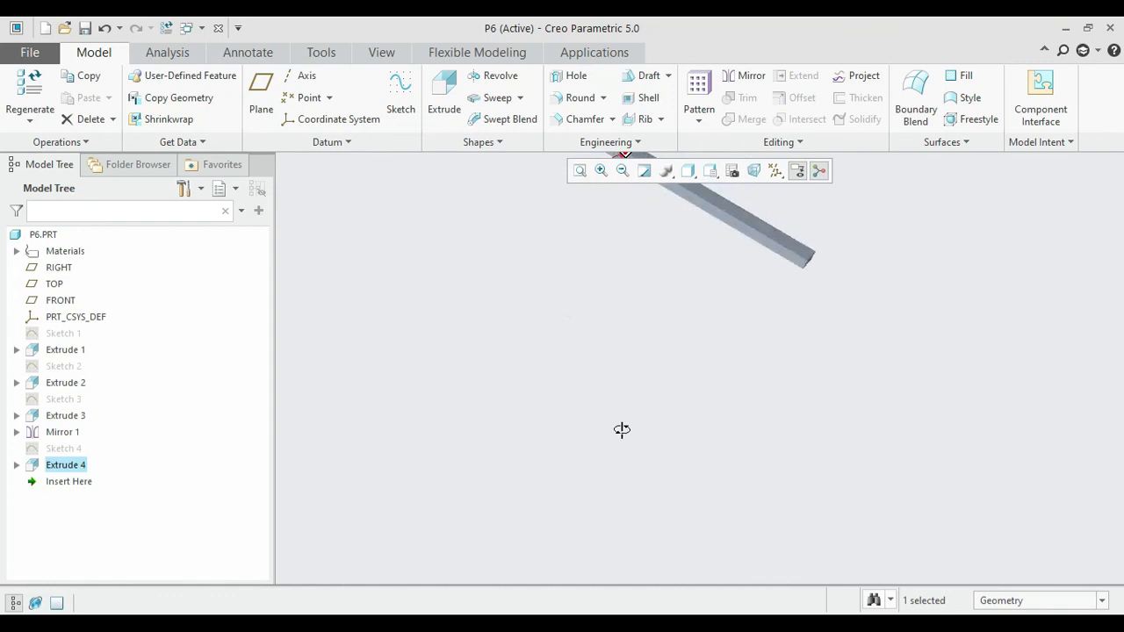
click(578, 172)
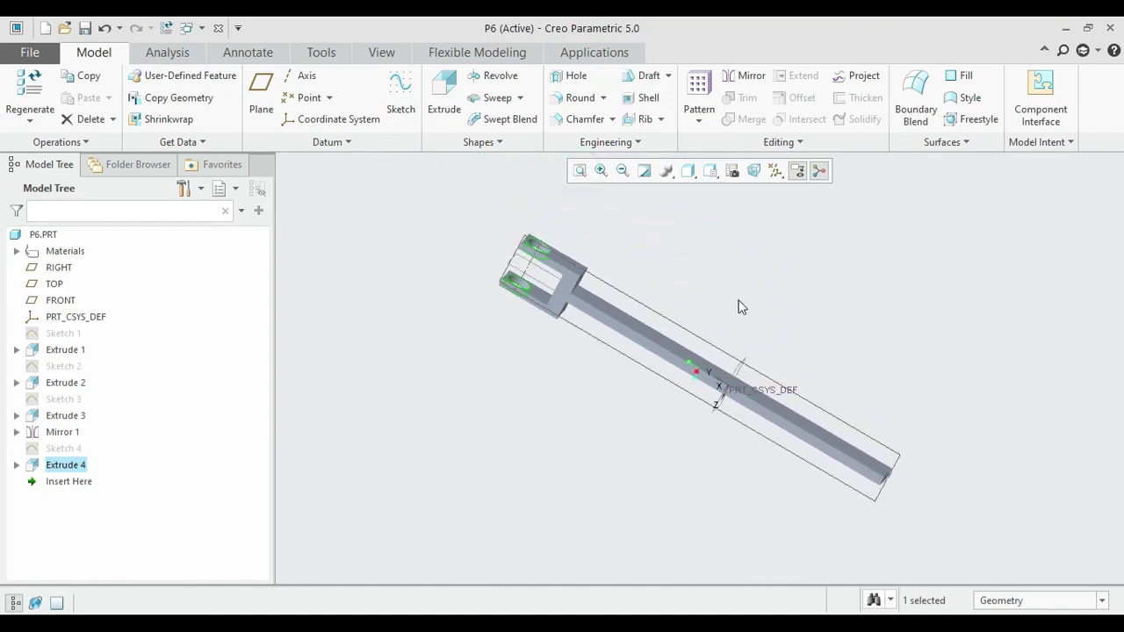
click(796, 321)
middle_drag(880, 406, 849, 508)
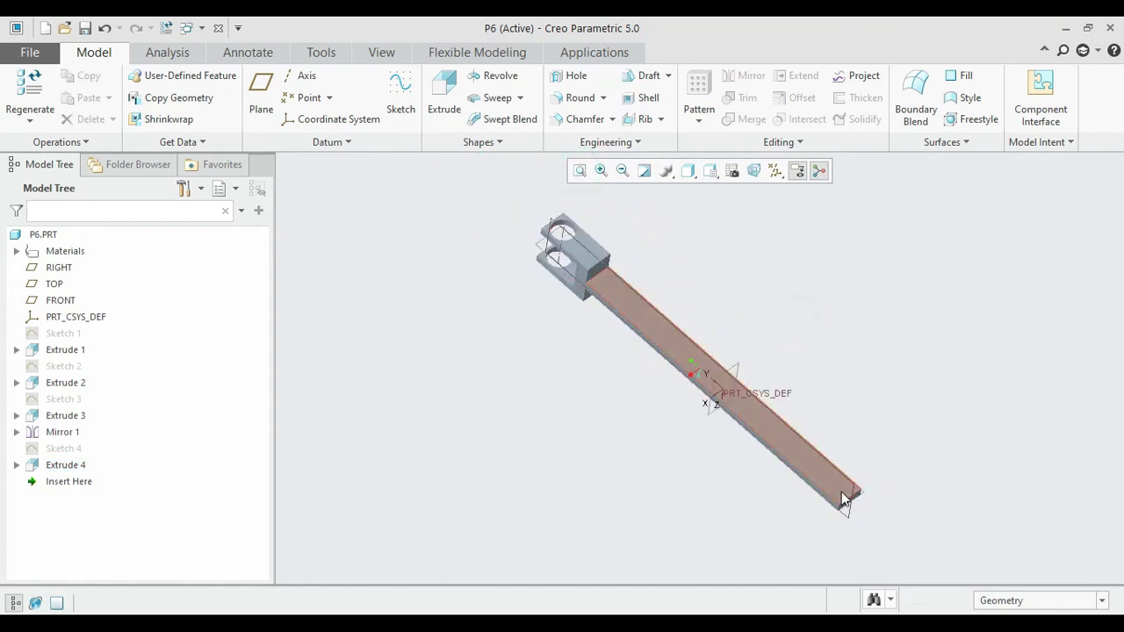
click(845, 503)
click(395, 98)
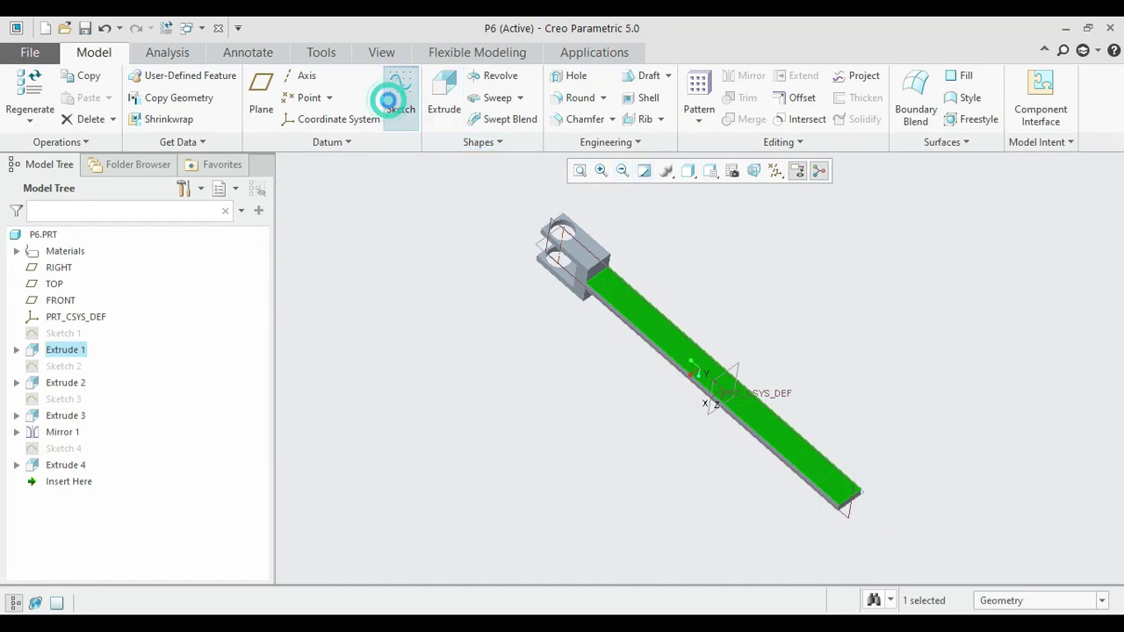
click(733, 170)
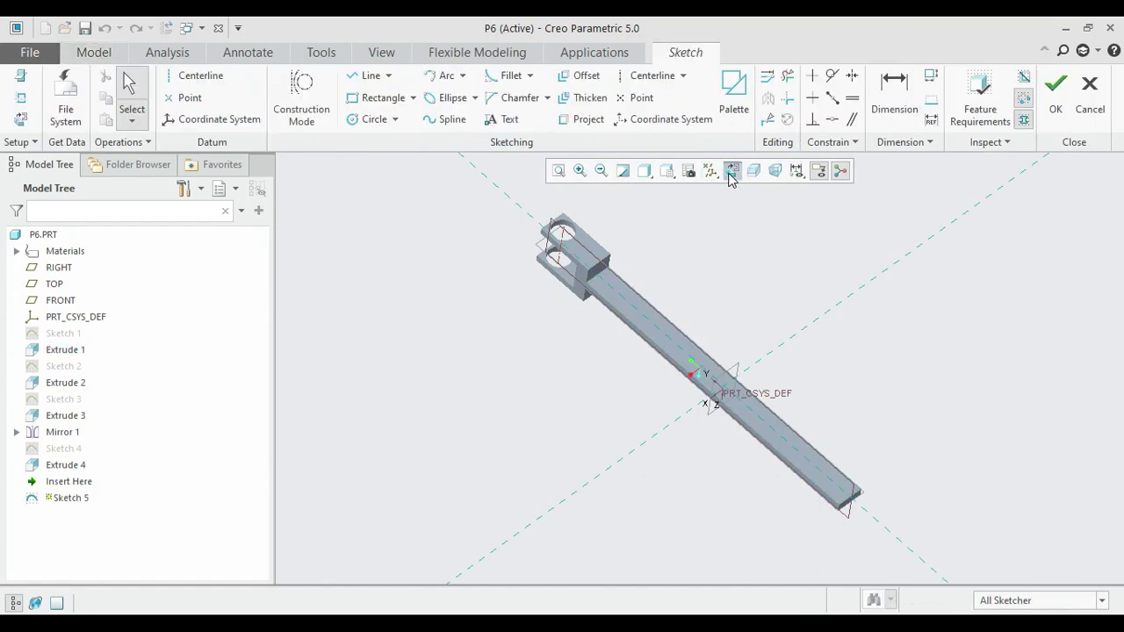
scroll(717, 562, down, 3)
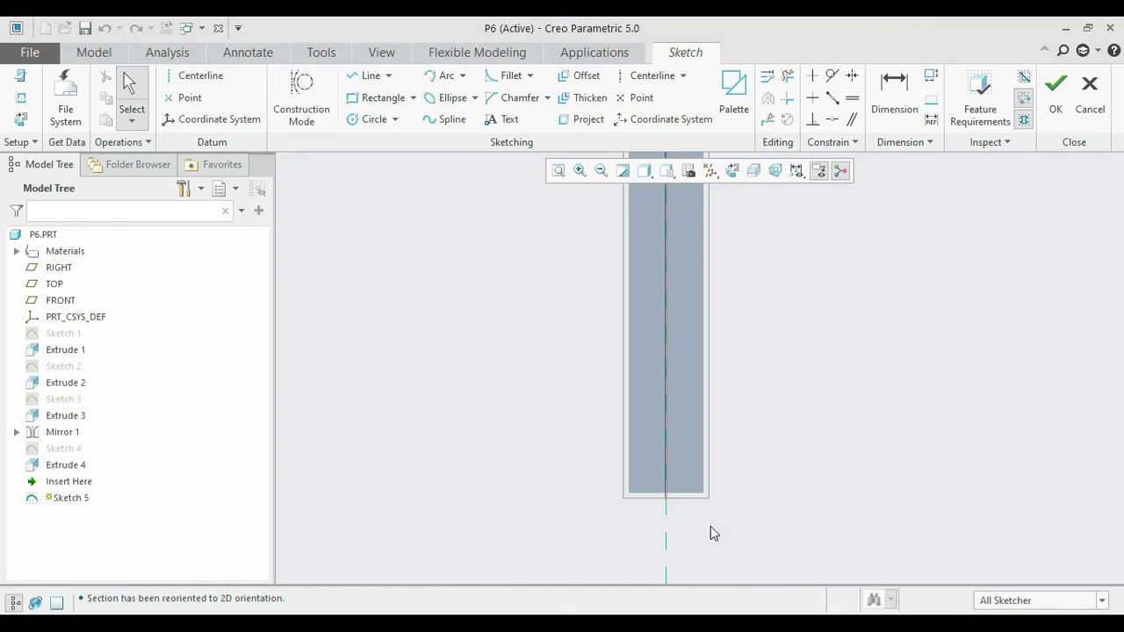
click(20, 97)
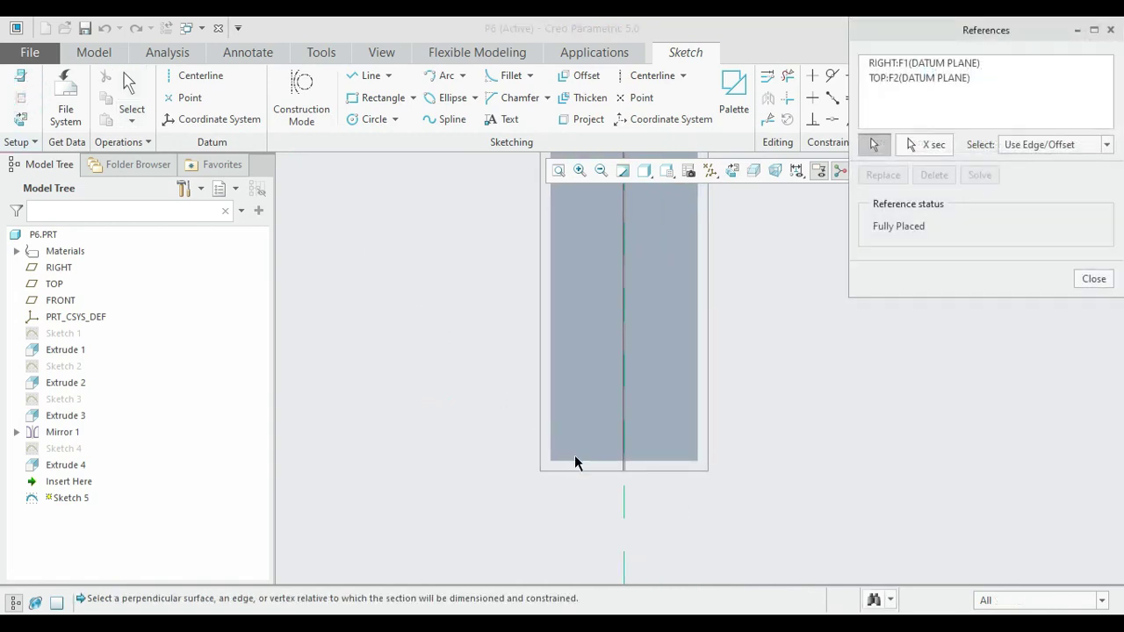
click(660, 462)
Step: Check the pin's radius on part 6.jpg and draw a 15 mm vertical guide line from the rod's free end along the centreline
key(alt+Tab)
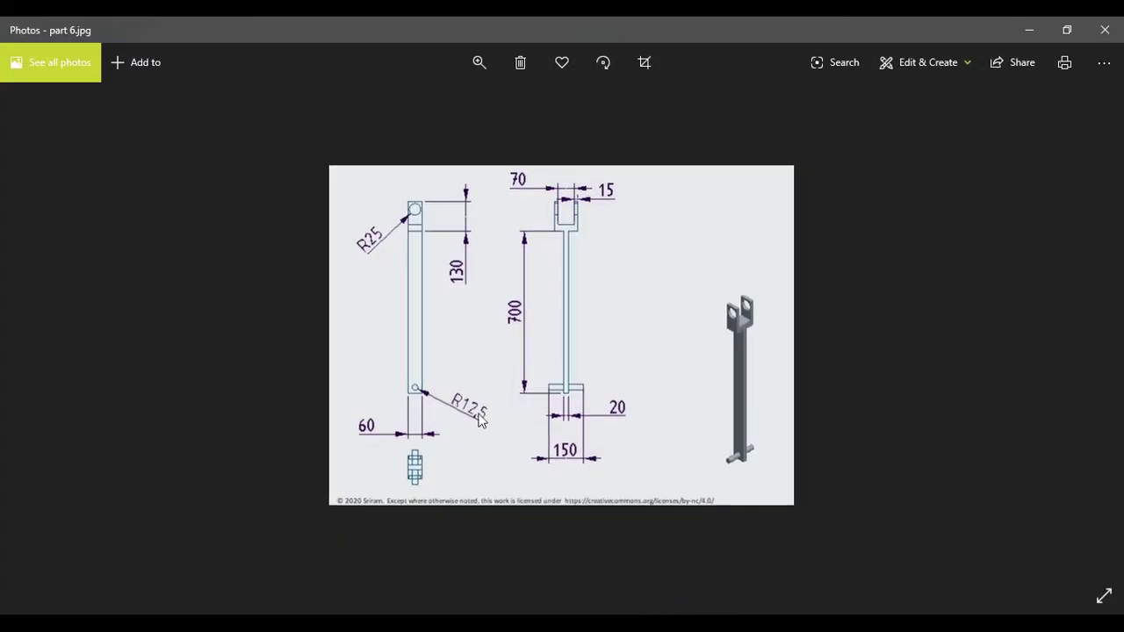
click(1024, 29)
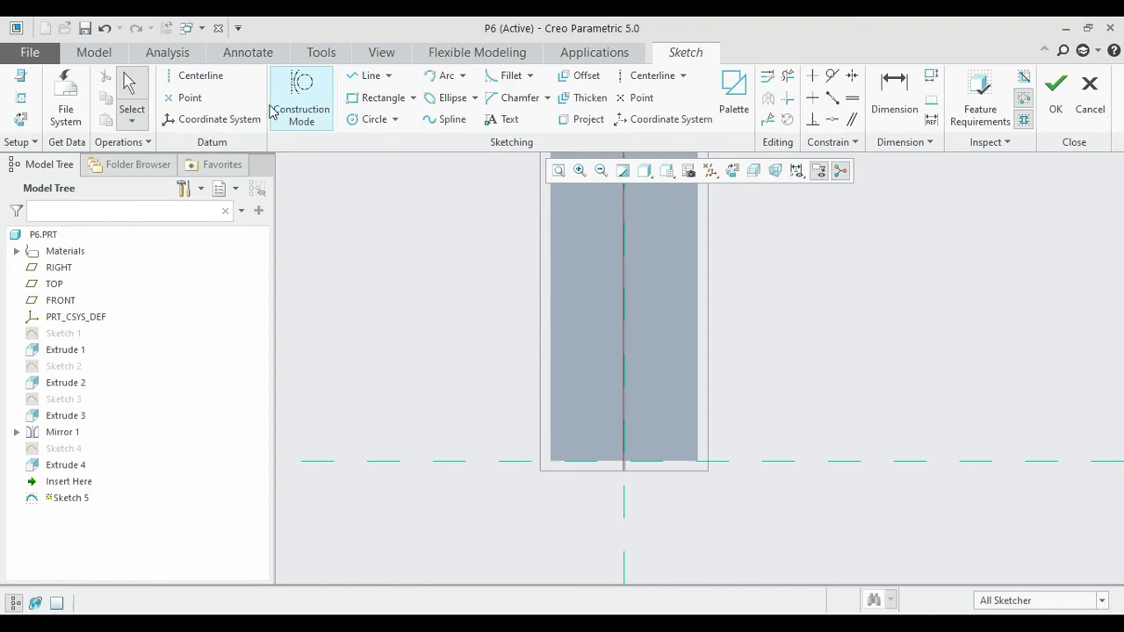
click(362, 77)
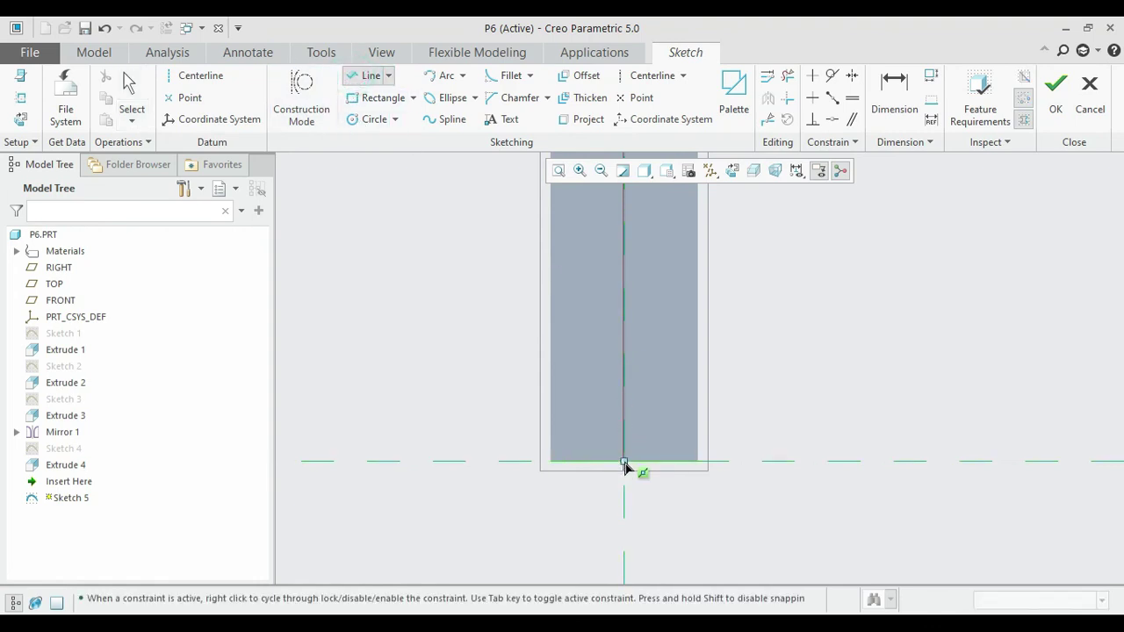
click(619, 373)
middle_click(620, 373)
click(614, 432)
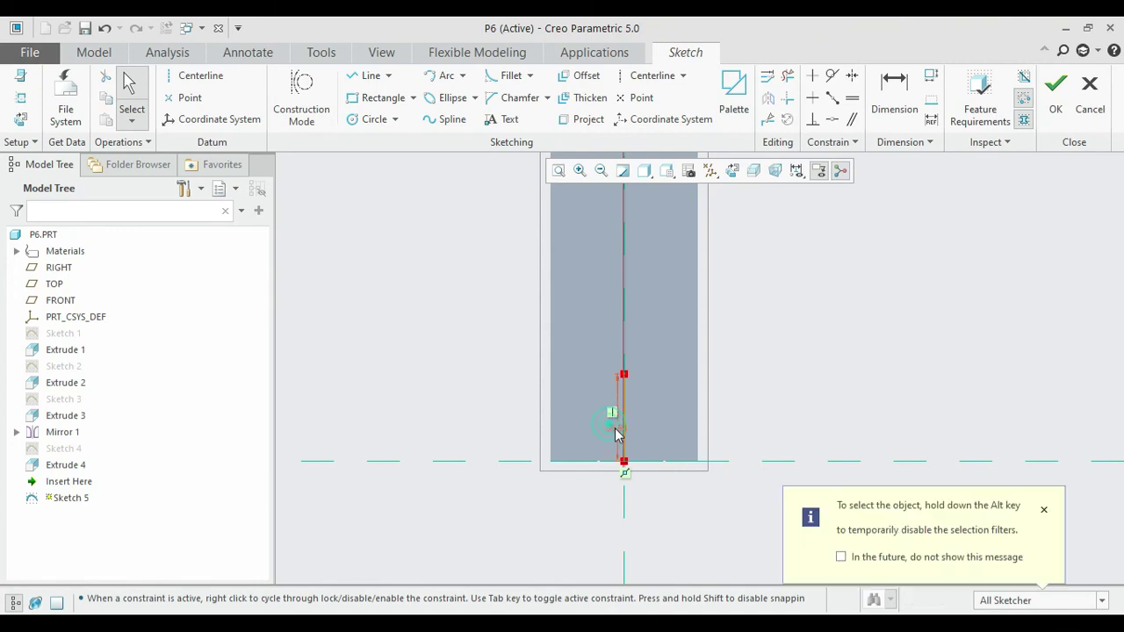
text(15)
key(Return)
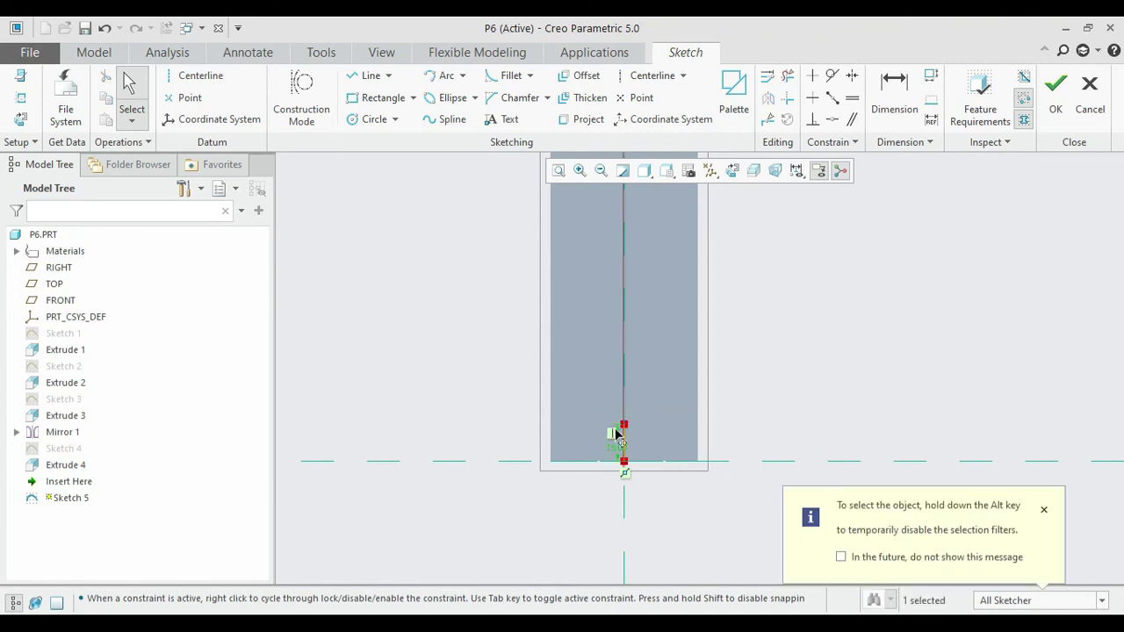
Step: Draw a circle centred on the upper end of the 15 mm guide line and set its diameter to 25 mm
click(373, 118)
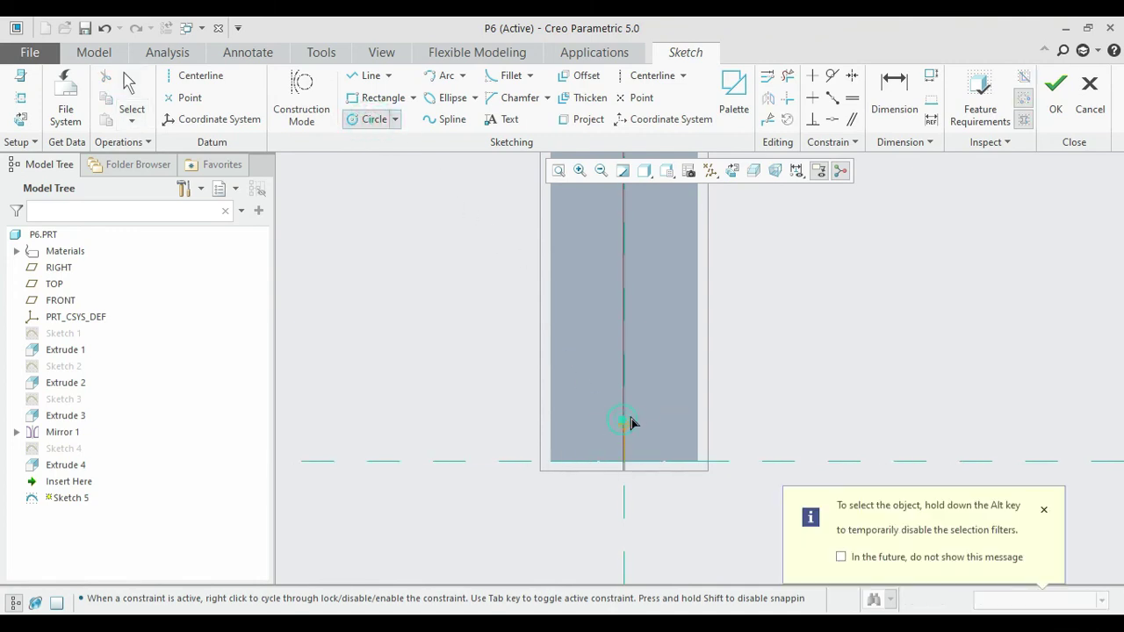
click(624, 426)
click(643, 403)
middle_click(645, 411)
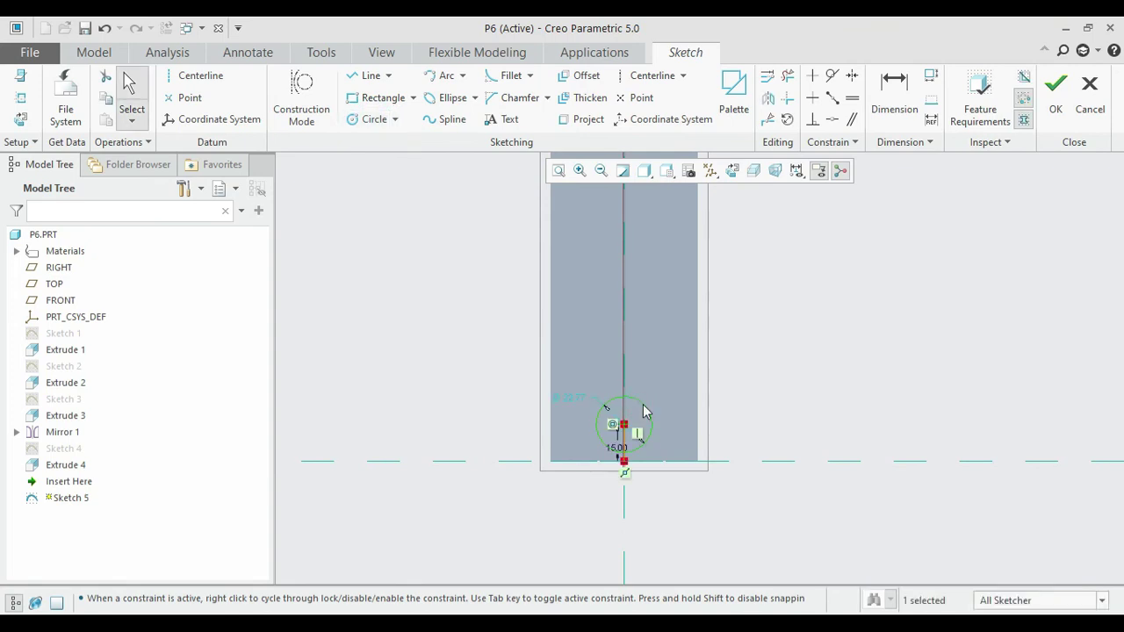
double_click(579, 403)
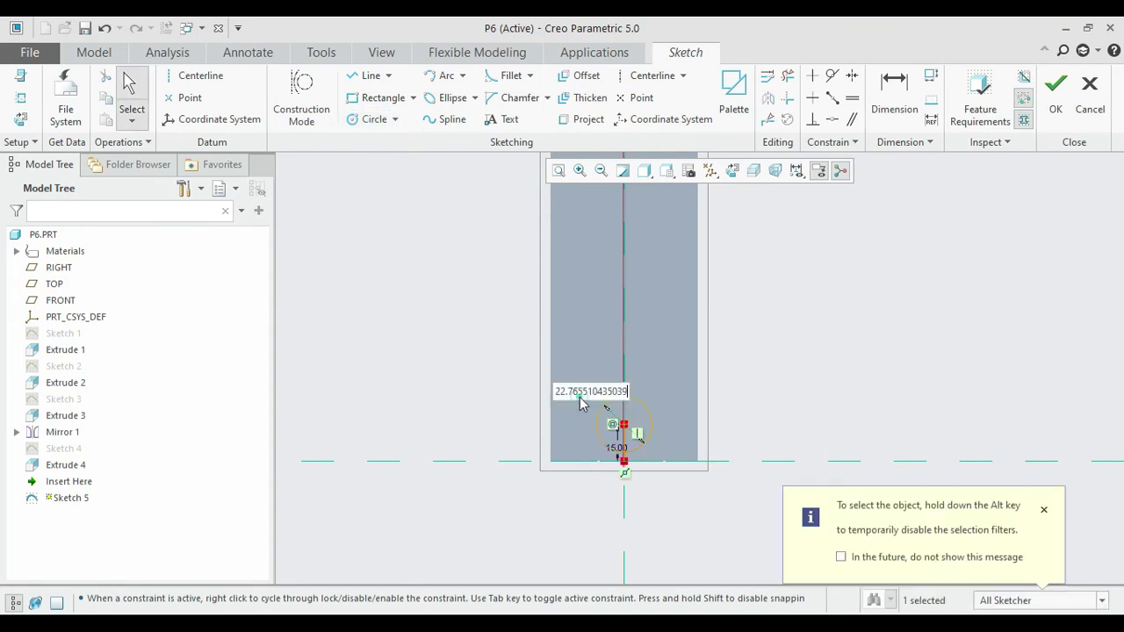
text(25)
key(Return)
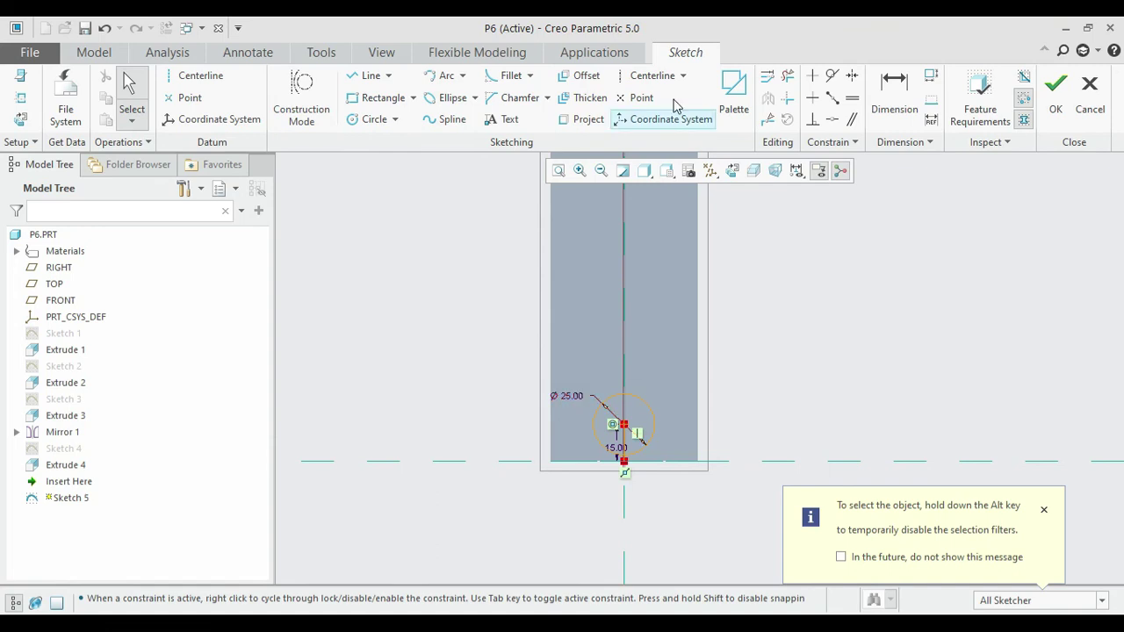
Step: Trim away both pieces of the vertical guide line, keeping the full circle, and finish the sketch
click(788, 76)
scroll(729, 440, down, 3)
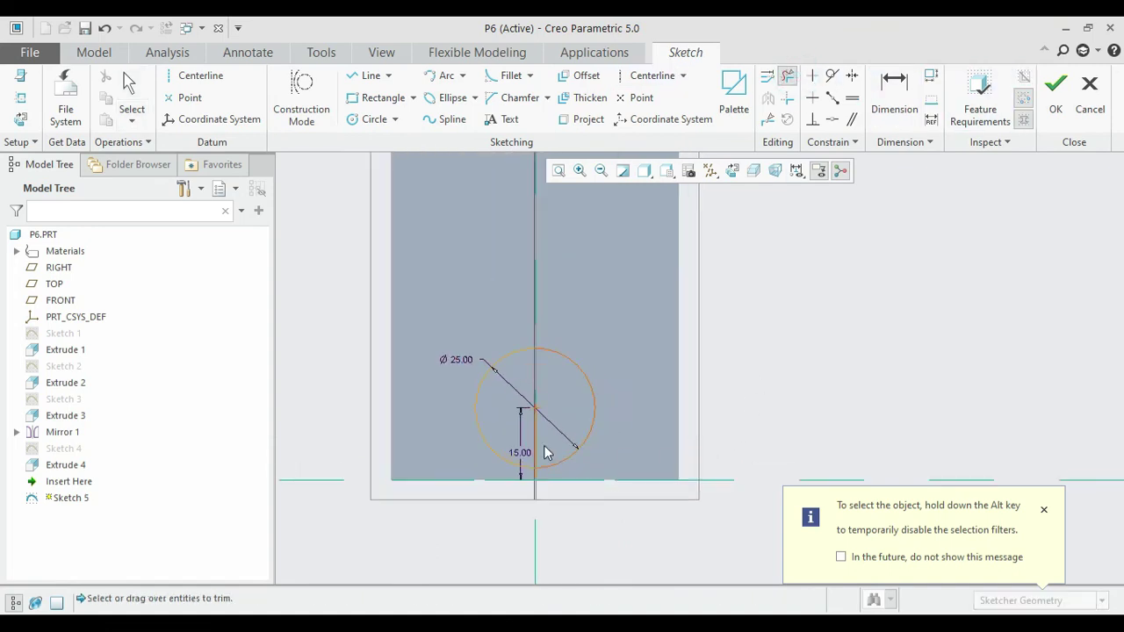
click(540, 450)
click(542, 472)
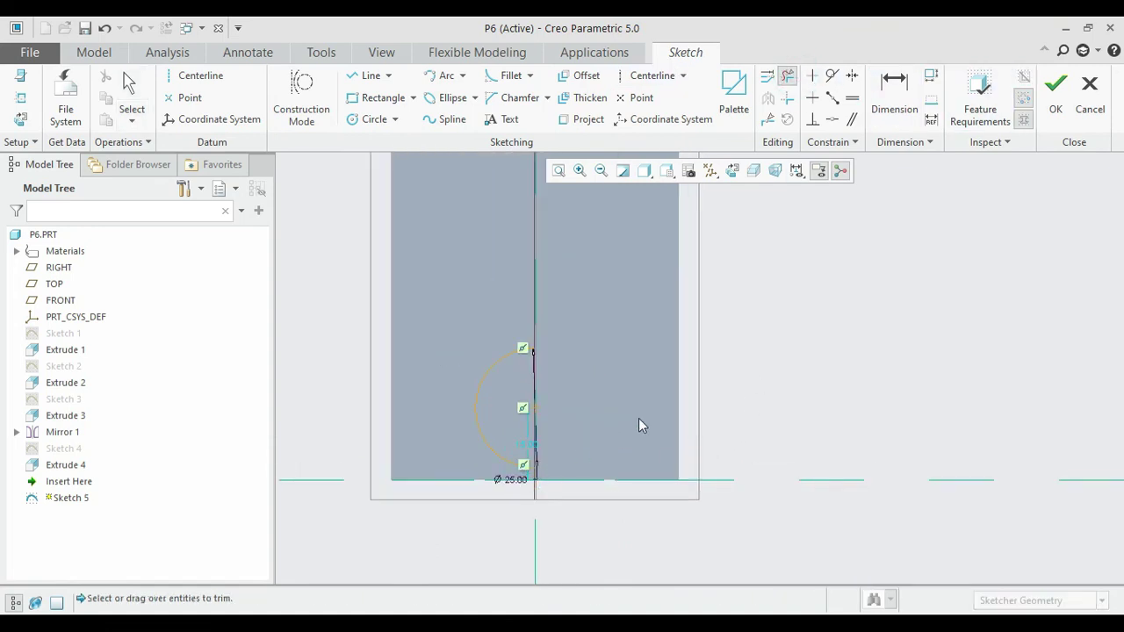
key(ctrl+z)
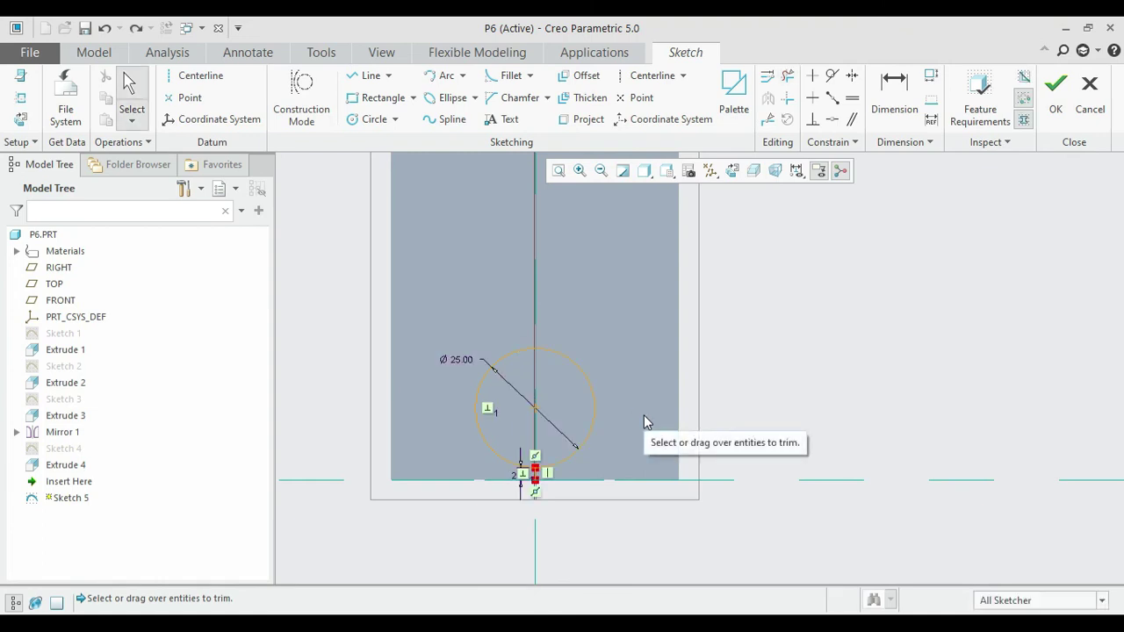
click(788, 76)
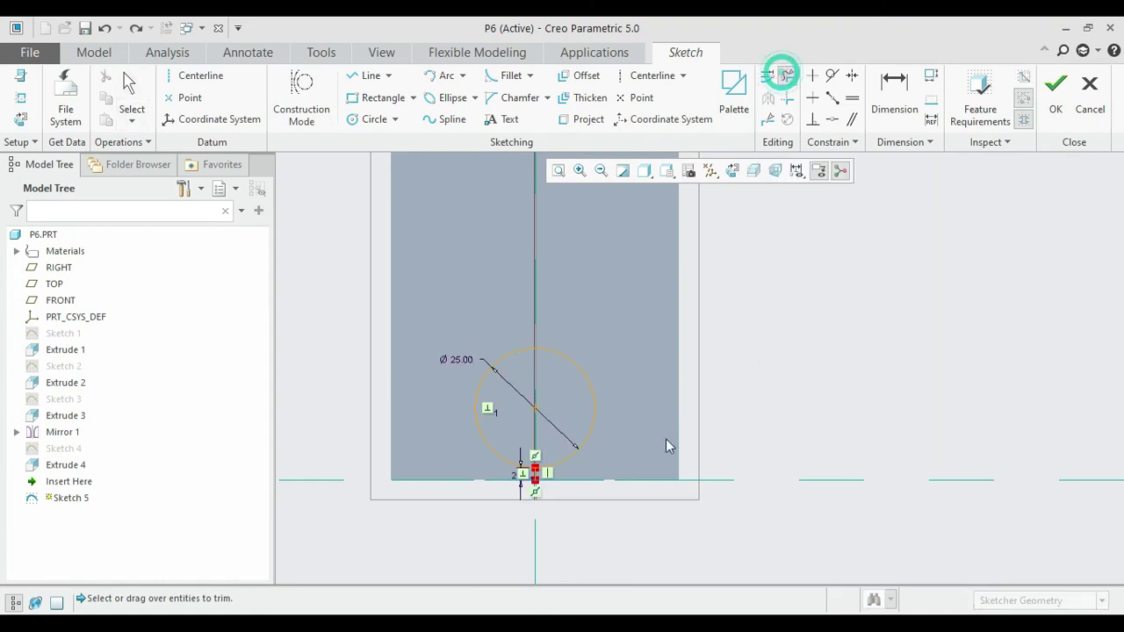
scroll(571, 492, down, 4)
scroll(485, 443, up, 5)
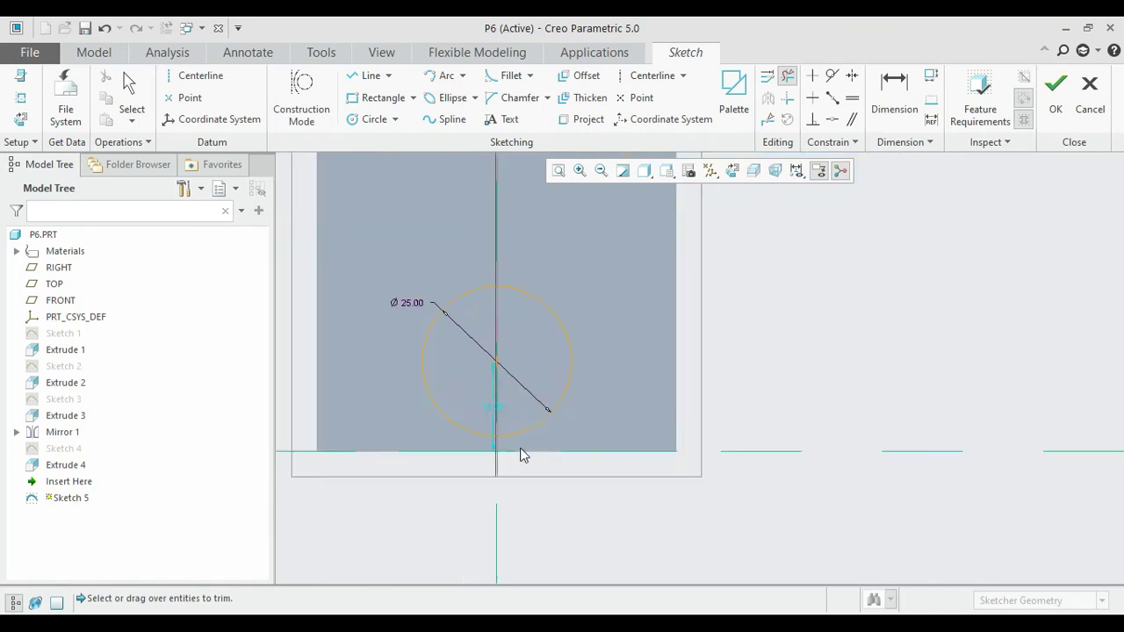
middle_click(764, 345)
click(1058, 87)
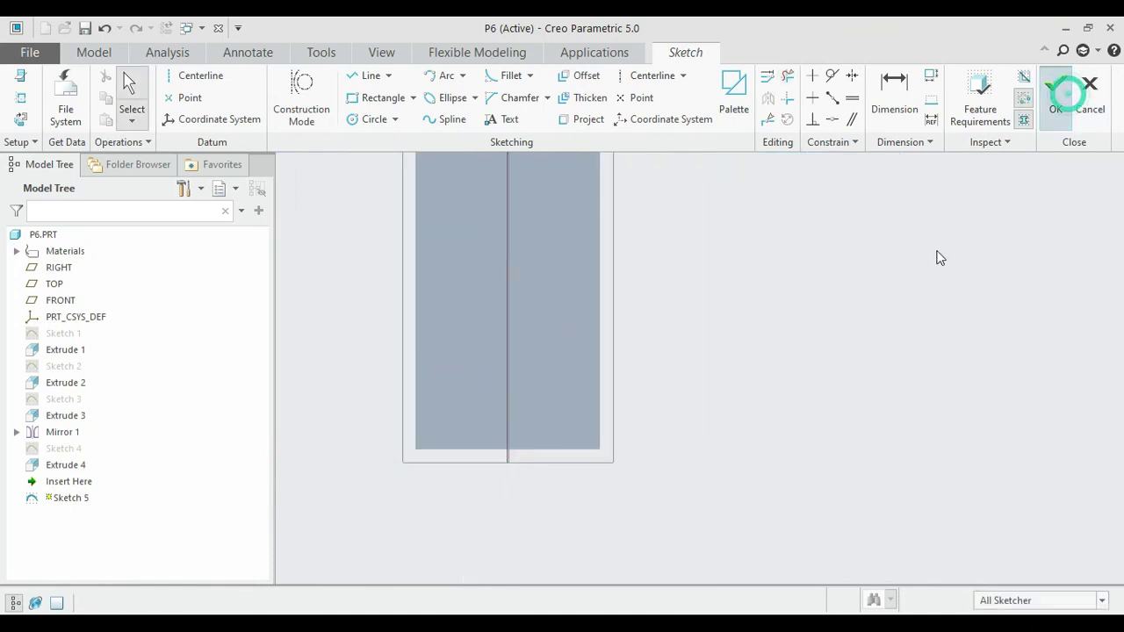
Step: Extrude the circle 150 mm symmetrically about the sketch plane as added material to form the pin through the rod's free end
middle_drag(848, 339, 630, 464)
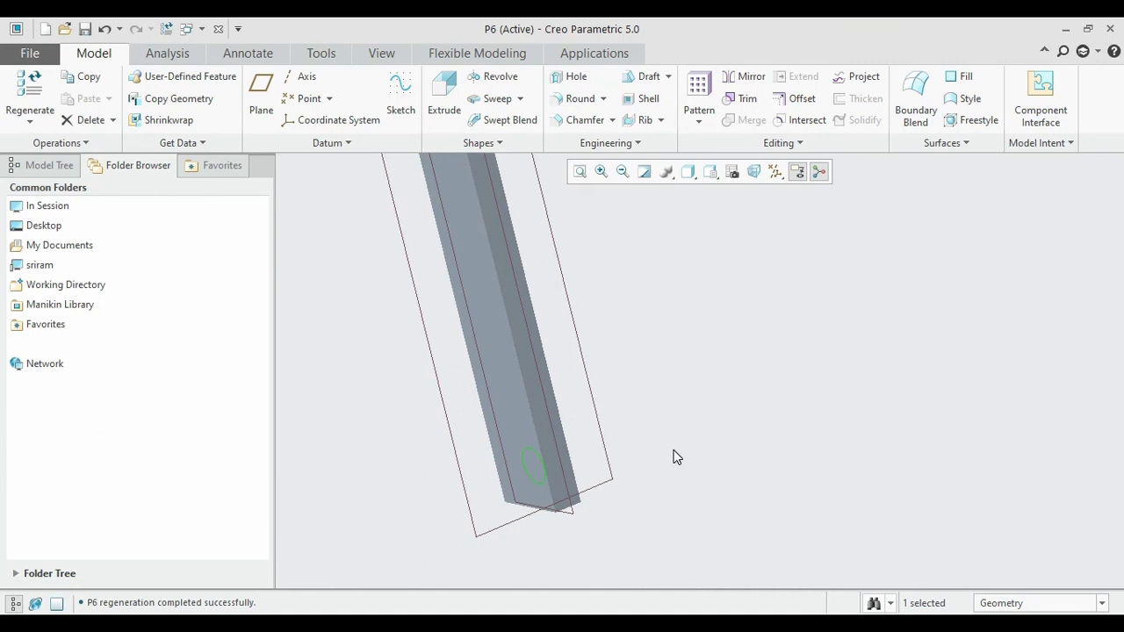
click(440, 95)
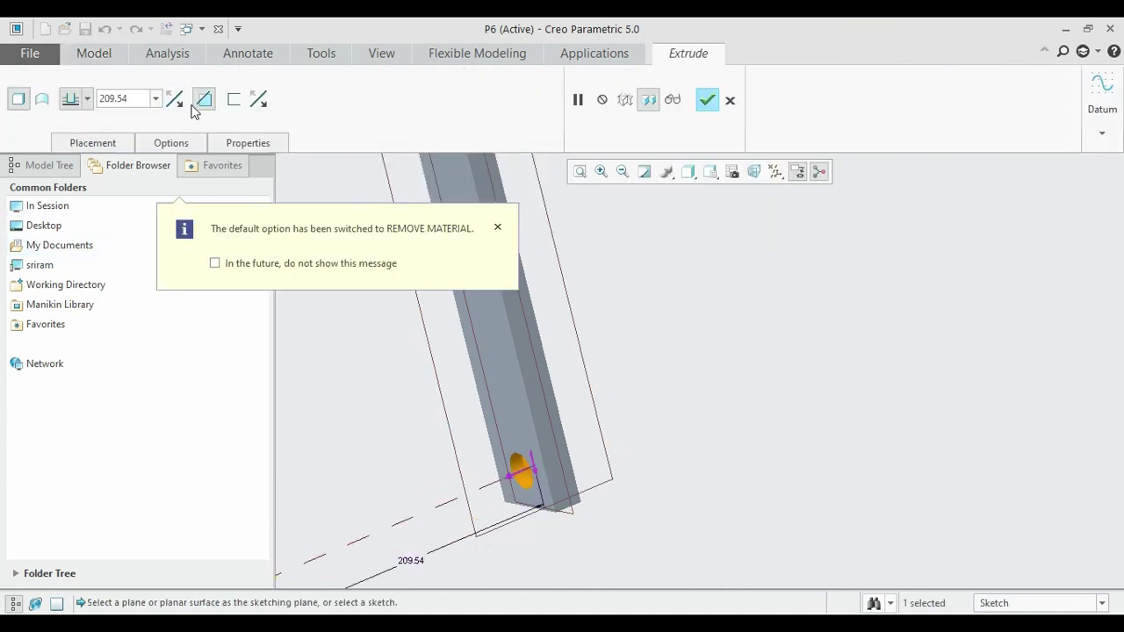
click(205, 100)
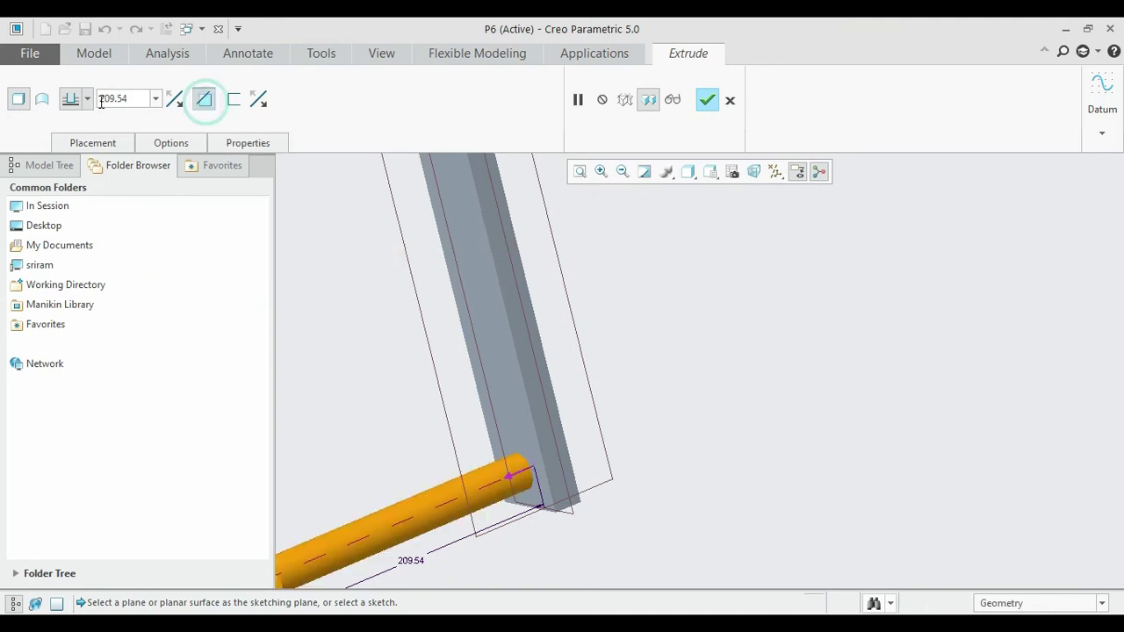
click(87, 99)
click(73, 146)
click(122, 97)
text(15)
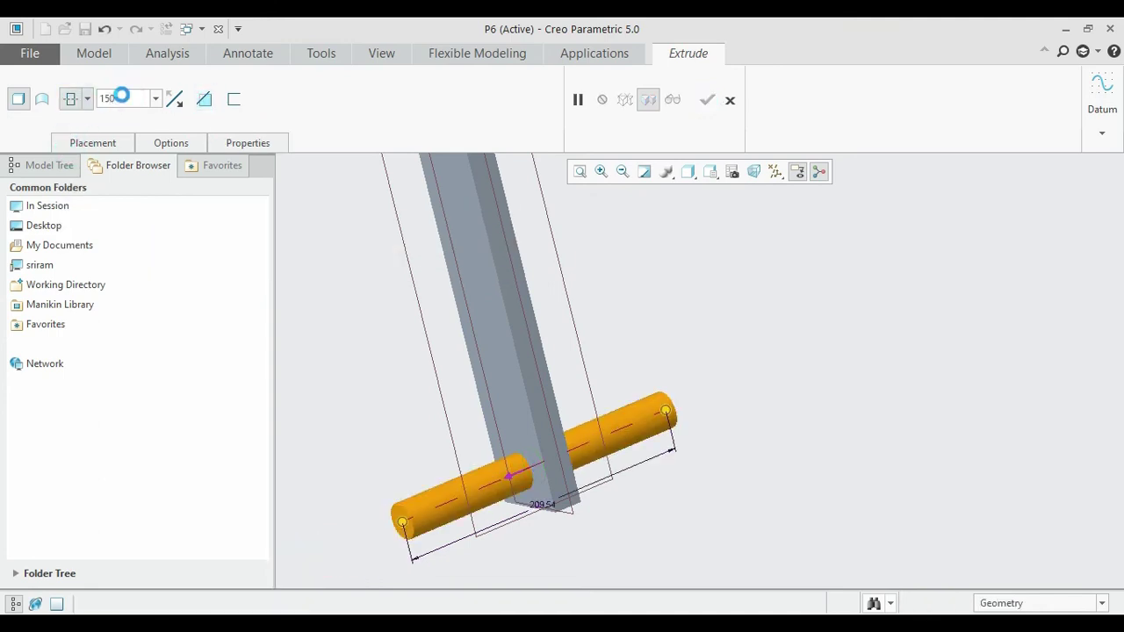
text(0)
key(Return)
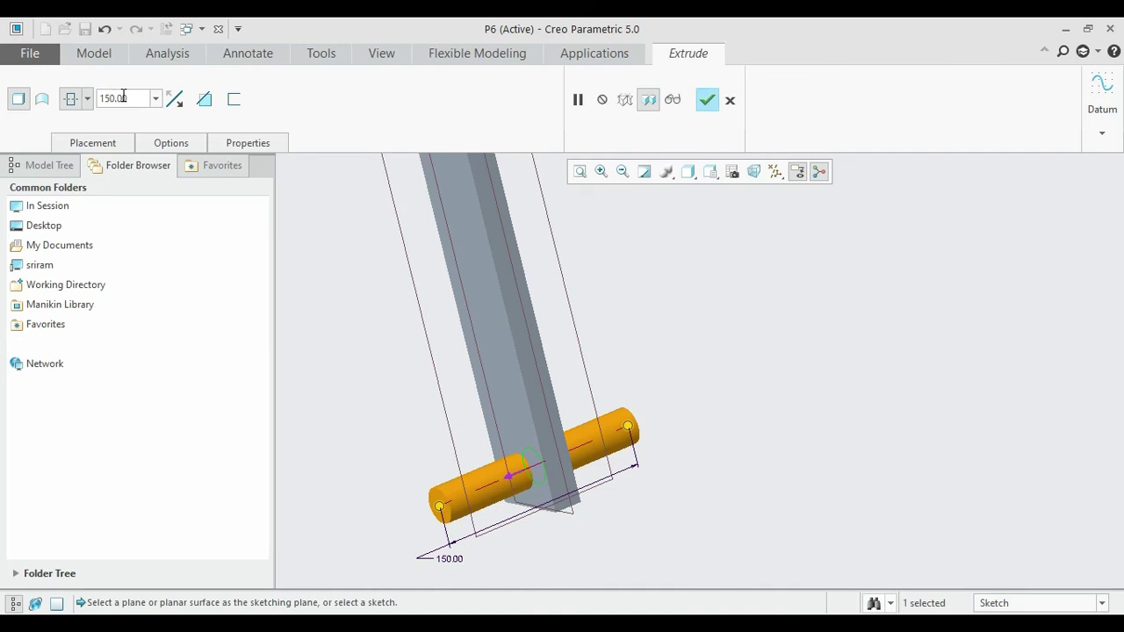
click(707, 100)
click(674, 337)
scroll(624, 342, down, 4)
mouse_move(588, 194)
middle_down()
mouse_move(574, 170)
mouse_move(617, 218)
mouse_move(710, 252)
mouse_move(693, 255)
mouse_move(734, 247)
mouse_move(697, 243)
mouse_move(740, 254)
middle_up()
scroll(740, 253, down, 5)
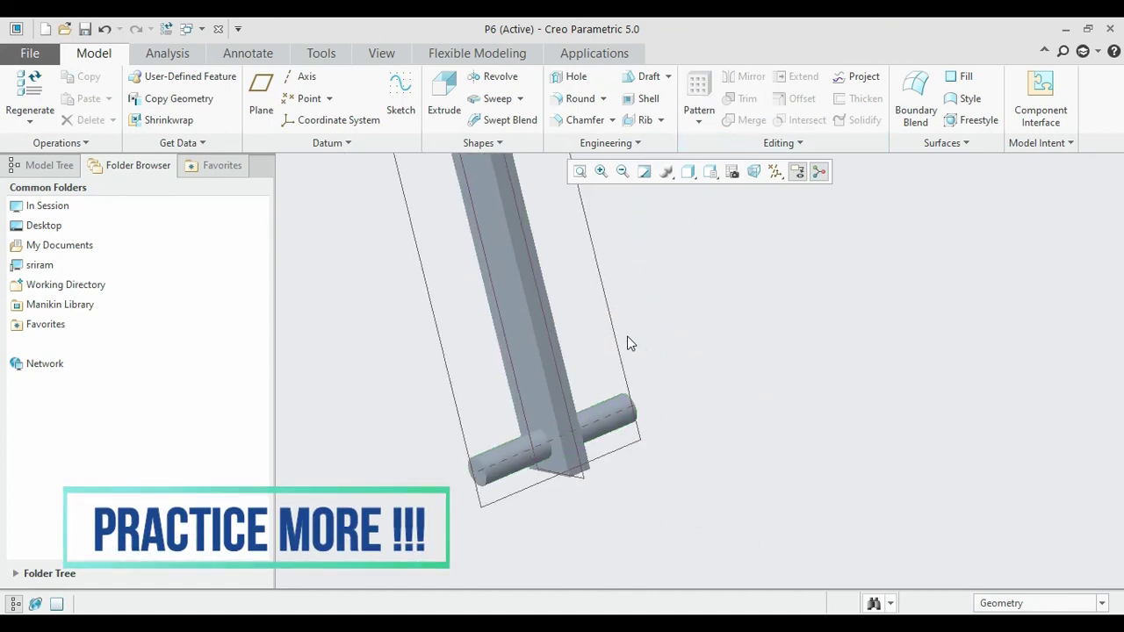
scroll(629, 343, up, 3)
click(579, 171)
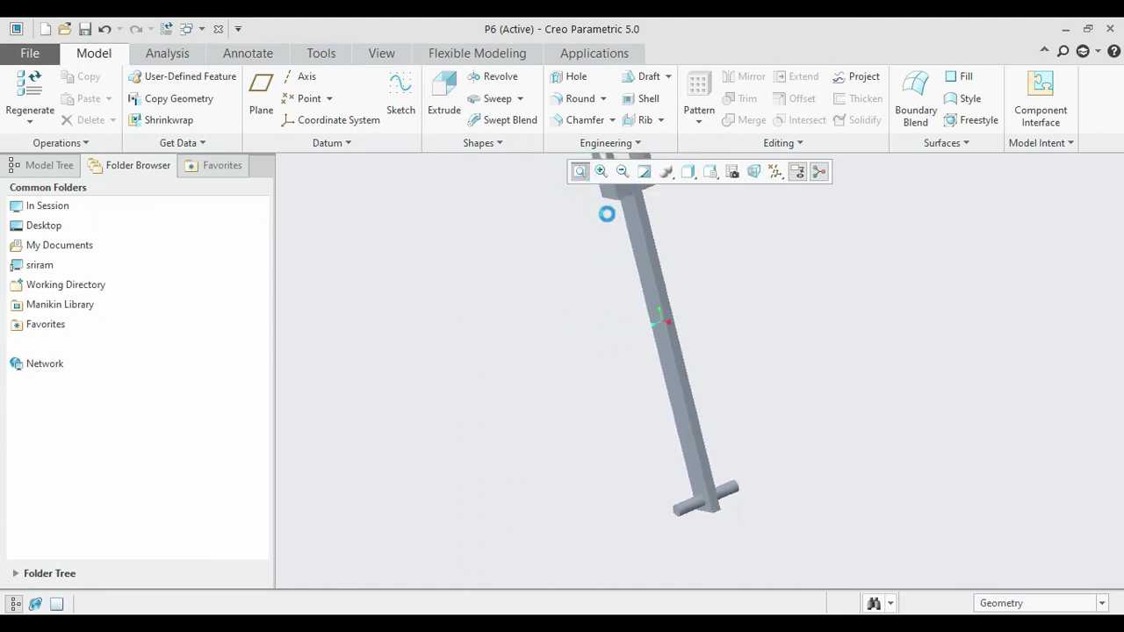
mouse_move(728, 263)
middle_down()
mouse_move(692, 257)
mouse_move(738, 246)
mouse_move(697, 244)
mouse_move(735, 248)
middle_up()
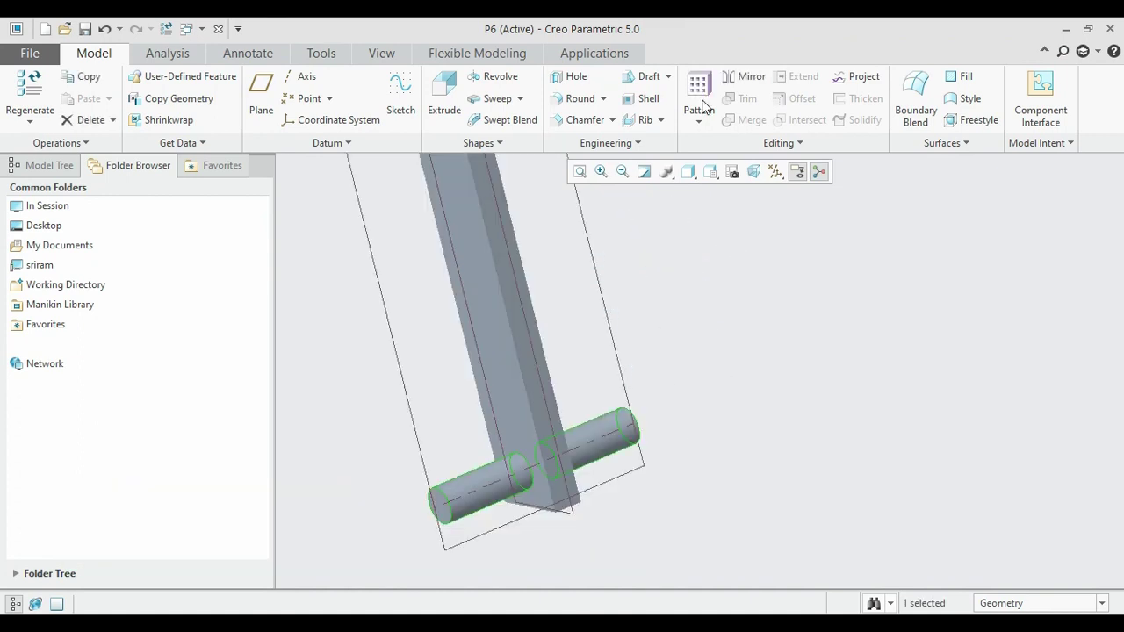